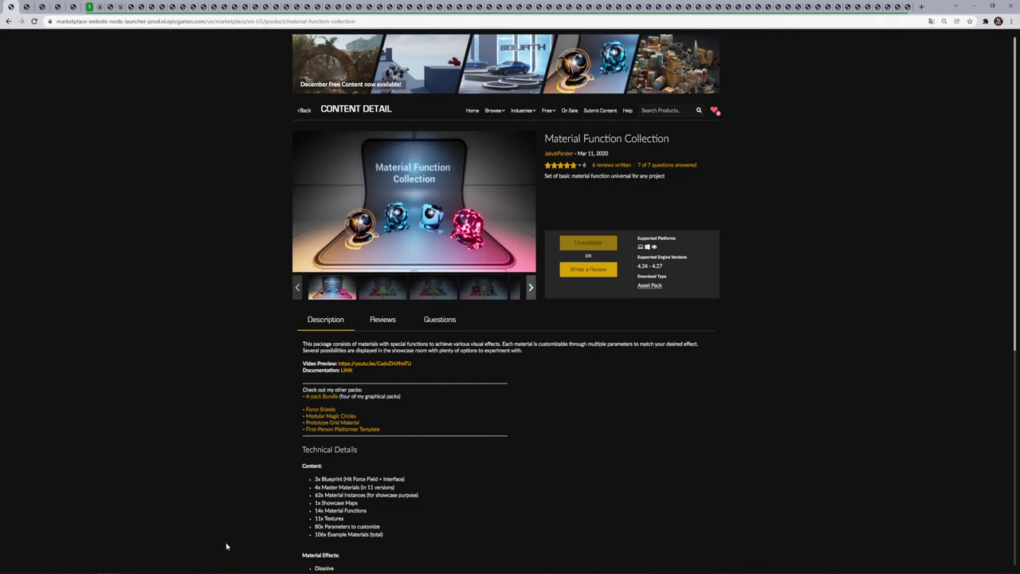
# - Scroll through the Material Function Collection page's description and technical details
pyautogui.scroll(-3, 634, 319)
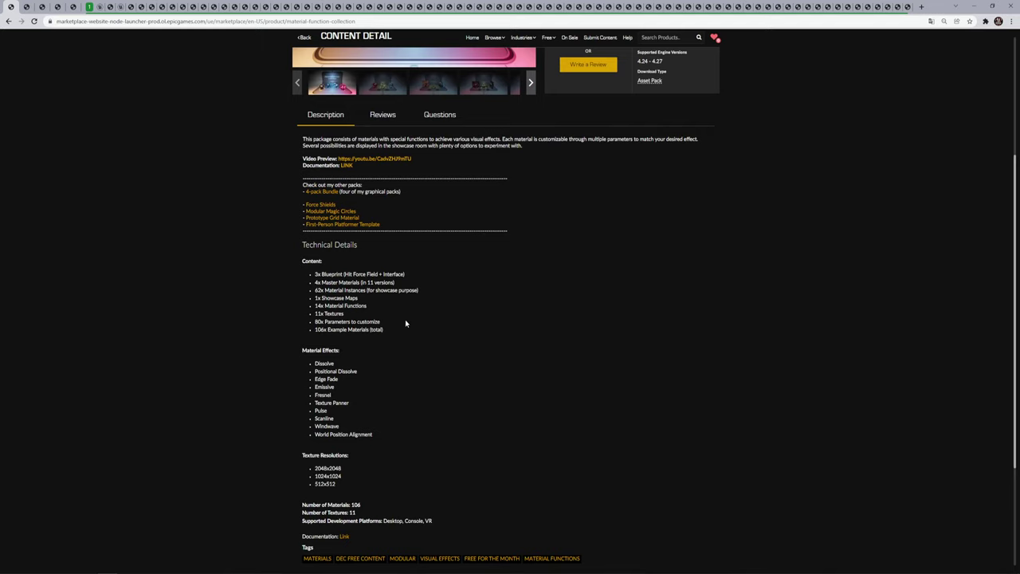
pyautogui.scroll(-2, 404, 323)
pyautogui.scroll(3, 405, 323)
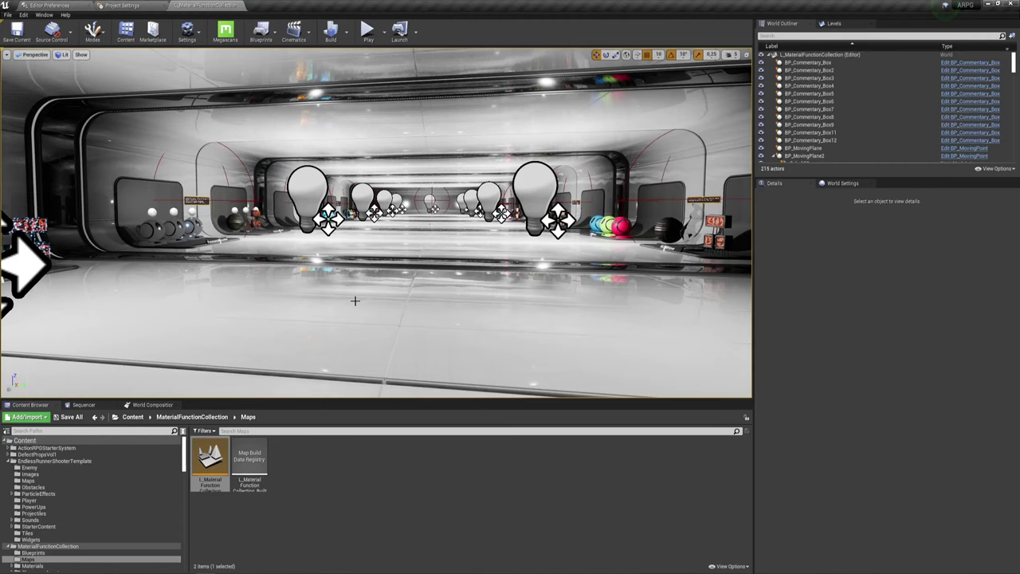
# - Run and stop a quick test play, then fly the viewport toward the Dissolve exhibit
pyautogui.click(367, 29)
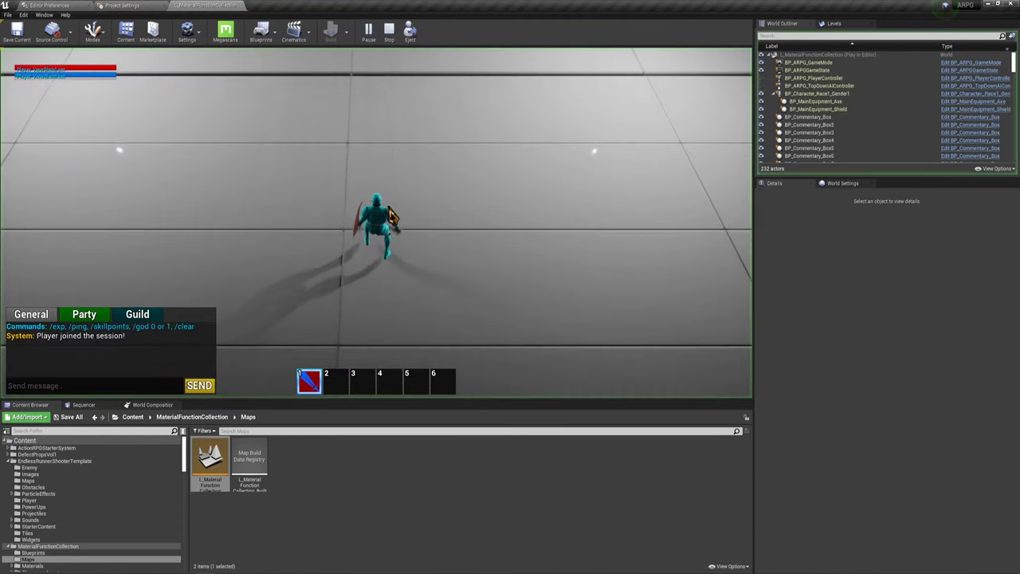
pyautogui.click(389, 29)
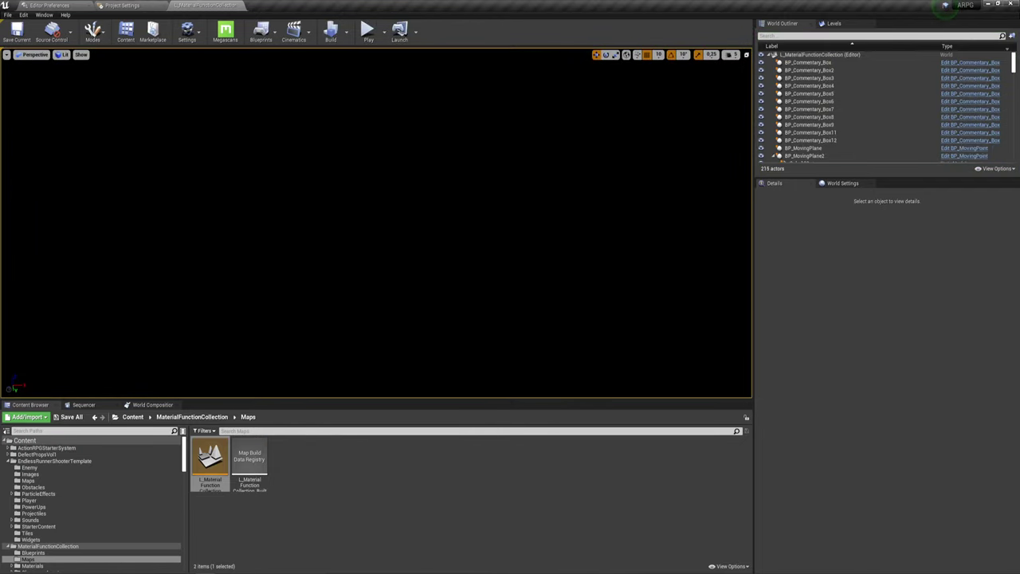
pyautogui.moveTo(68, 91)
pyautogui.mouseDown(button='right')
pyautogui.moveTo(87, 311)
pyautogui.moveTo(375, 223)
pyautogui.moveTo(136, 239)
pyautogui.mouseUp(button='right')
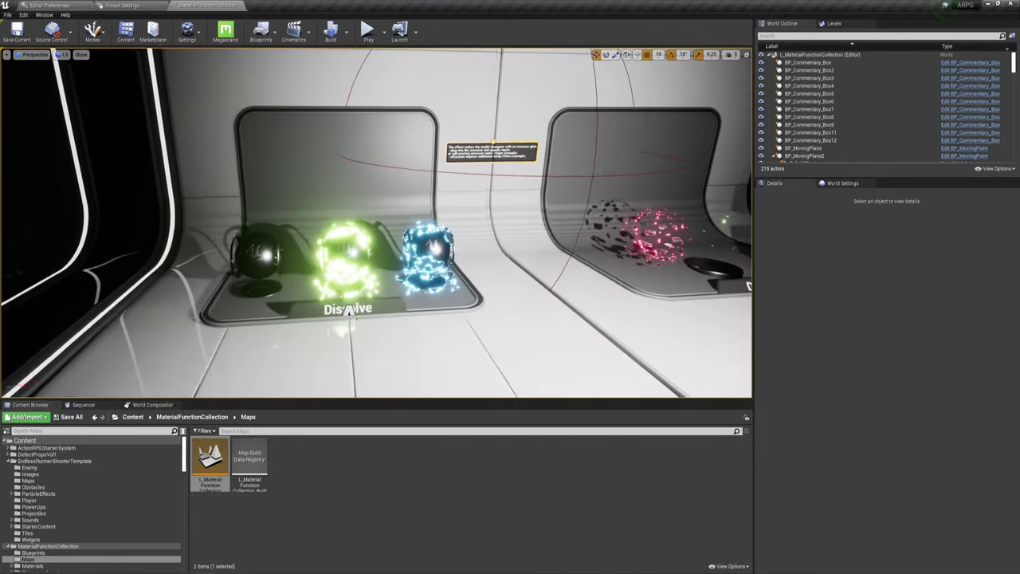
pyautogui.moveTo(348, 310)
pyautogui.mouseDown()
pyautogui.moveTo(303, 240)
pyautogui.moveTo(343, 287)
pyautogui.moveTo(383, 287)
pyautogui.mouseUp()
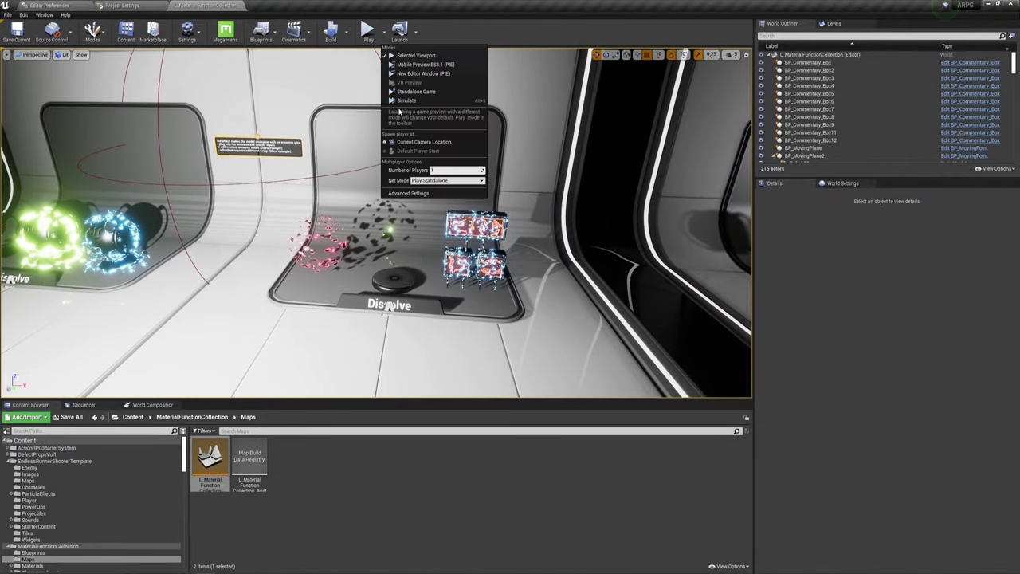
# - Start simulating the level and face the Dissolve exhibit from further back
pyautogui.click(405, 100)
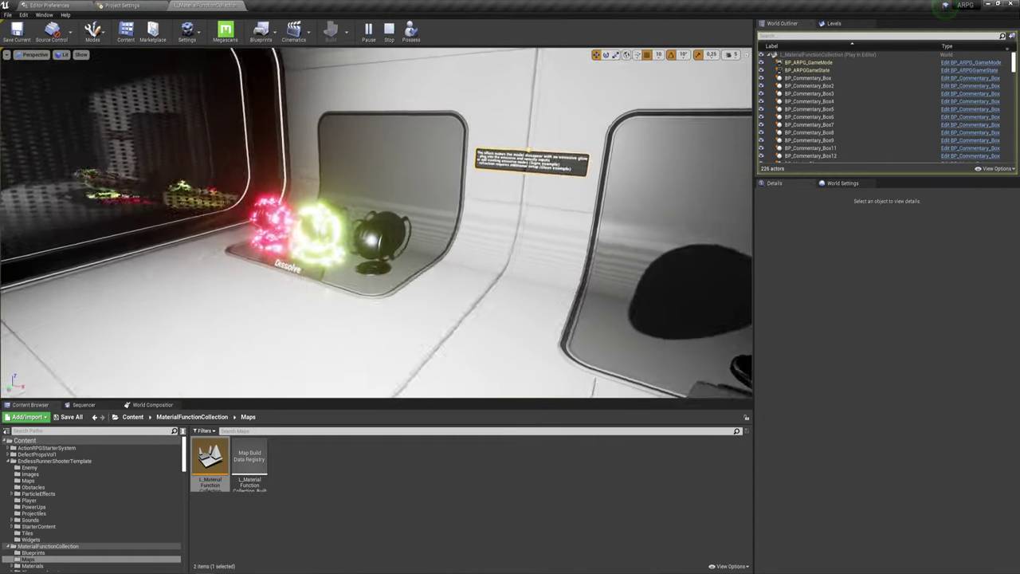
pyautogui.moveTo(374, 223); pyautogui.dragTo(415, 239)
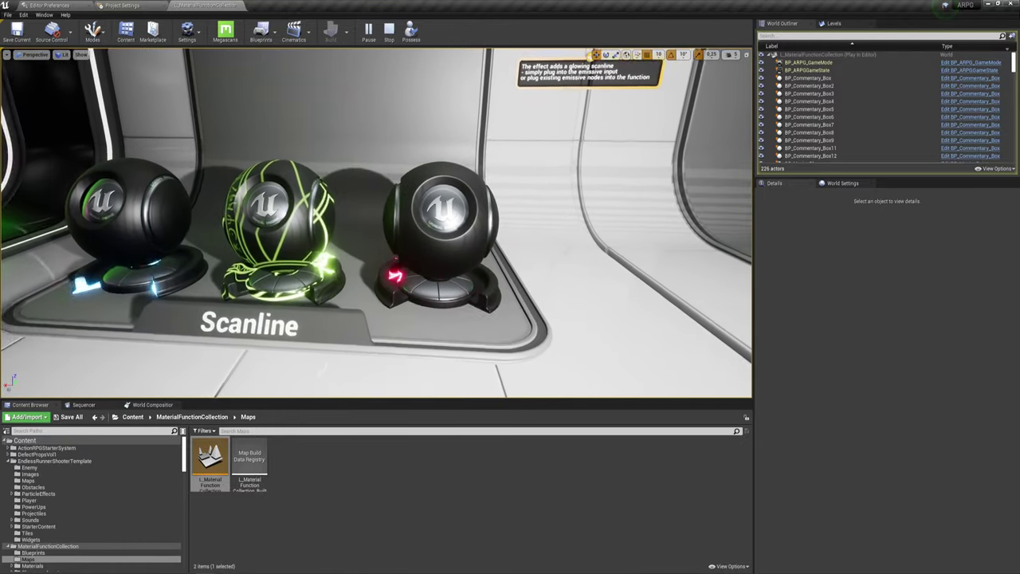
# - Fly closer to the Scanline exhibit's spheres
pyautogui.press('w')
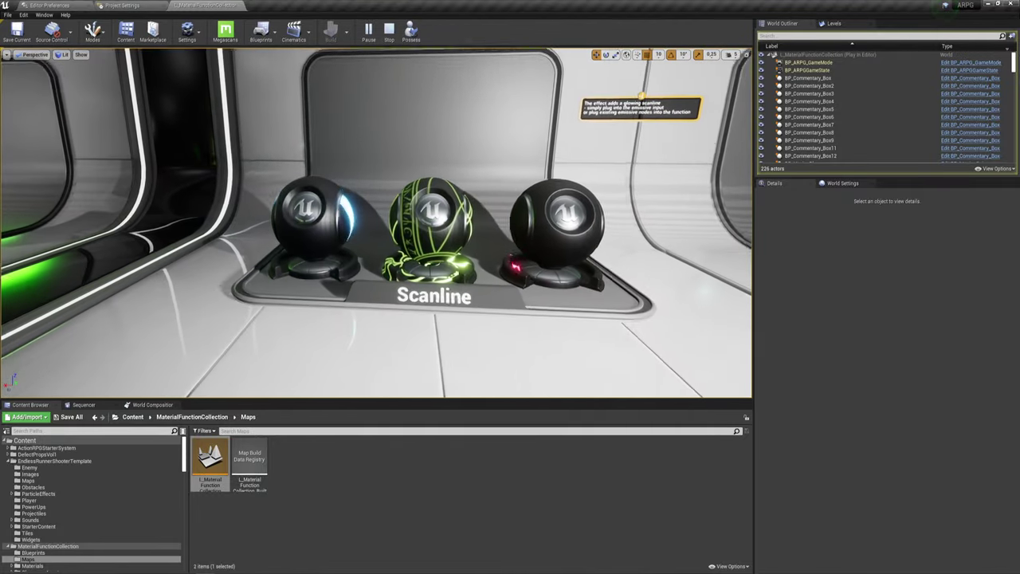
# - Walk along the Scanline exhibit row and turn toward the WindWave spheres
pyautogui.press('w')
pyautogui.press('d')
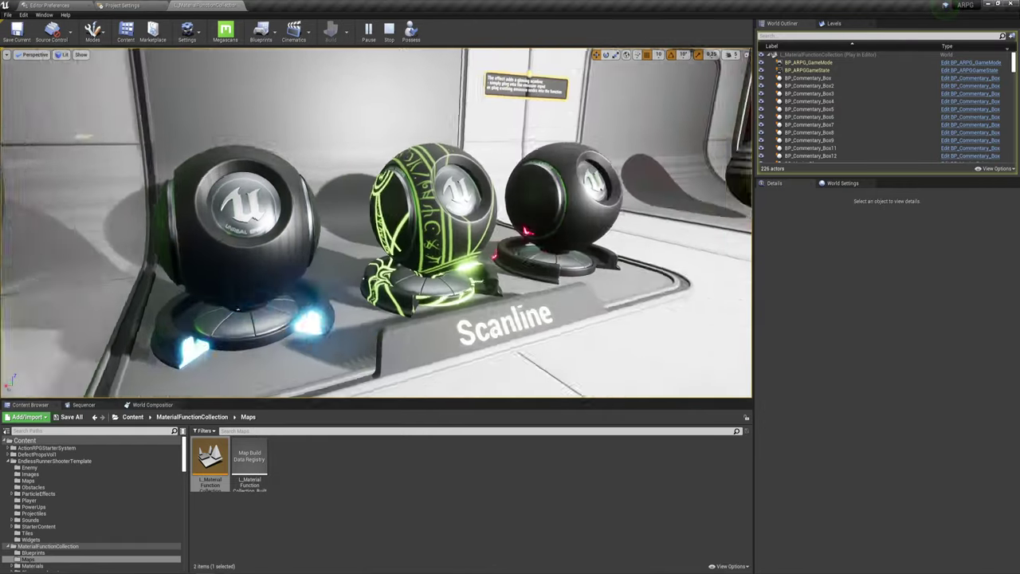
pyautogui.press('w')
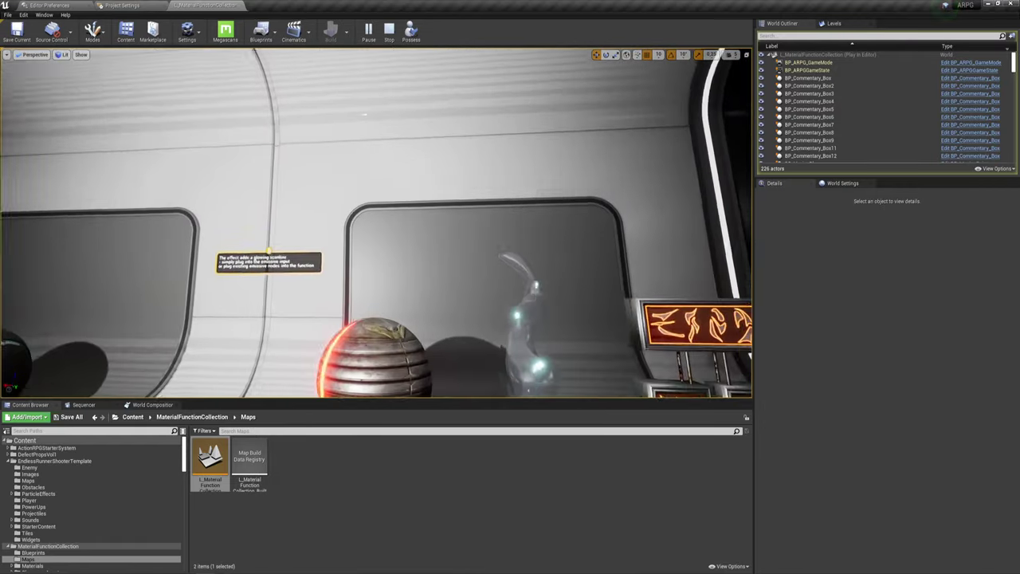
pyautogui.press('a')
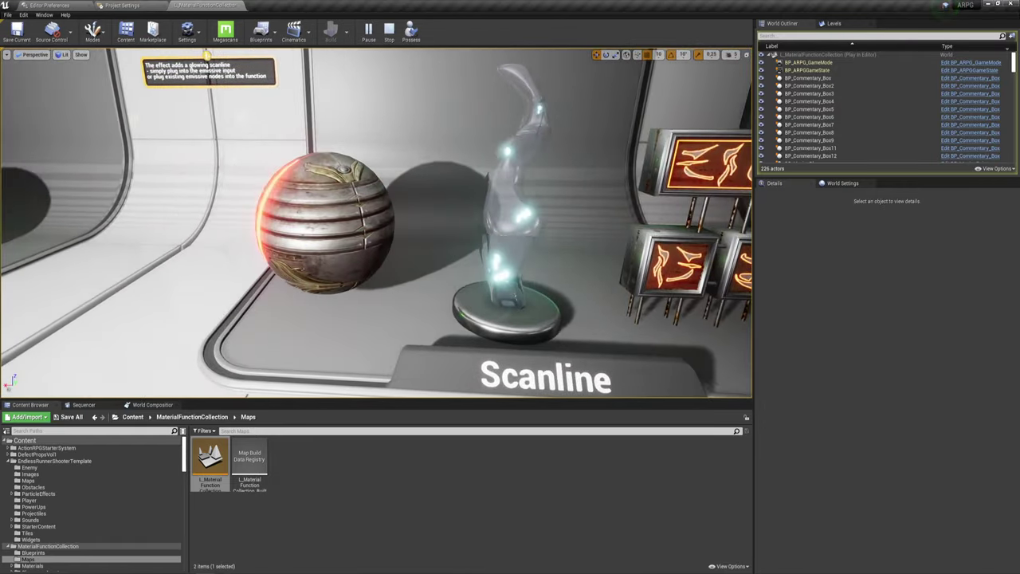
pyautogui.press('s')
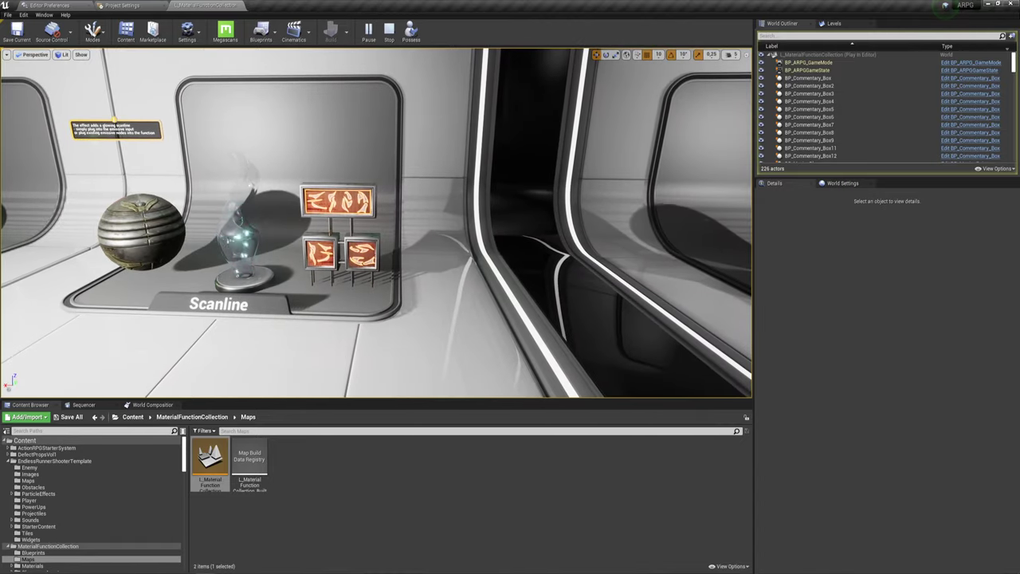
pyautogui.press('d')
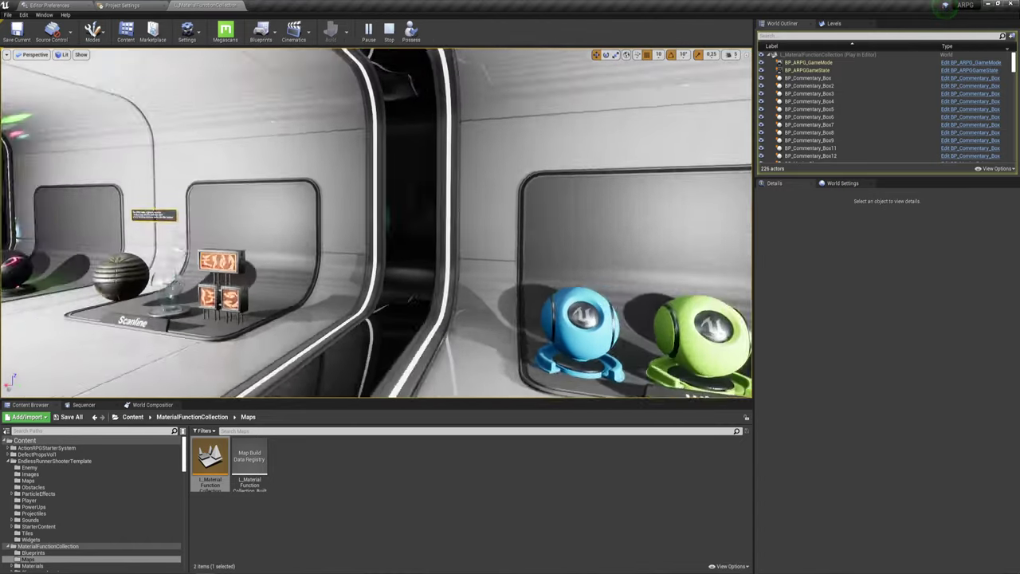
pyautogui.press('d')
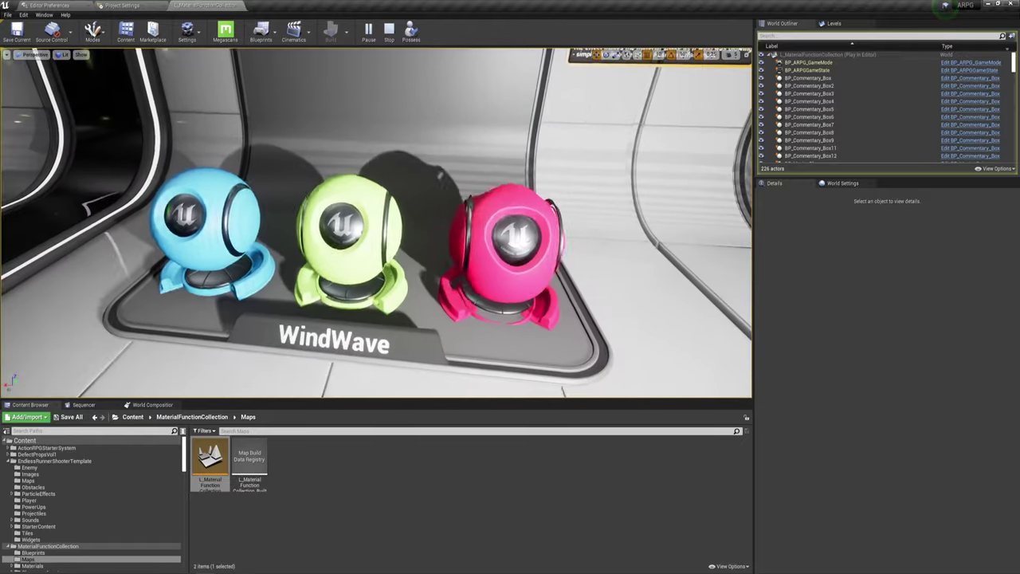
# - Close in on the cyan, green and red spheres, then back off to see all three
pyautogui.press('s')
pyautogui.press('w')
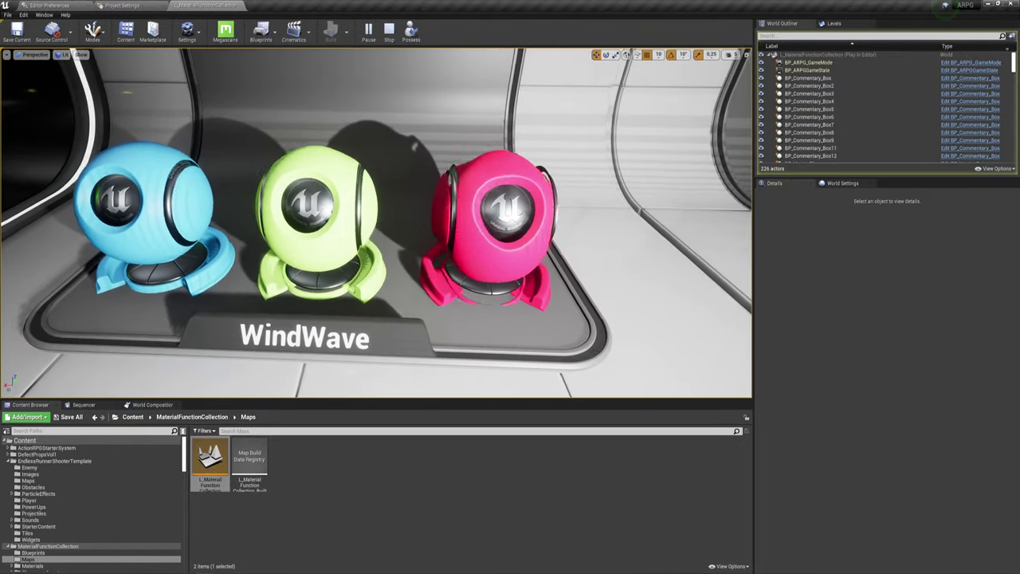
pyautogui.press('a')
pyautogui.press('w')
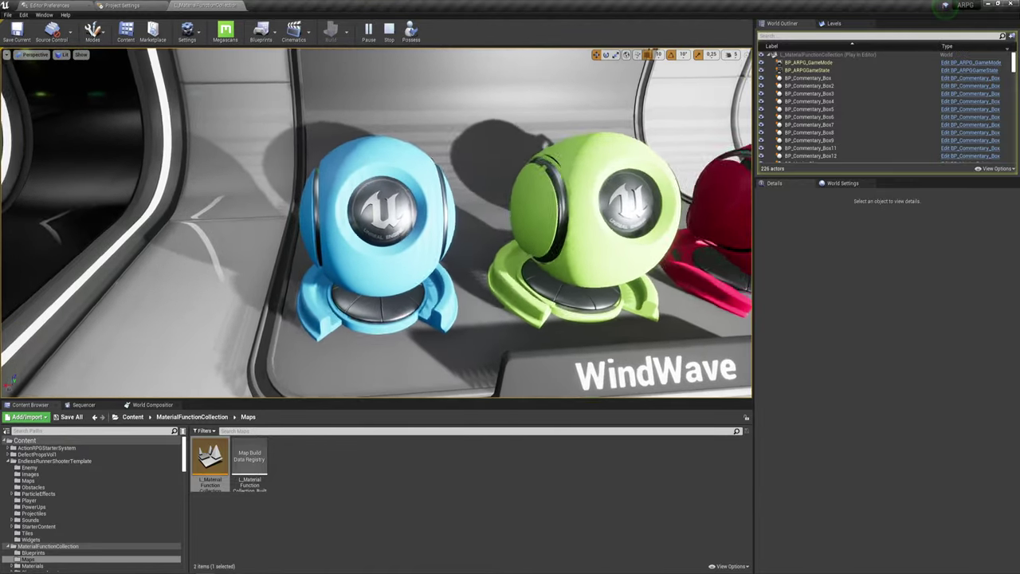
pyautogui.press('w')
pyautogui.press('a')
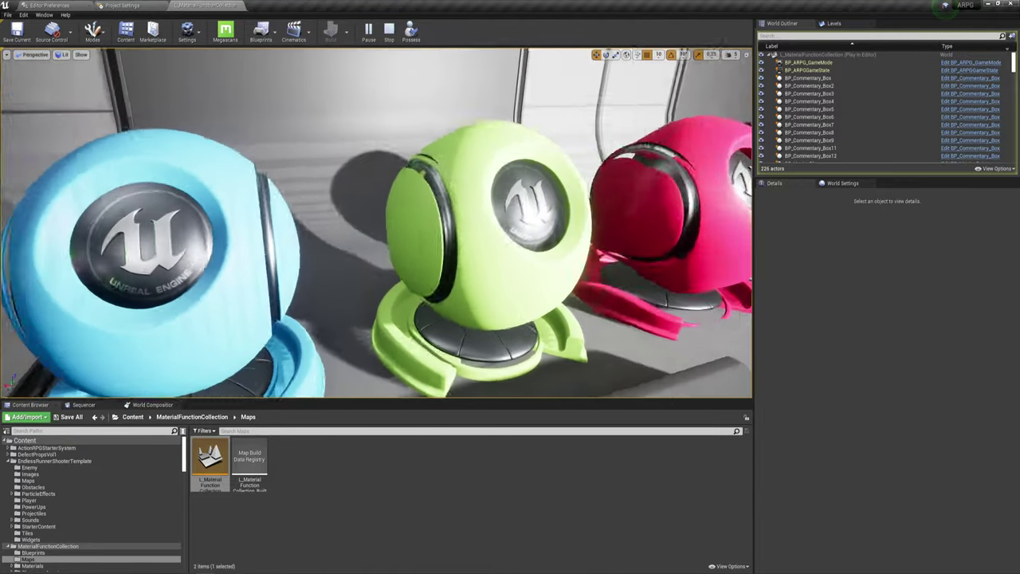
pyautogui.press('s')
pyautogui.press('d')
pyautogui.press('d')
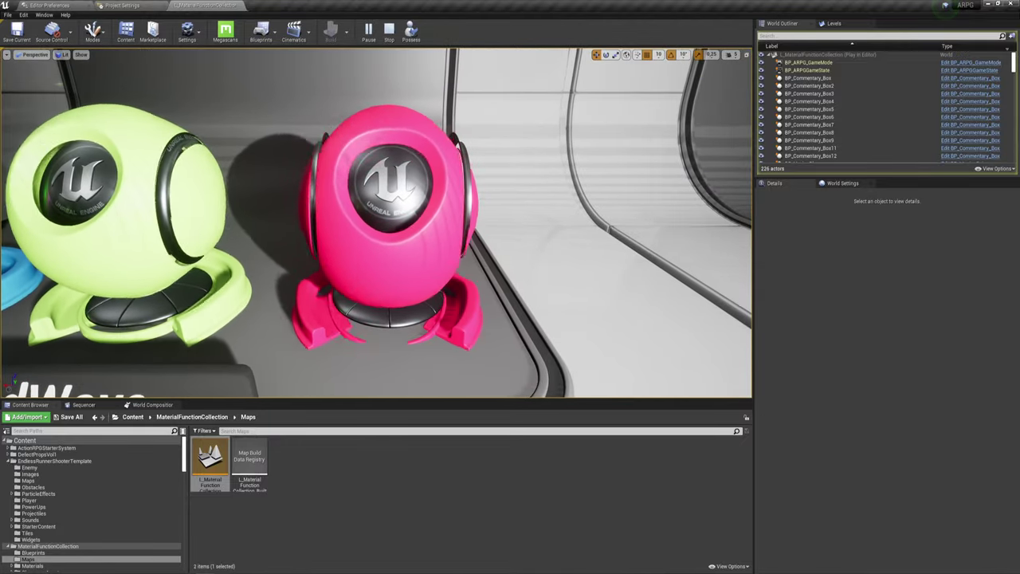
# - Approach the WindWave exhibit and view its sphere and smoke stand from several angles
pyautogui.press('d')
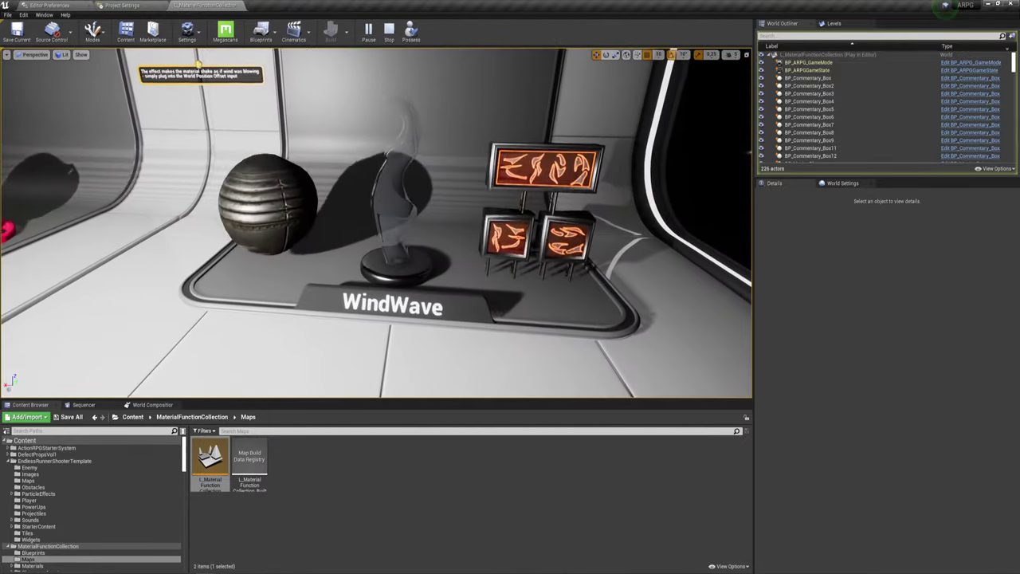
pyautogui.press('w')
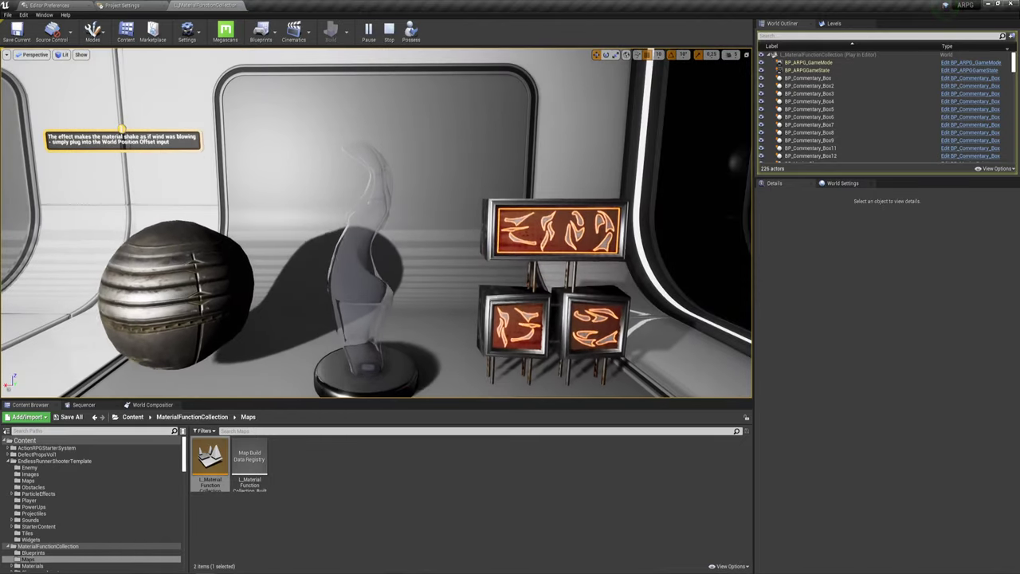
pyautogui.press('s')
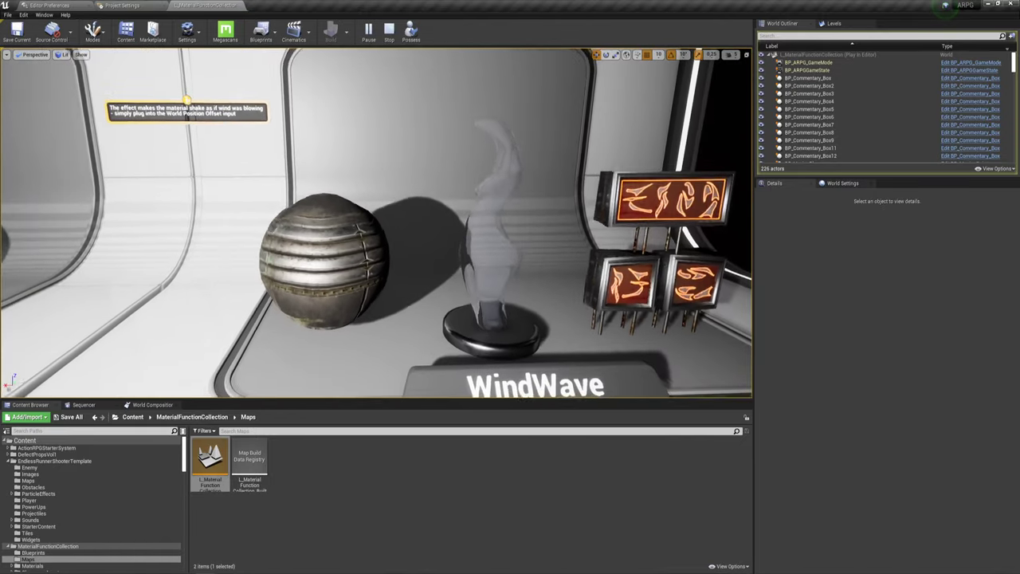
pyautogui.press('w')
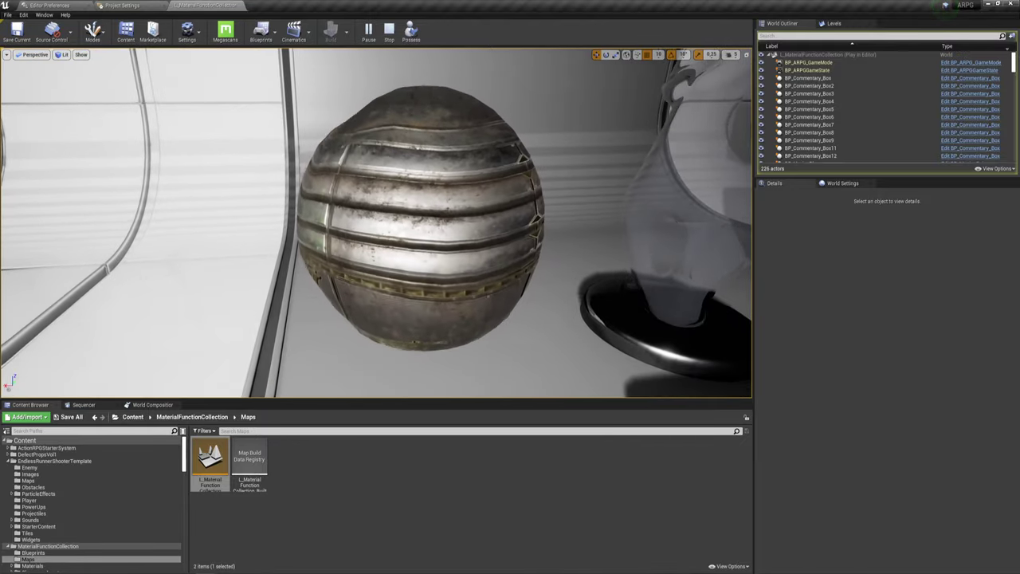
pyautogui.press('s')
pyautogui.press('s')
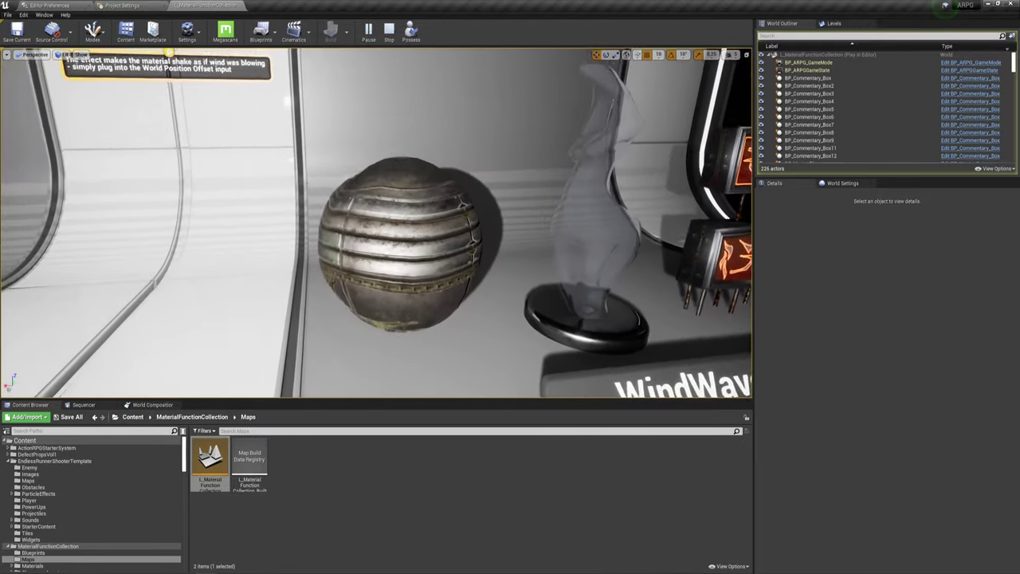
pyautogui.press('w')
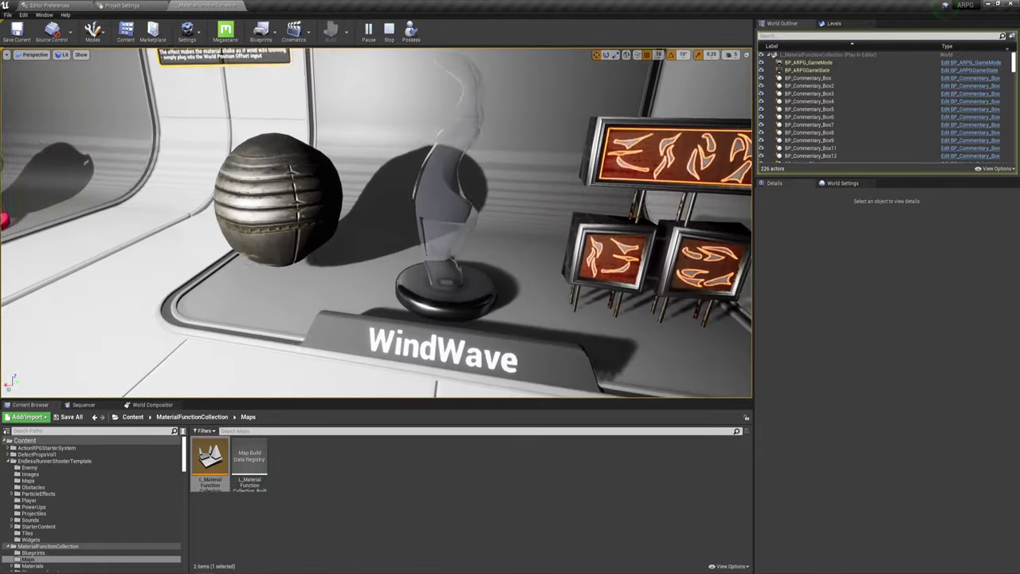
pyautogui.press('s')
pyautogui.press('w')
pyautogui.press('s')
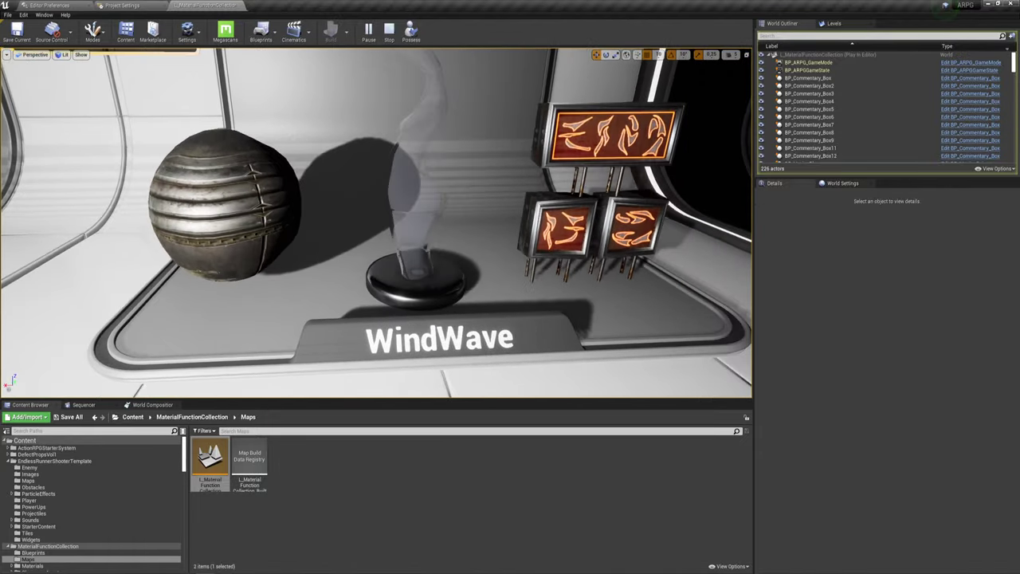
pyautogui.press('a')
pyautogui.press('s')
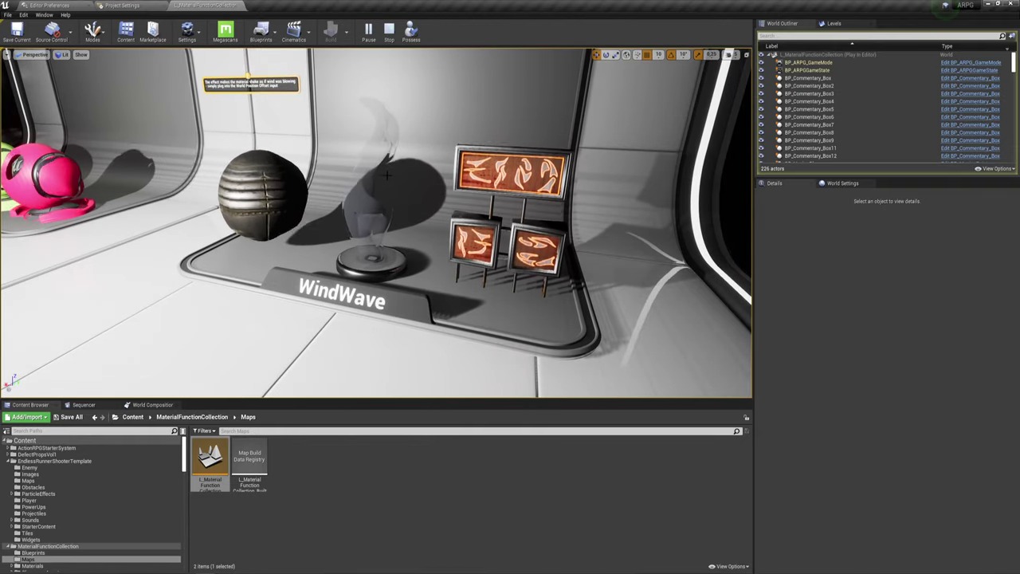
# - Walk from WindWave to the WorldPosition spheres and sidestep along the display
pyautogui.press('s')
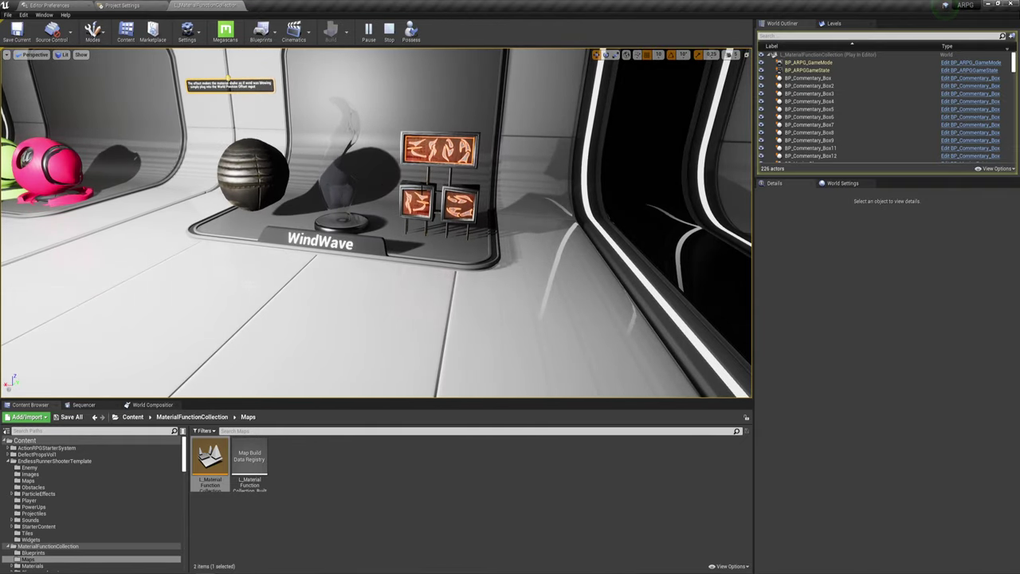
pyautogui.press('s')
pyautogui.press('d')
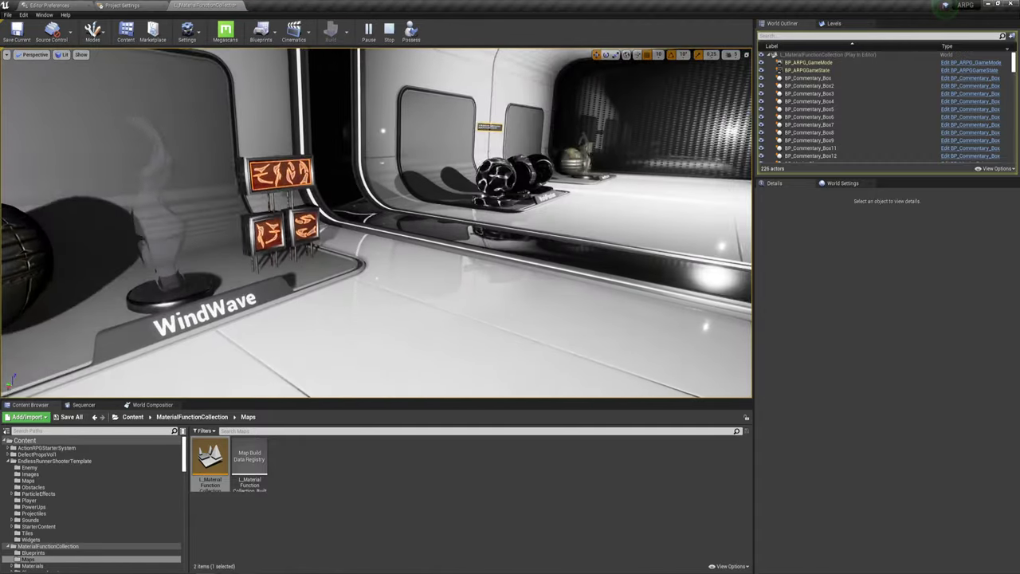
pyautogui.press('d')
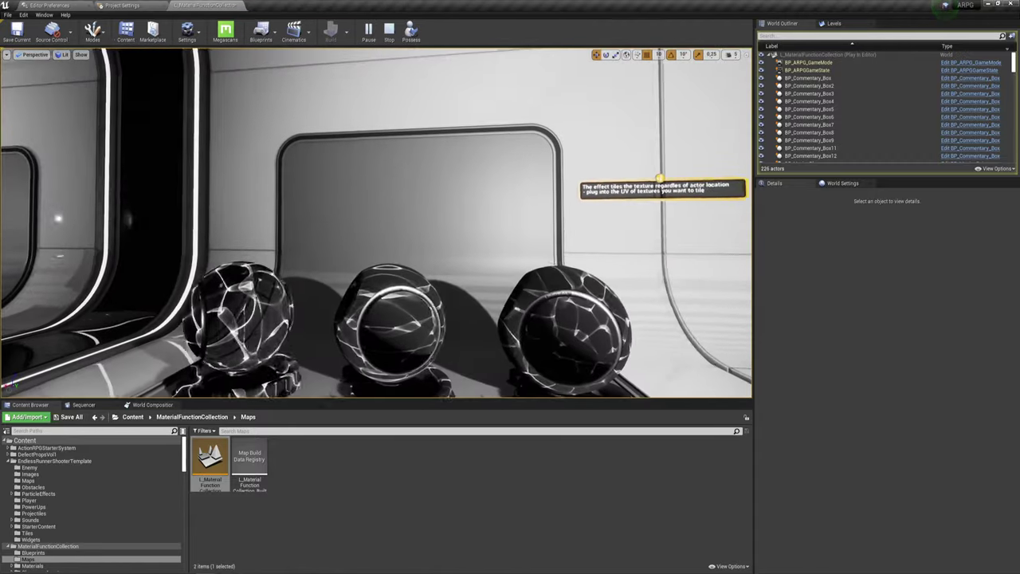
pyautogui.press('w')
pyautogui.press('w')
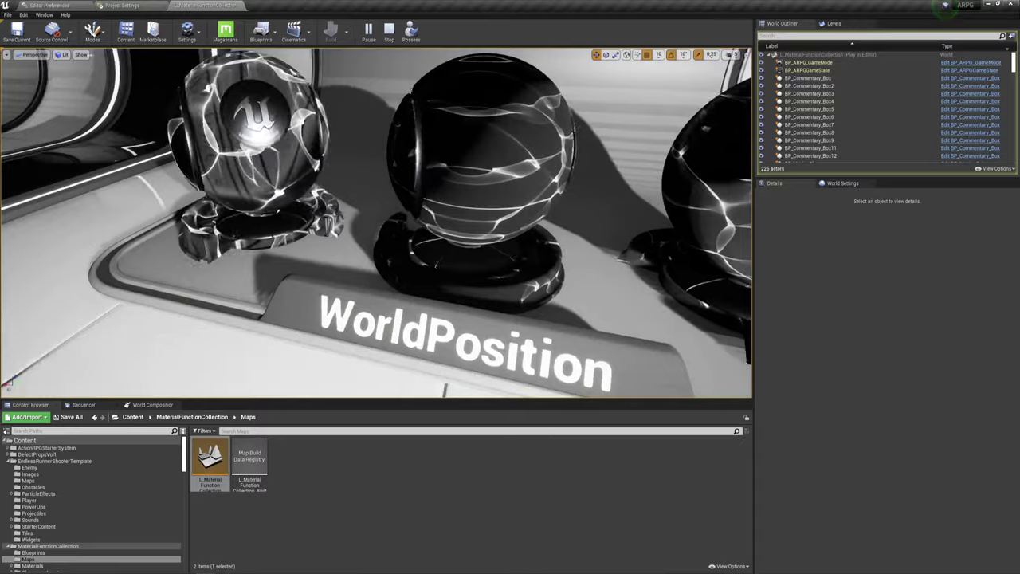
pyautogui.press('d')
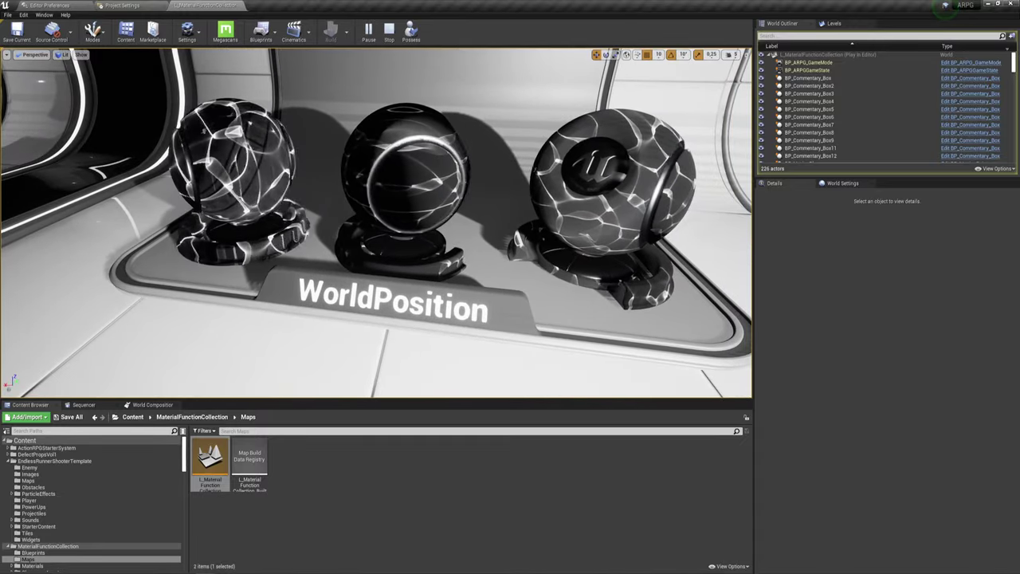
pyautogui.press('w')
pyautogui.press('d')
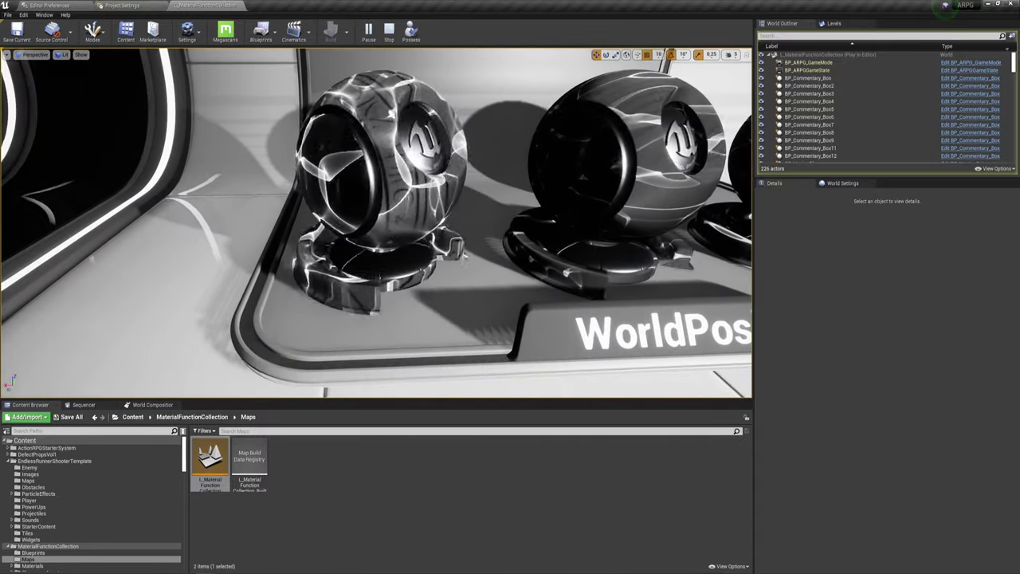
pyautogui.press('s')
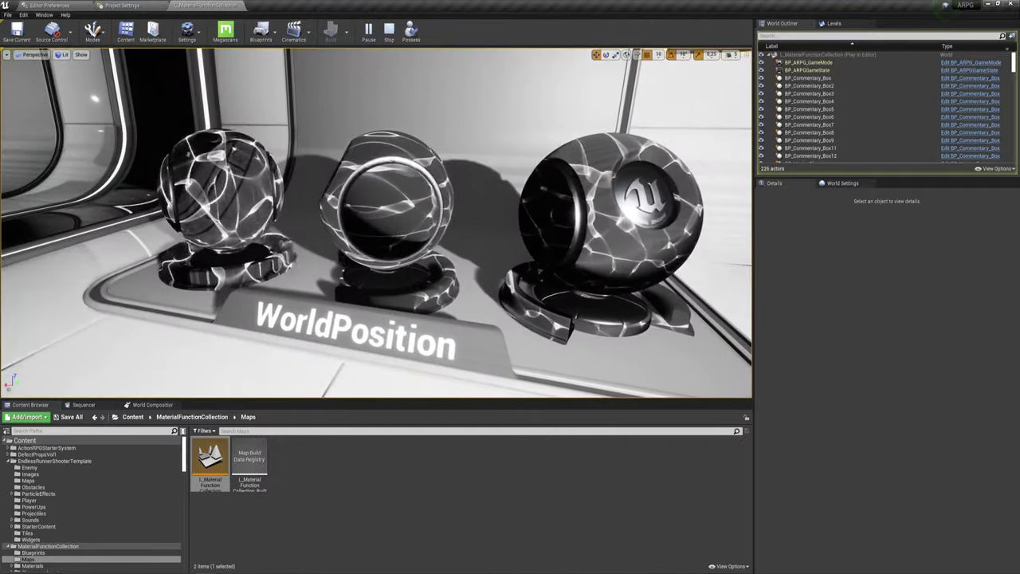
pyautogui.press('d')
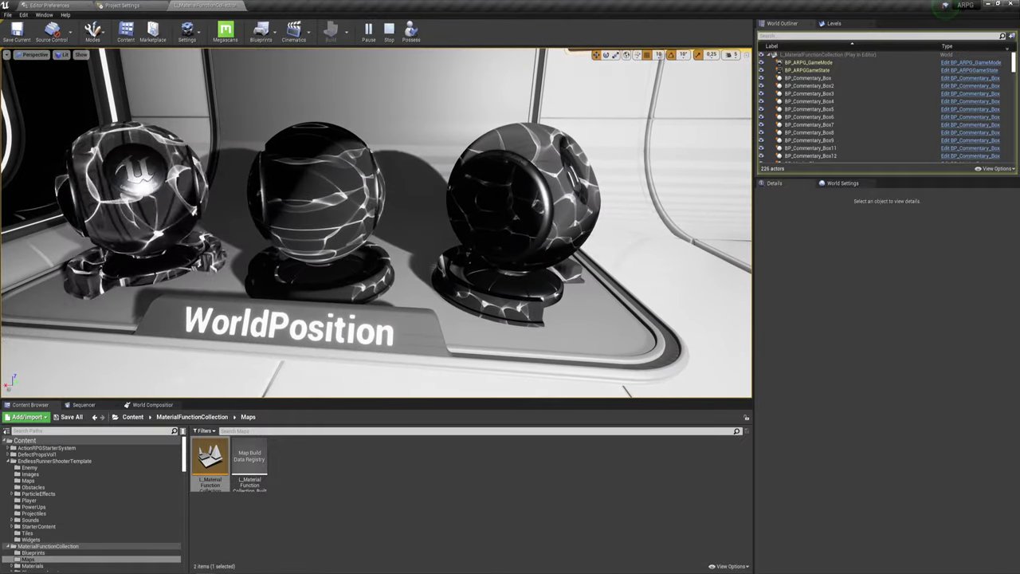
pyautogui.press('d')
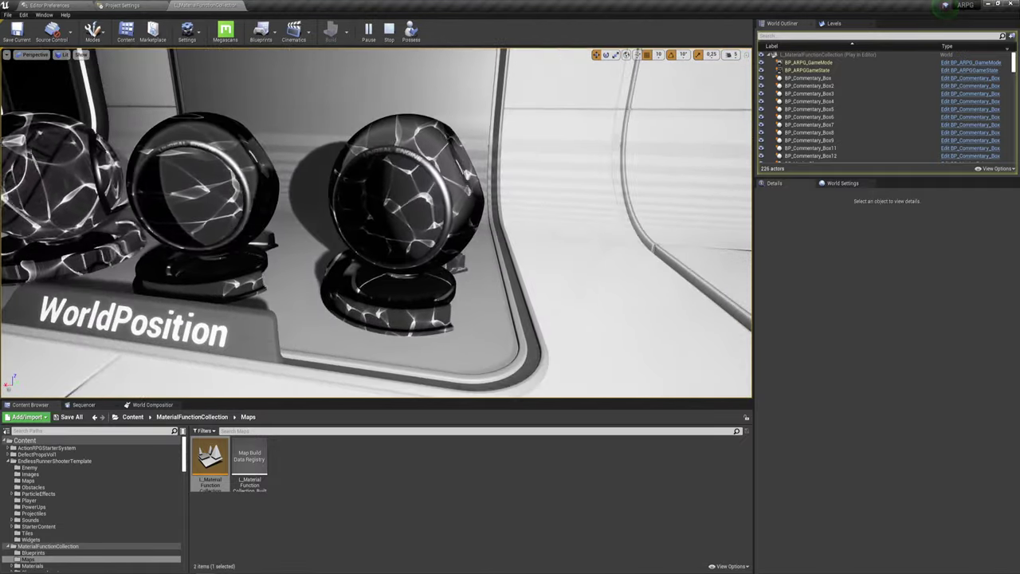
pyautogui.press('d')
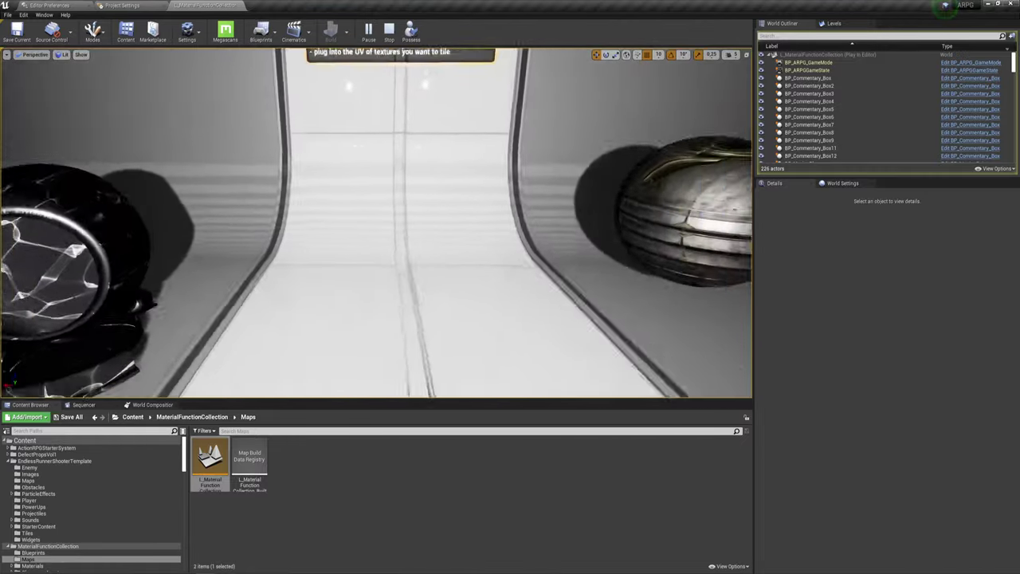
# - Circle the textured sphere-and-smoke statue to view the WorldPosition sign and panels
pyautogui.press('w')
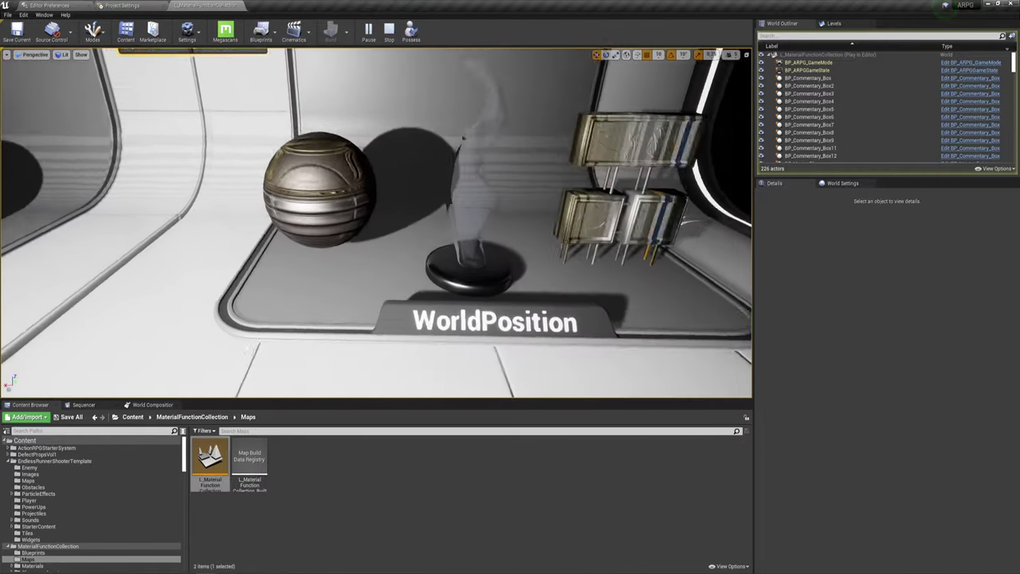
pyautogui.press('d')
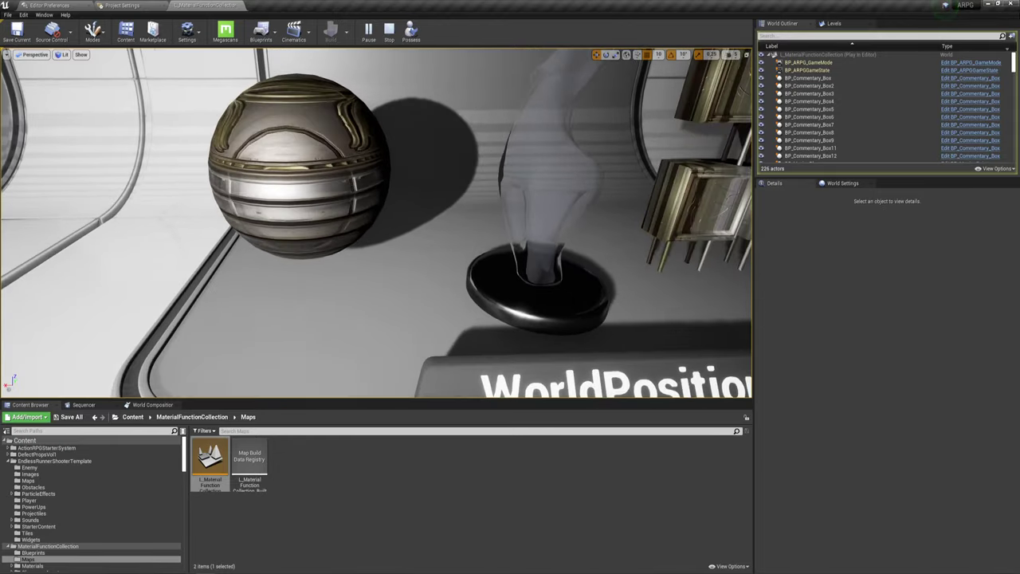
pyautogui.press('w')
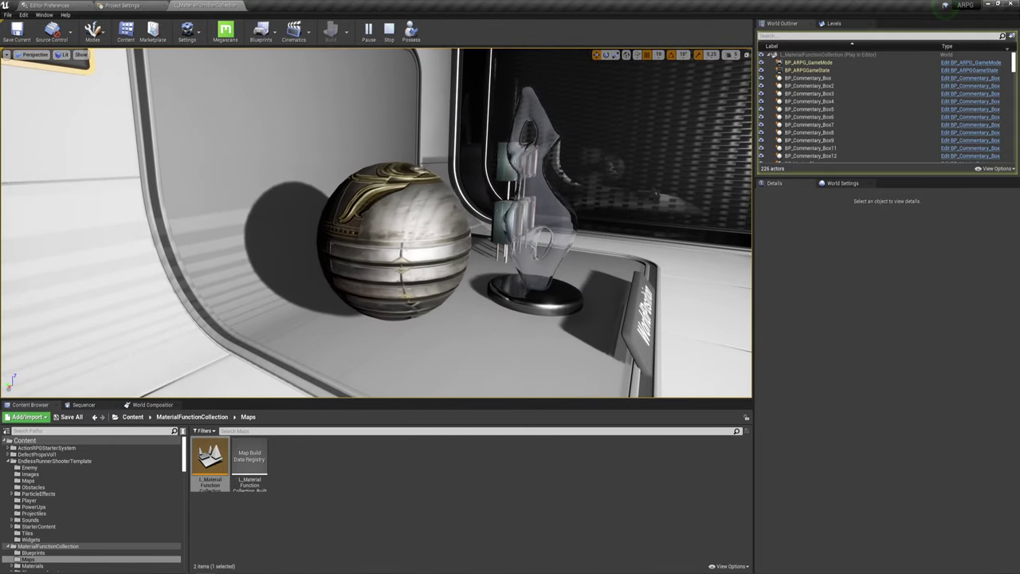
pyautogui.press('d')
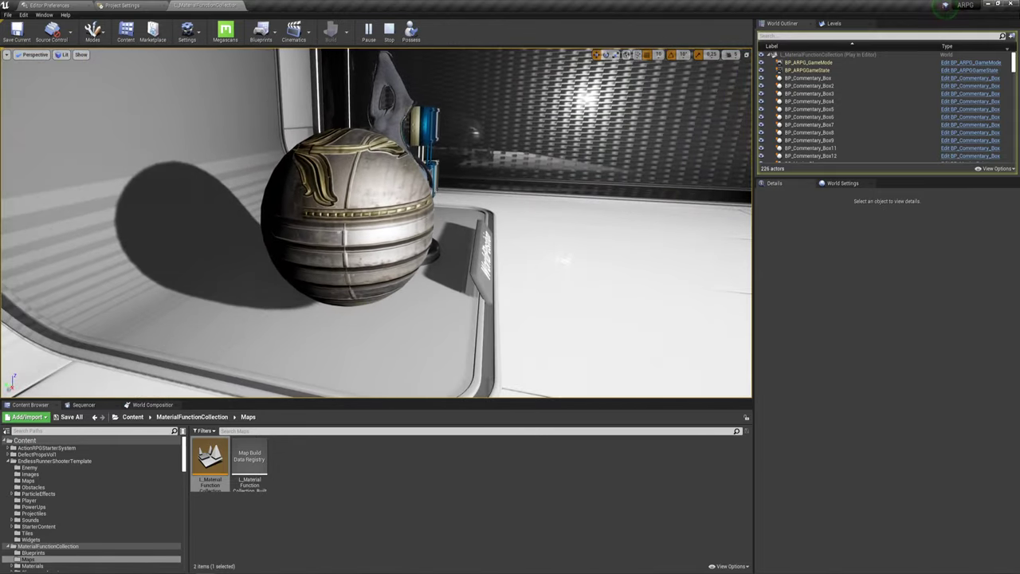
pyautogui.press('d')
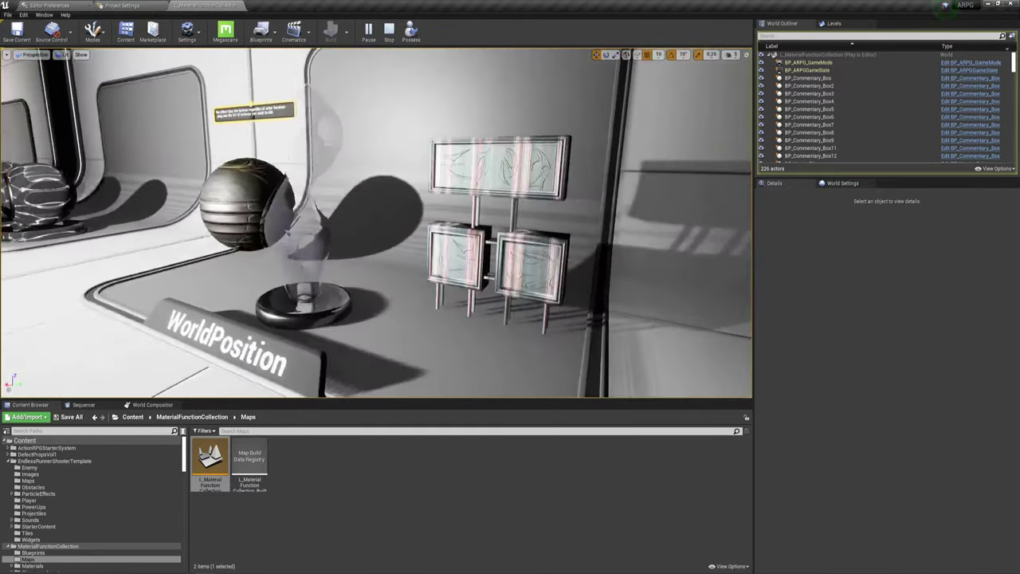
pyautogui.press('w')
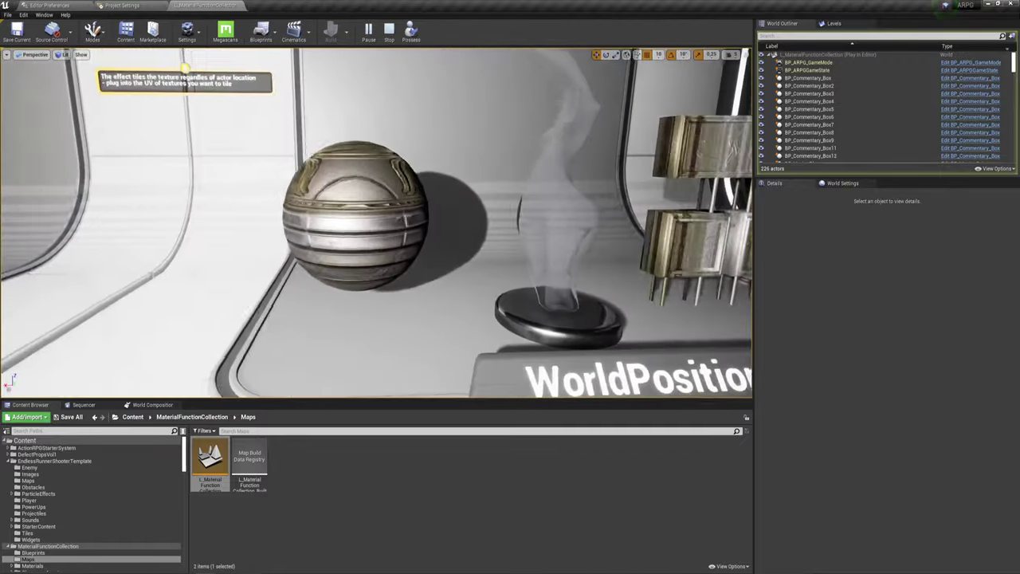
pyautogui.press('d')
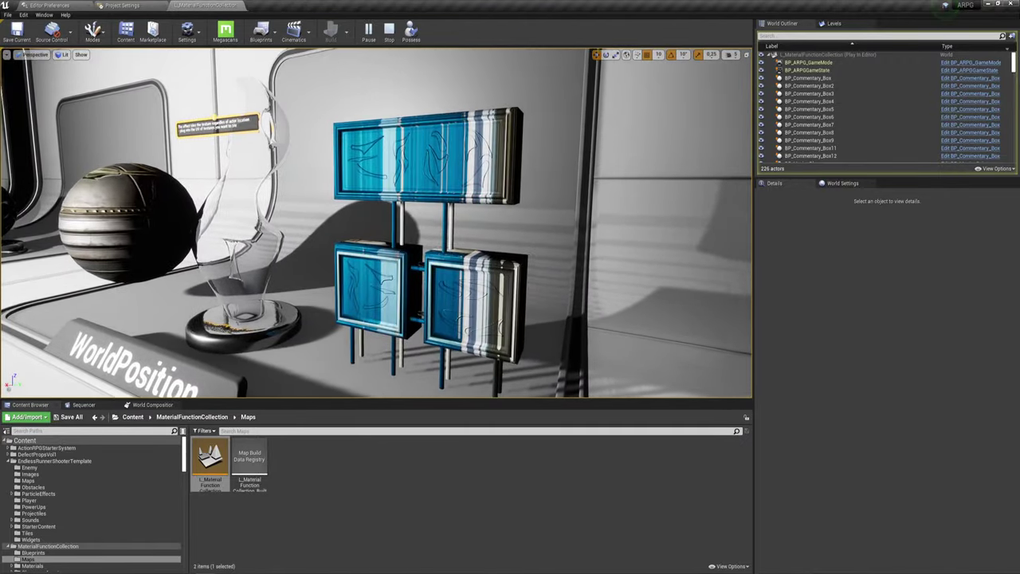
# - Head down the corridor to the Dissolve display panels and look along the corridor
pyautogui.press('w')
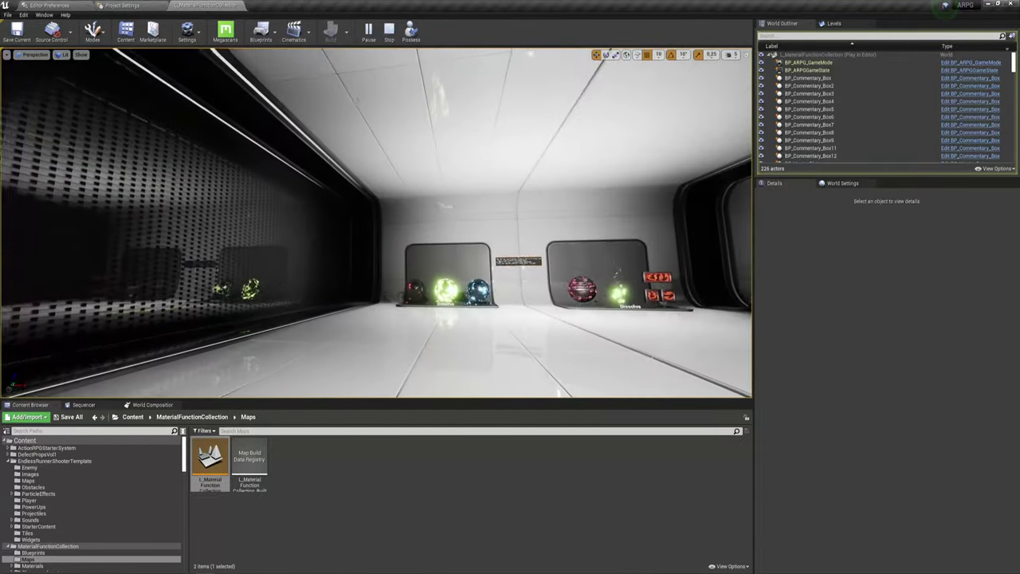
pyautogui.press('s')
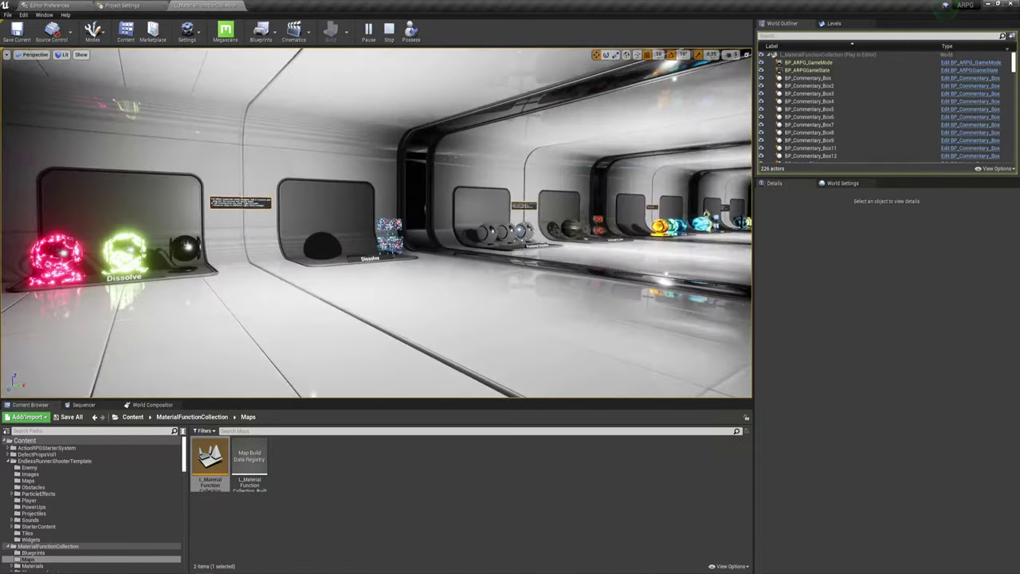
pyautogui.press('w')
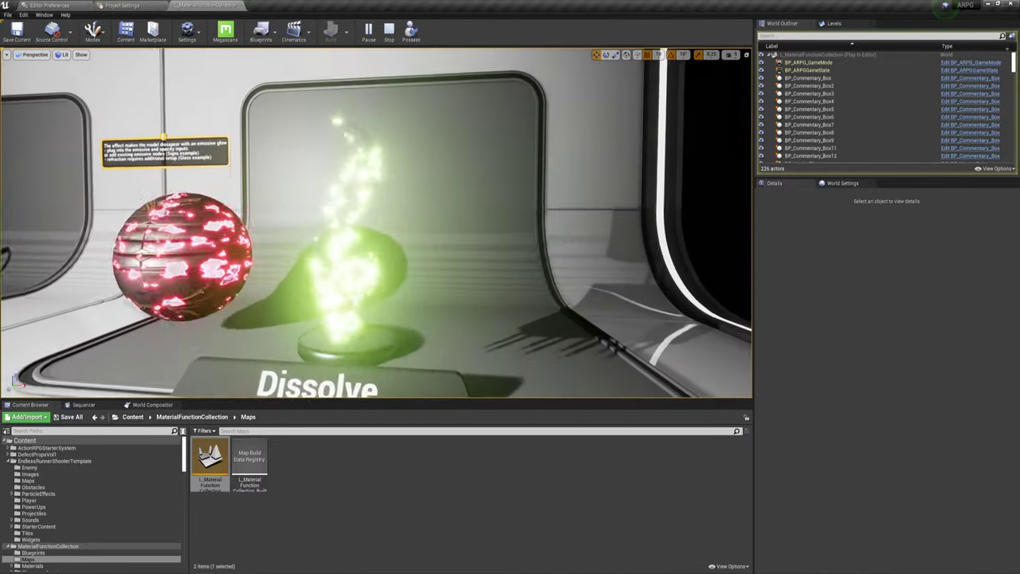
pyautogui.press('s')
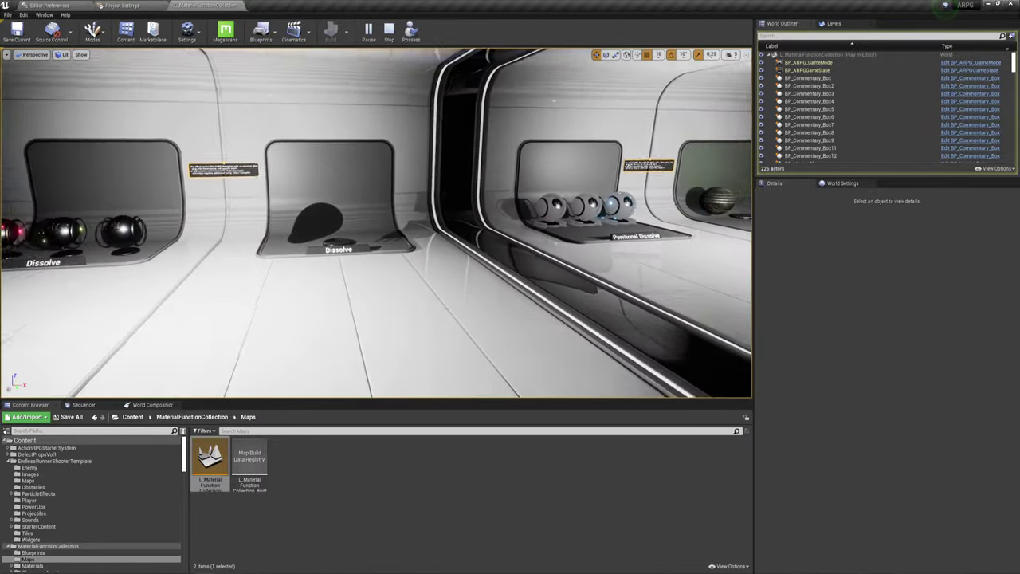
pyautogui.press('s')
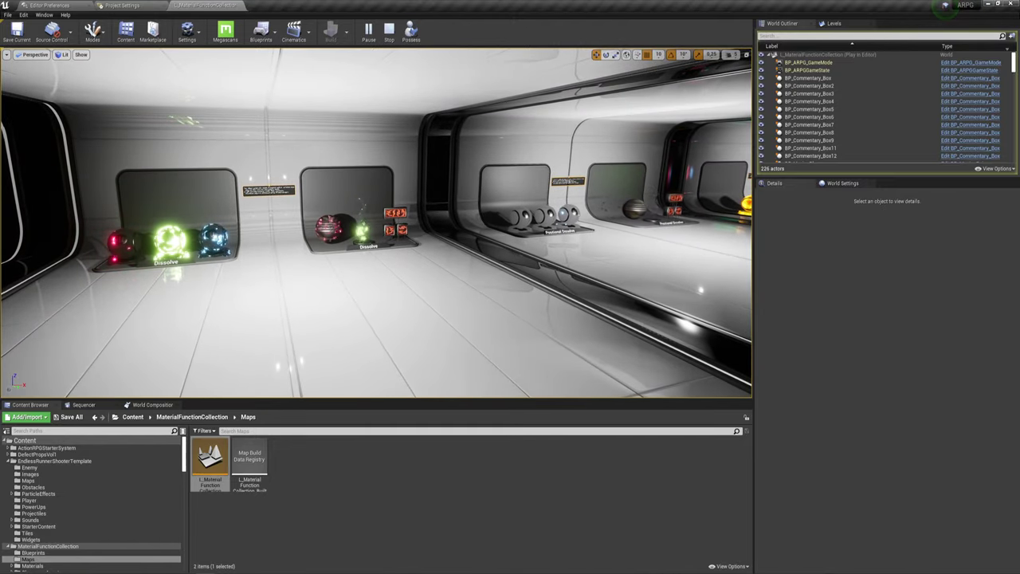
pyautogui.moveTo(375, 223); pyautogui.dragTo(558, 223, button='right')
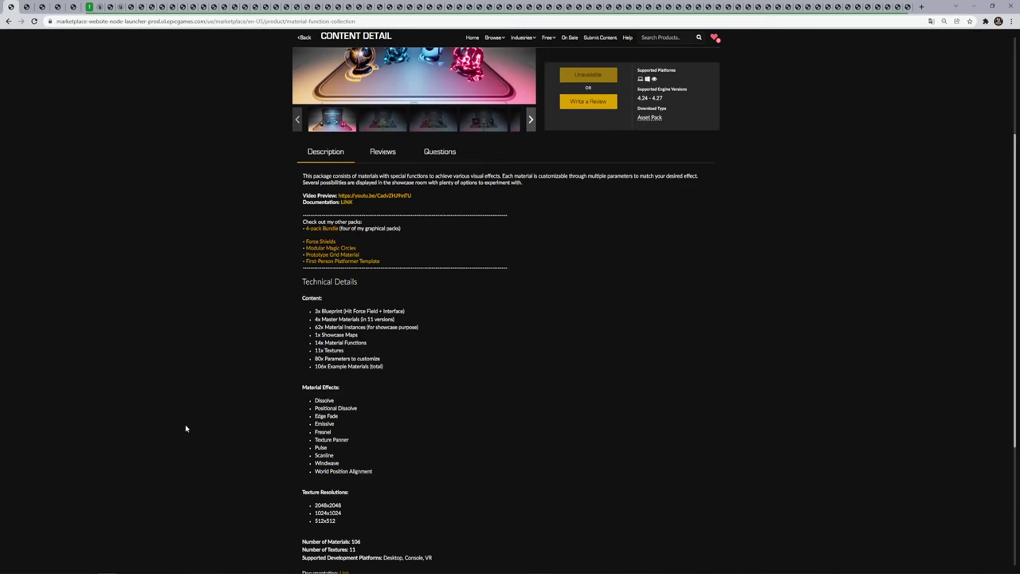
# - Switch to the Defect Ultimate Props Bundle Vol.1 page and view its gallery photos fullscreen
pyautogui.scroll(2, 239, 281)
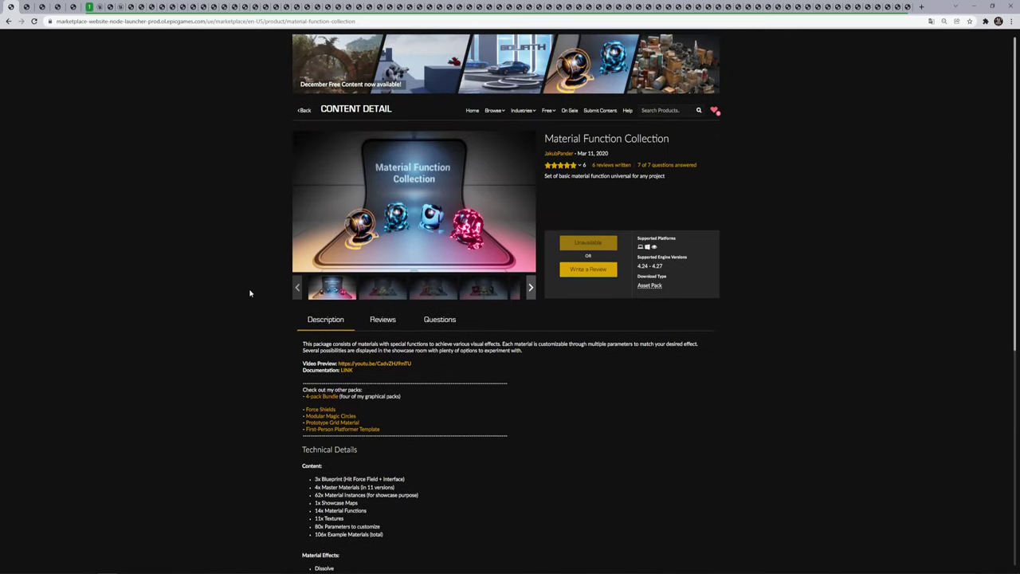
pyautogui.hotkey('ctrl', 'Tab')
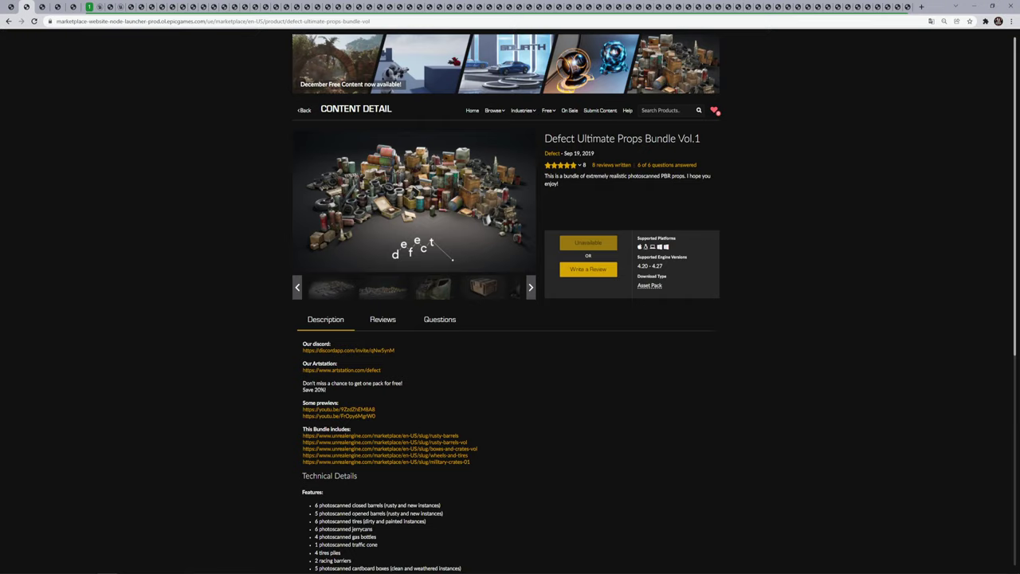
pyautogui.click(364, 295)
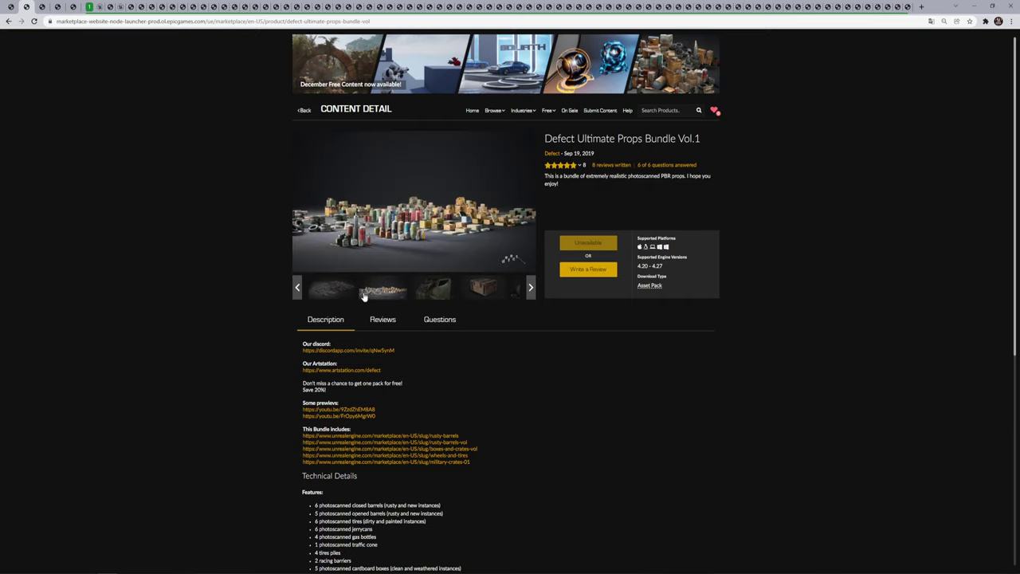
pyautogui.click(519, 212)
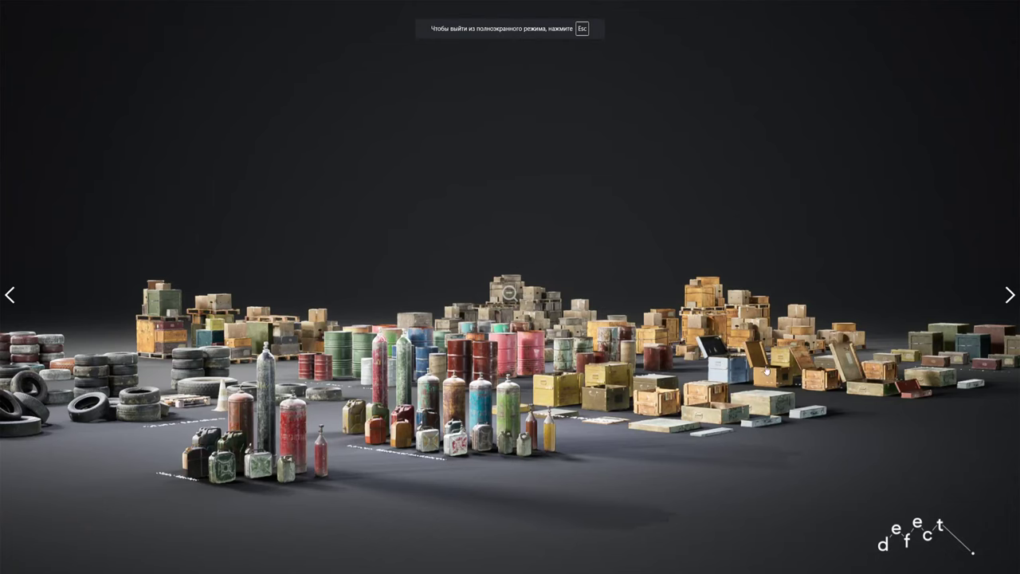
pyautogui.click(1008, 294)
pyautogui.click(1007, 295)
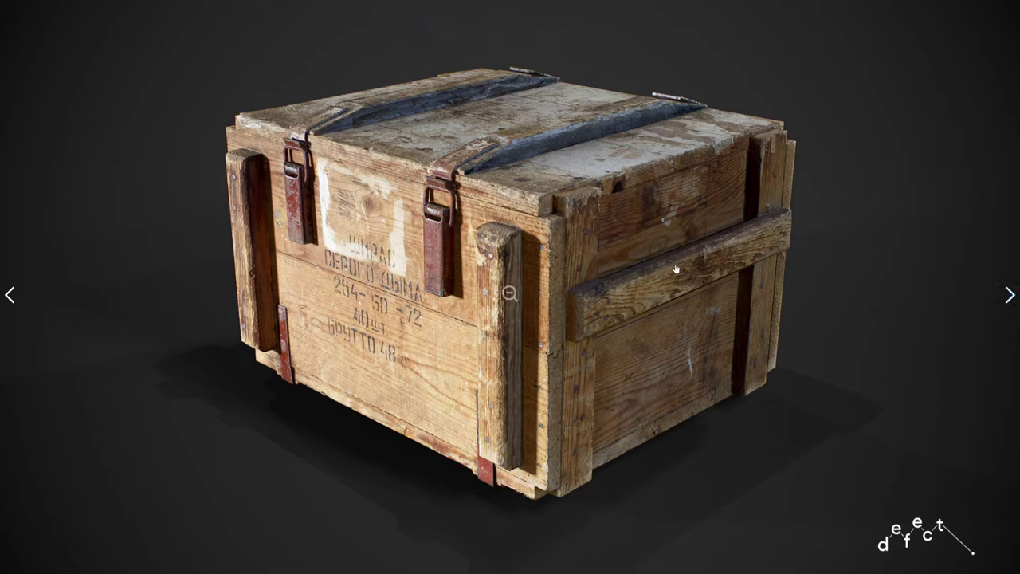
pyautogui.click(1007, 294)
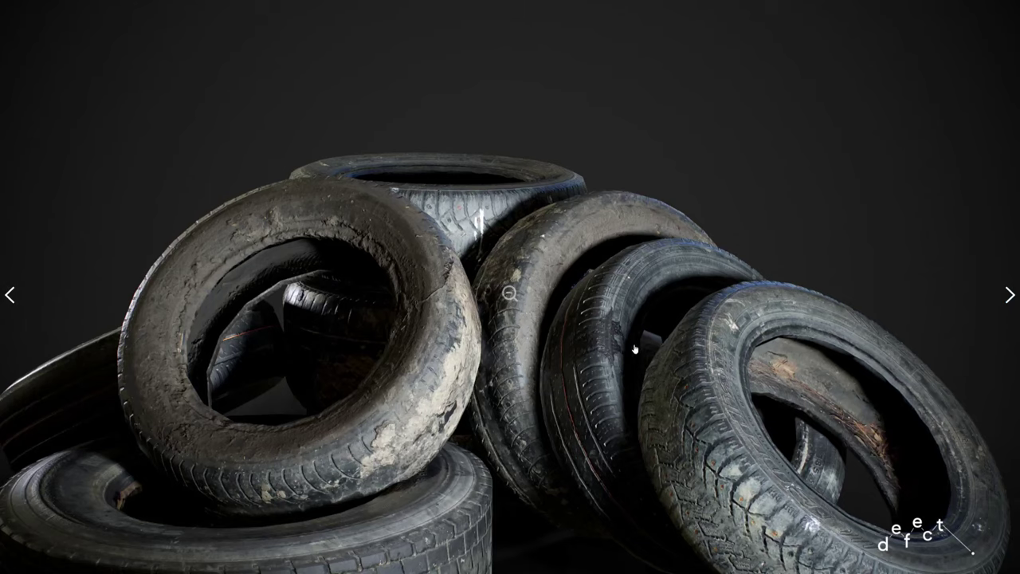
pyautogui.press('Escape')
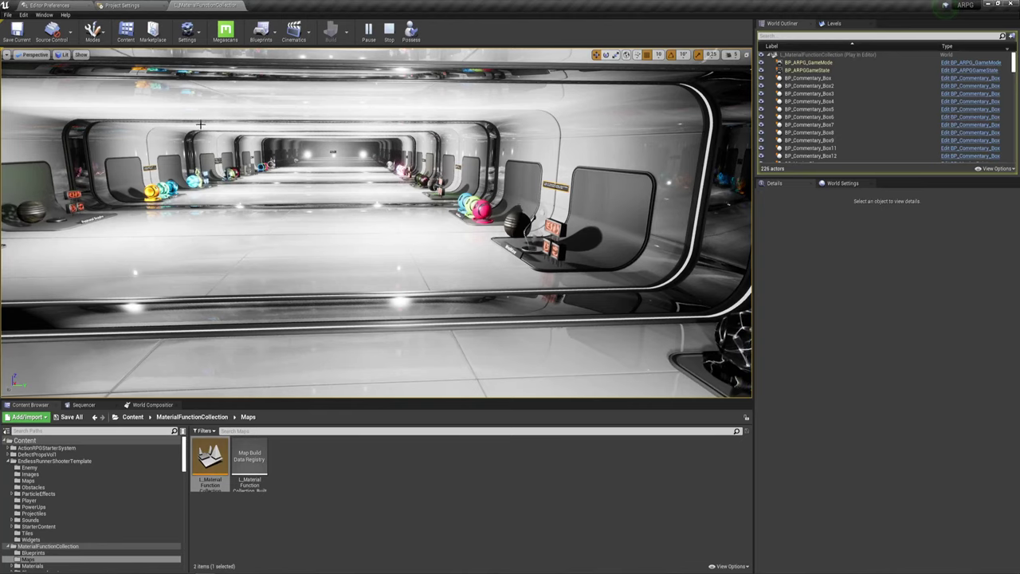
# - Open the Asset_Demo level from DefectPropsVol1 > Maps, ending the running play session
pyautogui.click(143, 419)
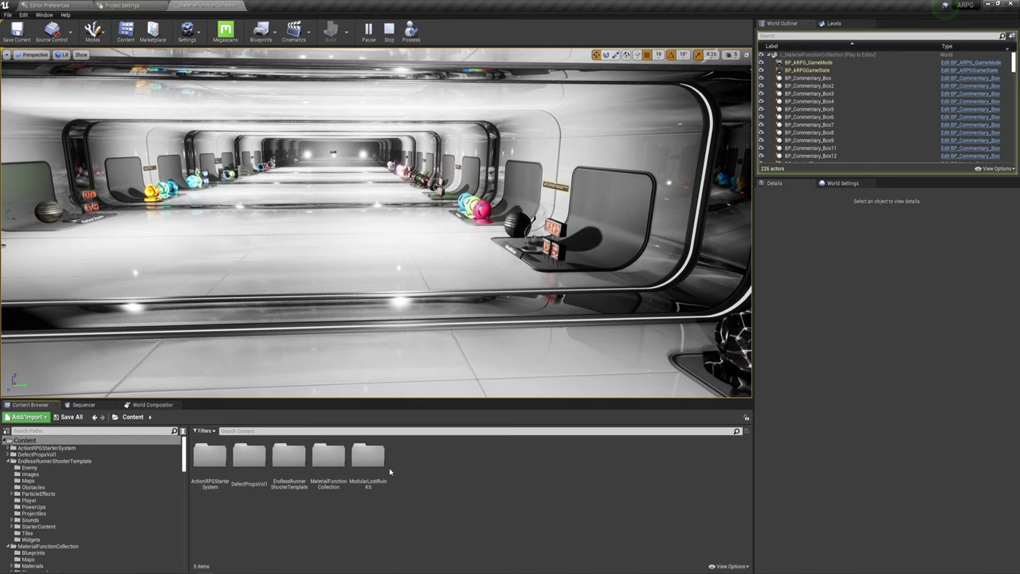
pyautogui.doubleClick(250, 460)
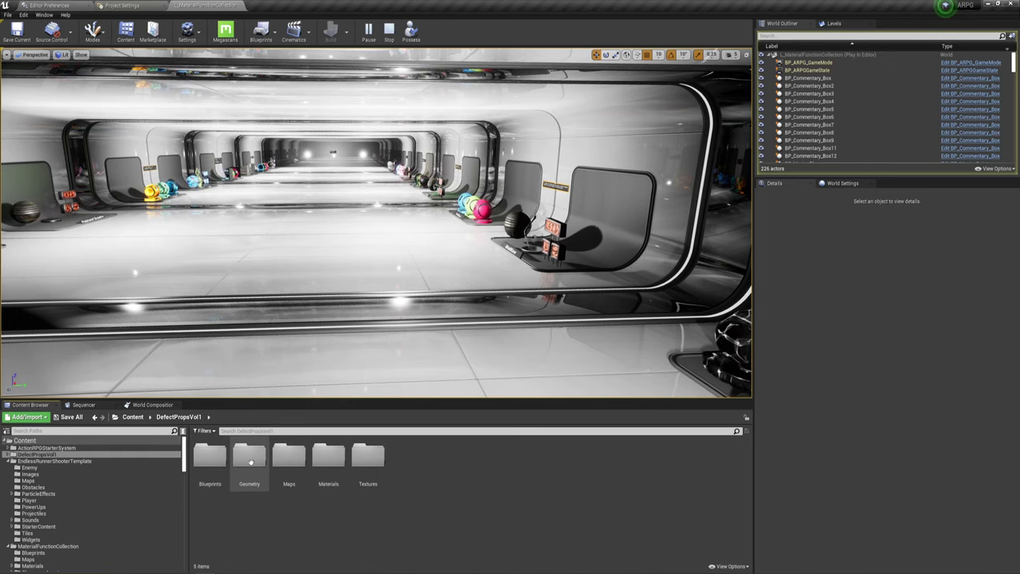
pyautogui.click(301, 468)
pyautogui.doubleClick(301, 467)
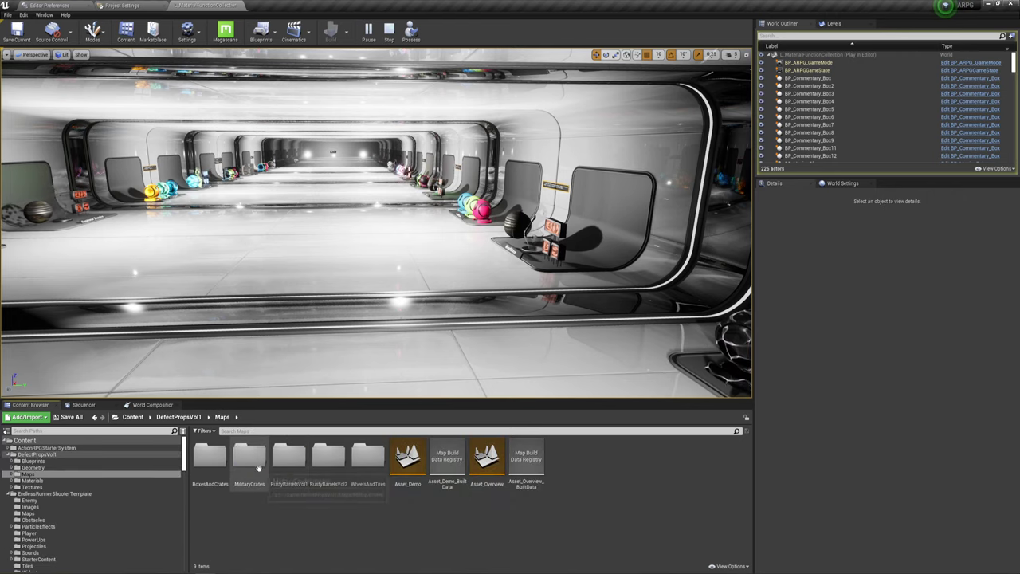
pyautogui.doubleClick(408, 461)
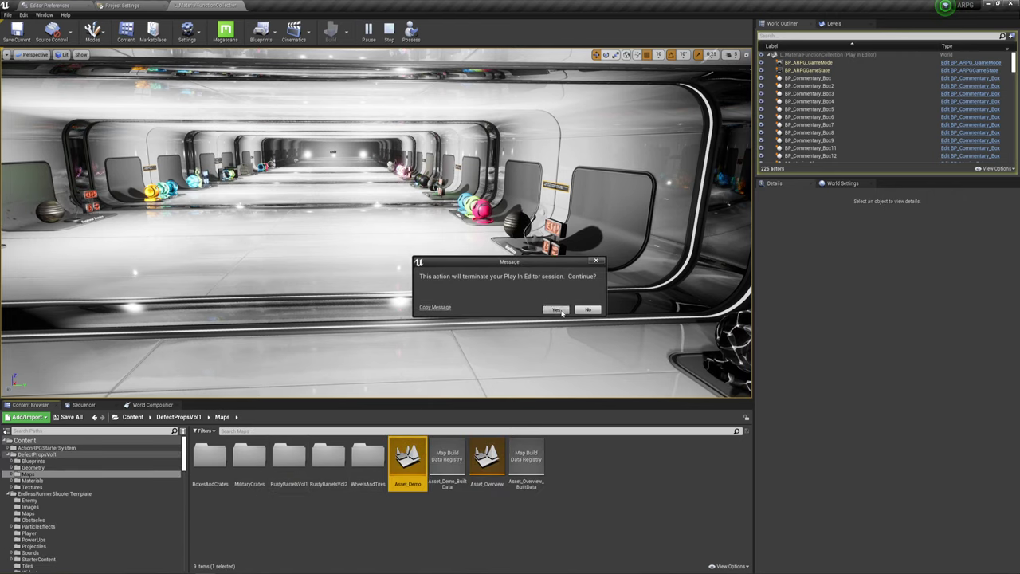
pyautogui.click(560, 311)
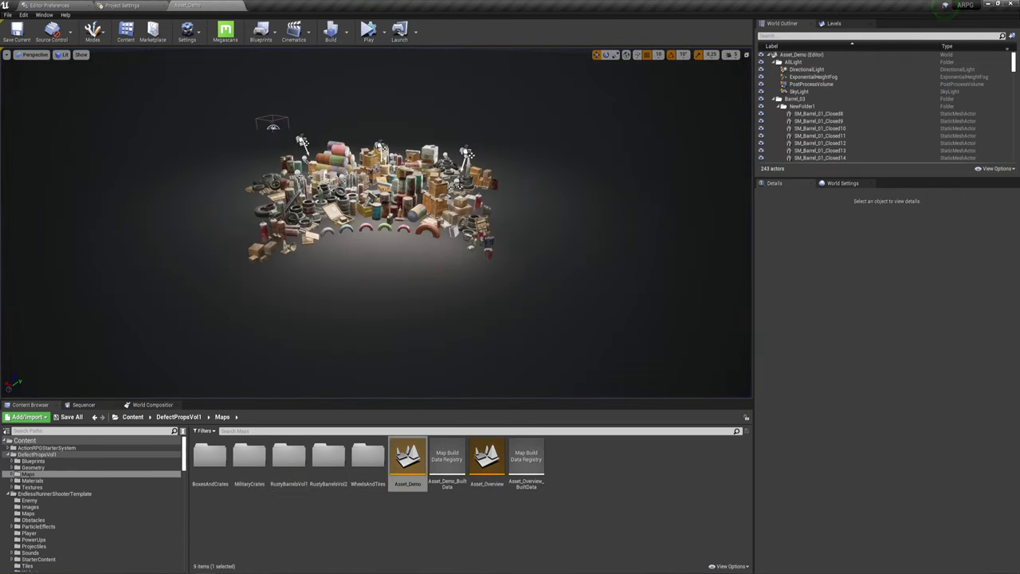
# - Play the Asset_Demo level among the props and bring up the Camera Speed settings
pyautogui.click(368, 33)
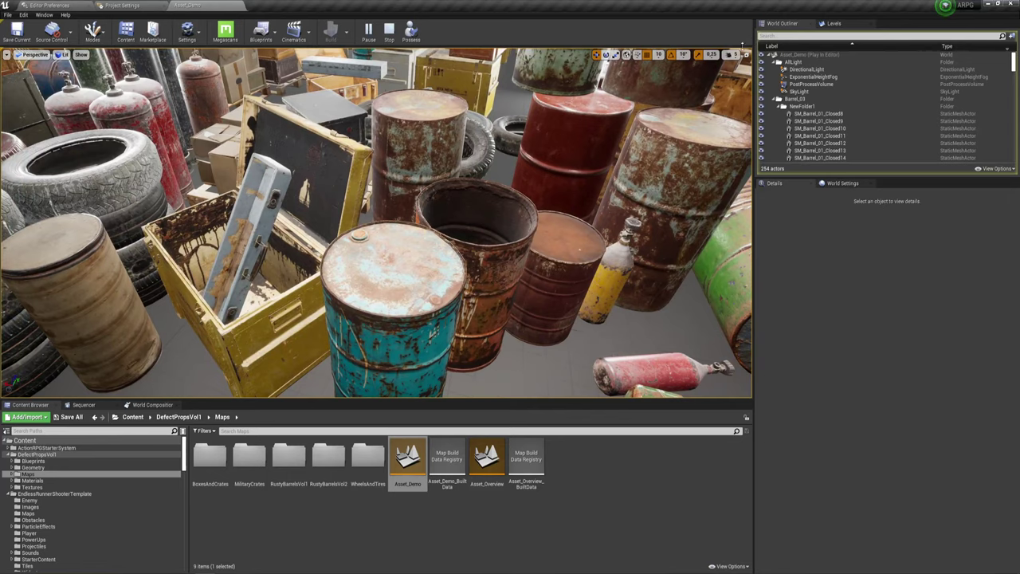
pyautogui.click(729, 54)
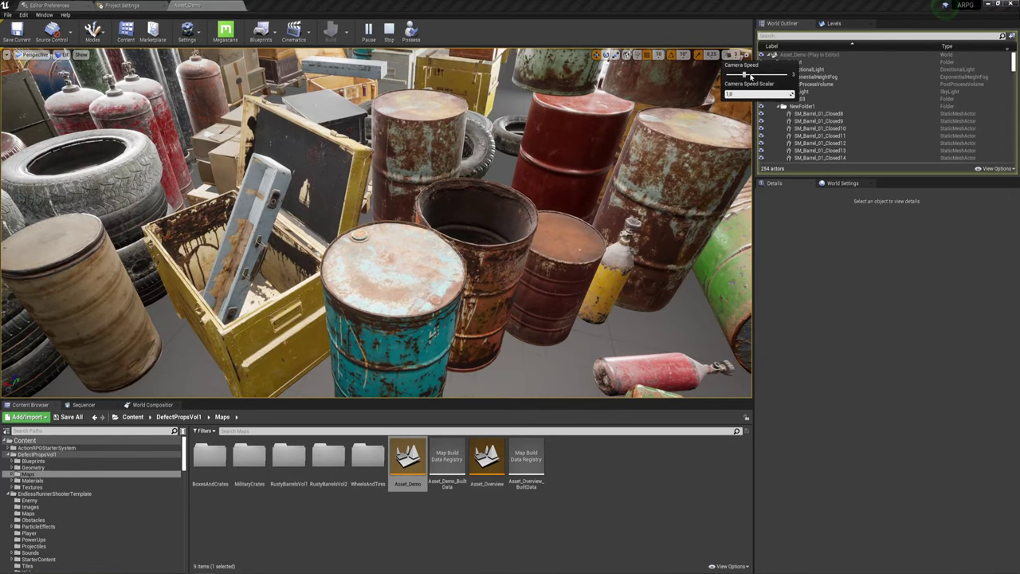
# - Dismiss the Camera Speed settings to resume flying around the barrels, crates and tyres
pyautogui.press('Escape')
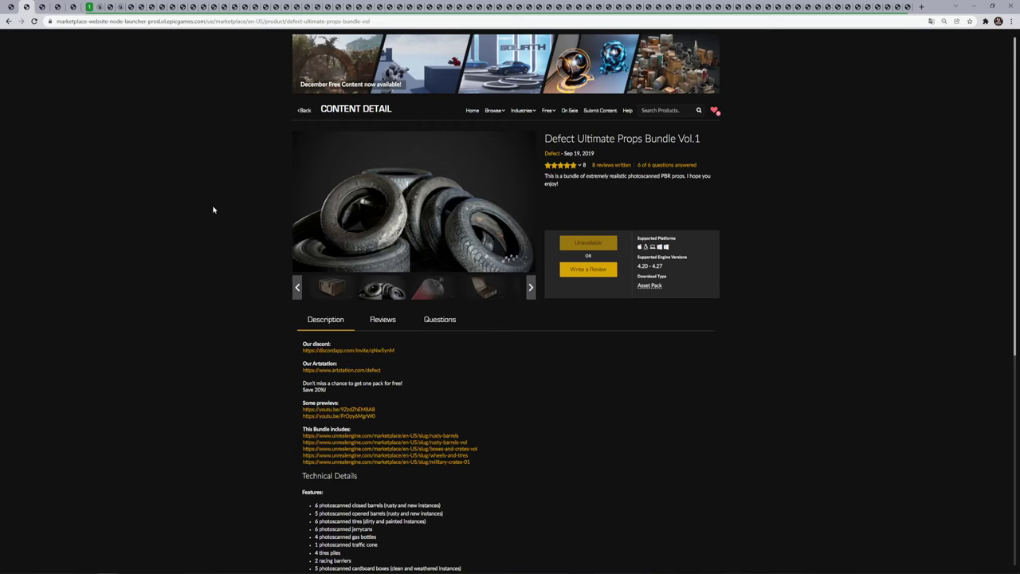
# - Switch to the neighbouring browser tab holding the Action RPG Multiplayer Starter Template page
pyautogui.click(43, 7)
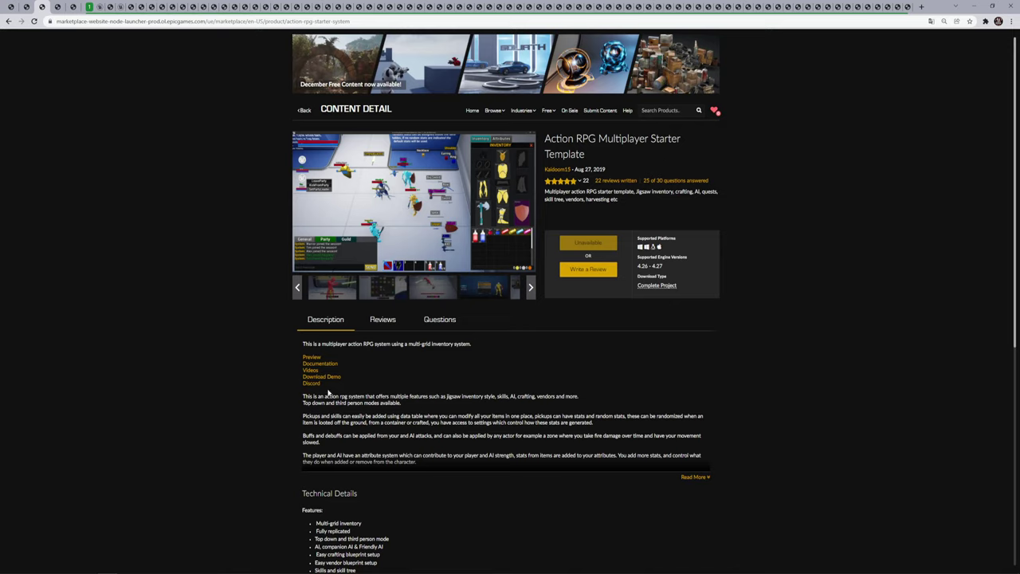
pyautogui.moveTo(224, 573)
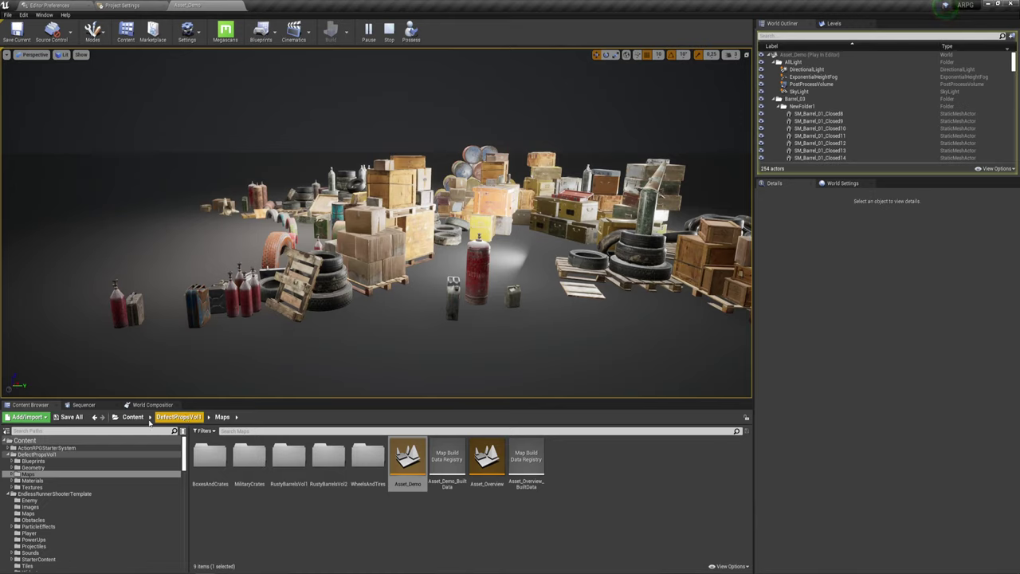
# - Open Map_Lobby from Content > ActionRPGStarterSystem > Maps, ending the Asset_Demo play session
pyautogui.click(134, 417)
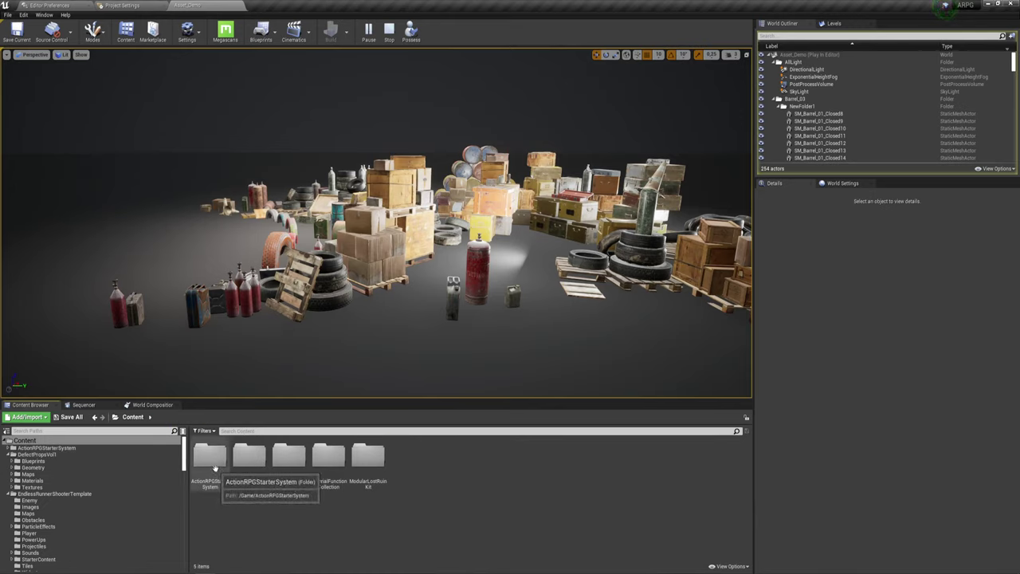
pyautogui.doubleClick(210, 457)
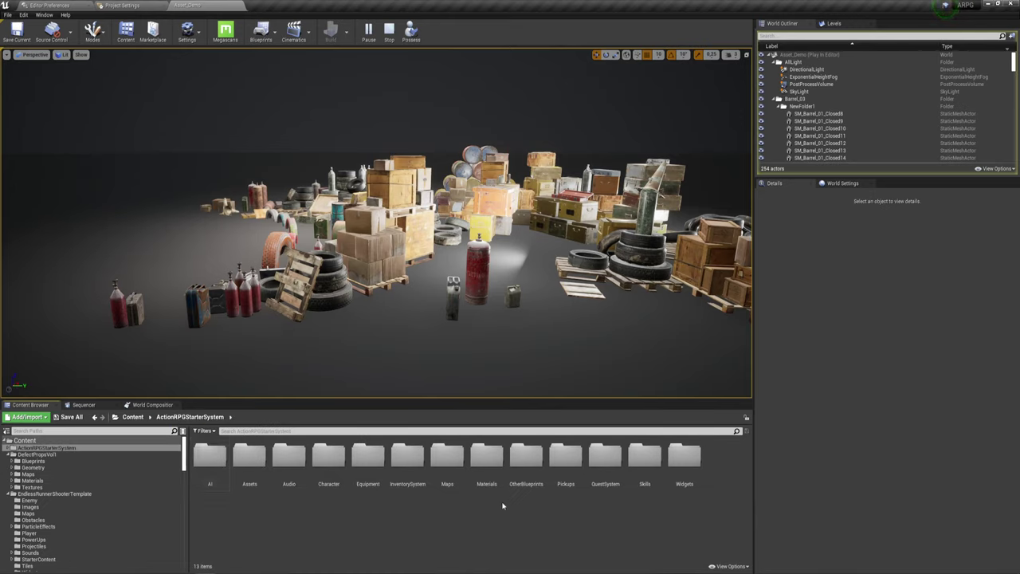
pyautogui.doubleClick(449, 460)
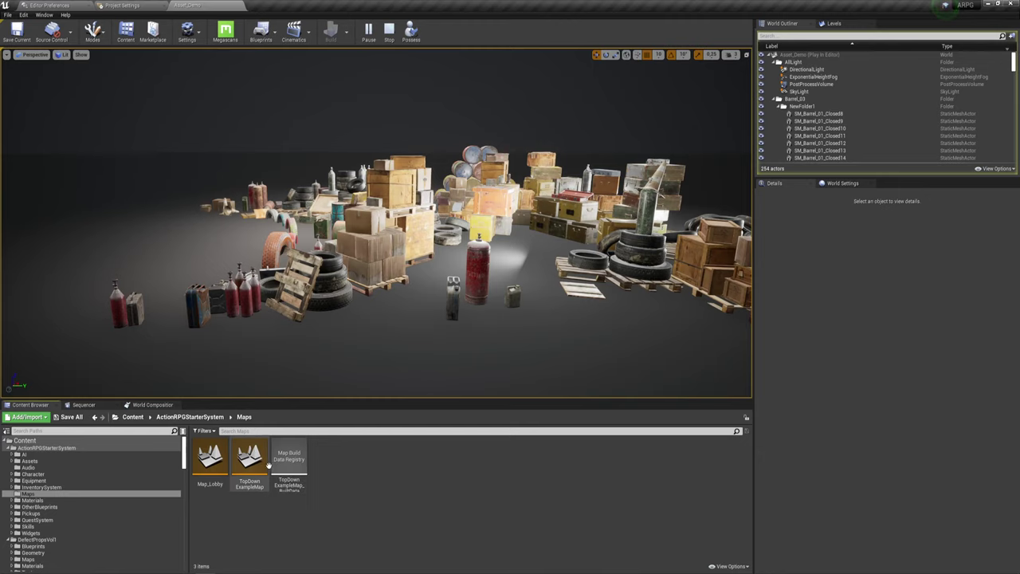
pyautogui.doubleClick(210, 457)
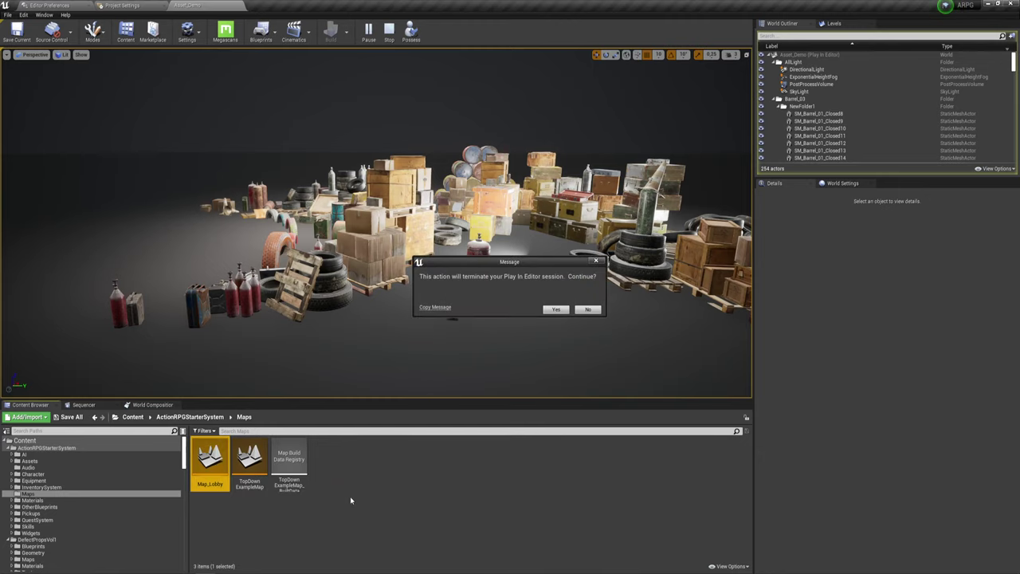
pyautogui.click(555, 310)
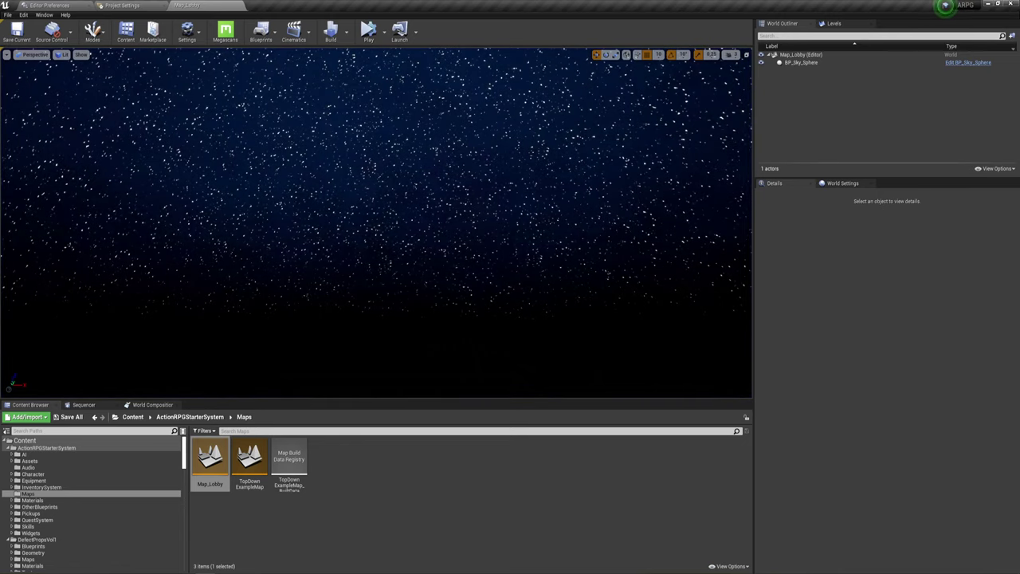
pyautogui.moveTo(374, 223); pyautogui.dragTo(375, 263, button='right')
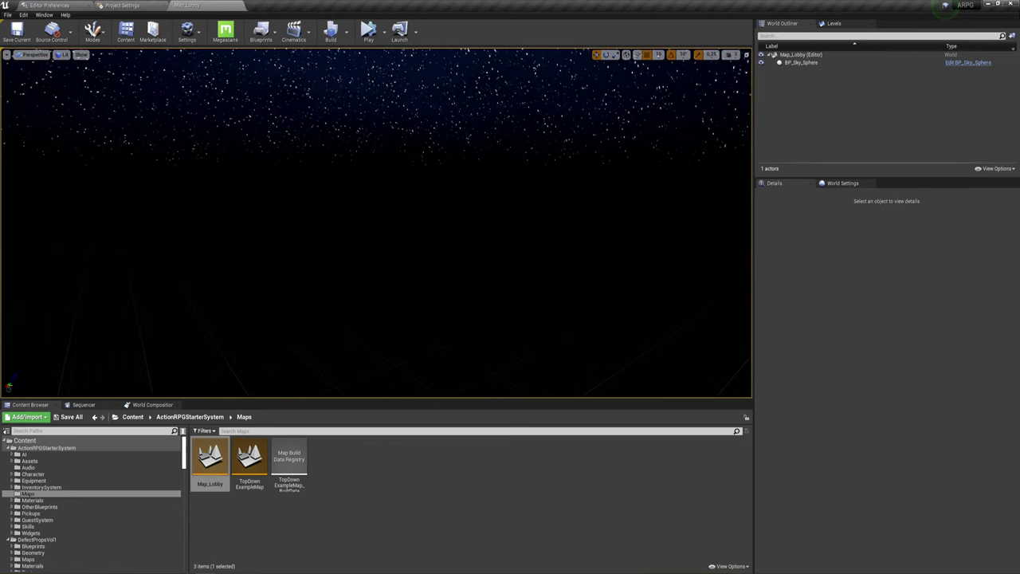
pyautogui.click(384, 32)
# - Play the lobby and start a new character with Warrior class and Race3
pyautogui.click(411, 63)
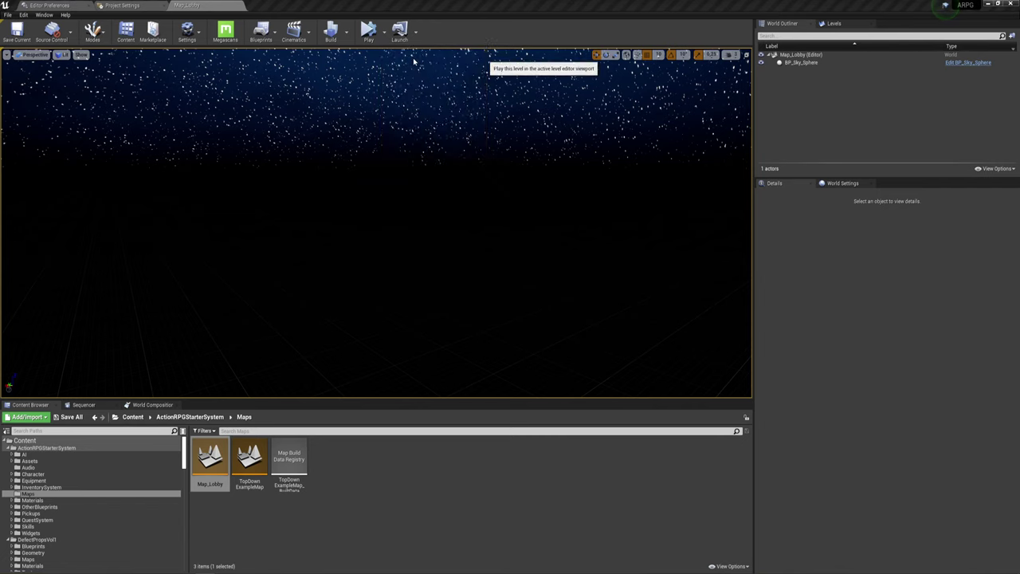
pyautogui.click(48, 196)
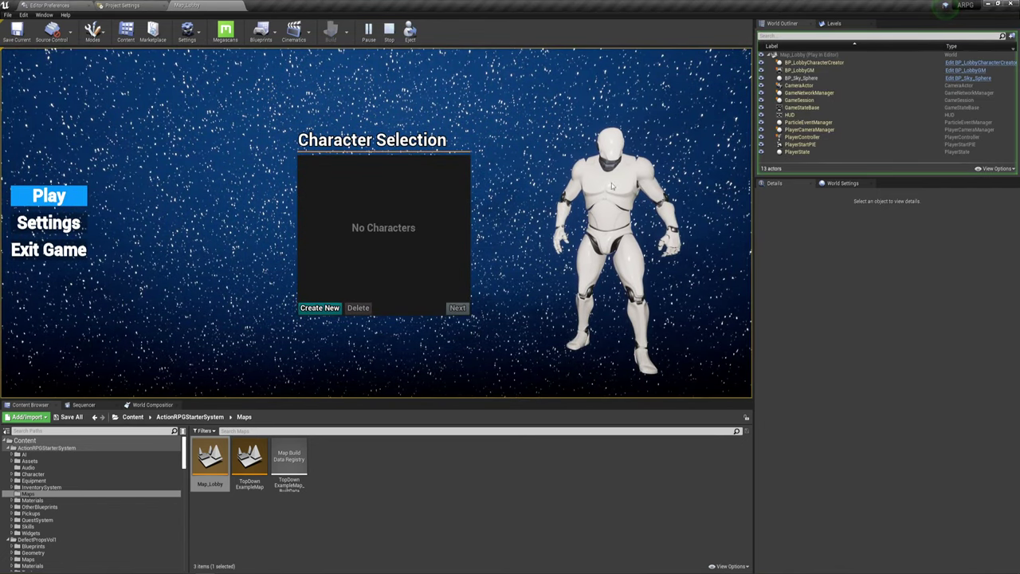
pyautogui.click(320, 307)
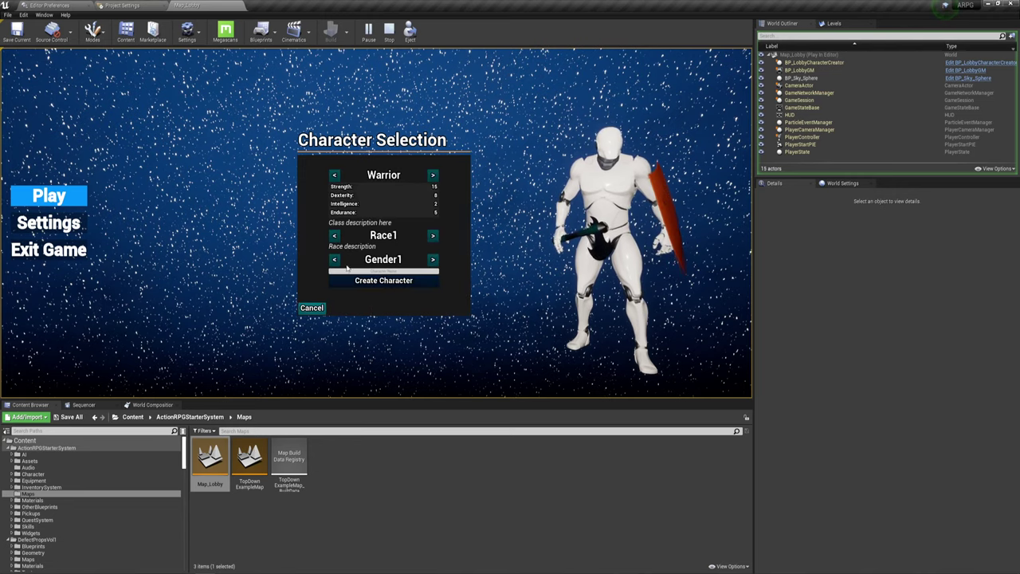
pyautogui.click(433, 175)
pyautogui.click(433, 174)
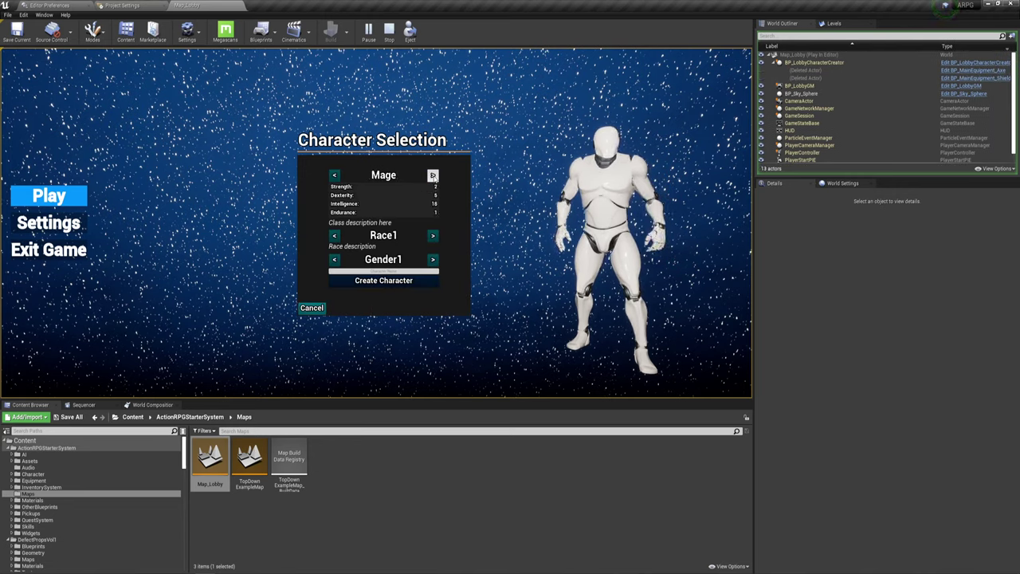
pyautogui.click(433, 175)
pyautogui.click(432, 174)
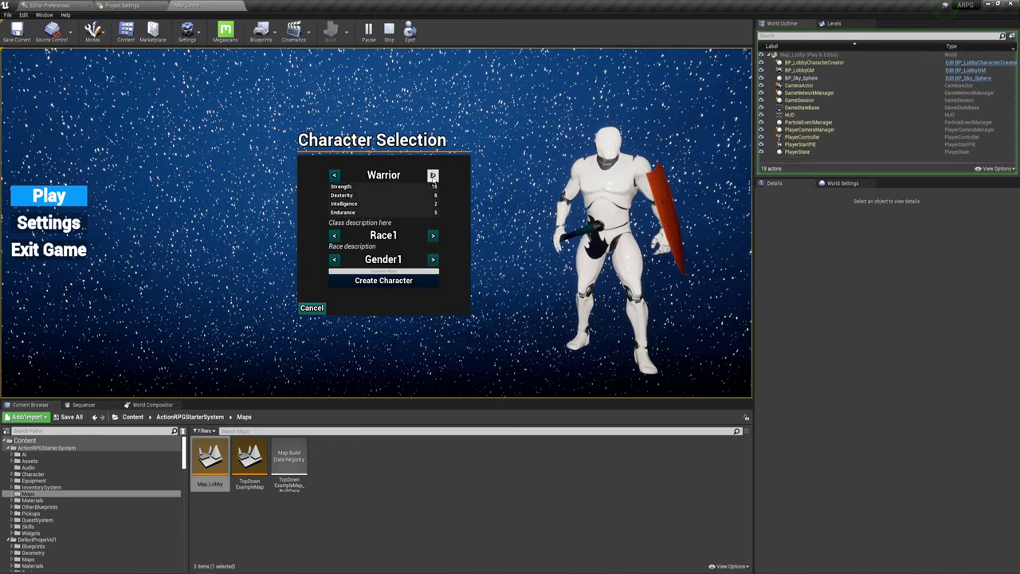
pyautogui.click(433, 237)
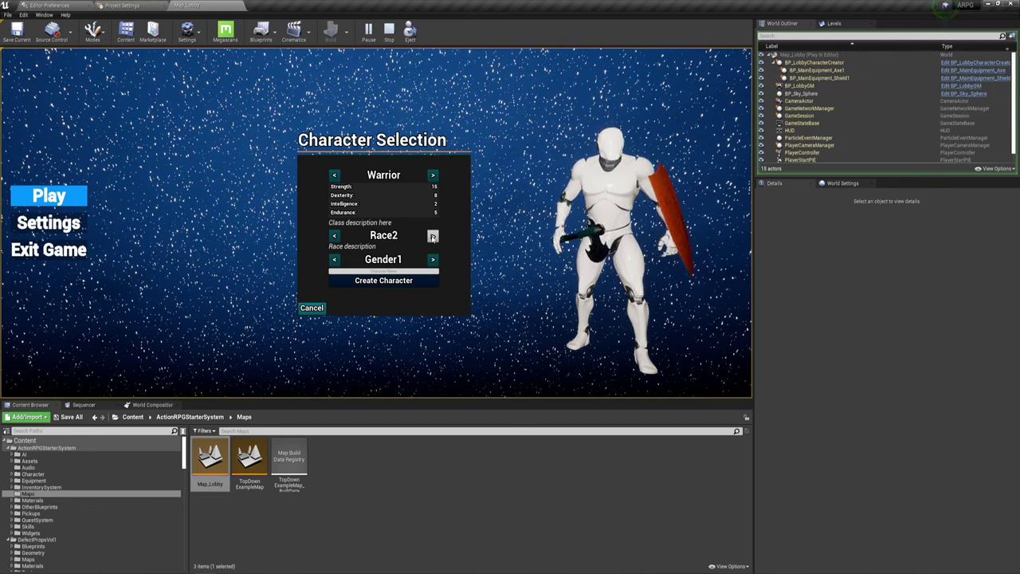
pyautogui.click(433, 236)
# - Create the named Warrior character, select it and proceed to the game session options
pyautogui.click(383, 279)
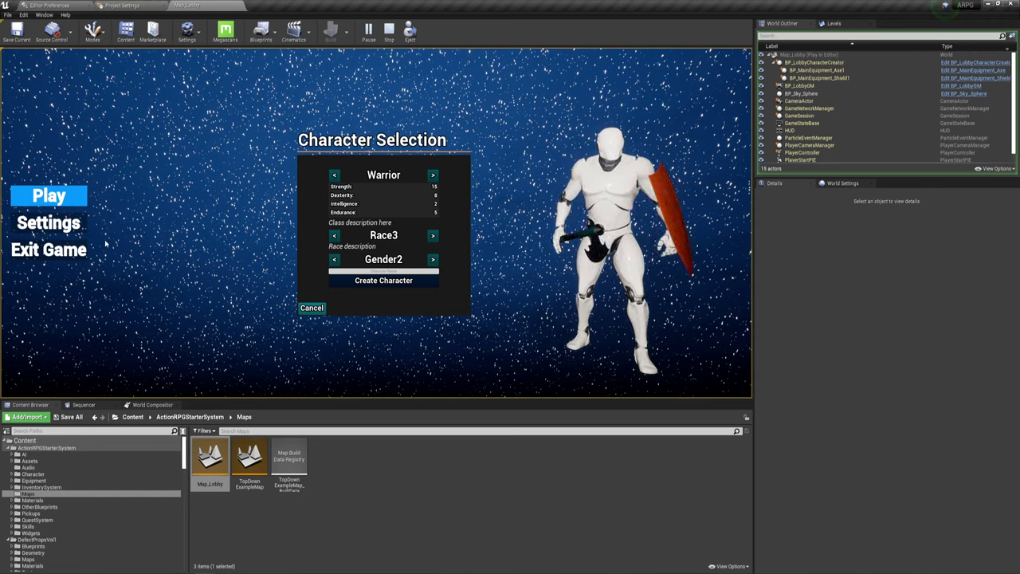
pyautogui.click(384, 280)
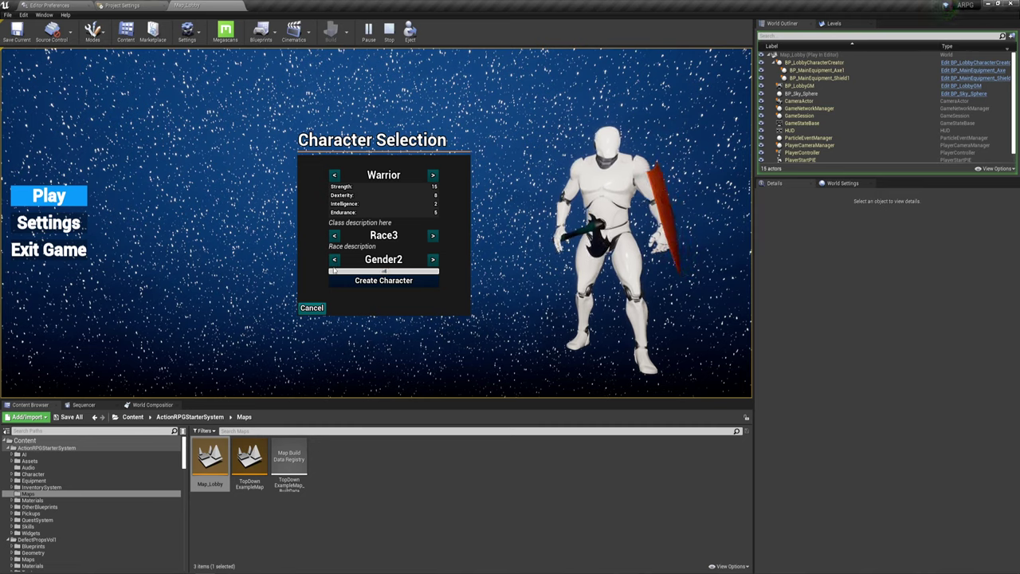
pyautogui.click(371, 284)
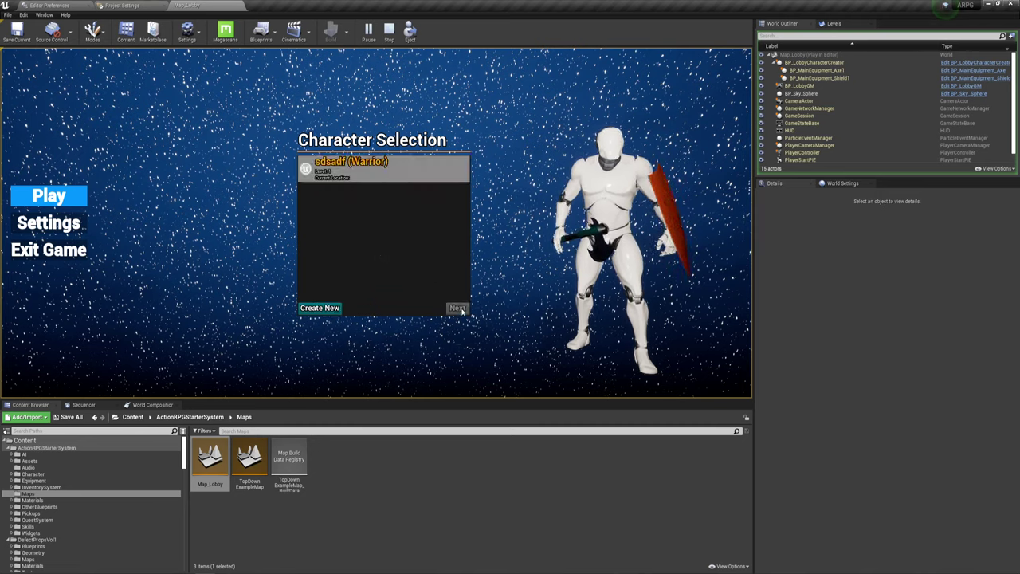
pyautogui.click(350, 166)
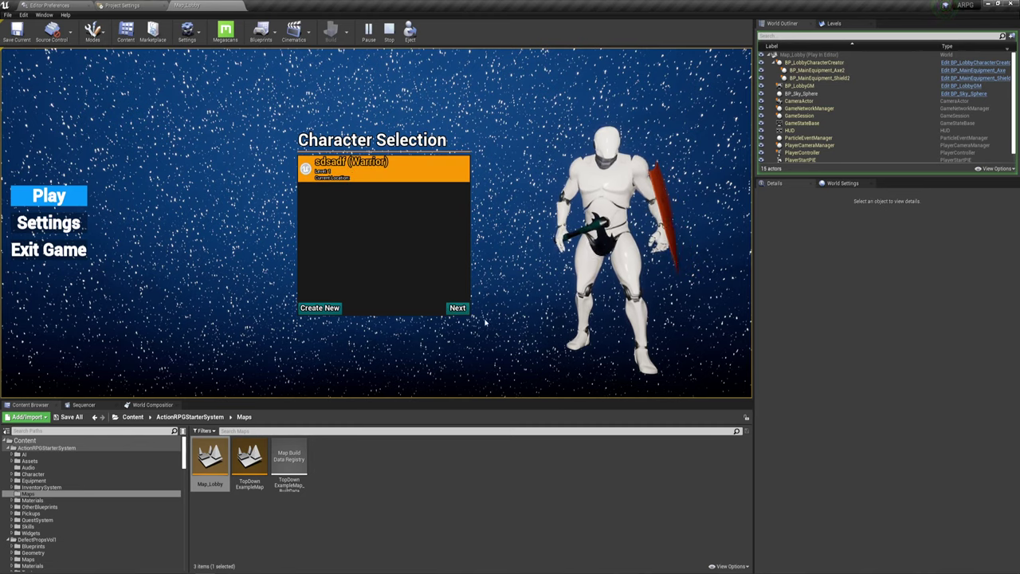
pyautogui.click(458, 308)
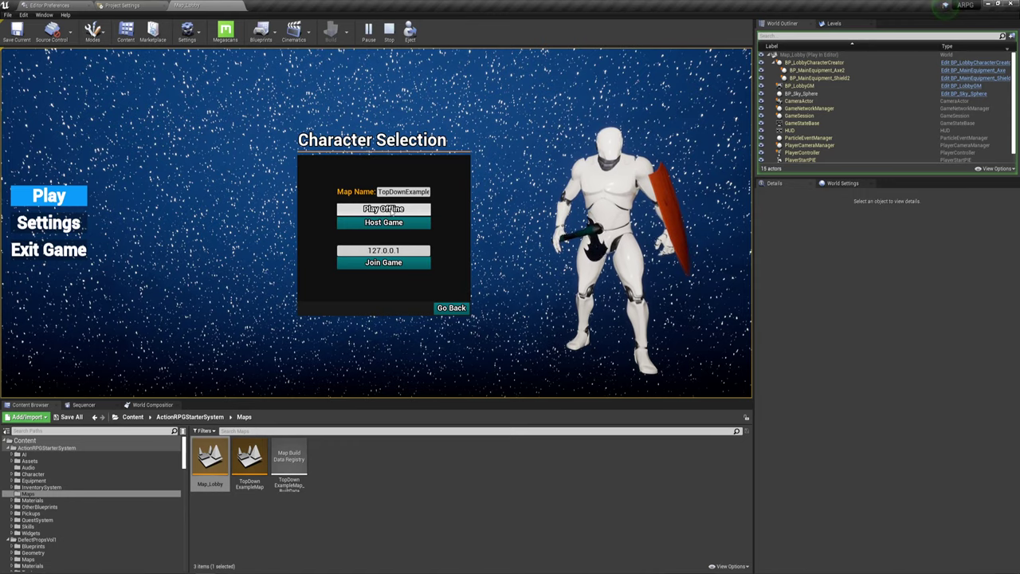
# - Start TopDownExampleMap offline, fight the goblin and walk into the pickups area
pyautogui.click(391, 208)
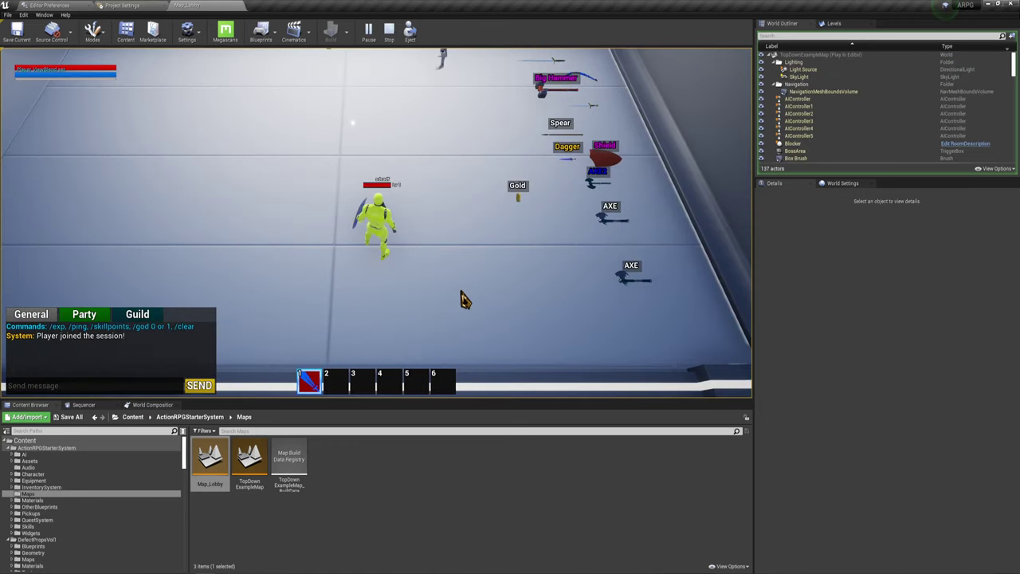
pyautogui.click(437, 225)
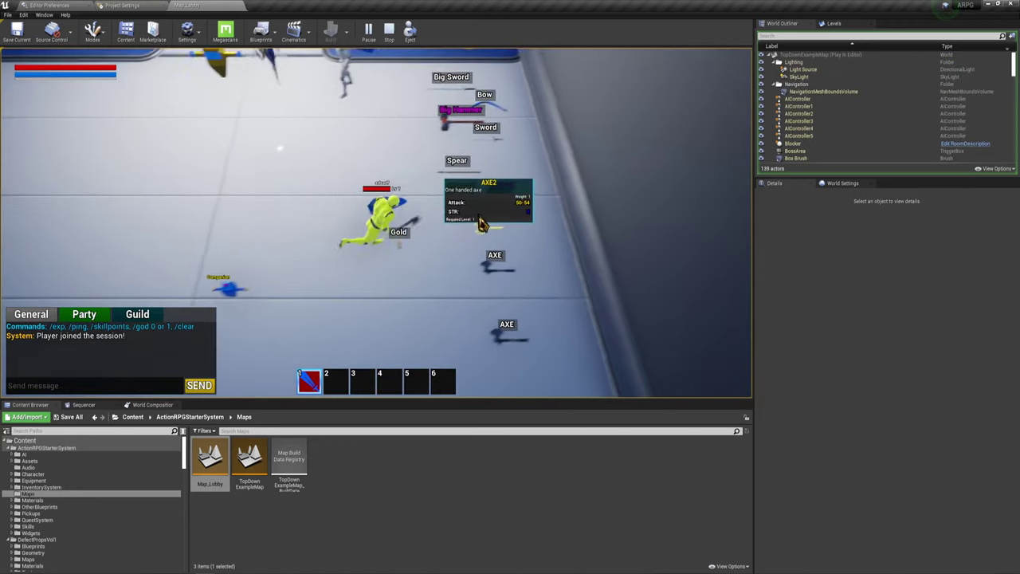
pyautogui.click(250, 246)
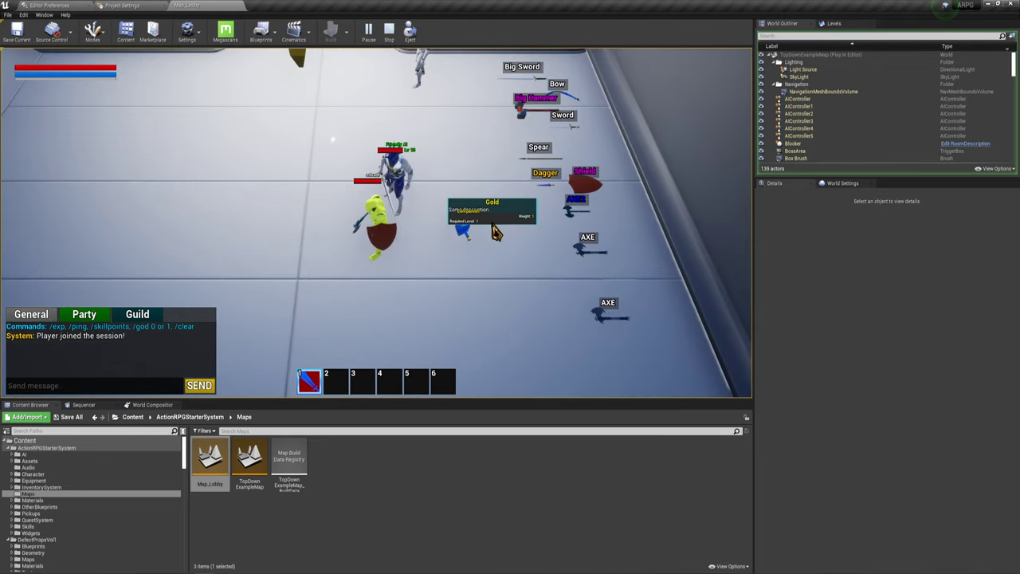
pyautogui.click(512, 269)
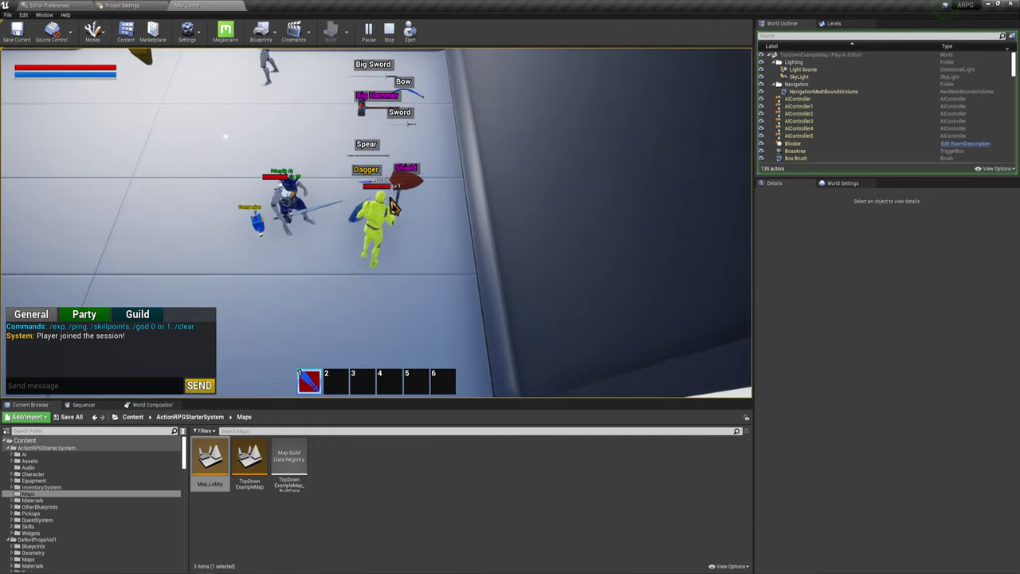
pyautogui.click(400, 195)
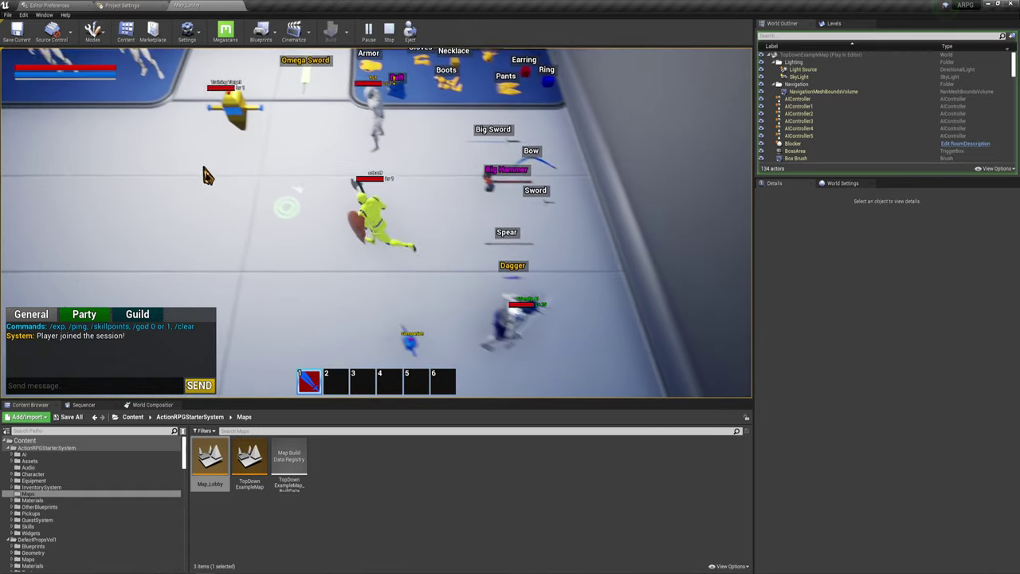
pyautogui.press('1')
pyautogui.press('1')
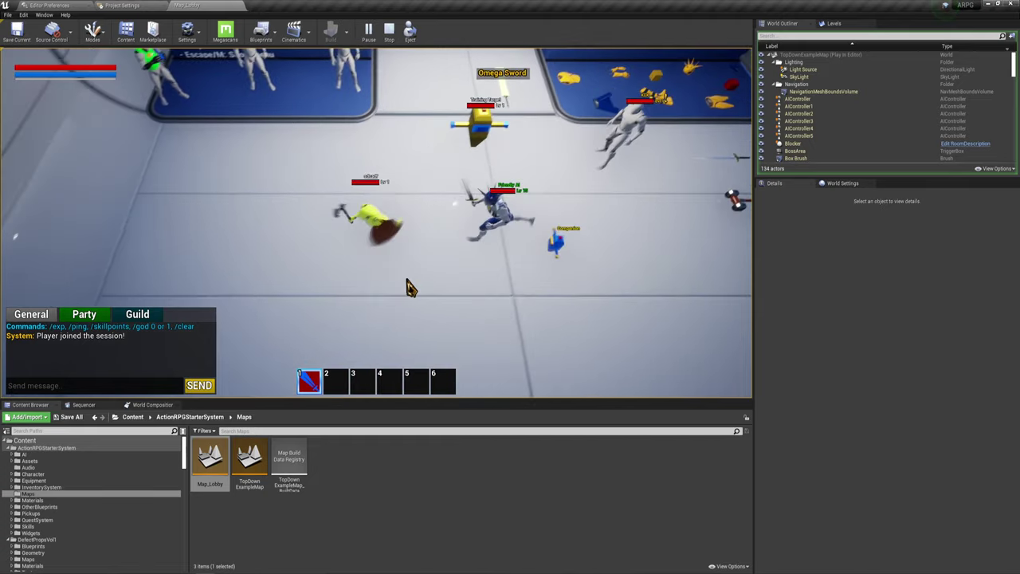
pyautogui.click(469, 283)
pyautogui.press('1')
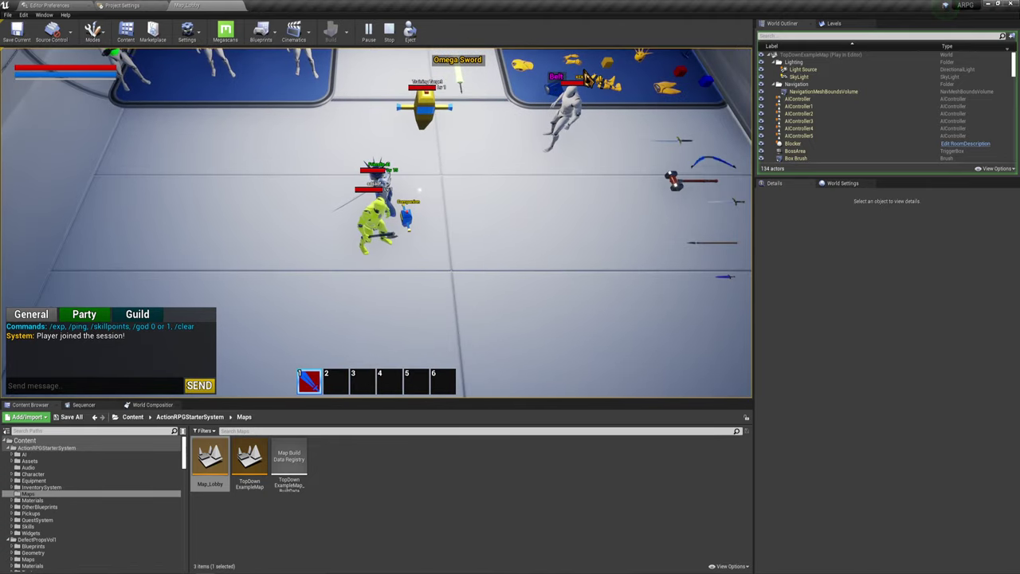
pyautogui.click(607, 163)
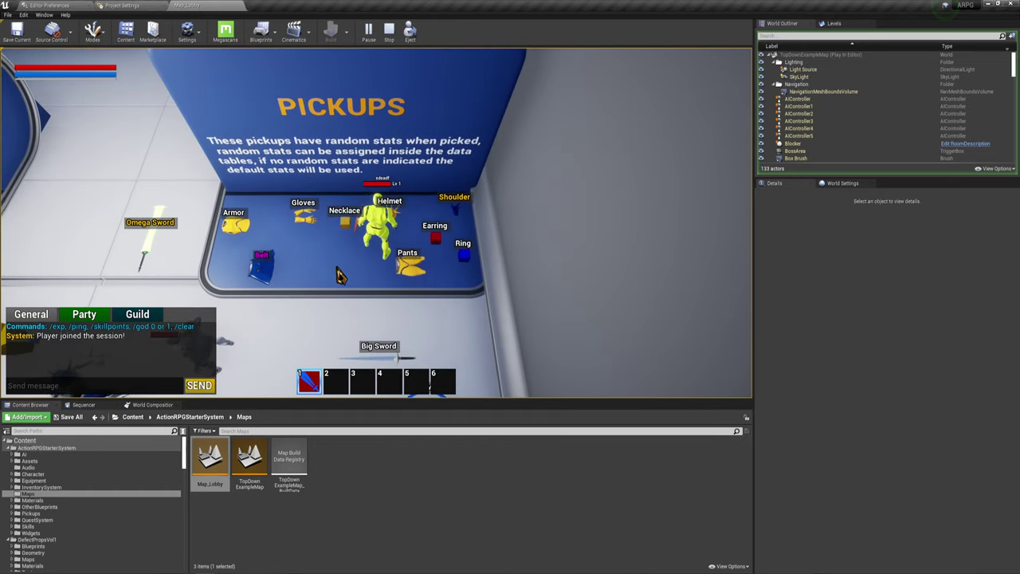
pyautogui.click(402, 273)
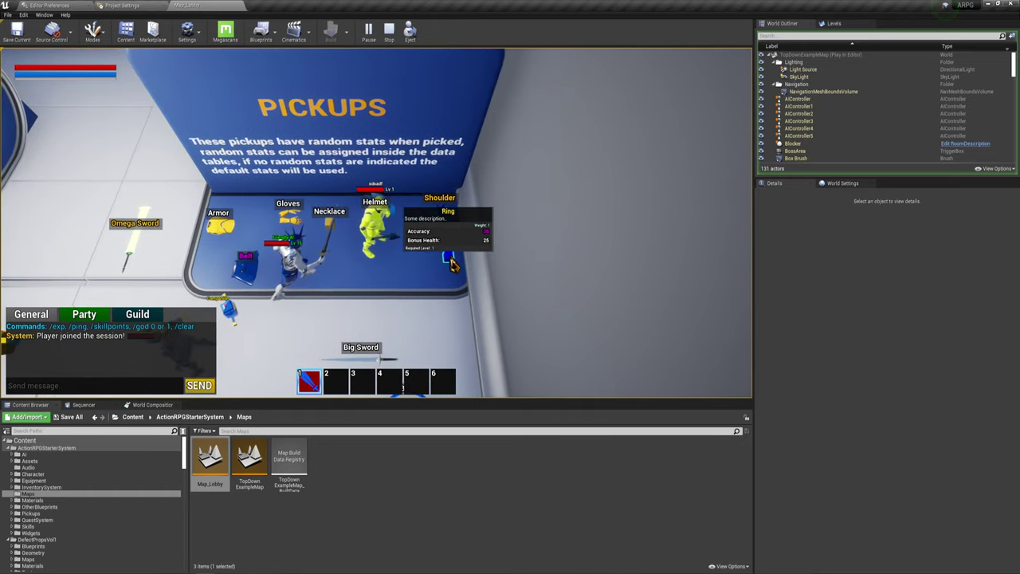
# - Collect the Shoulder, Helmet, Gloves, Armor, Belt and Necklace pickups
pyautogui.click(424, 209)
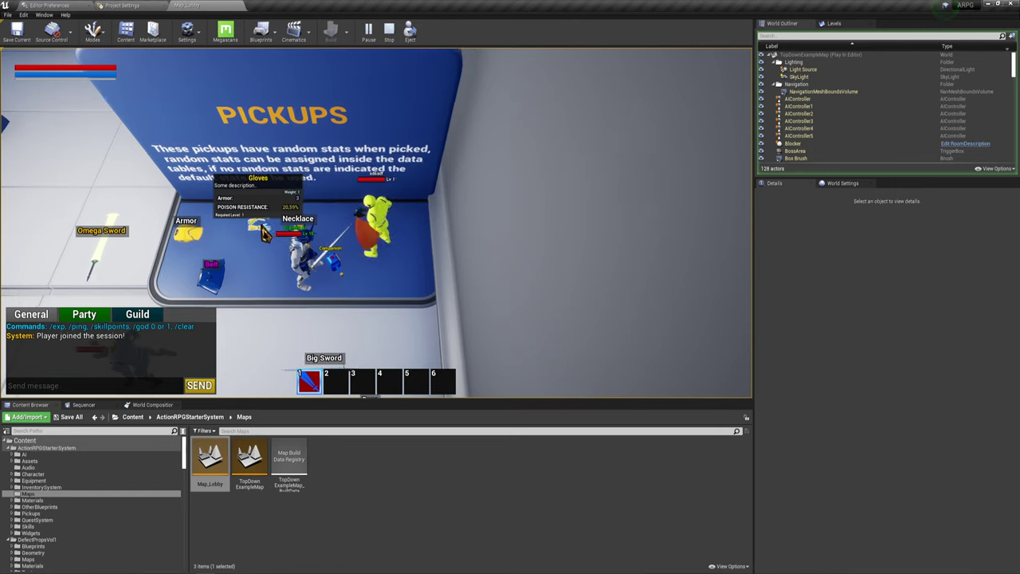
pyautogui.click(263, 247)
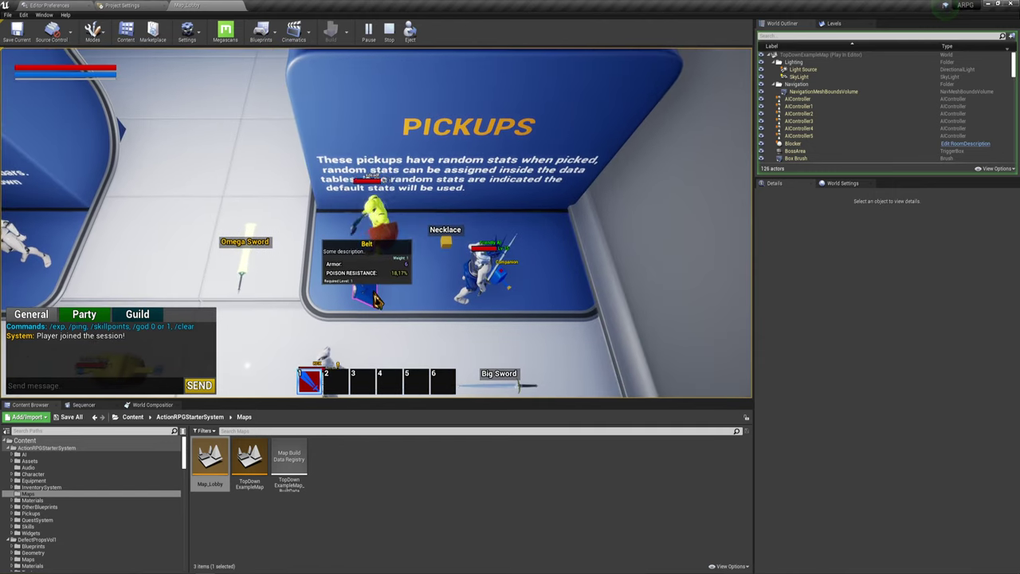
pyautogui.click(364, 275)
pyautogui.click(439, 249)
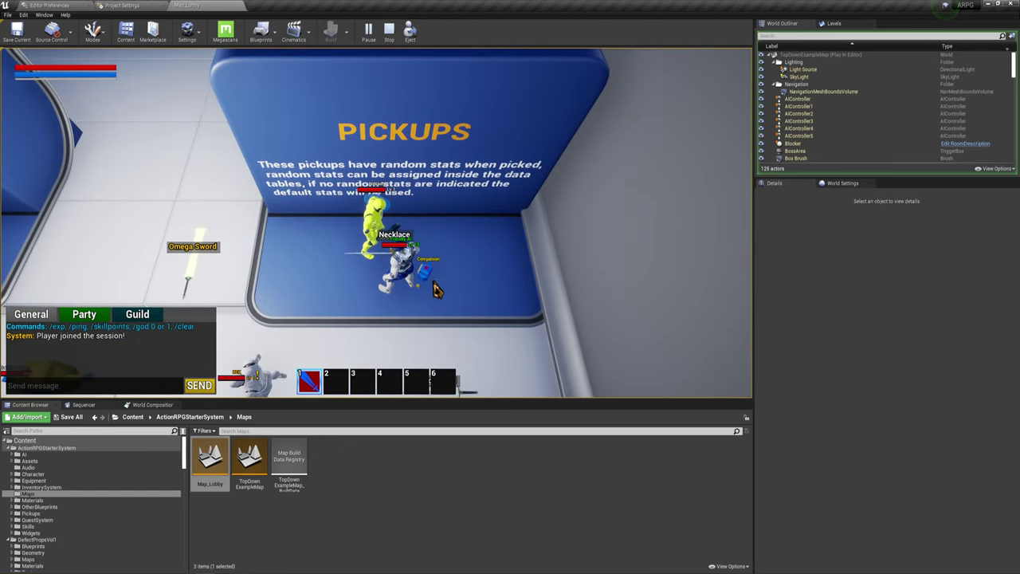
pyautogui.click(404, 250)
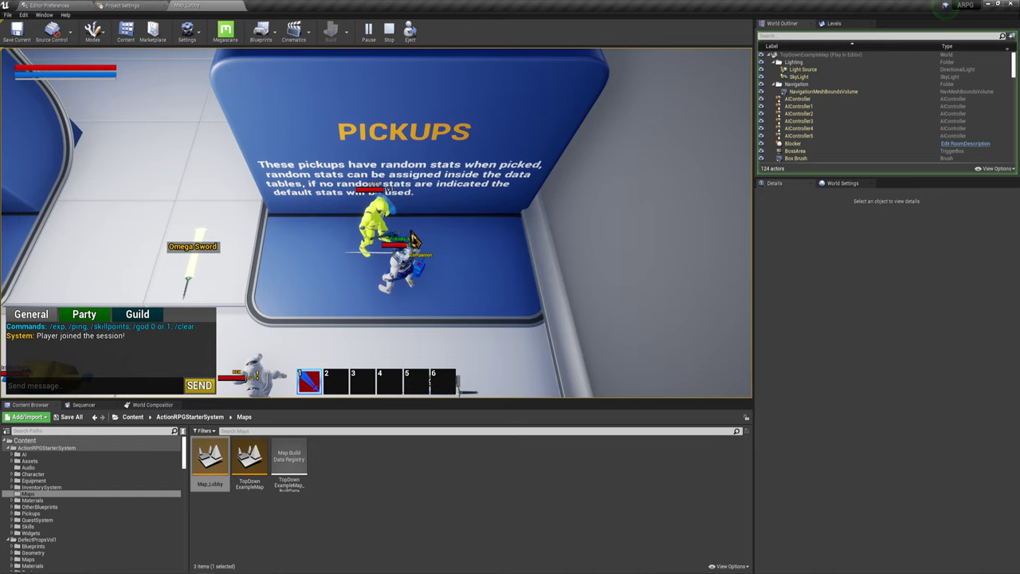
pyautogui.click(412, 238)
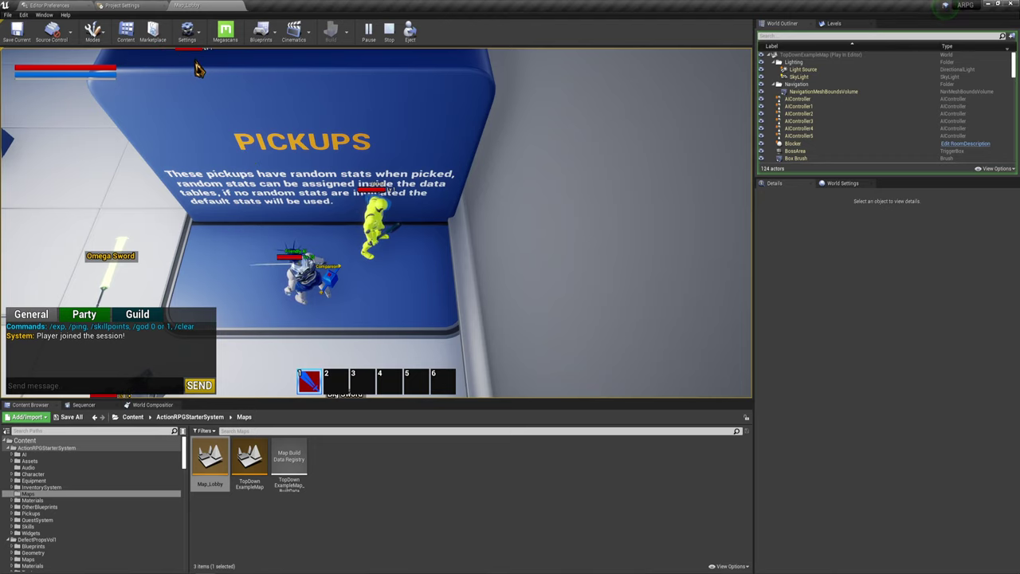
pyautogui.moveTo(77, 192); pyautogui.dragTo(536, 137, button='middle')
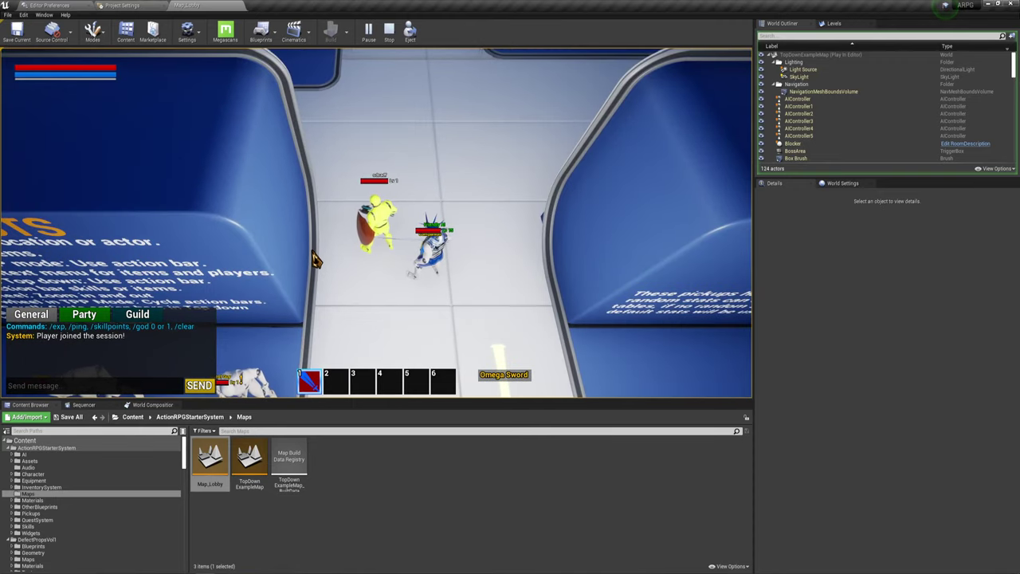
# - Pause the game, view the Keybinds list in Settings, and close it
pyautogui.press('Escape')
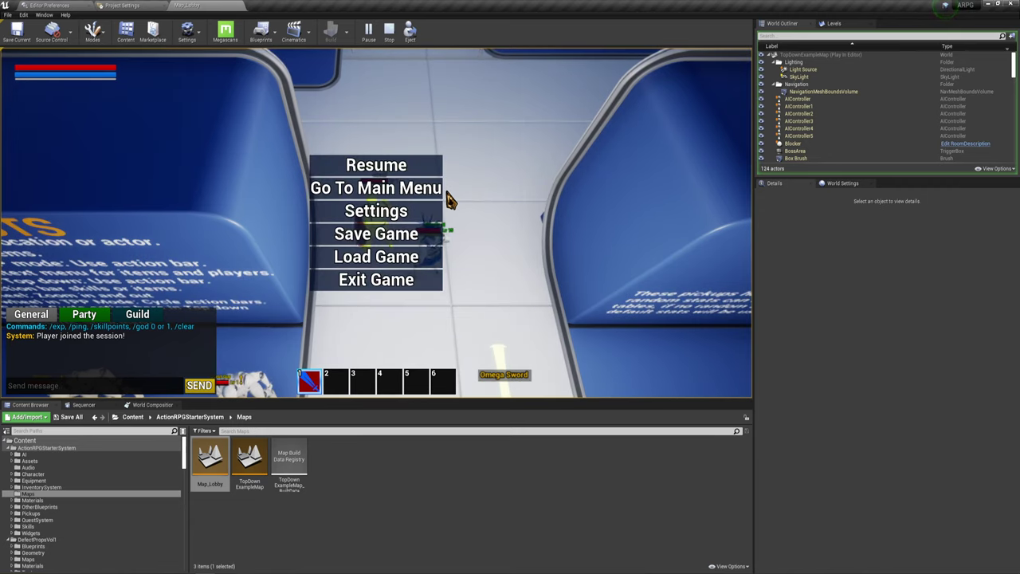
pyautogui.click(419, 210)
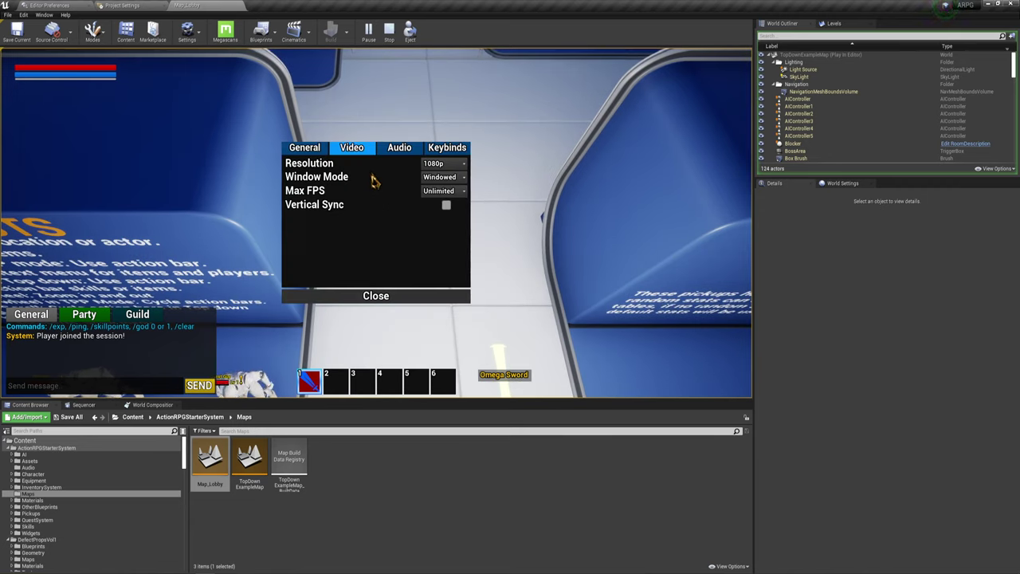
pyautogui.click(447, 151)
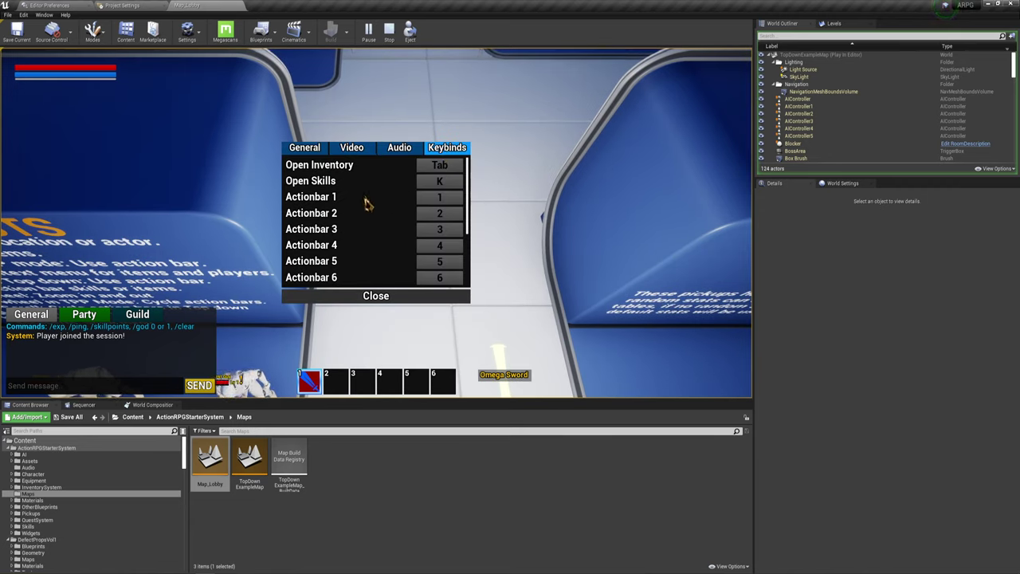
pyautogui.click(407, 299)
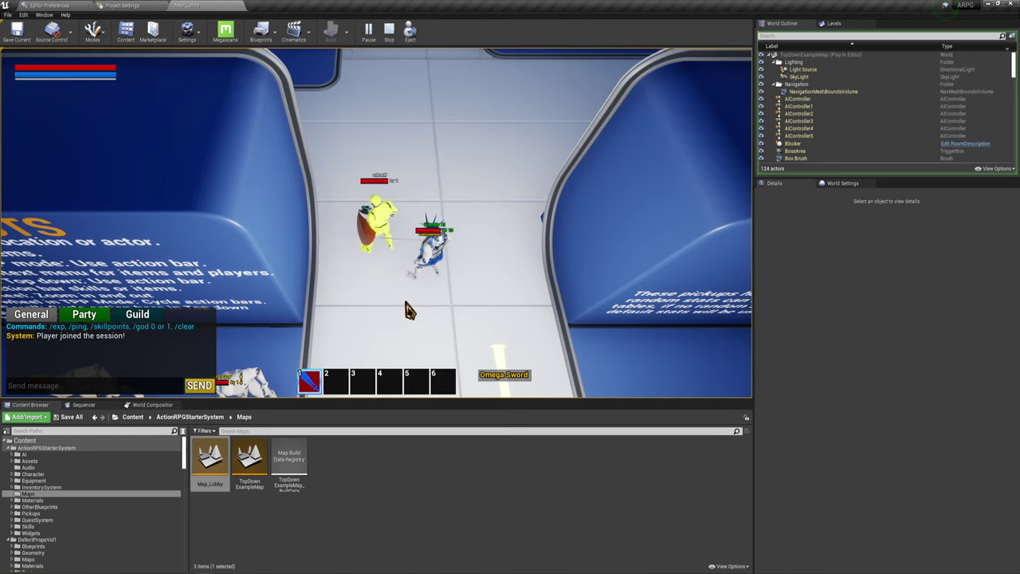
# - Open the inventory and equip the Pants, Shield, Boots, helmet and shoulder item
pyautogui.press('i')
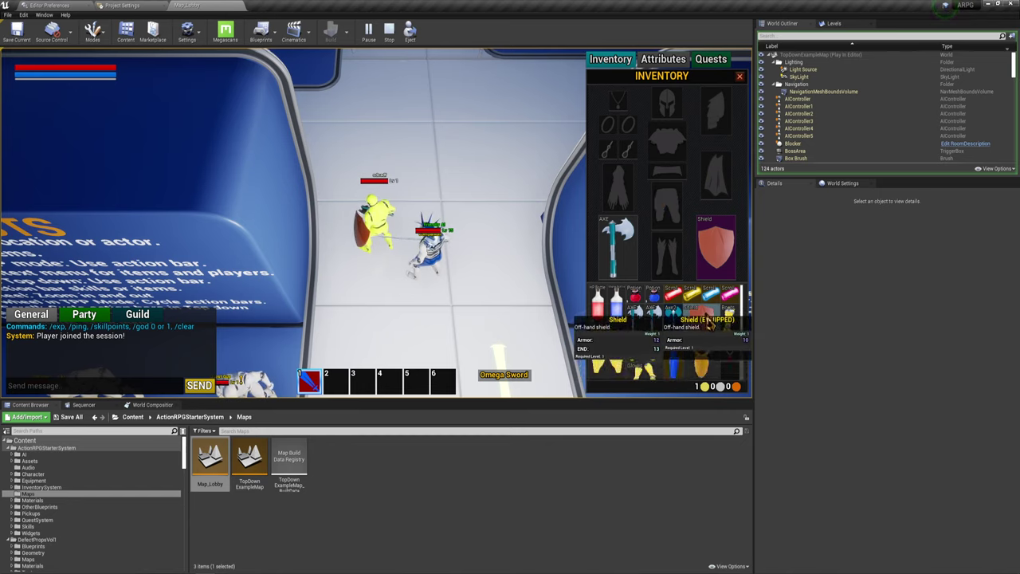
pyautogui.moveTo(722, 263)
pyautogui.moveTo(711, 333)
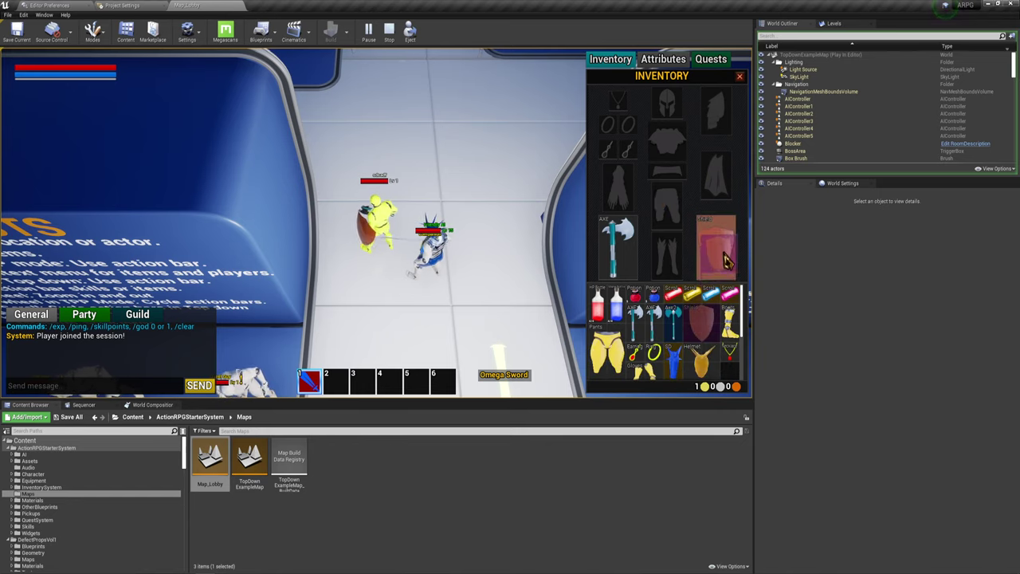
pyautogui.moveTo(611, 359)
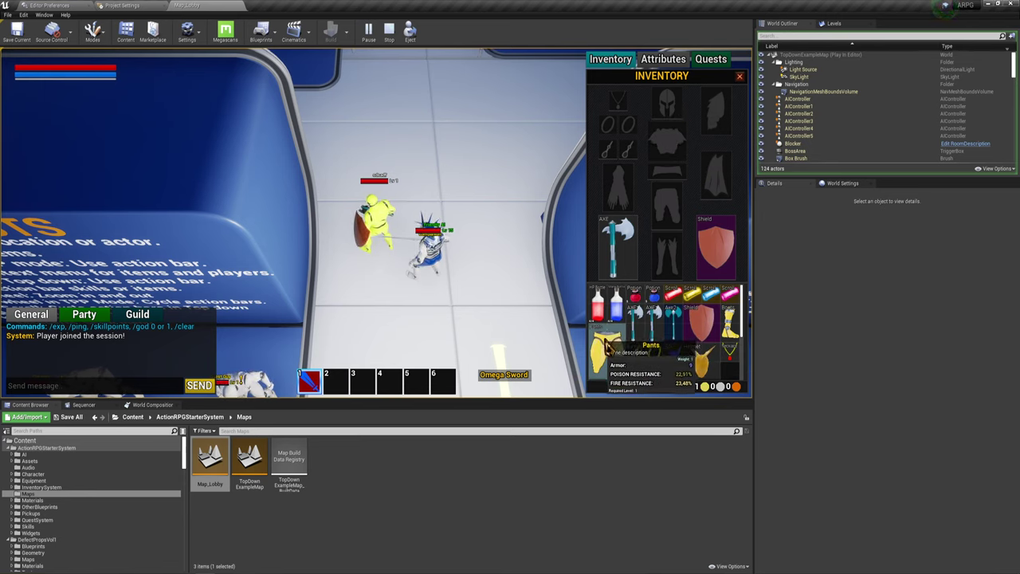
pyautogui.moveTo(611, 338); pyautogui.dragTo(670, 205)
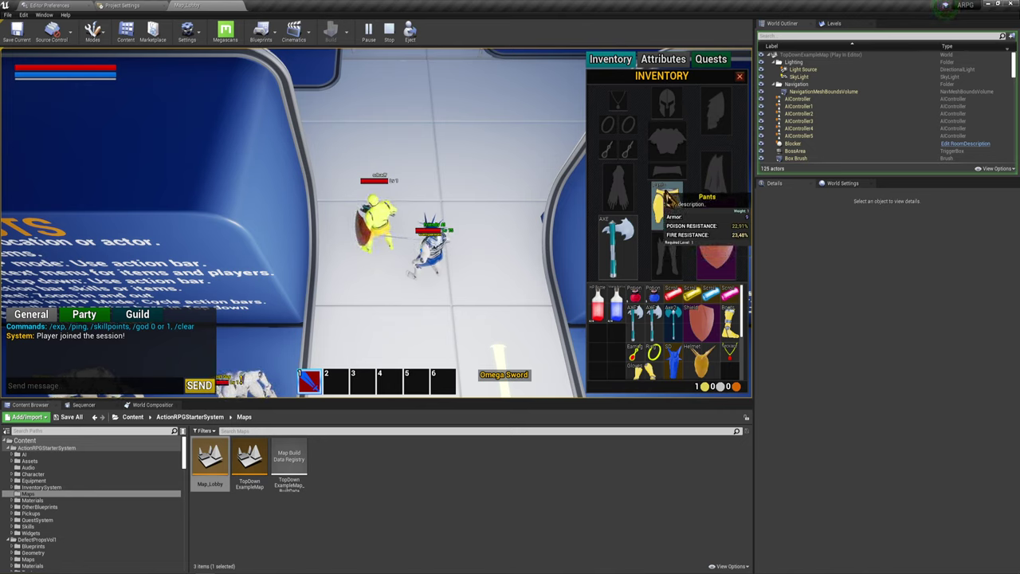
pyautogui.moveTo(702, 319); pyautogui.dragTo(716, 255)
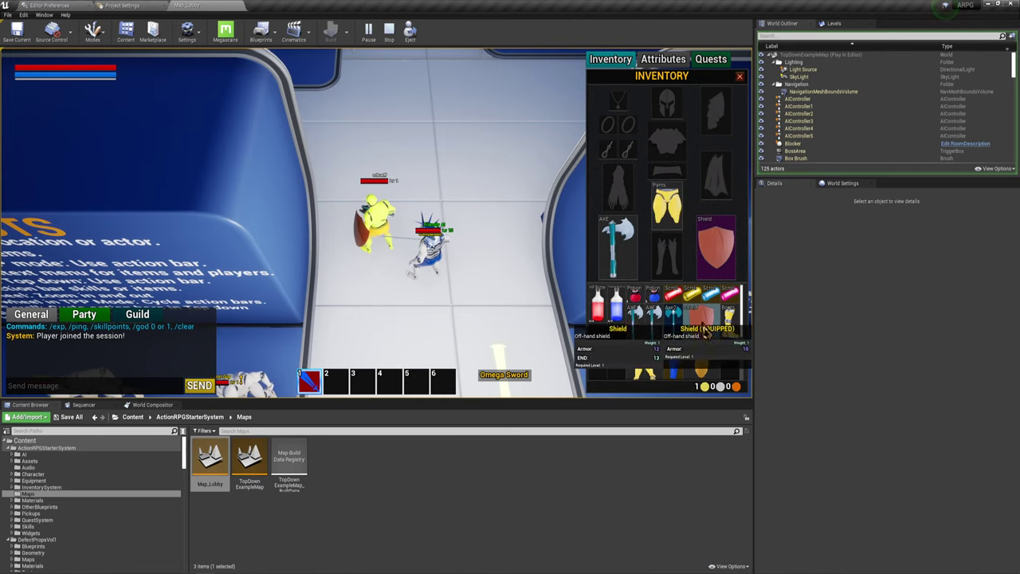
pyautogui.moveTo(730, 319); pyautogui.dragTo(684, 269)
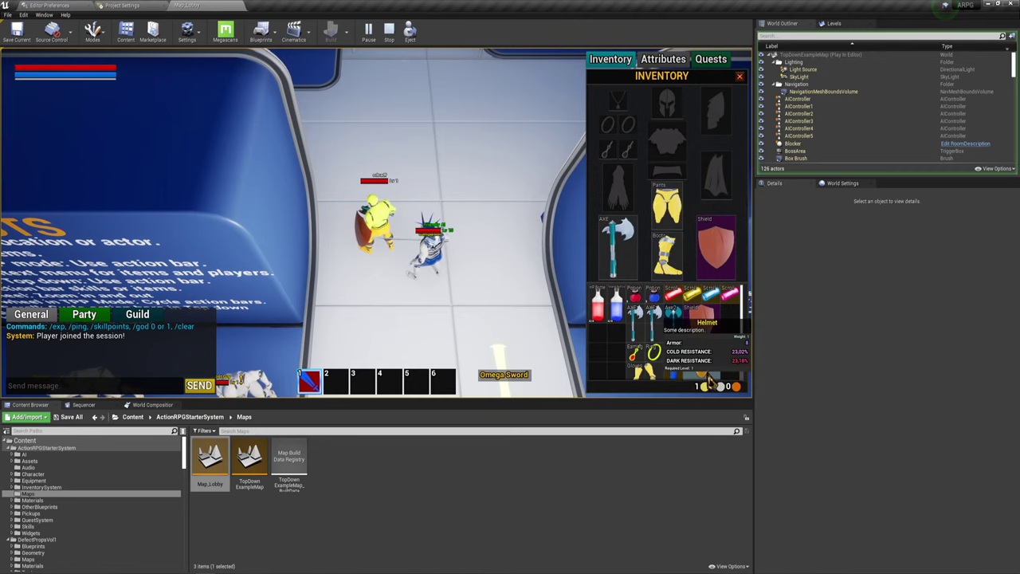
pyautogui.moveTo(702, 363); pyautogui.dragTo(668, 103)
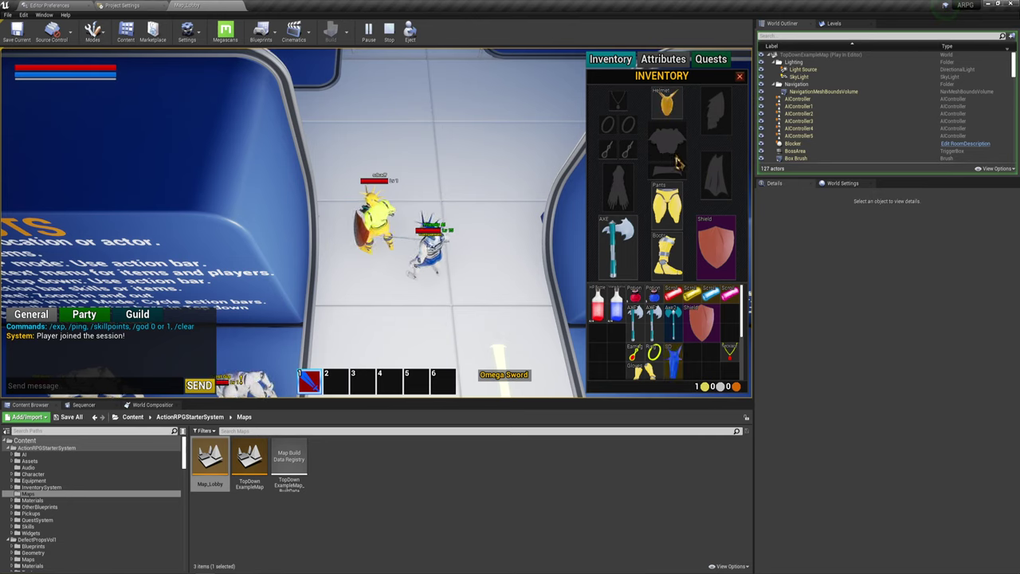
pyautogui.moveTo(676, 379); pyautogui.dragTo(737, 185)
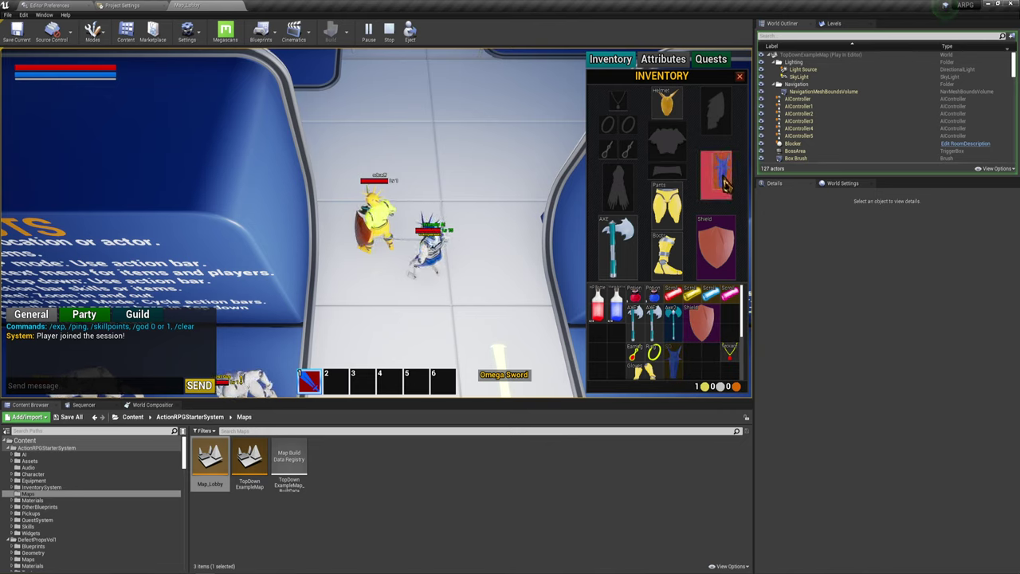
pyautogui.moveTo(725, 185); pyautogui.dragTo(729, 118)
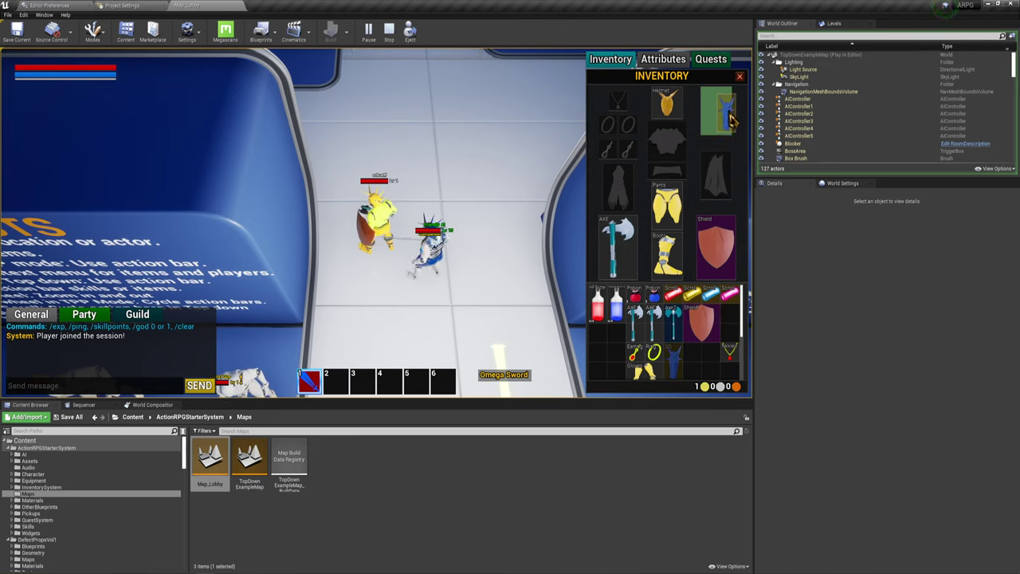
# - Swap in AXE2 for the equipped axe and equip the earring and ring
pyautogui.moveTo(680, 330)
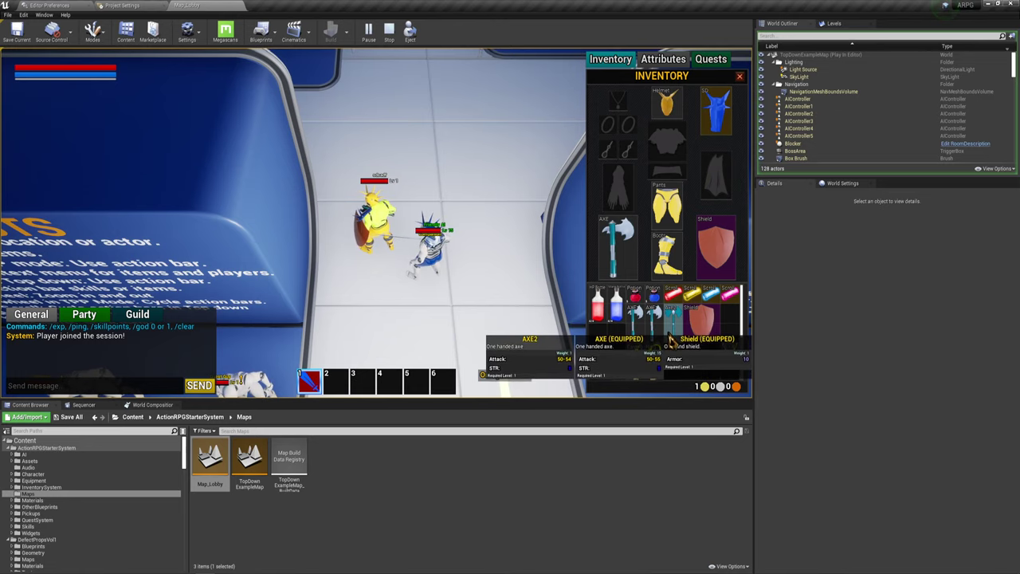
pyautogui.moveTo(676, 323); pyautogui.dragTo(630, 254)
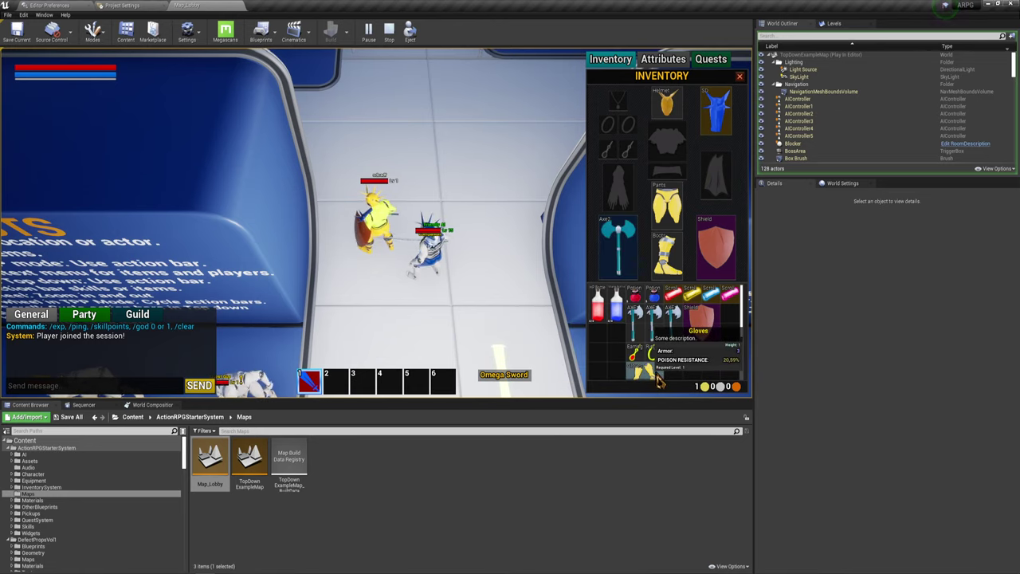
pyautogui.moveTo(644, 368)
pyautogui.mouseDown()
pyautogui.moveTo(609, 165)
pyautogui.moveTo(616, 177)
pyautogui.mouseUp()
pyautogui.moveTo(643, 363)
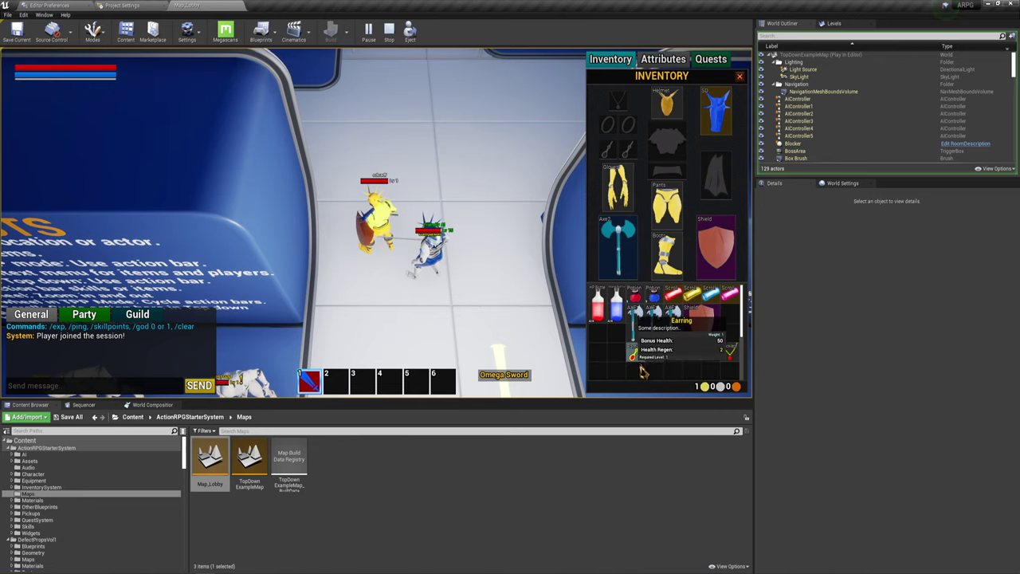
pyautogui.moveTo(643, 364); pyautogui.dragTo(607, 149)
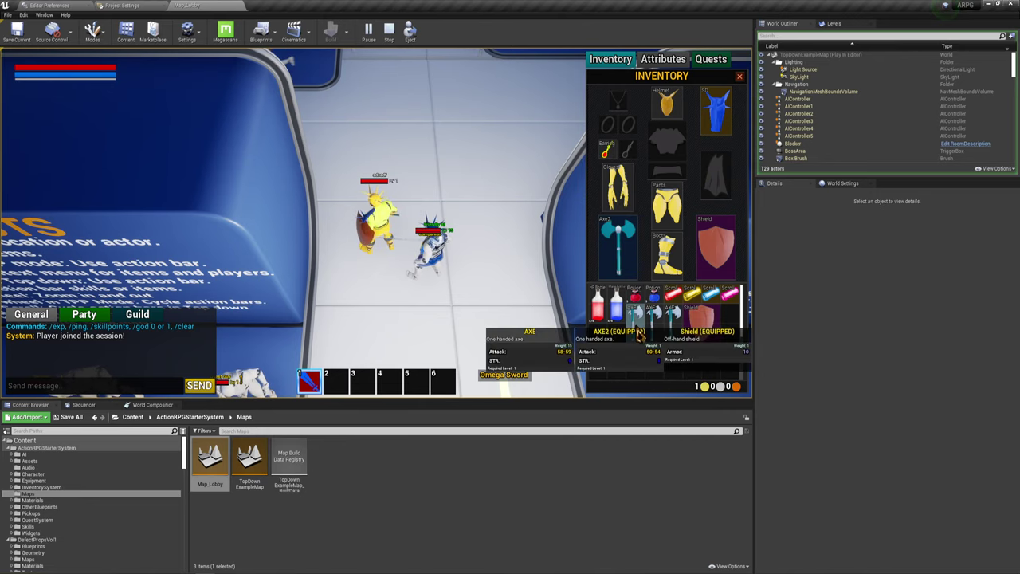
pyautogui.moveTo(655, 360)
pyautogui.mouseDown()
pyautogui.moveTo(650, 140)
pyautogui.moveTo(628, 128)
pyautogui.moveTo(618, 102)
pyautogui.mouseUp()
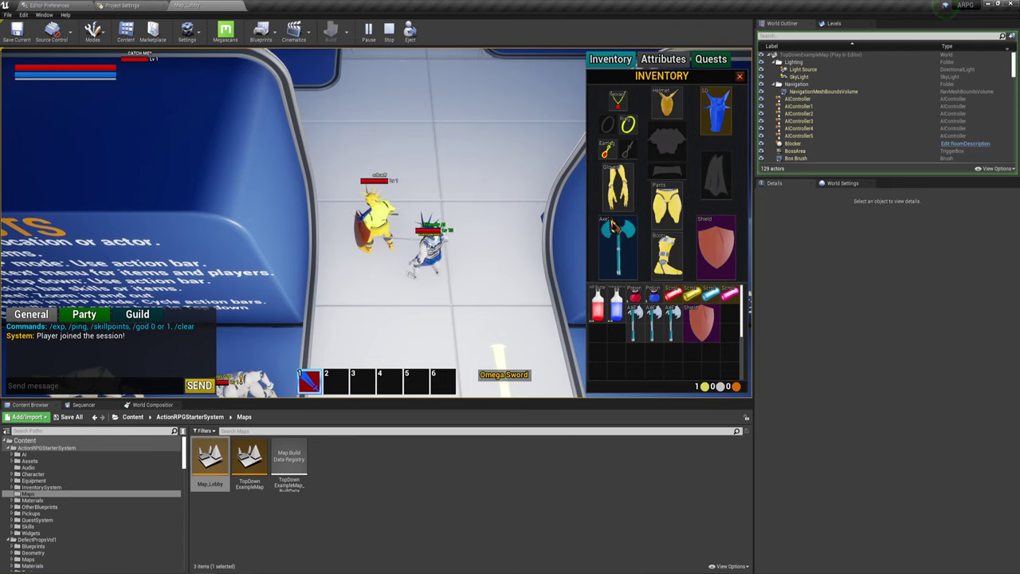
# - Drink an HP potion, then put HP potions, red scroll and yellow scroll on hotbar slots 2, 4 and 5
pyautogui.rightClick(597, 304)
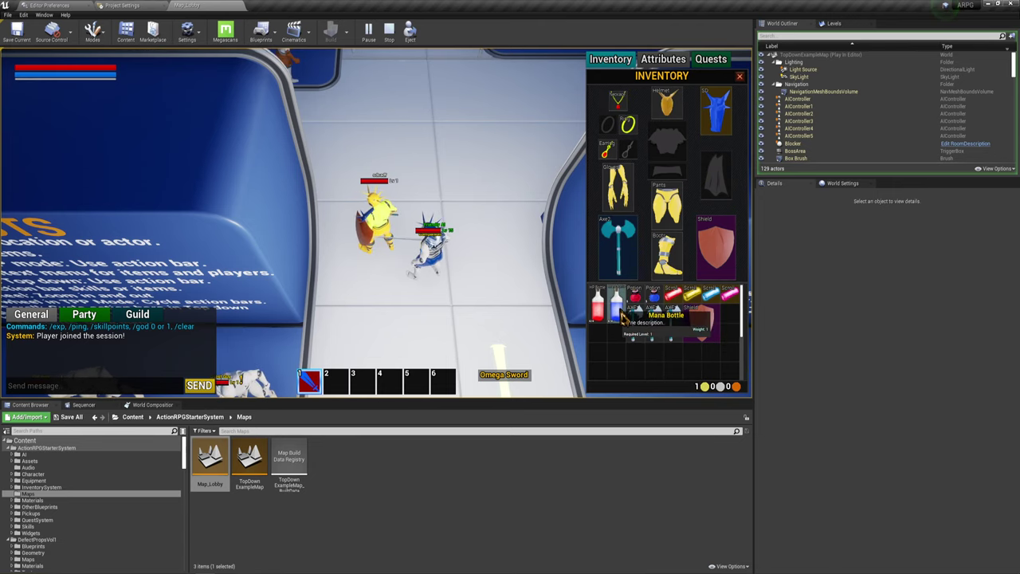
pyautogui.moveTo(342, 395); pyautogui.dragTo(363, 391)
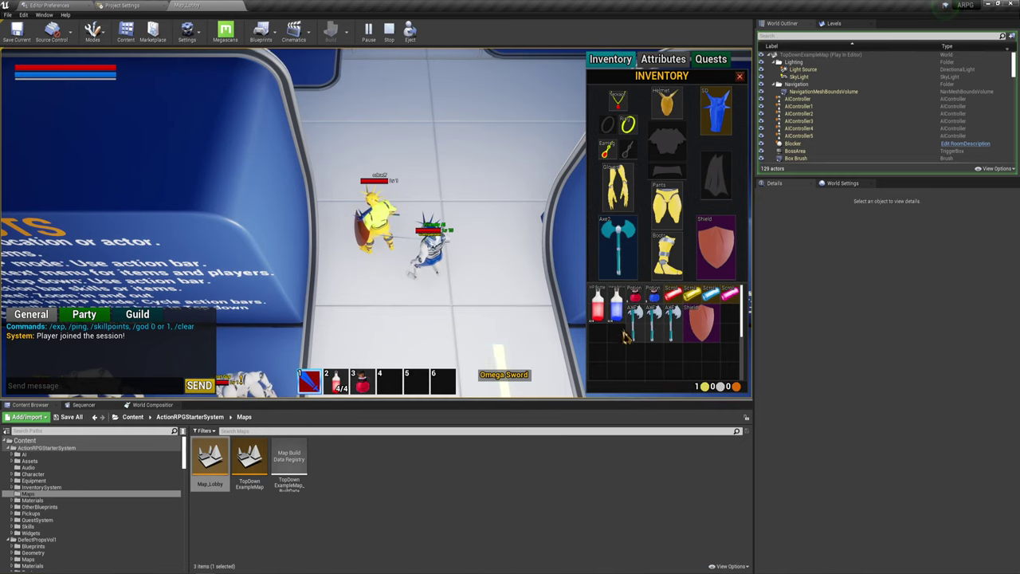
pyautogui.moveTo(668, 300)
pyautogui.moveTo(668, 300); pyautogui.dragTo(601, 372)
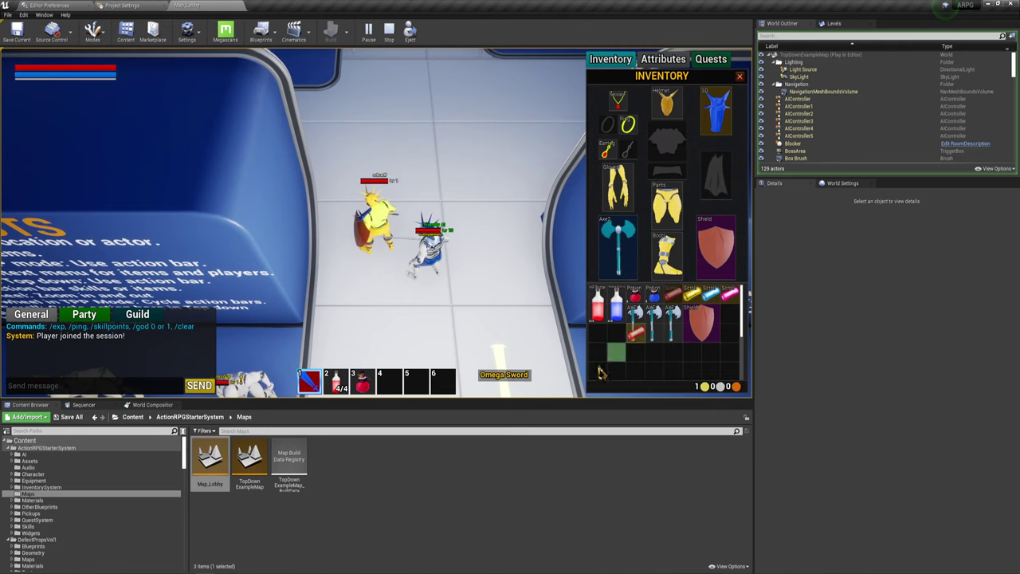
pyautogui.moveTo(398, 387); pyautogui.dragTo(416, 387)
pyautogui.moveTo(709, 296)
pyautogui.mouseDown()
pyautogui.moveTo(472, 399)
pyautogui.moveTo(449, 391)
pyautogui.mouseUp()
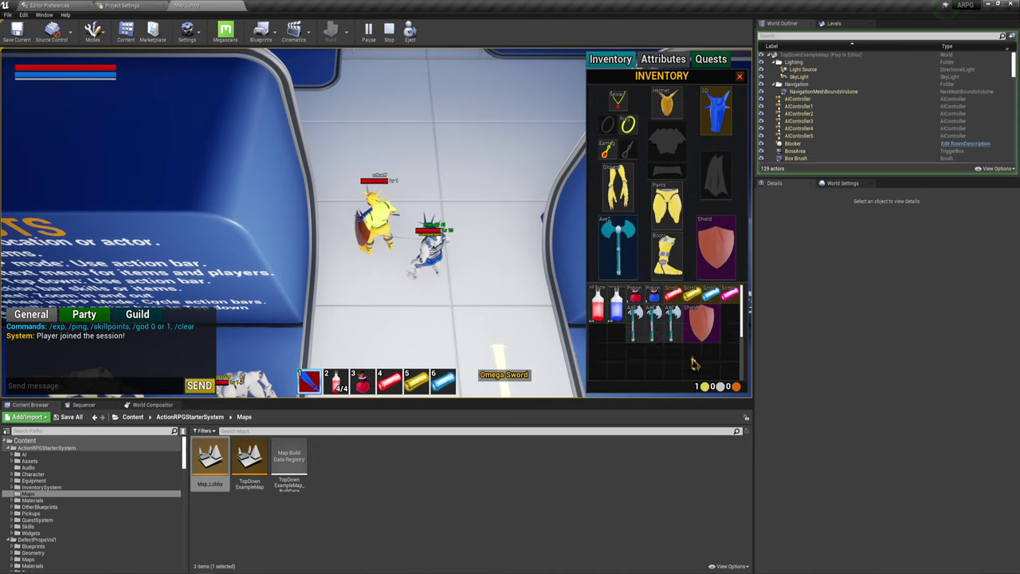
# - Close the inventory, walk up the corridor and pick up the Gold and Copper loot
pyautogui.click(740, 76)
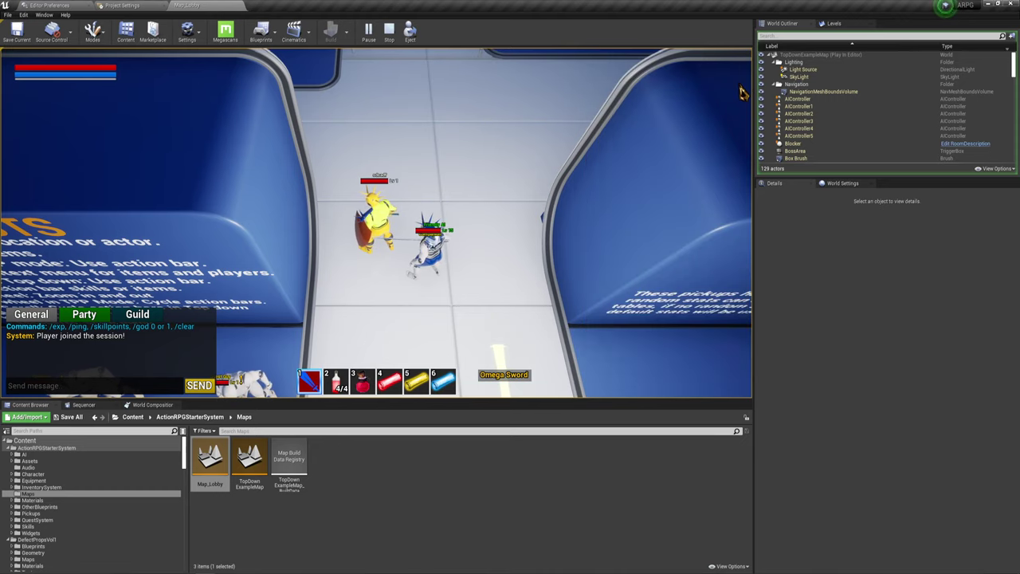
pyautogui.click(466, 196)
pyautogui.click(387, 132)
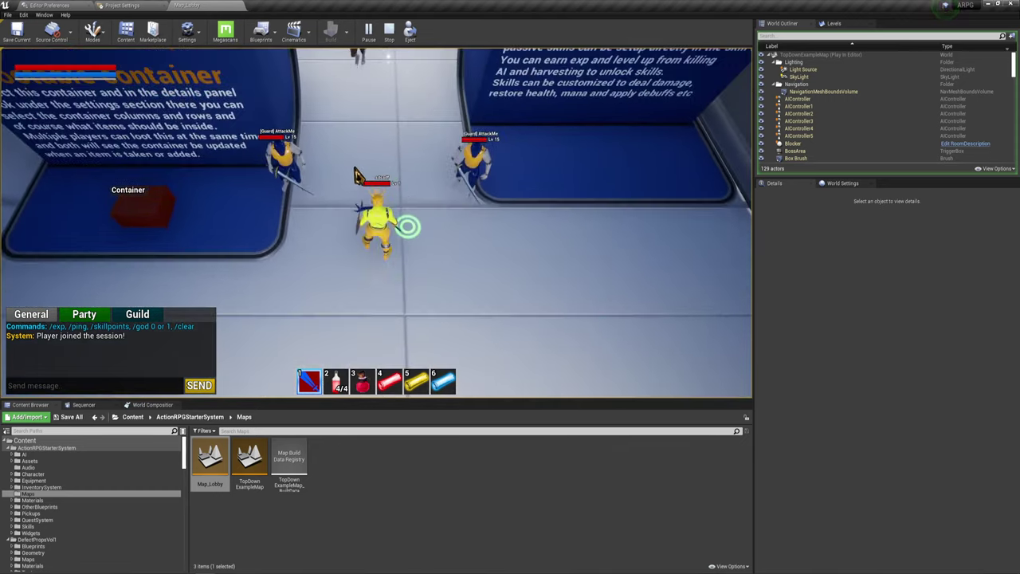
pyautogui.click(375, 106)
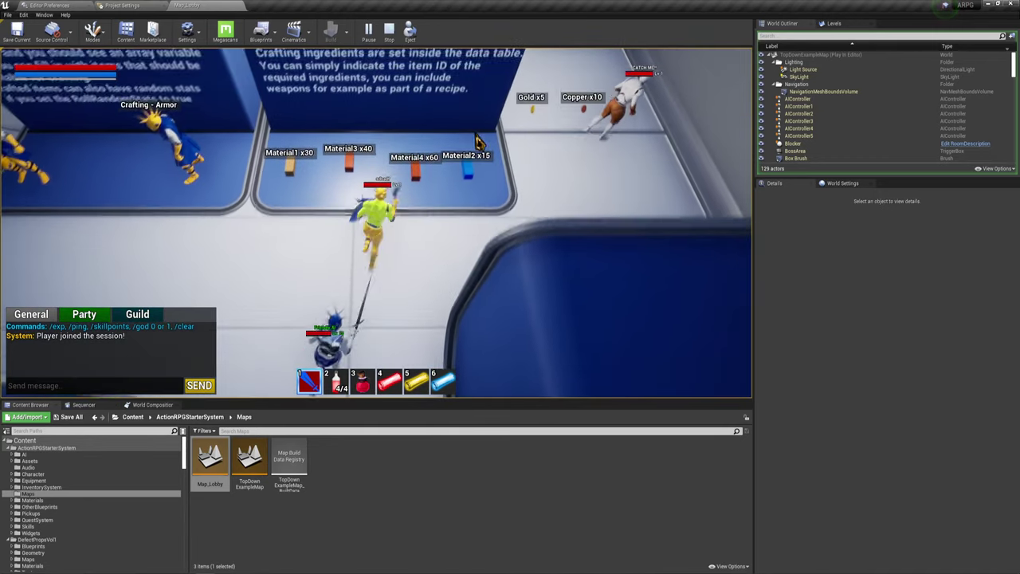
pyautogui.click(536, 198)
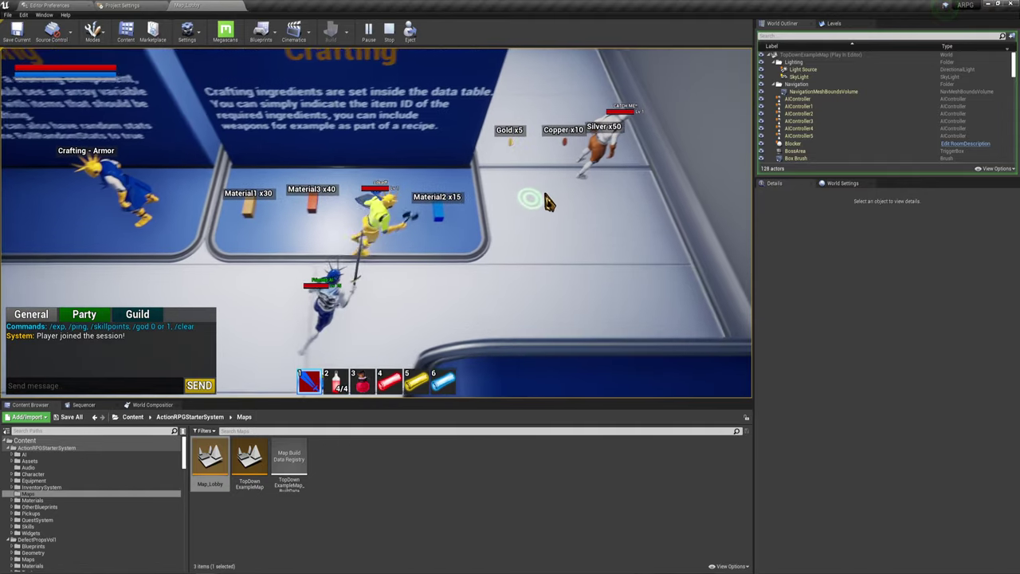
pyautogui.click(375, 167)
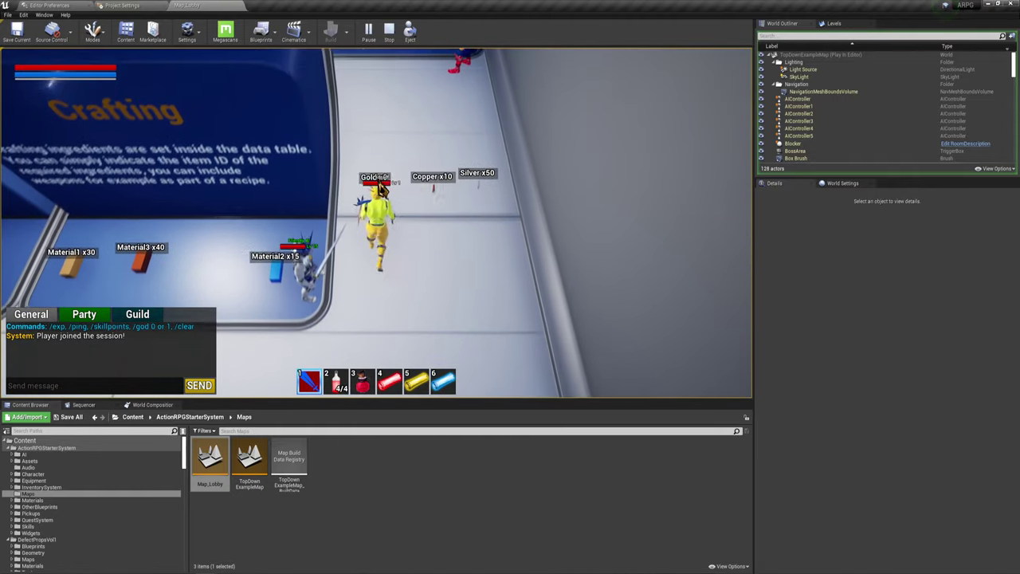
pyautogui.click(432, 177)
# - Walk north to the Vendors area and open the Armor Vendor shop
pyautogui.click(358, 160)
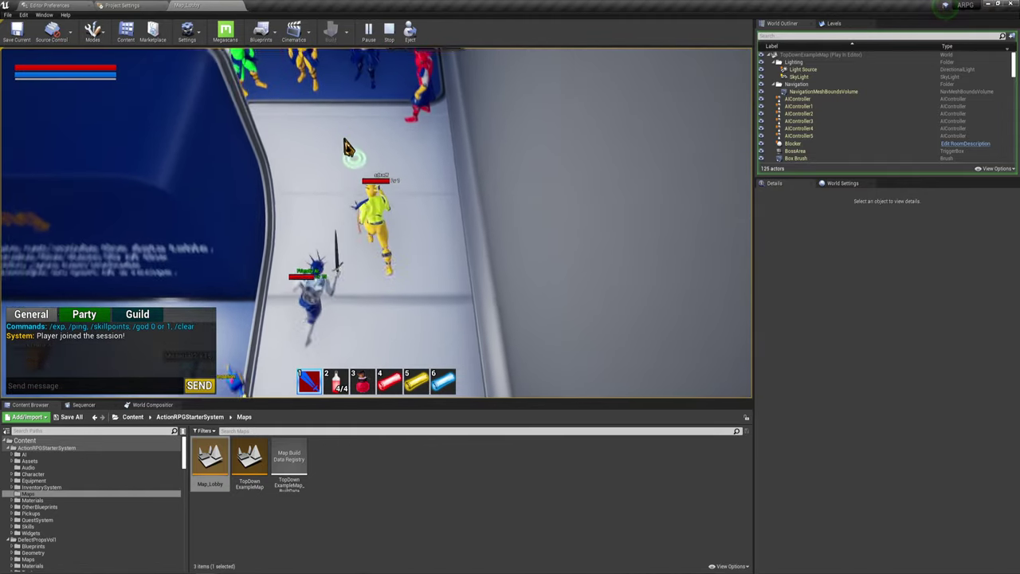
pyautogui.click(191, 133)
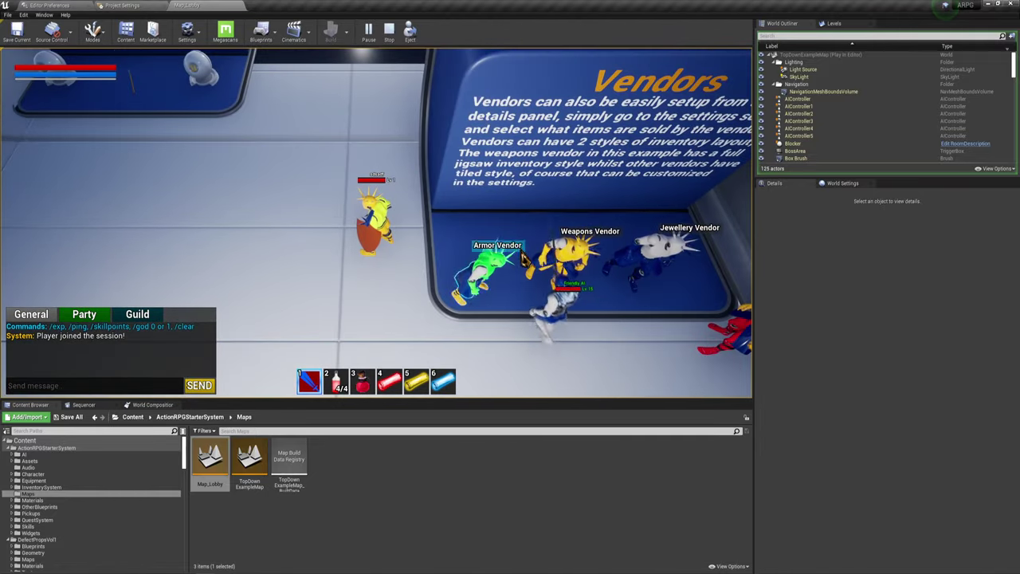
pyautogui.click(486, 274)
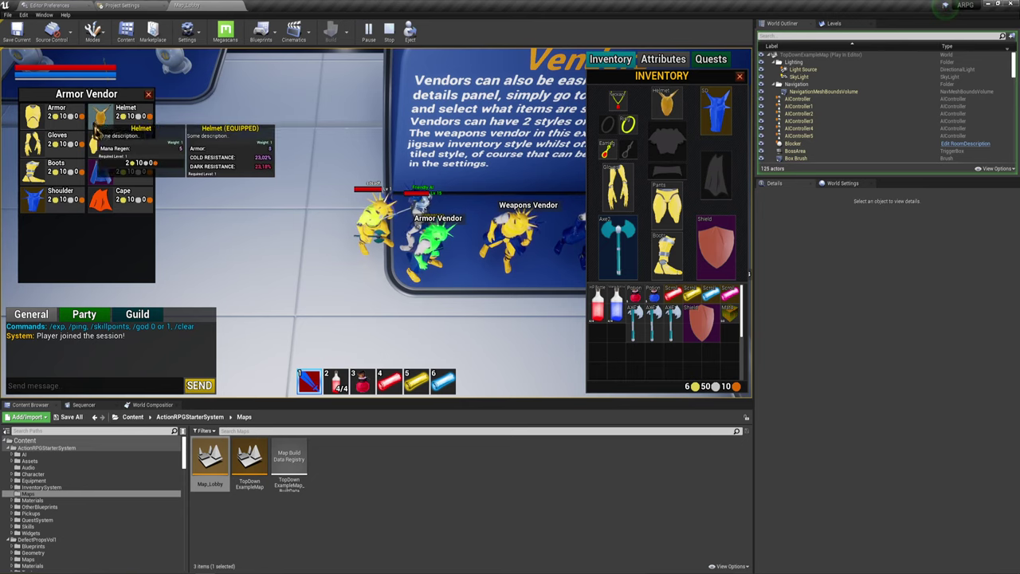
# - Look over the Armor Vendor's items, close its shop, and walk the hero left
pyautogui.moveTo(111, 200)
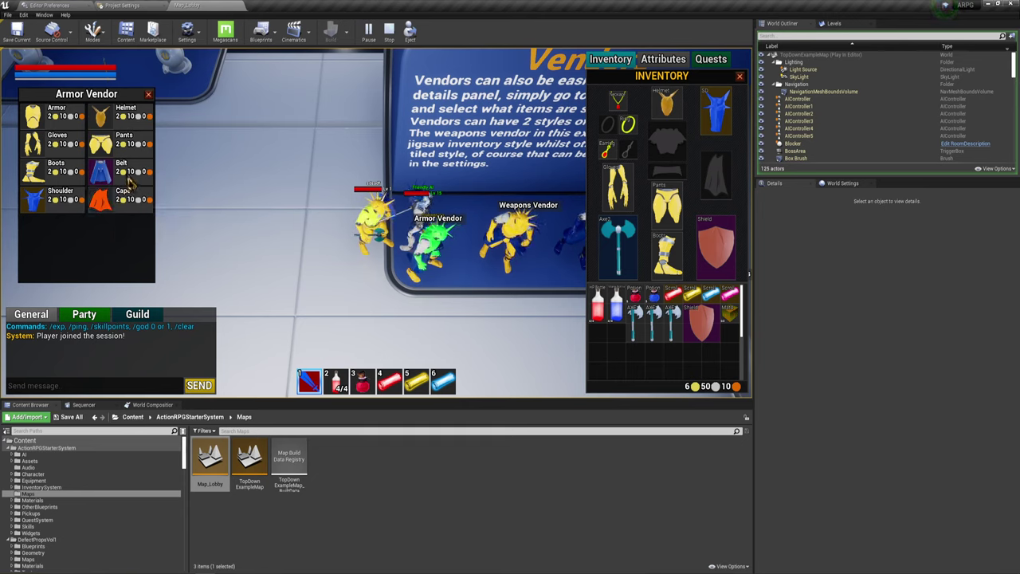
pyautogui.moveTo(638, 334)
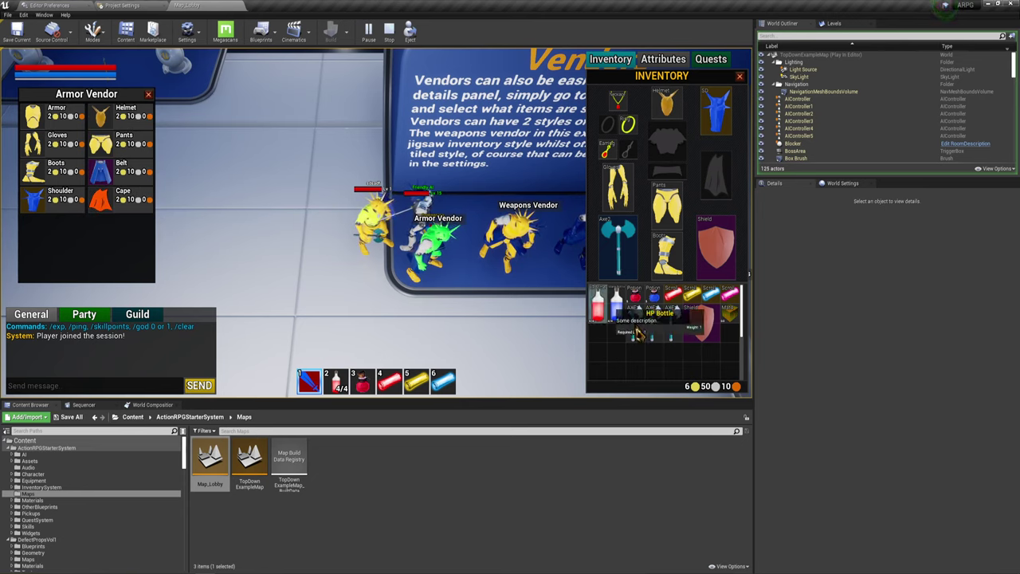
pyautogui.moveTo(102, 177)
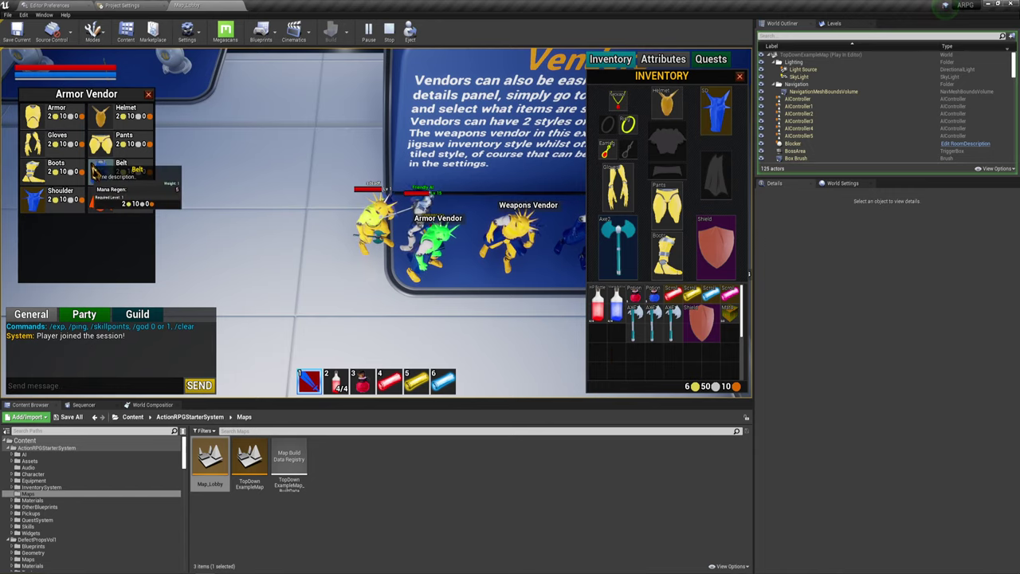
pyautogui.click(149, 95)
pyautogui.click(279, 166)
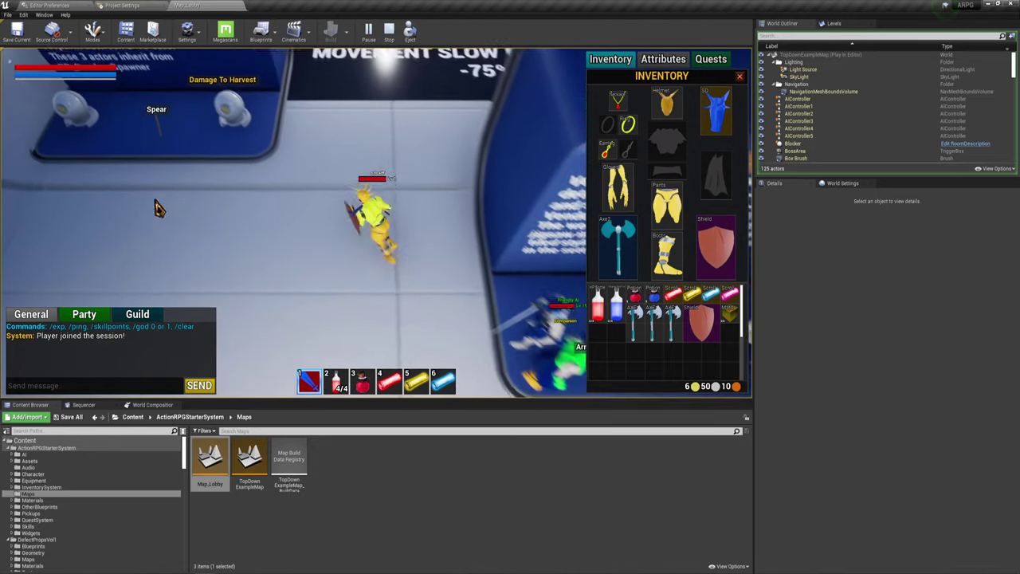
# - Attack the Damage To Harvest spawner's orb and pick up the Green Gem
pyautogui.click(263, 223)
pyautogui.click(418, 160)
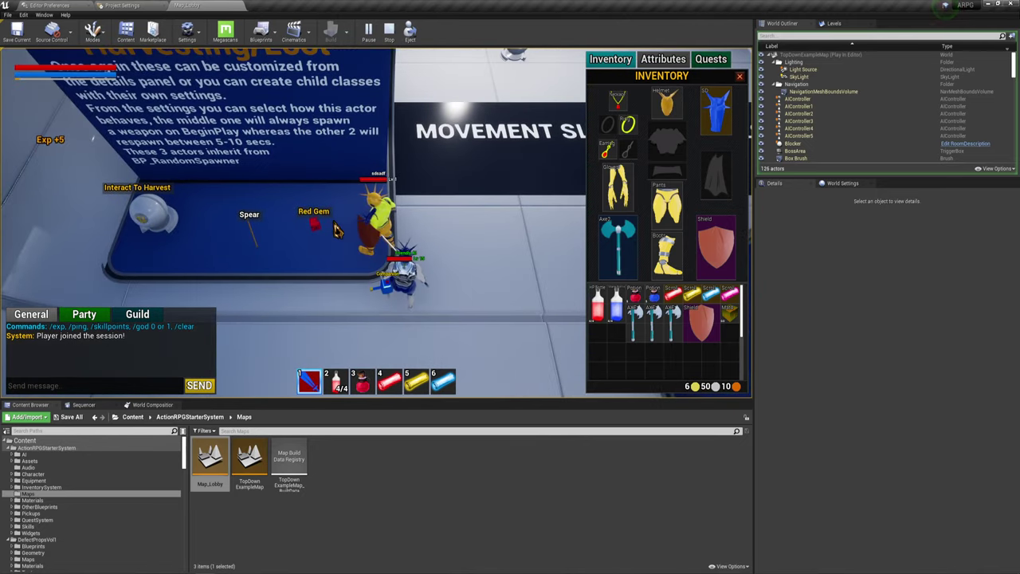
pyautogui.click(186, 229)
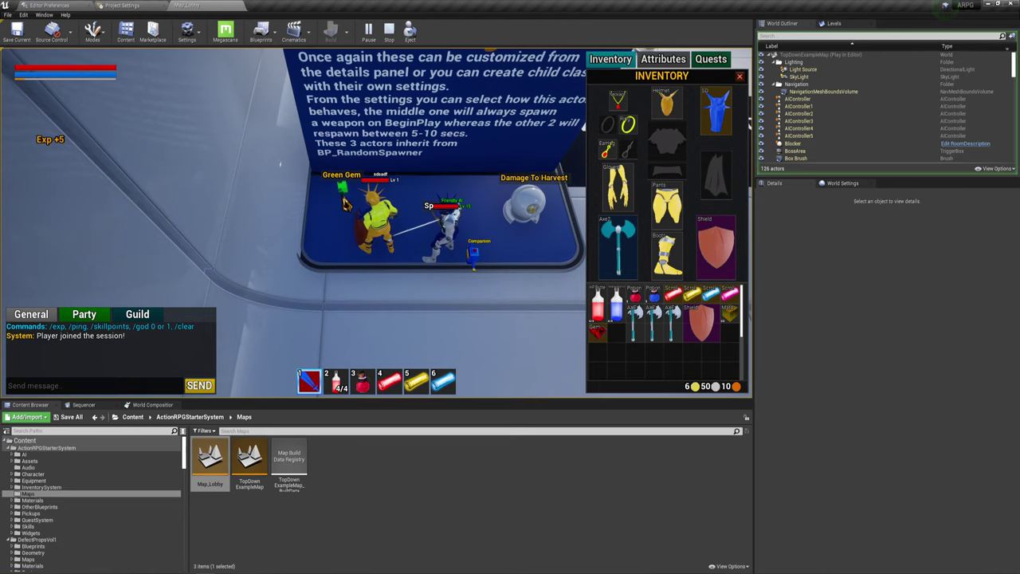
pyautogui.click(345, 200)
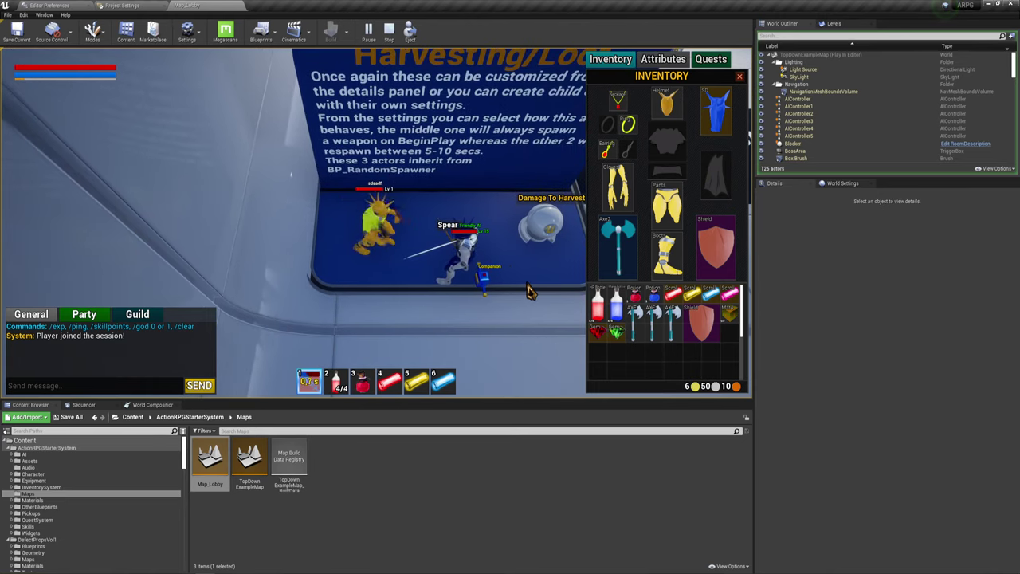
# - Run past the Movement Slow sign and head left toward the fire damage zone
pyautogui.click(438, 275)
pyautogui.click(510, 223)
pyautogui.click(451, 159)
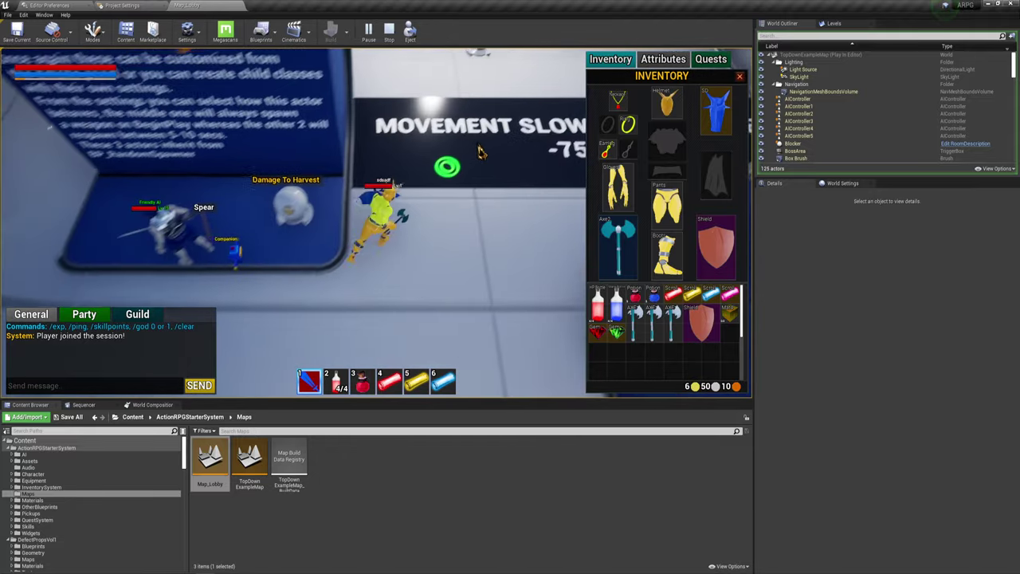
pyautogui.click(456, 125)
pyautogui.click(439, 136)
pyautogui.click(432, 154)
pyautogui.click(409, 192)
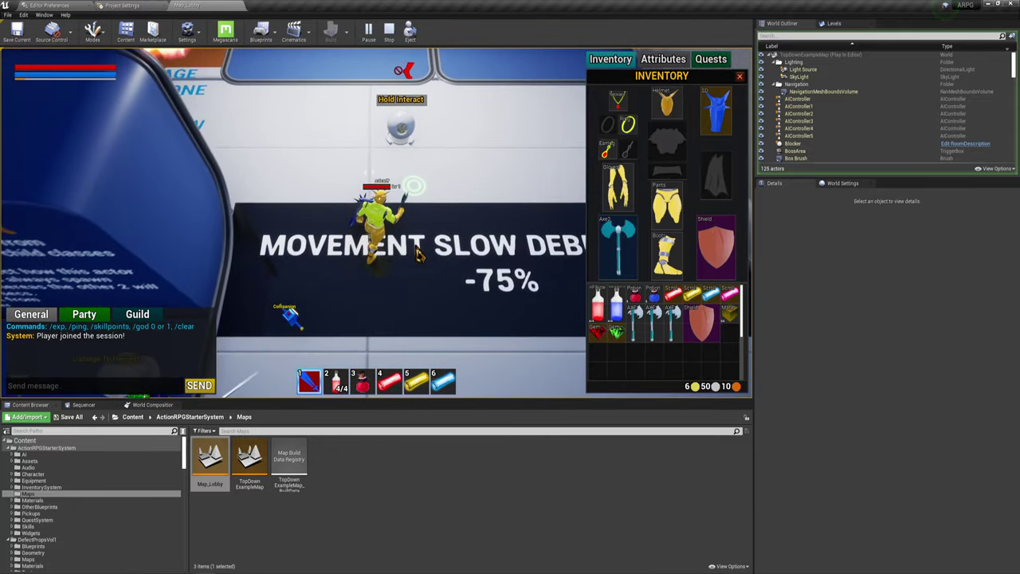
pyautogui.click(467, 191)
pyautogui.click(228, 182)
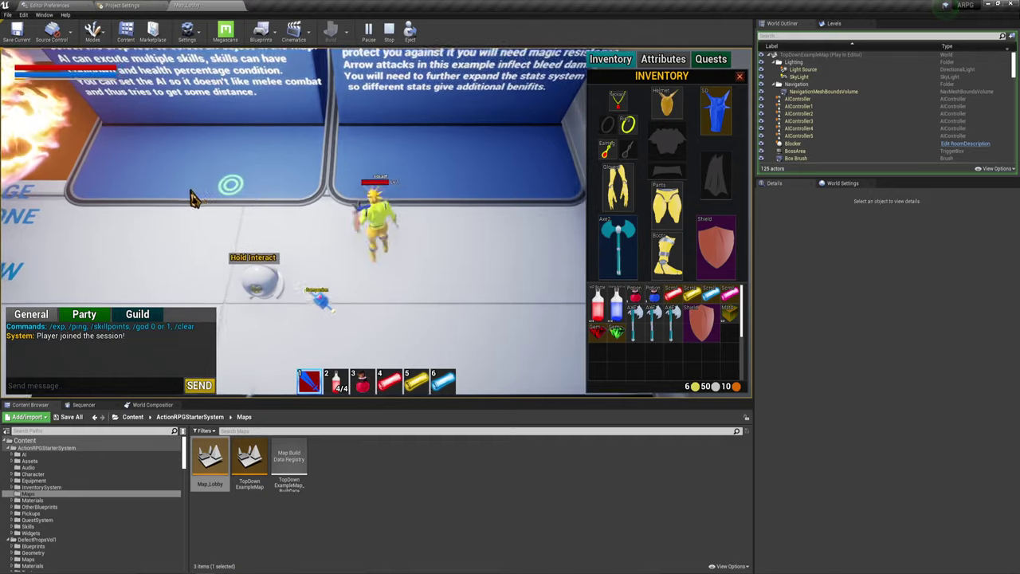
pyautogui.click(136, 214)
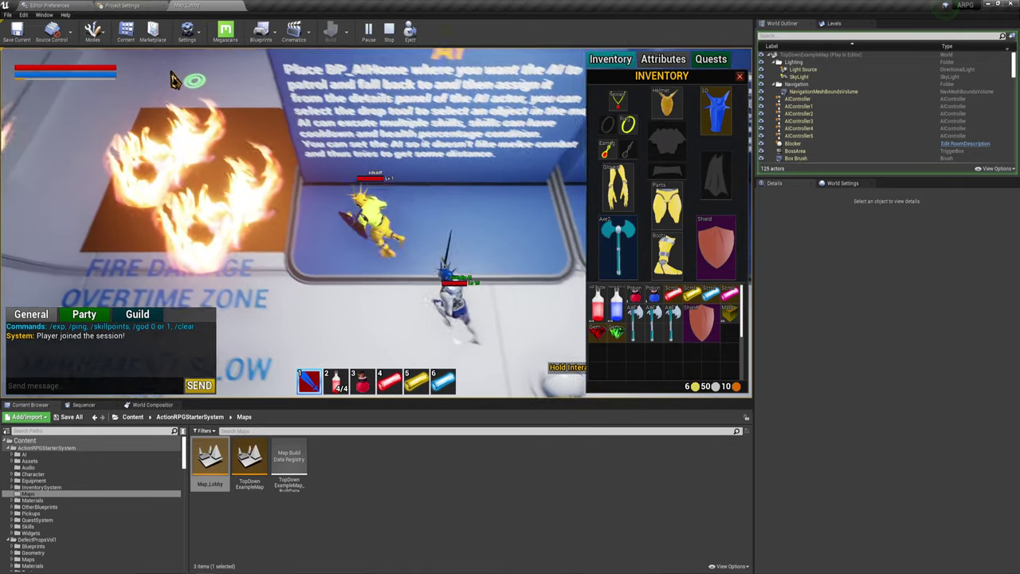
pyautogui.click(286, 99)
# - Use skill 1 on the robot and fight the green enemy and the one near the red wall
pyautogui.press('1')
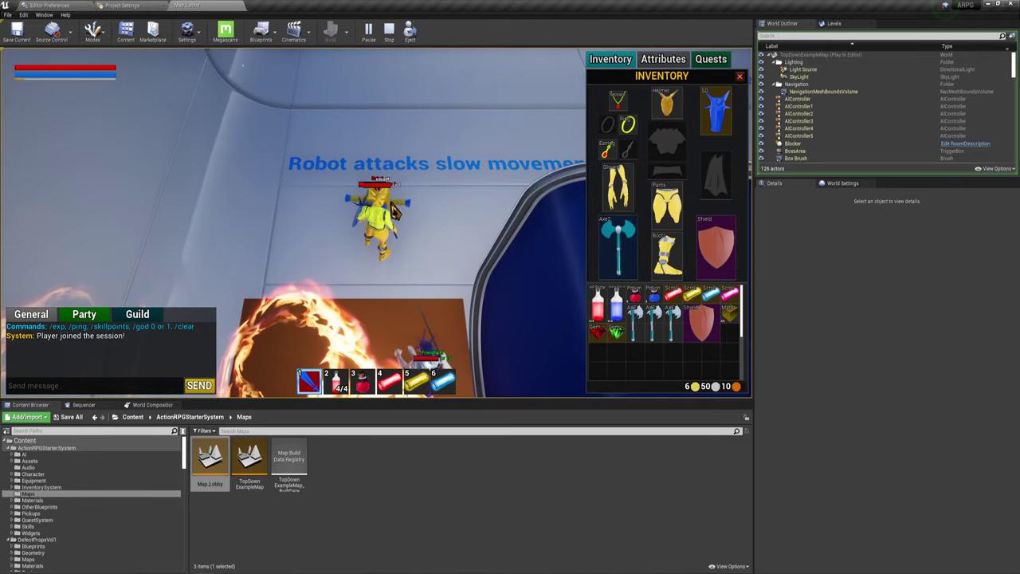
pyautogui.click(388, 209)
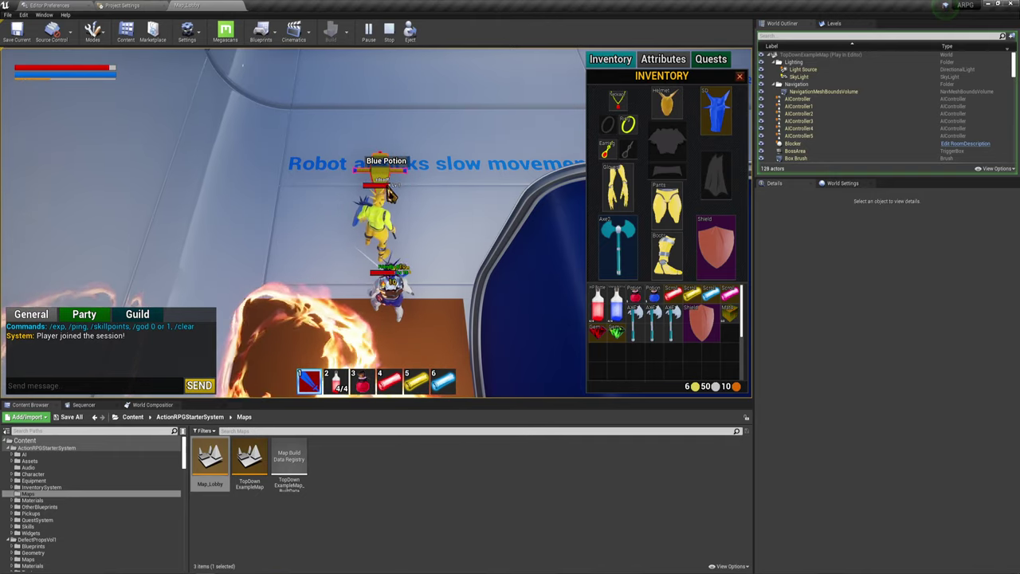
pyautogui.click(431, 116)
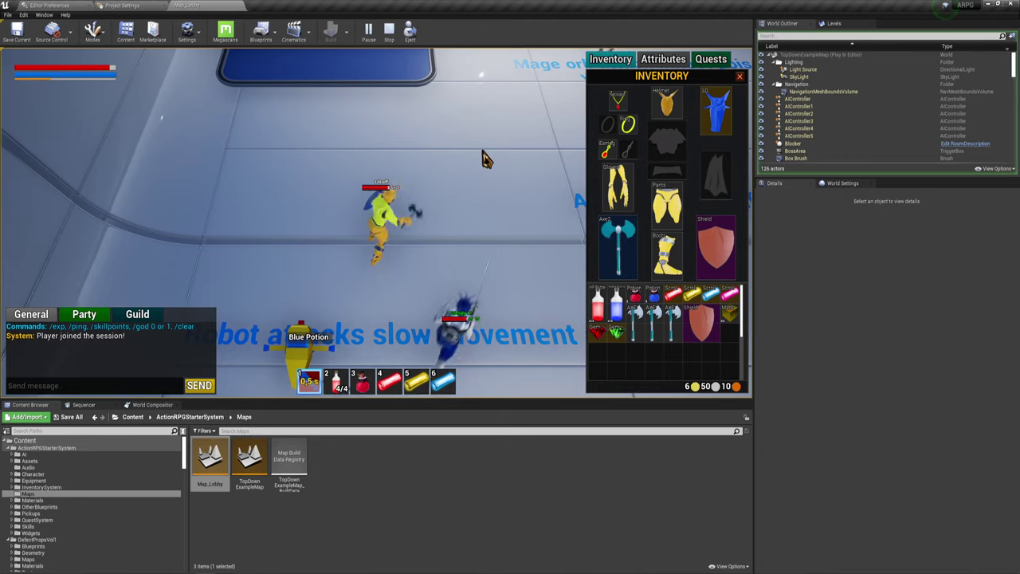
pyautogui.click(483, 156)
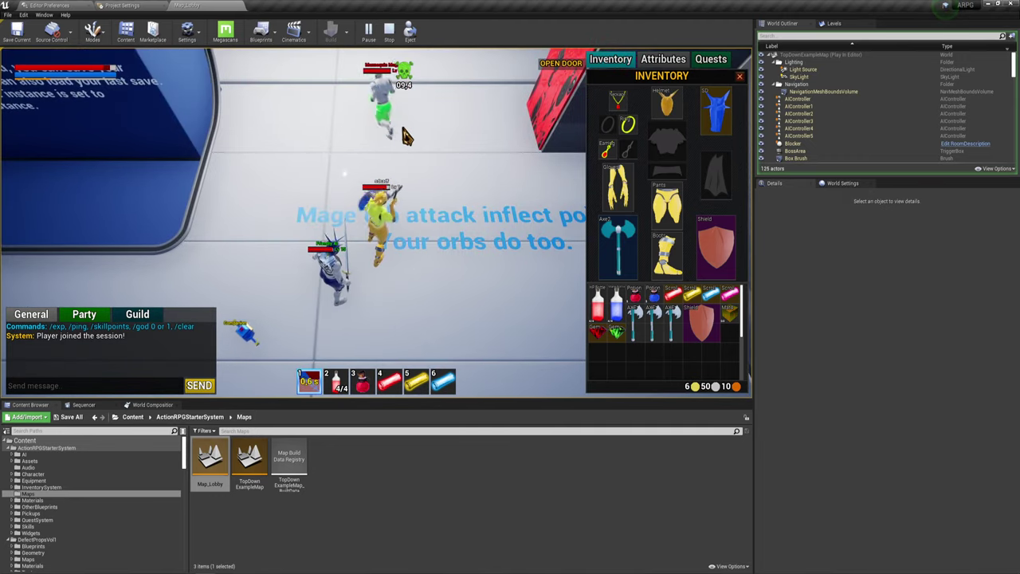
pyautogui.click(359, 69)
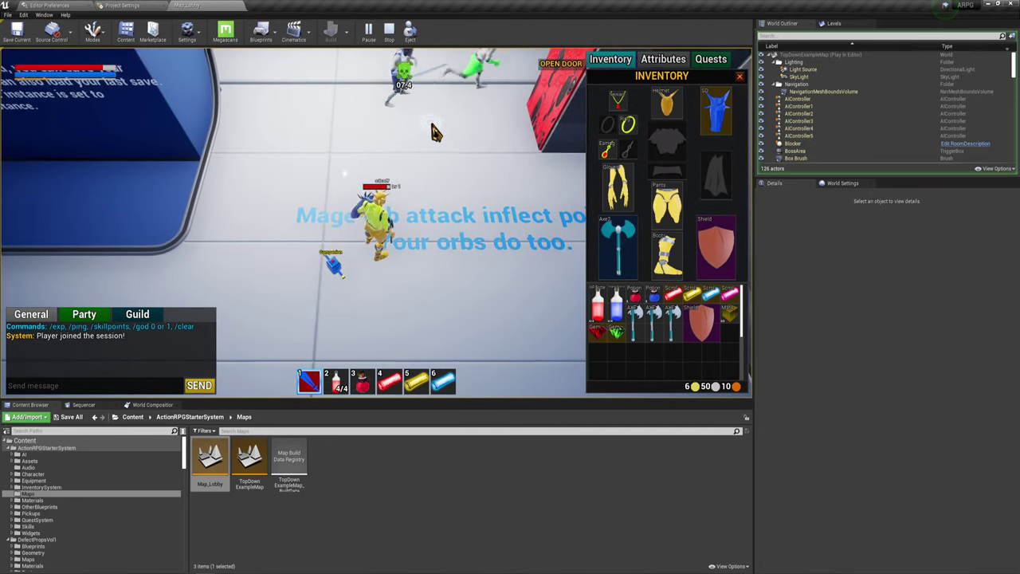
pyautogui.click(488, 166)
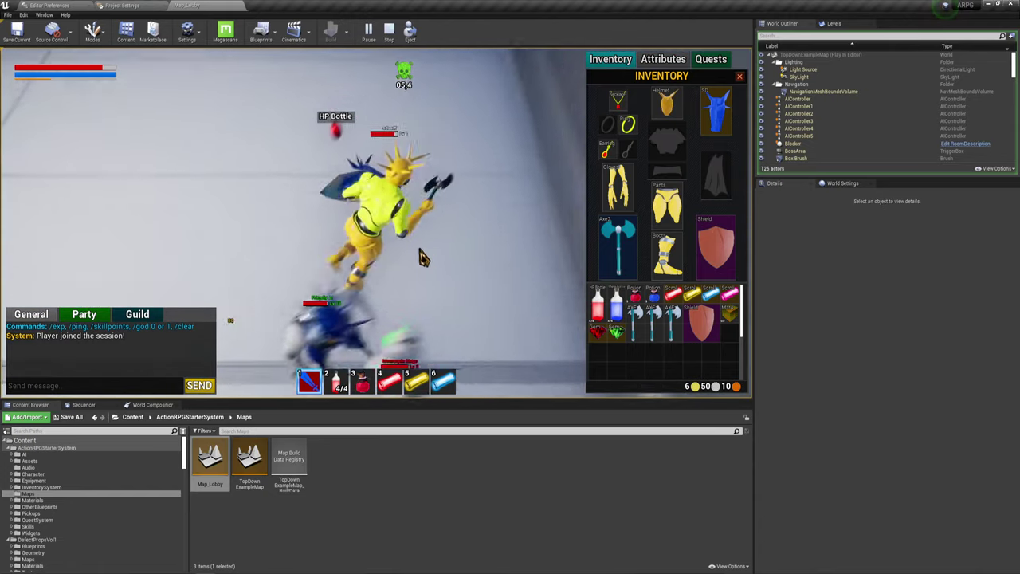
pyautogui.click(269, 270)
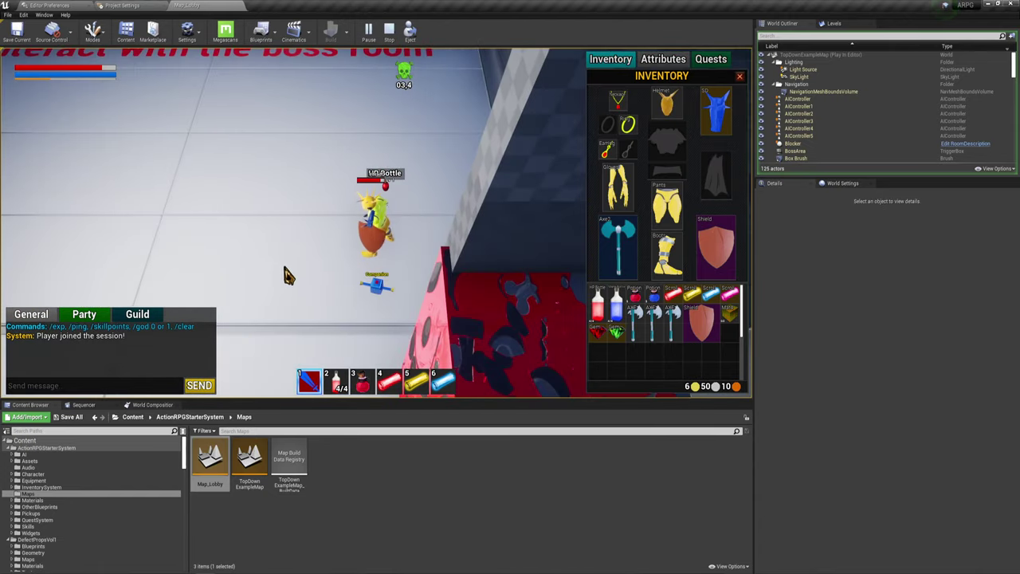
pyautogui.click(322, 280)
pyautogui.moveTo(408, 287)
pyautogui.mouseDown()
pyautogui.moveTo(451, 225)
pyautogui.moveTo(383, 177)
pyautogui.mouseUp()
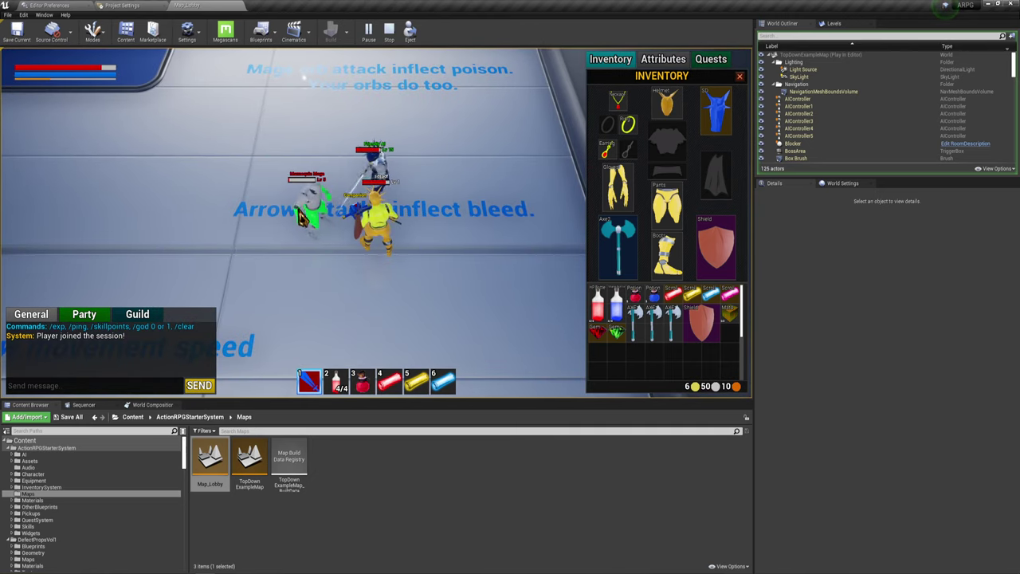
# - Collect the Blue Potions, cast skill 1 at the Mercenary Mage, then walk away upward
pyautogui.click(301, 256)
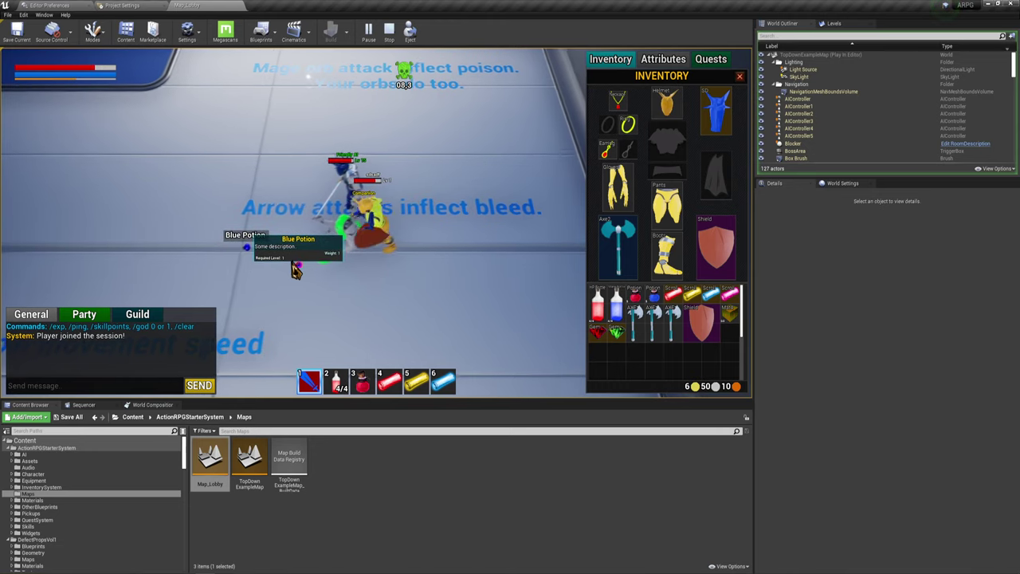
pyautogui.click(372, 135)
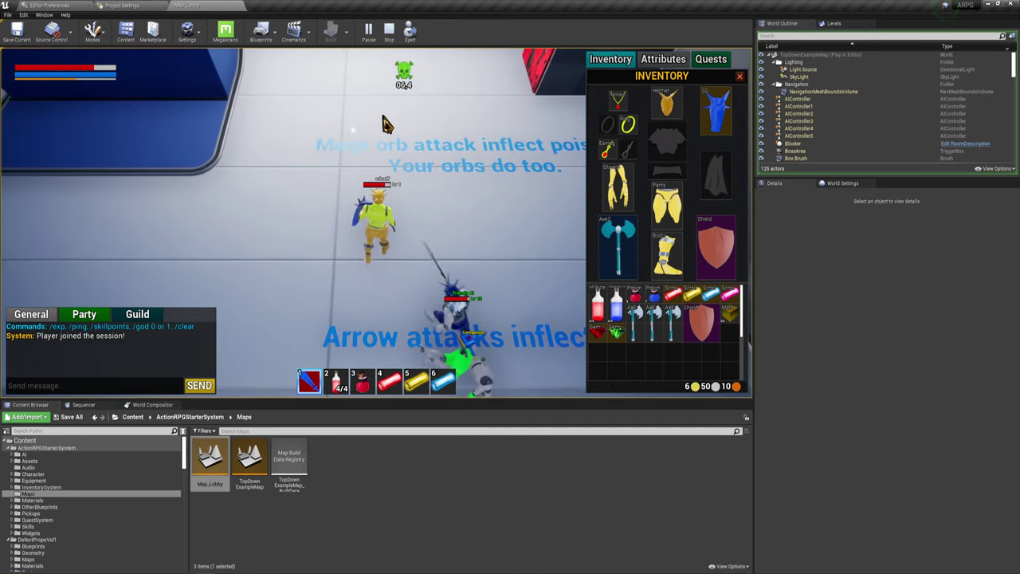
pyautogui.click(376, 102)
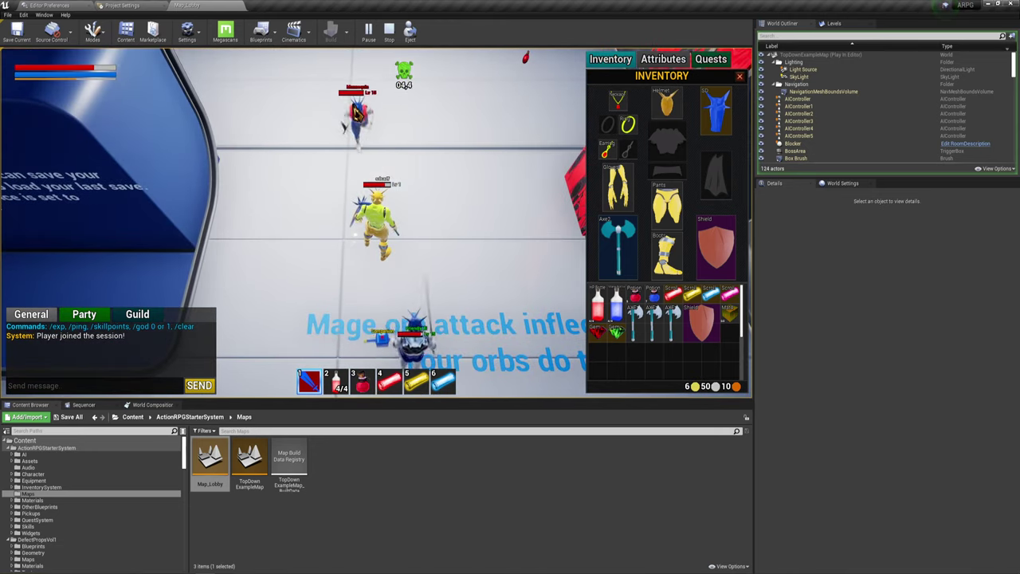
pyautogui.press('1')
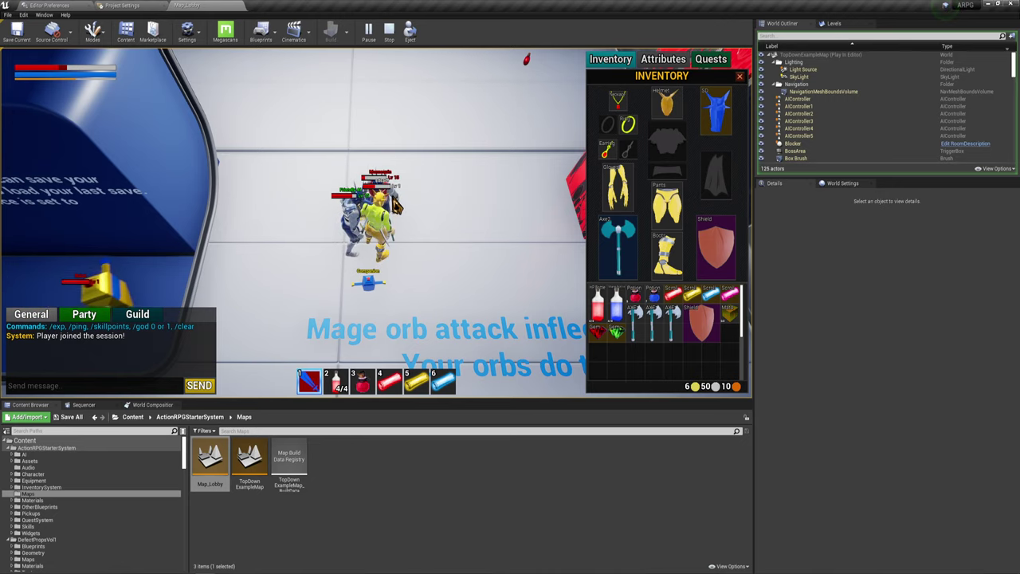
pyautogui.click(398, 142)
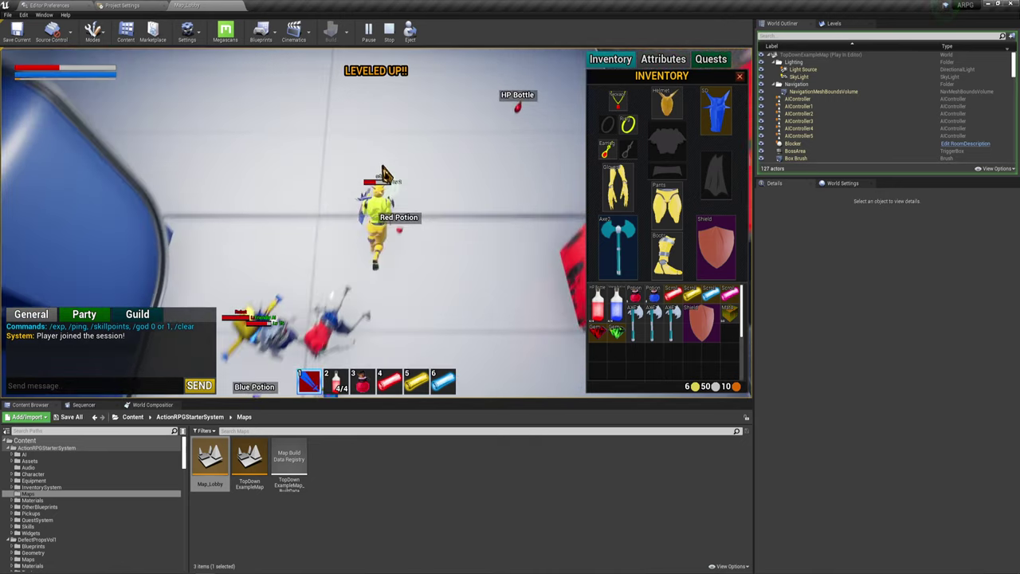
# - Enter the boss room area, attack the NPC, grab a Blue Potion and head up to the Boss Room
pyautogui.click(364, 130)
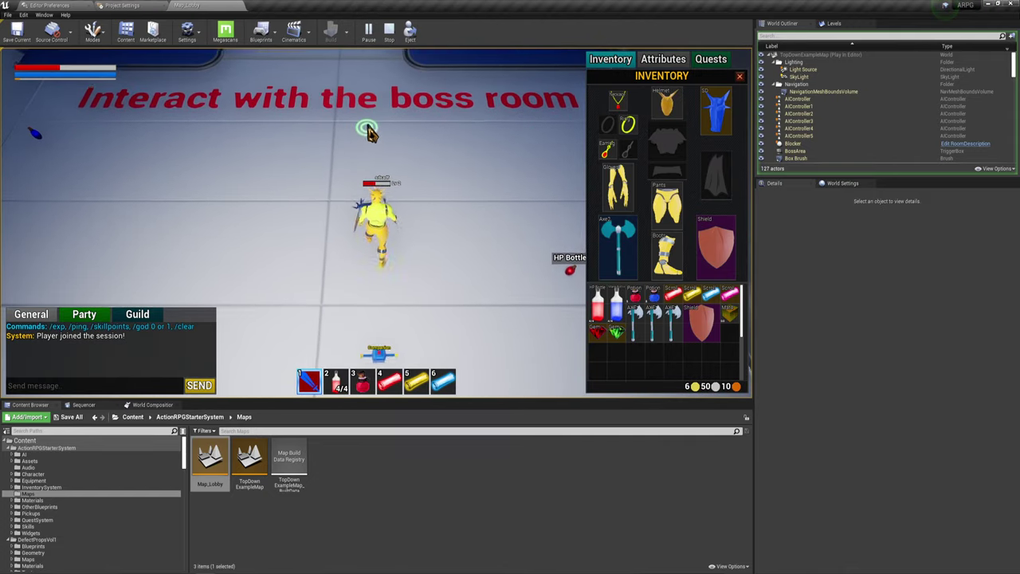
pyautogui.click(349, 137)
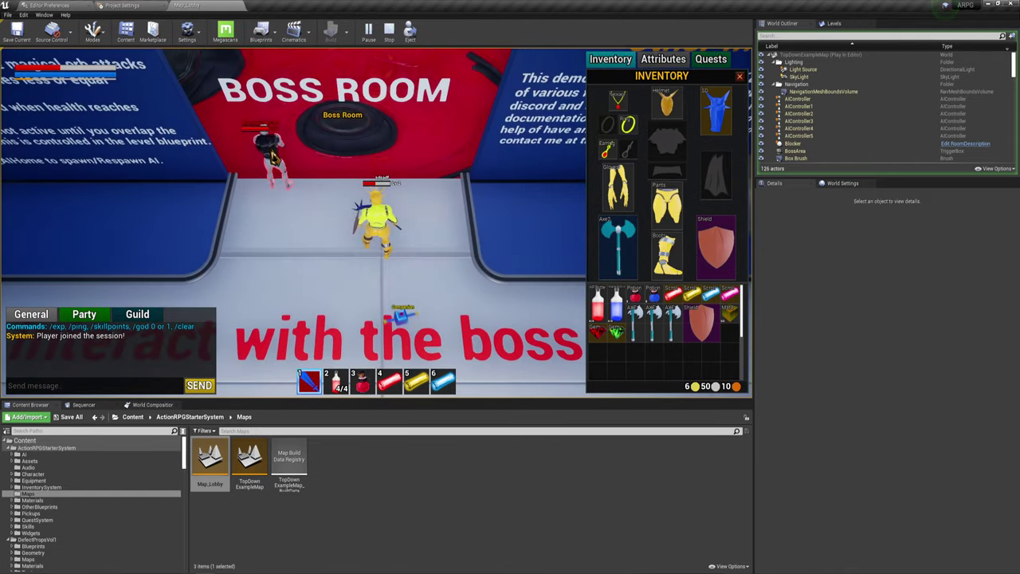
pyautogui.click(275, 155)
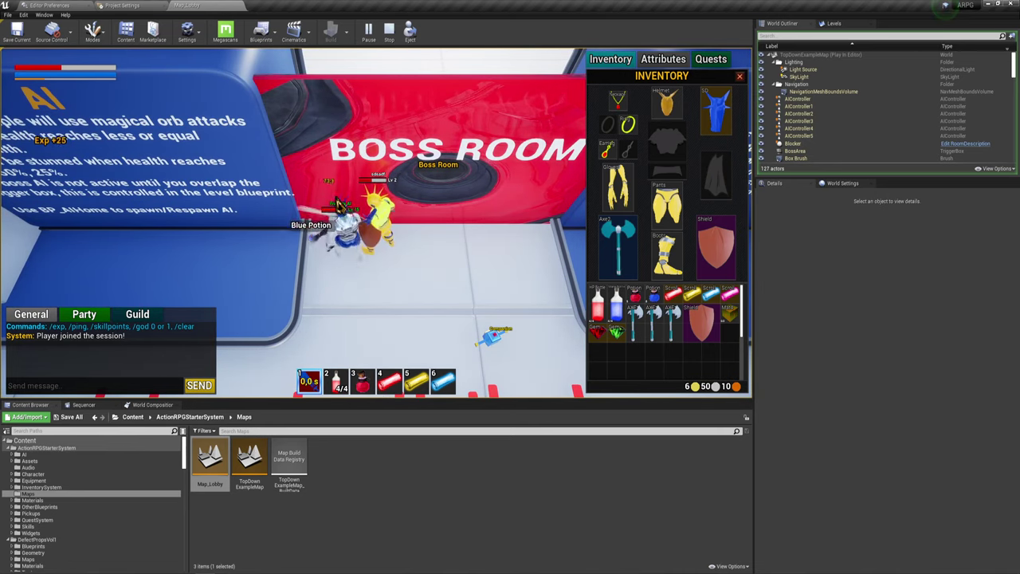
pyautogui.click(327, 247)
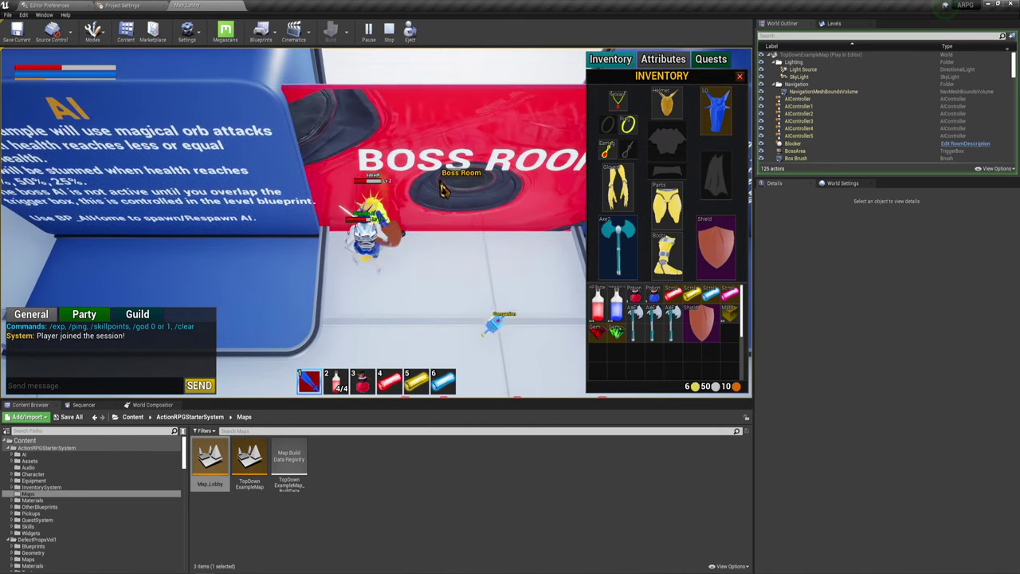
pyautogui.click(294, 274)
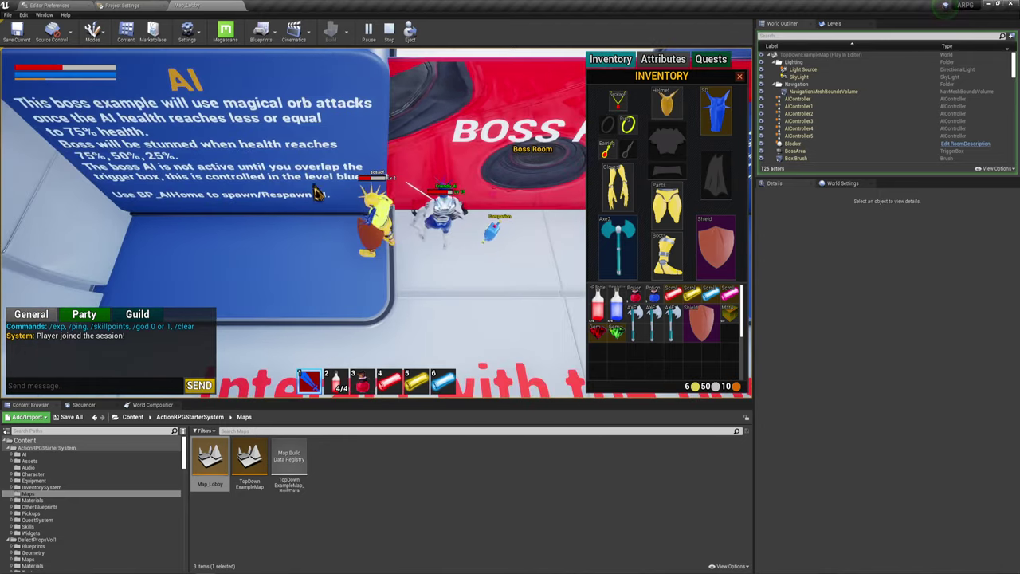
pyautogui.click(474, 261)
pyautogui.click(400, 84)
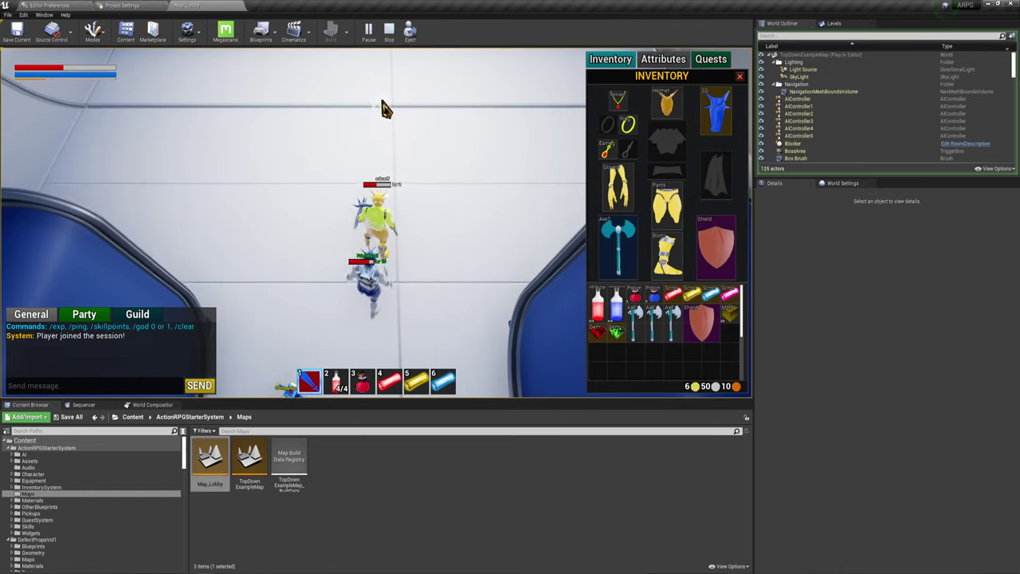
# - Fight the red boss with skill 1, respawn after dying, and stop the play session
pyautogui.press('1')
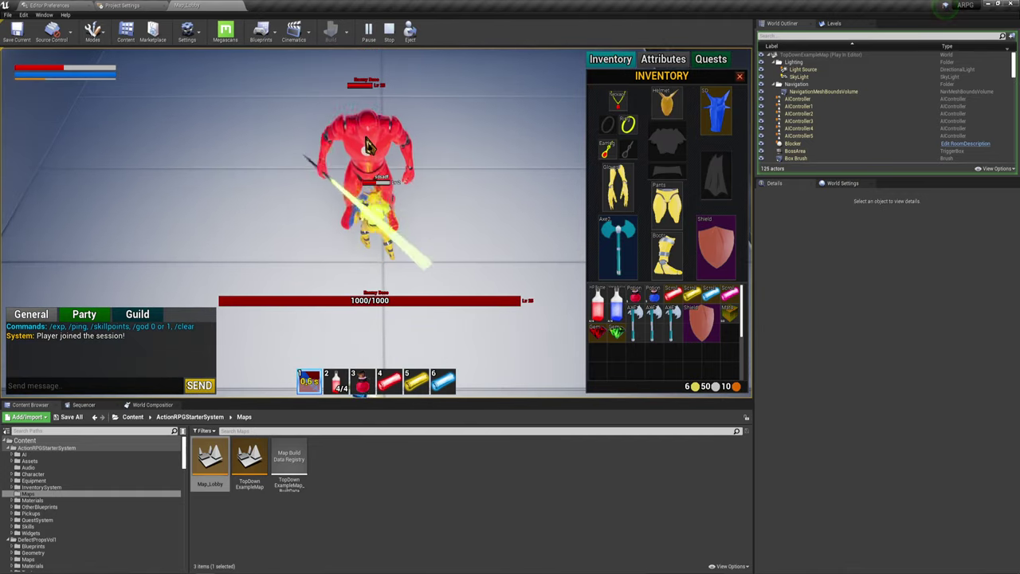
pyautogui.click(372, 167)
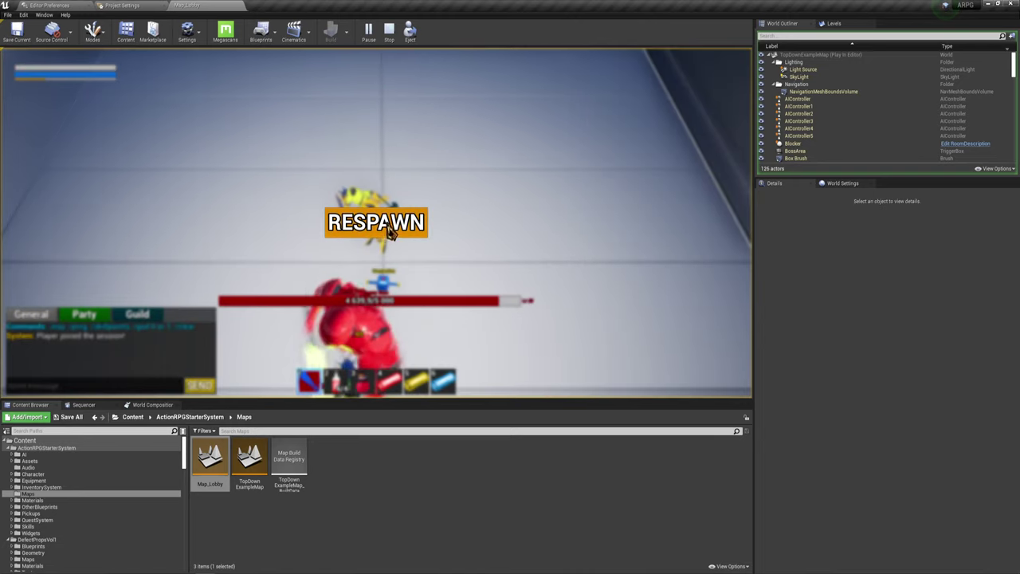
pyautogui.click(380, 231)
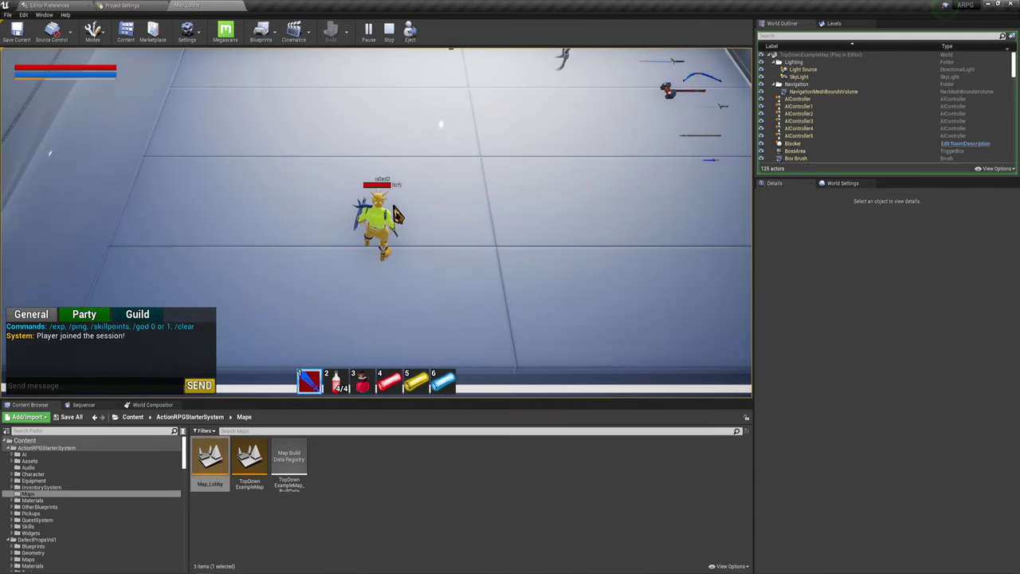
pyautogui.press('Escape')
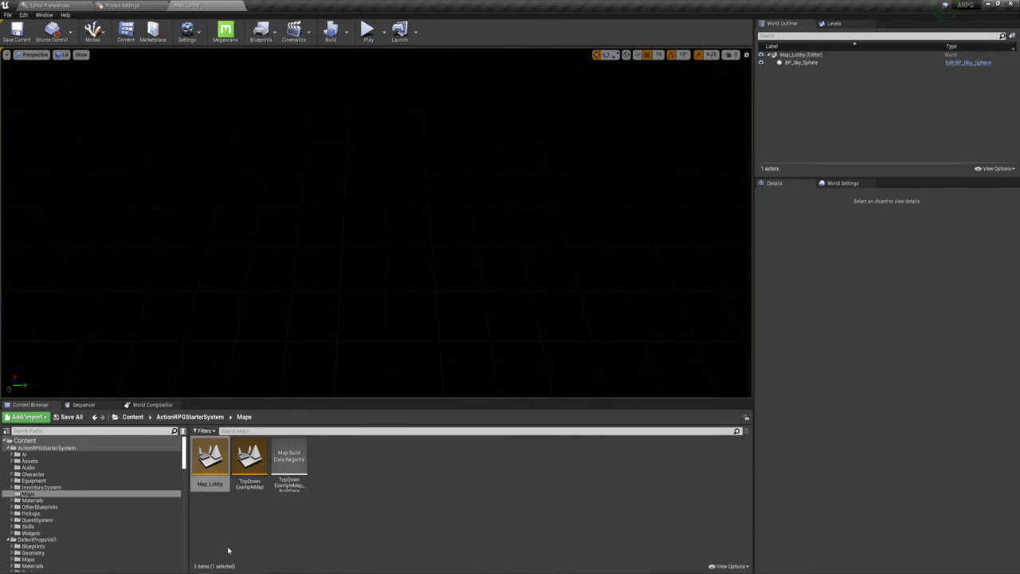
# - Bring up the browser's Action RPG Marketplace page, then switch to the Endless Runner Shooter Template tab
pyautogui.moveTo(107, 573)
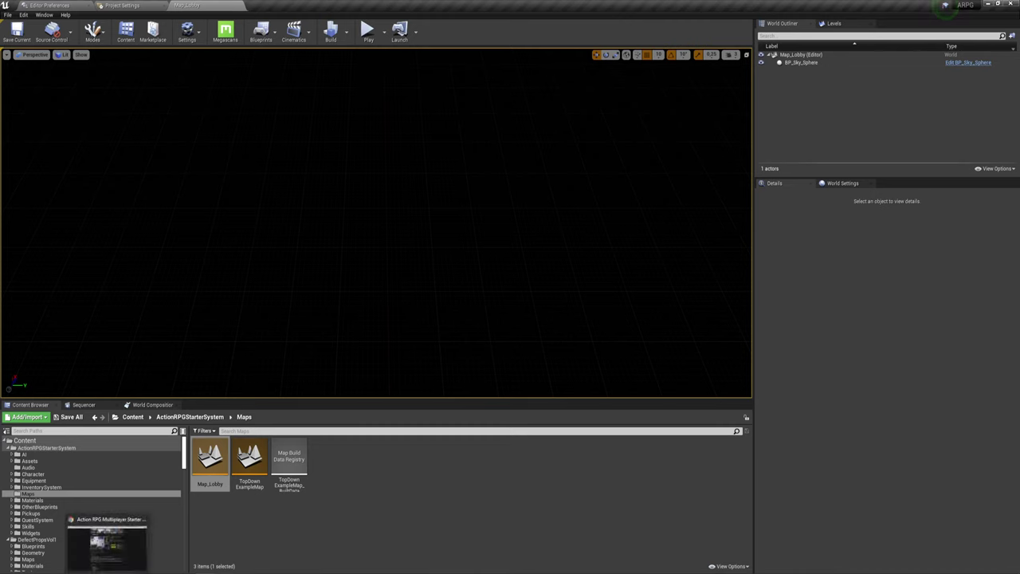
pyautogui.click(108, 542)
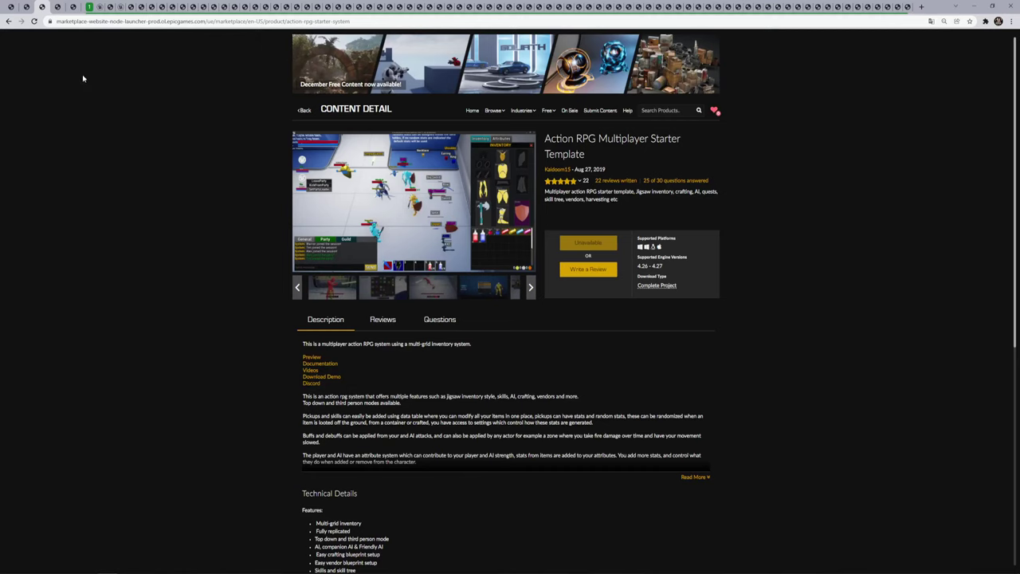
pyautogui.hotkey('ctrl', 'Tab')
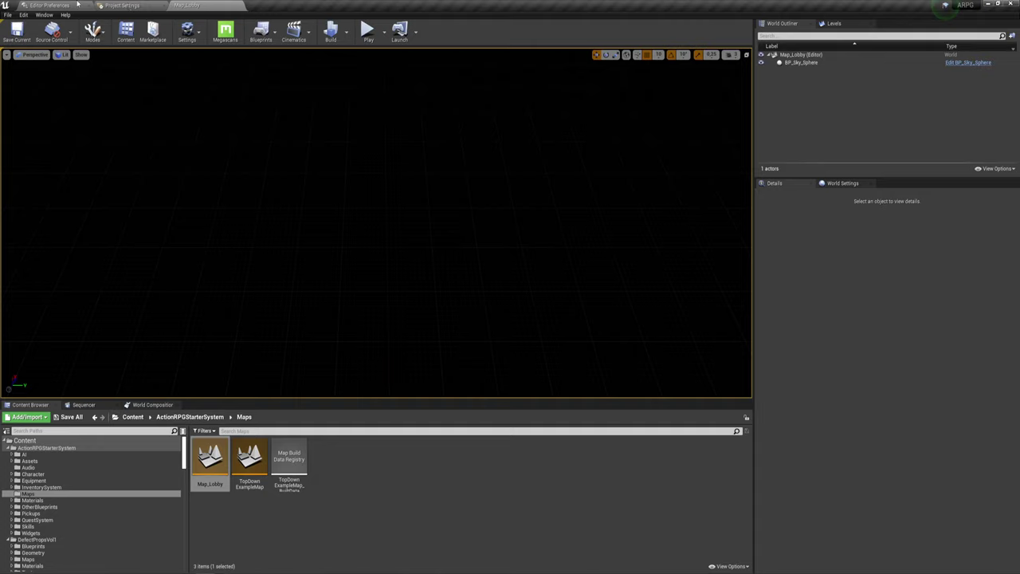
# - Open TemplateMap from EndlessRunnerShooterTemplate > Maps and start playing it
pyautogui.click(134, 417)
pyautogui.doubleClick(283, 461)
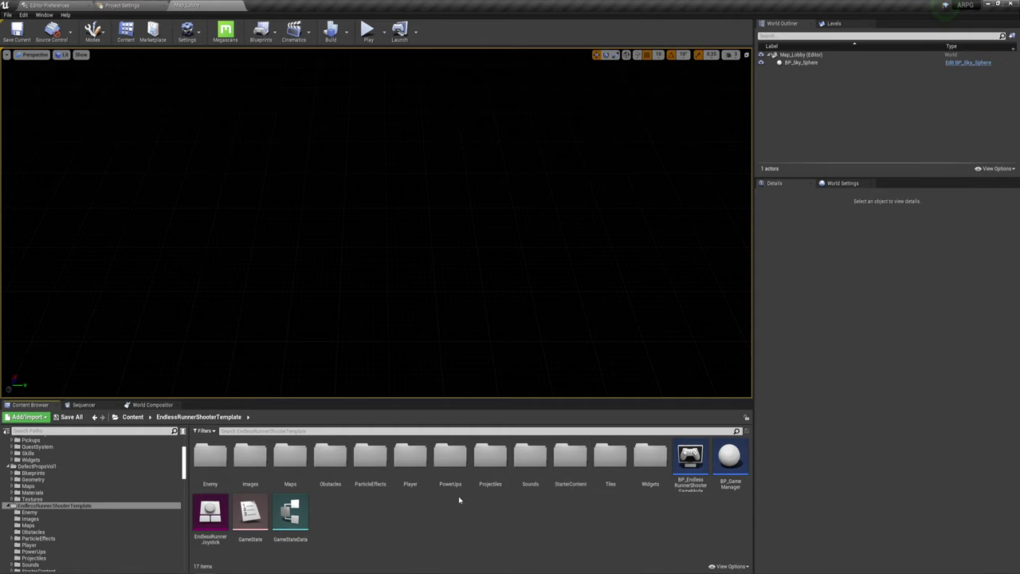
pyautogui.doubleClick(410, 457)
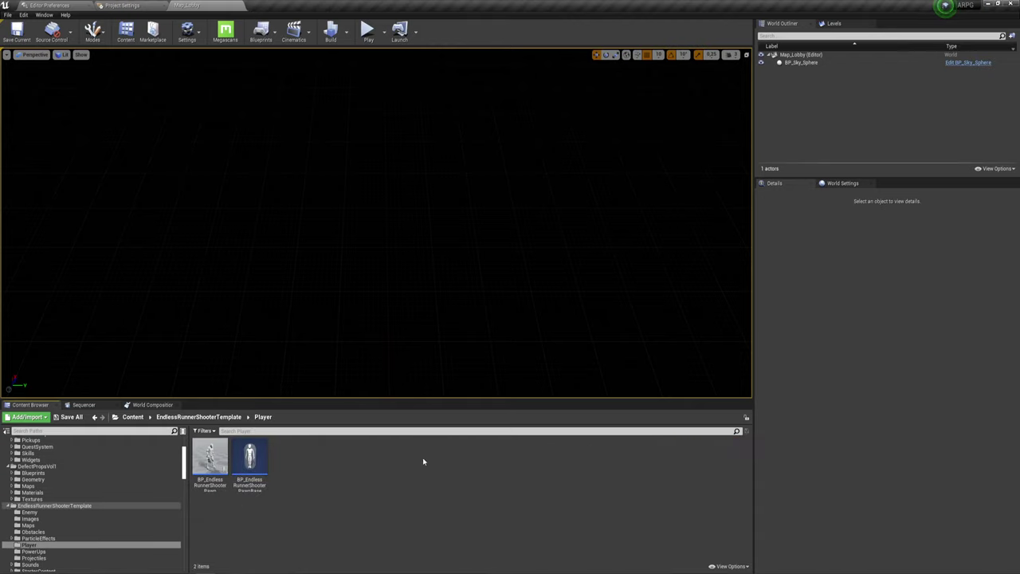
pyautogui.click(197, 420)
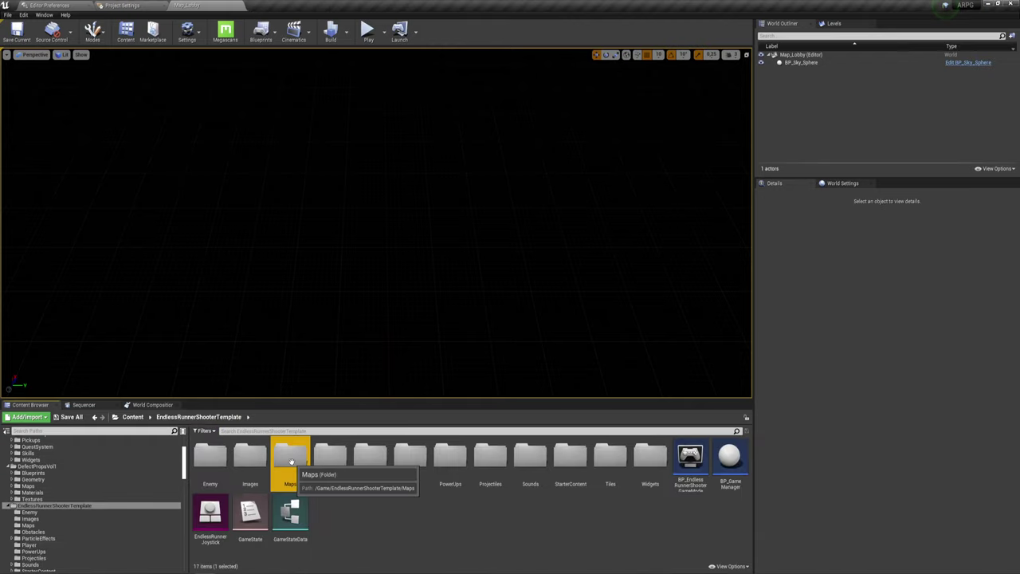
pyautogui.doubleClick(291, 461)
pyautogui.doubleClick(210, 458)
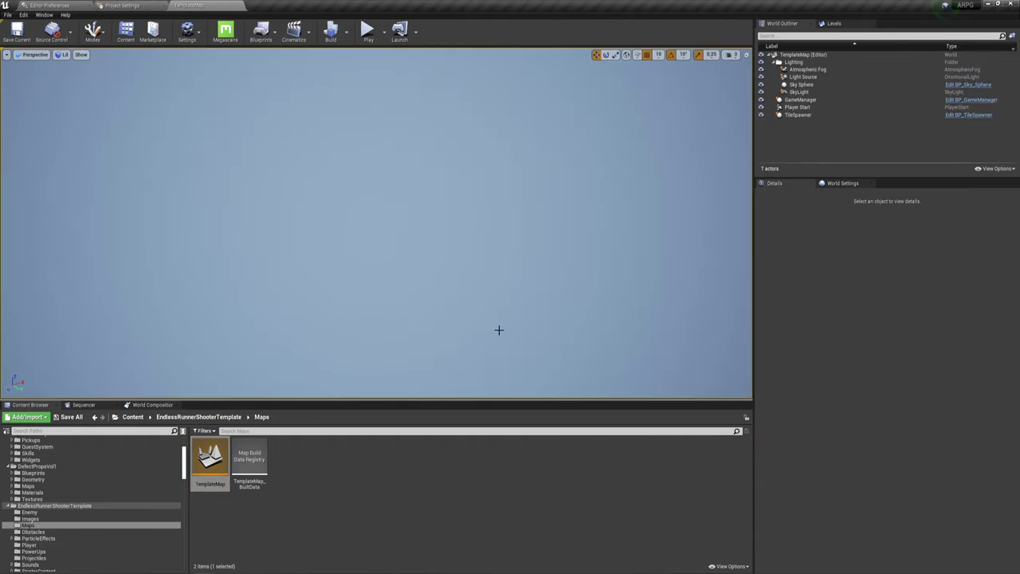
pyautogui.click(370, 31)
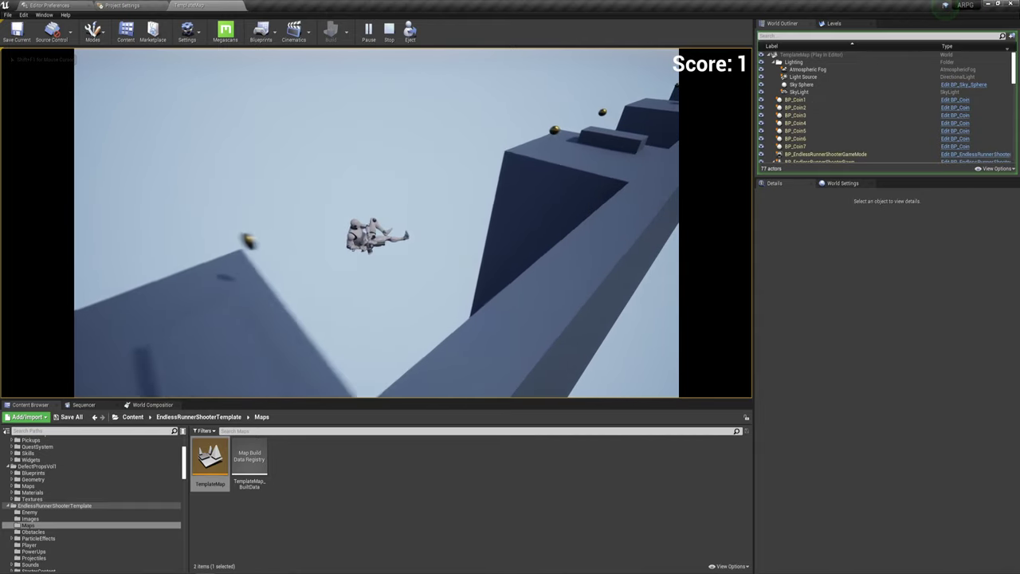
# - Stop and replay the Endless Runner TemplateMap several times, focusing the game view once
pyautogui.press('Escape')
pyautogui.click(368, 31)
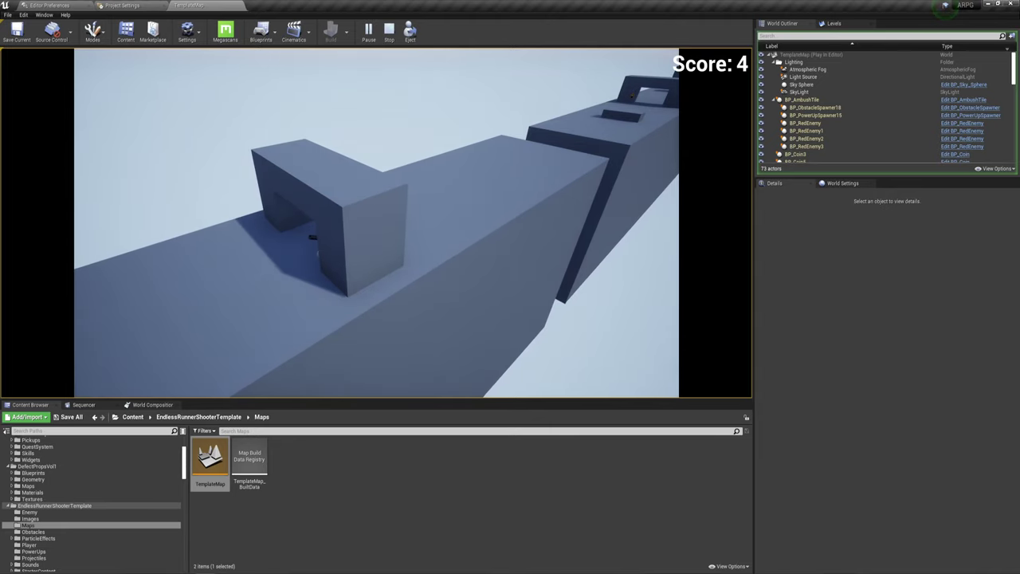
pyautogui.press('Escape')
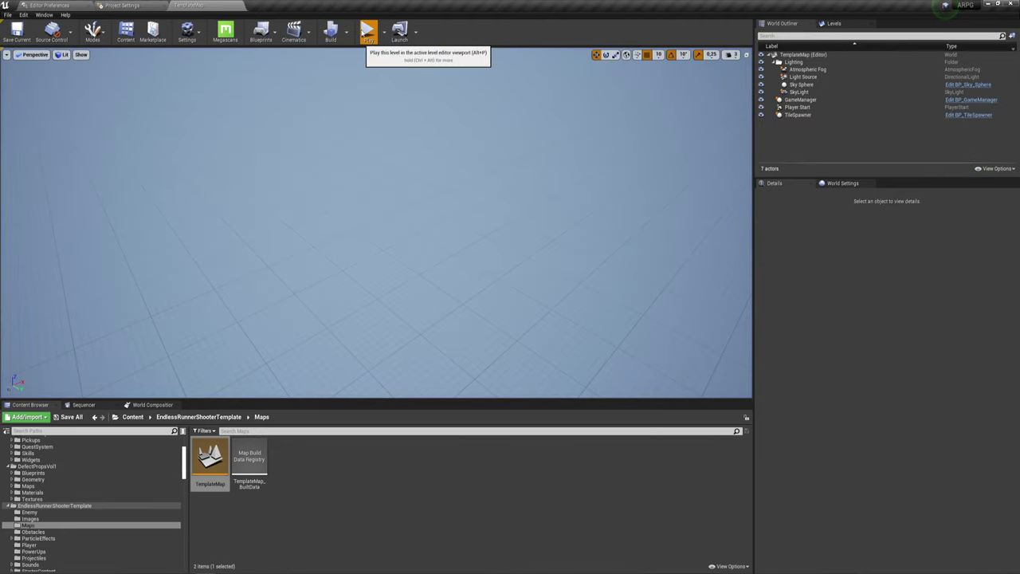
pyautogui.click(364, 32)
pyautogui.click(447, 236)
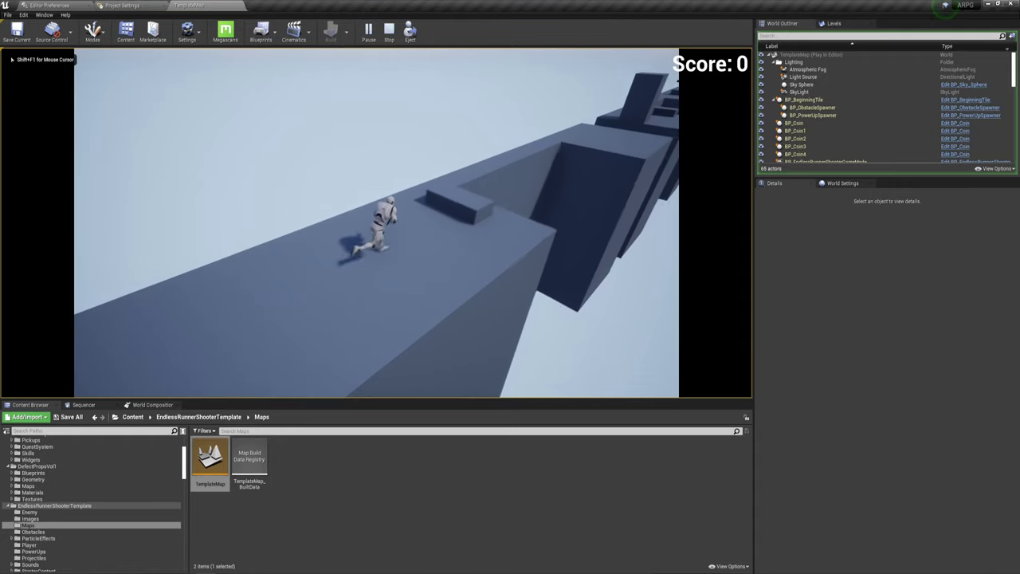
pyautogui.press('Escape')
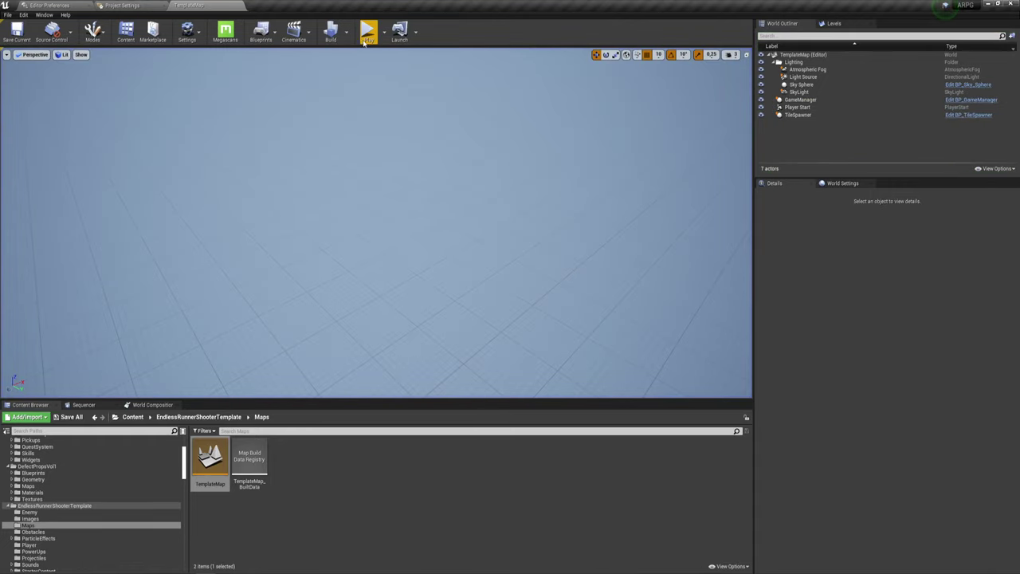
pyautogui.click(363, 42)
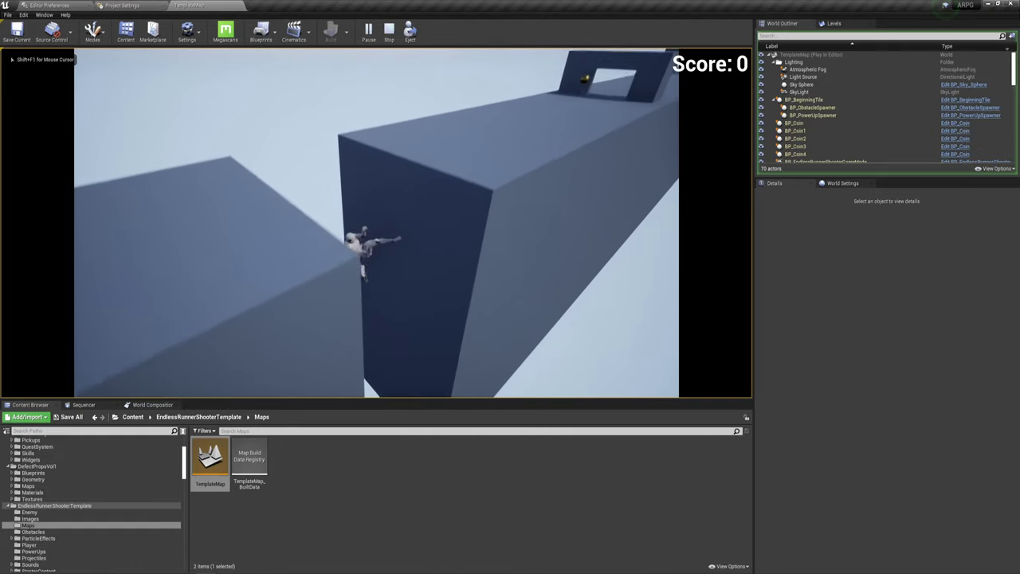
pyautogui.press('Escape')
pyautogui.click(368, 39)
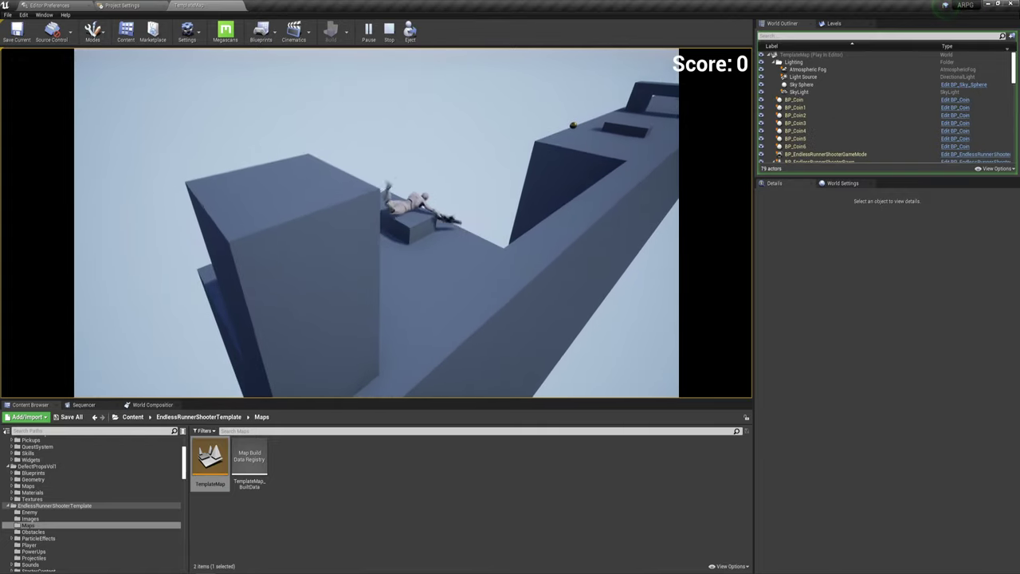
pyautogui.press('Escape')
pyautogui.click(368, 30)
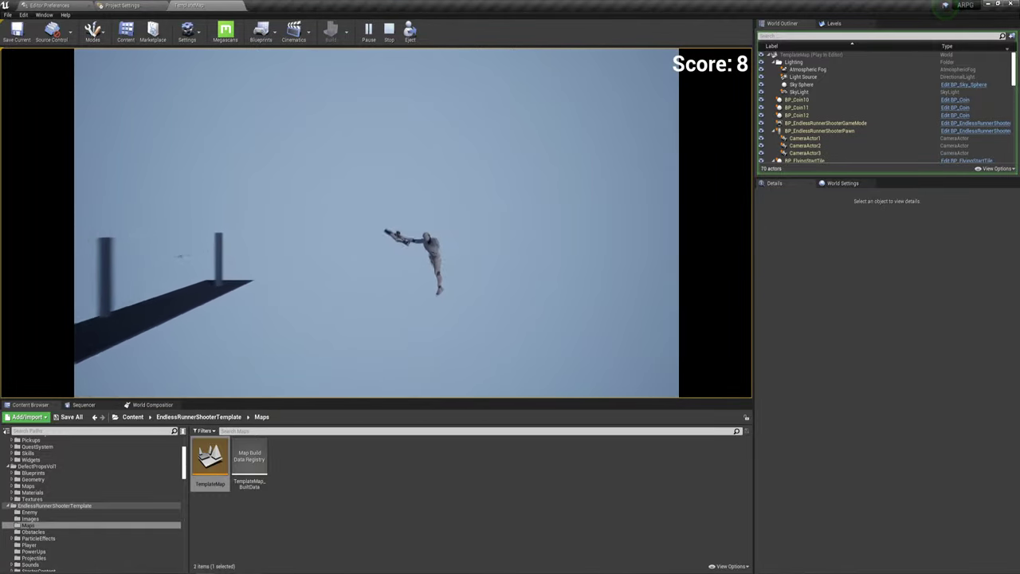
# - Stop the current run, play TemplateMap once more, then stop it
pyautogui.press('Escape')
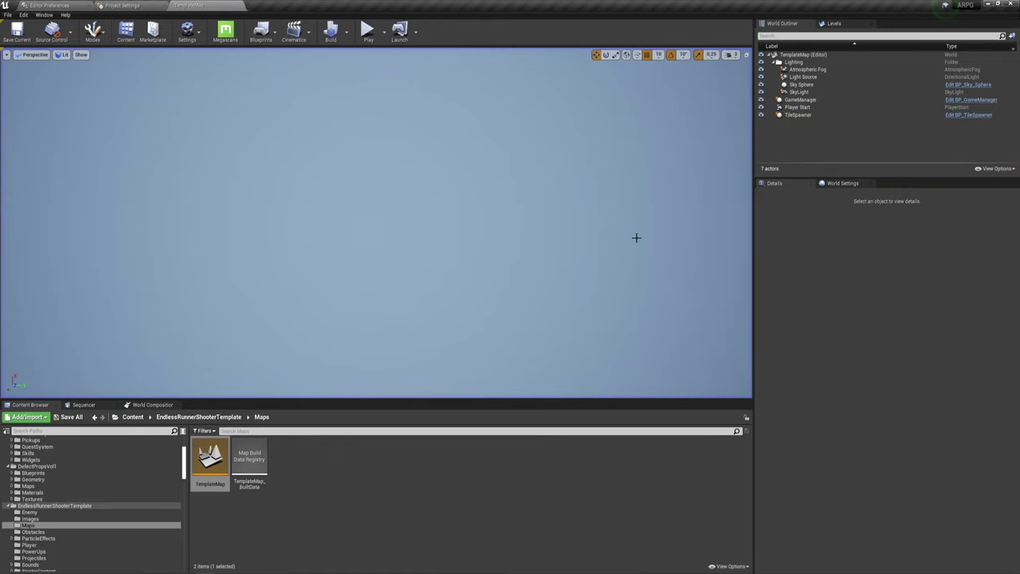
pyautogui.click(369, 32)
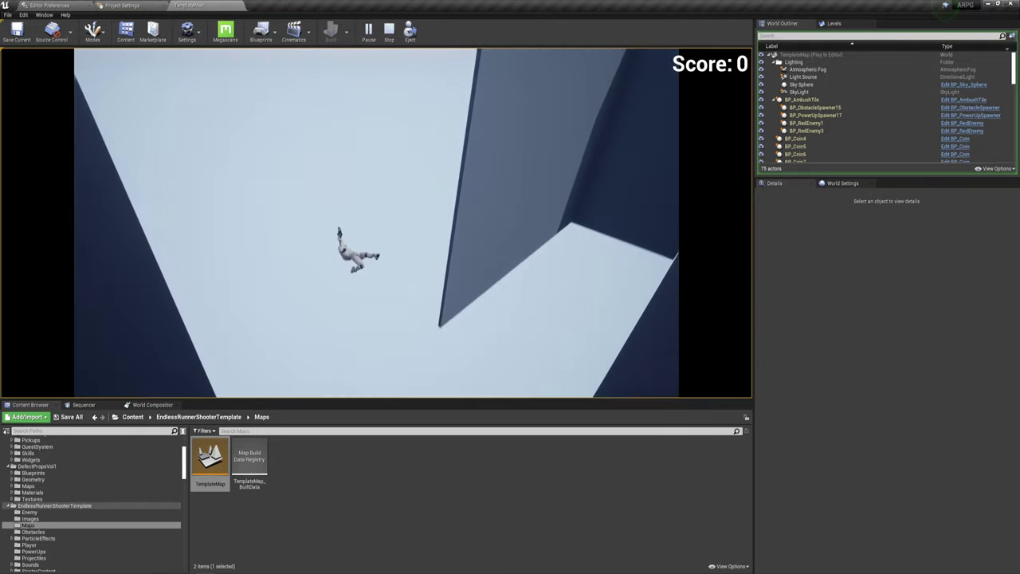
pyautogui.press('Escape')
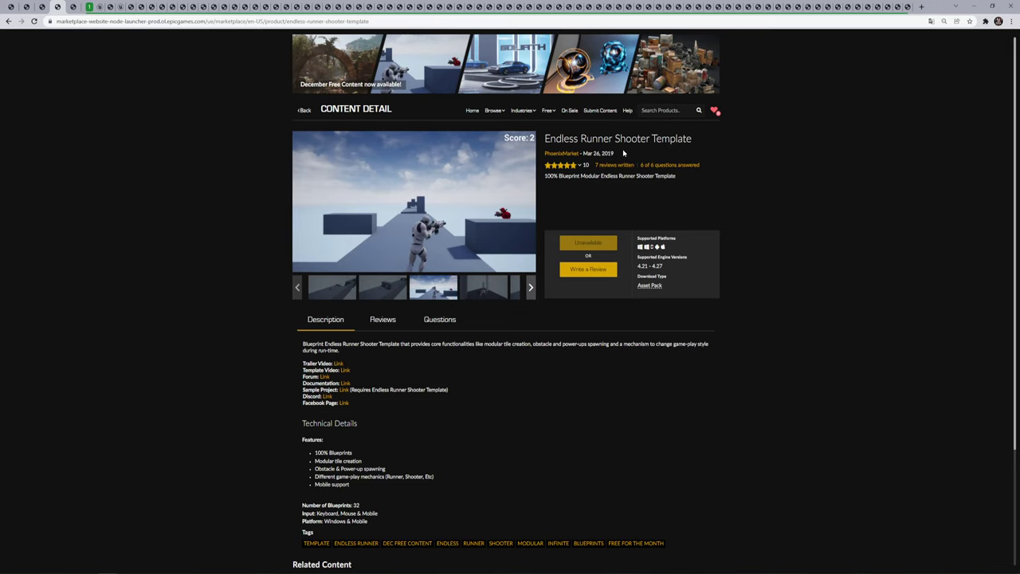
# - Scroll through the Endless Runner Shooter Template store page, then close its tab
pyautogui.scroll(-2, 543, 387)
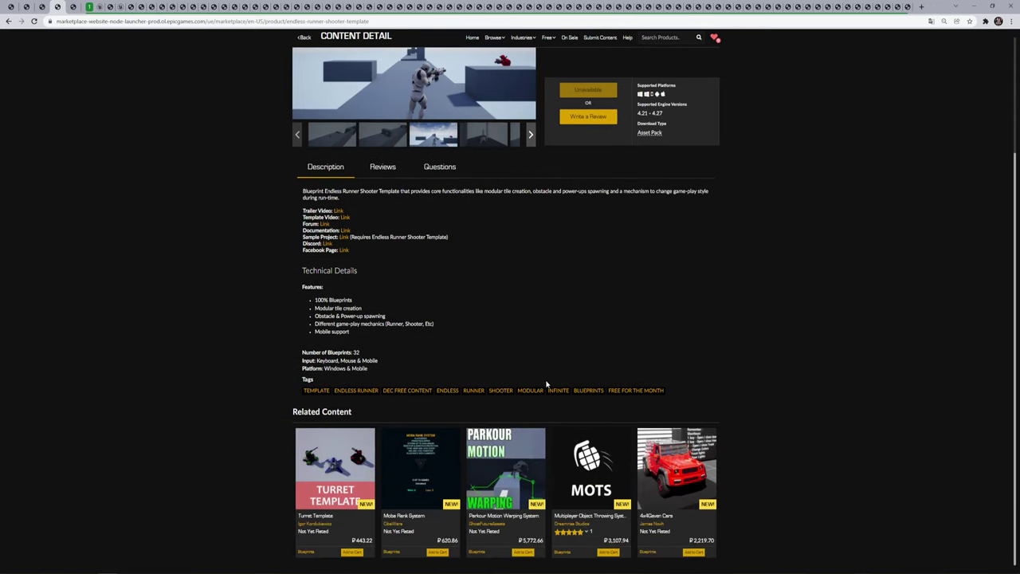
pyautogui.scroll(2, 501, 326)
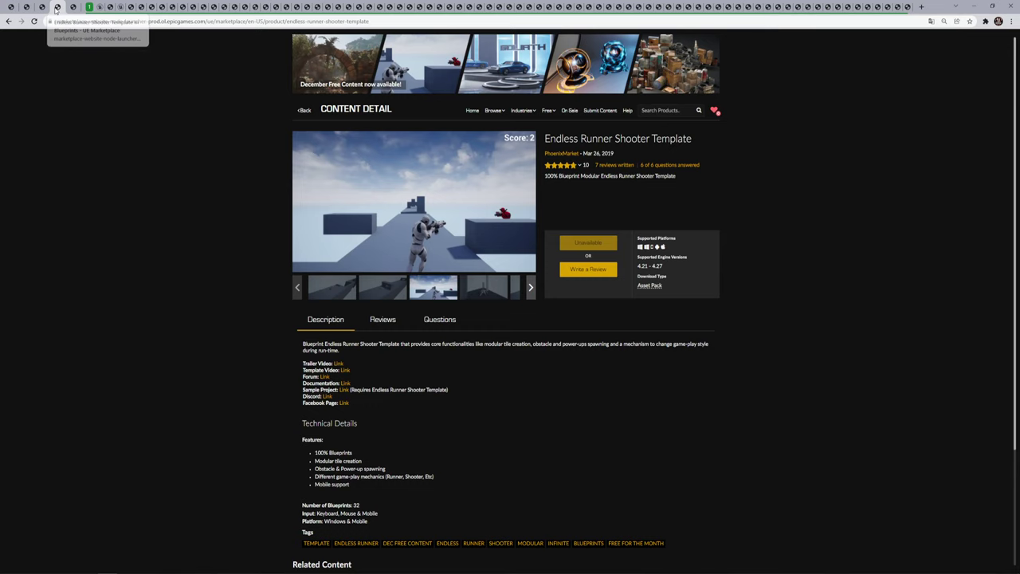
pyautogui.click(56, 8)
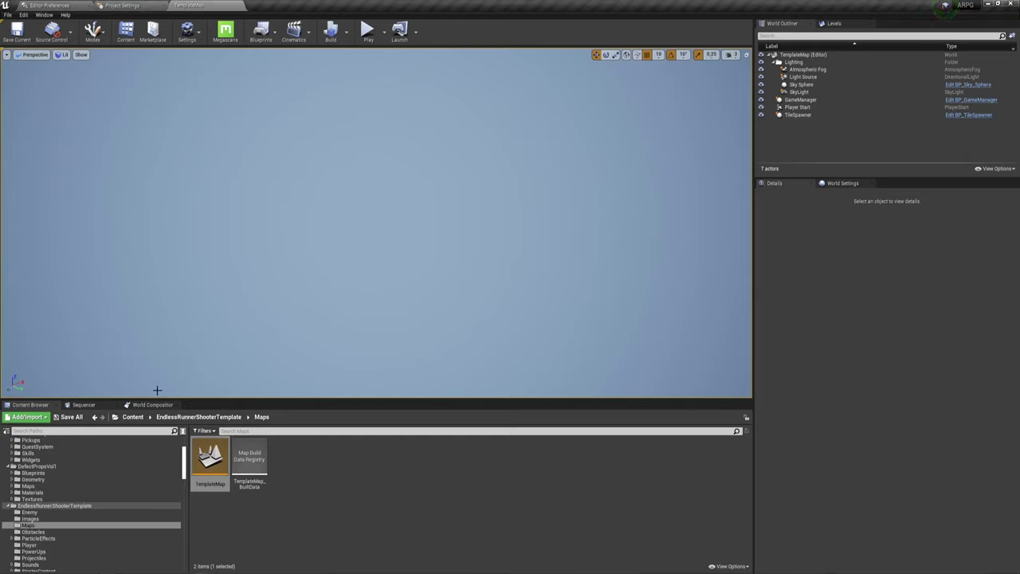
# - Open ModularLostRuinKit's ExampleMap from its Maps folder and dismiss the map check Message Log
pyautogui.click(133, 417)
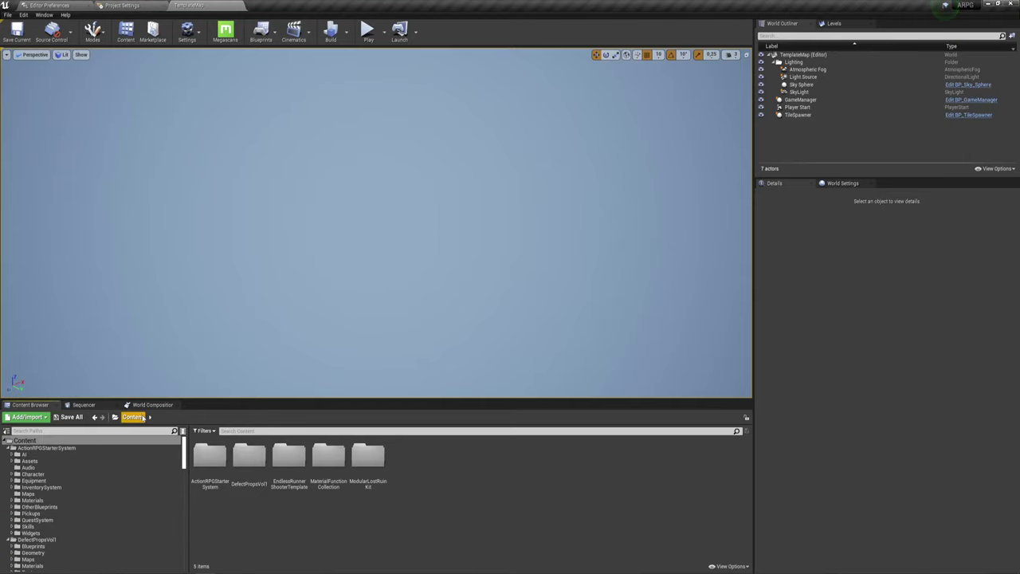
pyautogui.doubleClick(379, 462)
pyautogui.doubleClick(291, 455)
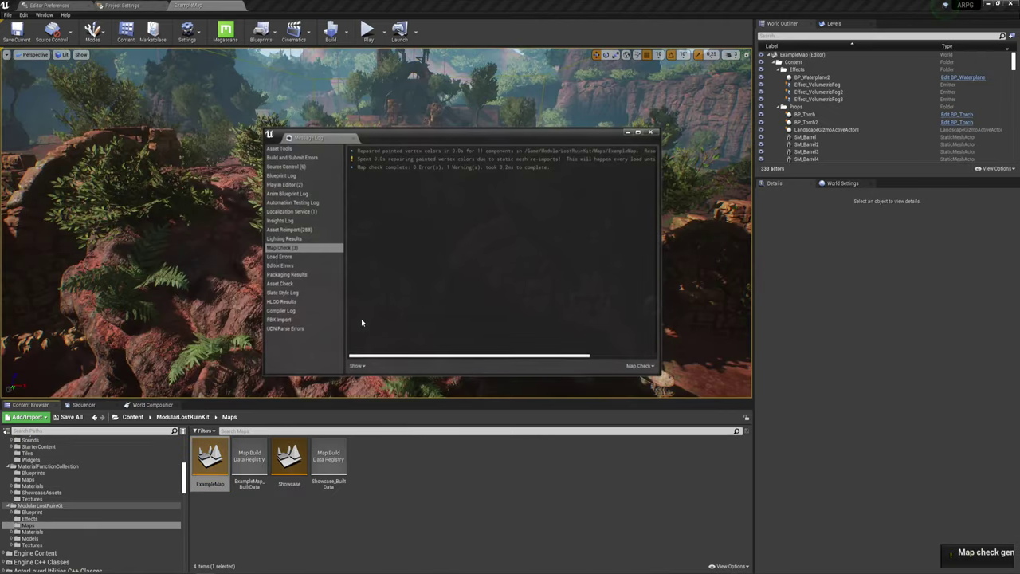
pyautogui.click(653, 132)
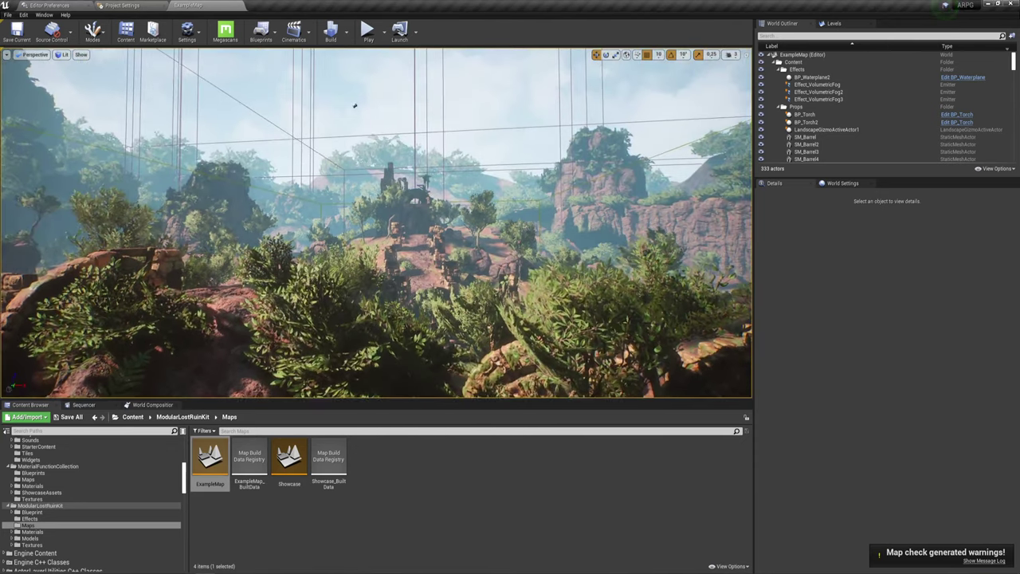
# - Simulate the jungle ExampleMap, turn the camera toward the ruins, then stop the simulation
pyautogui.click(383, 38)
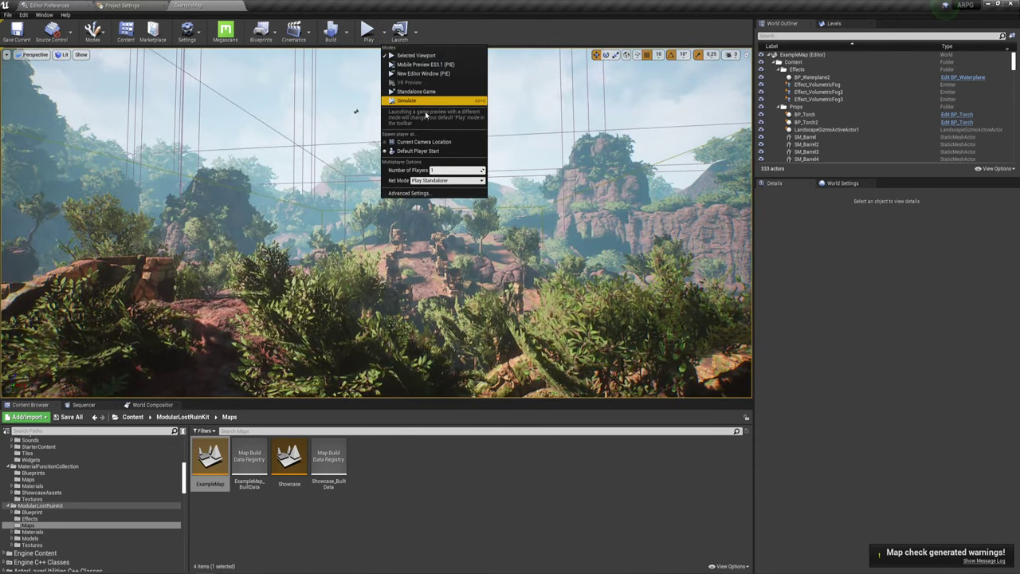
pyautogui.click(423, 91)
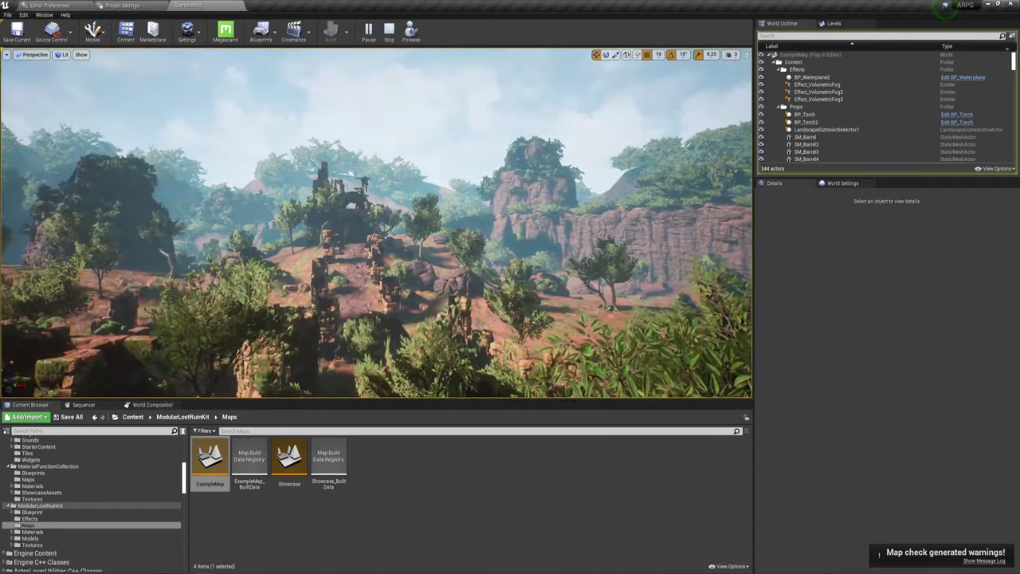
pyautogui.moveTo(412, 128); pyautogui.dragTo(412, 128, button='right')
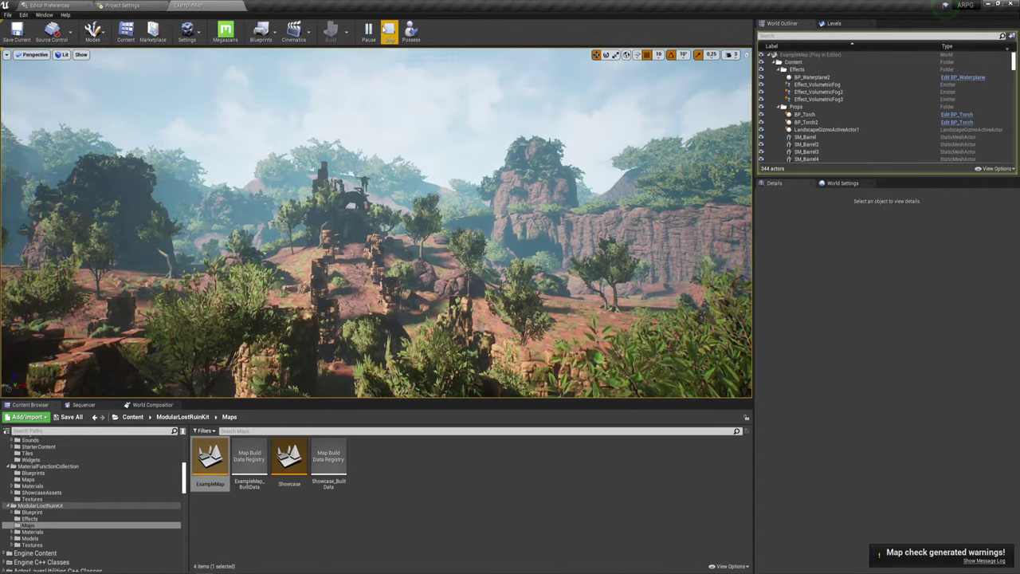
pyautogui.click(389, 32)
# - Adjust the viewport camera speed and fly the camera down and across the ruins
pyautogui.moveTo(295, 206); pyautogui.dragTo(382, 190, button='right')
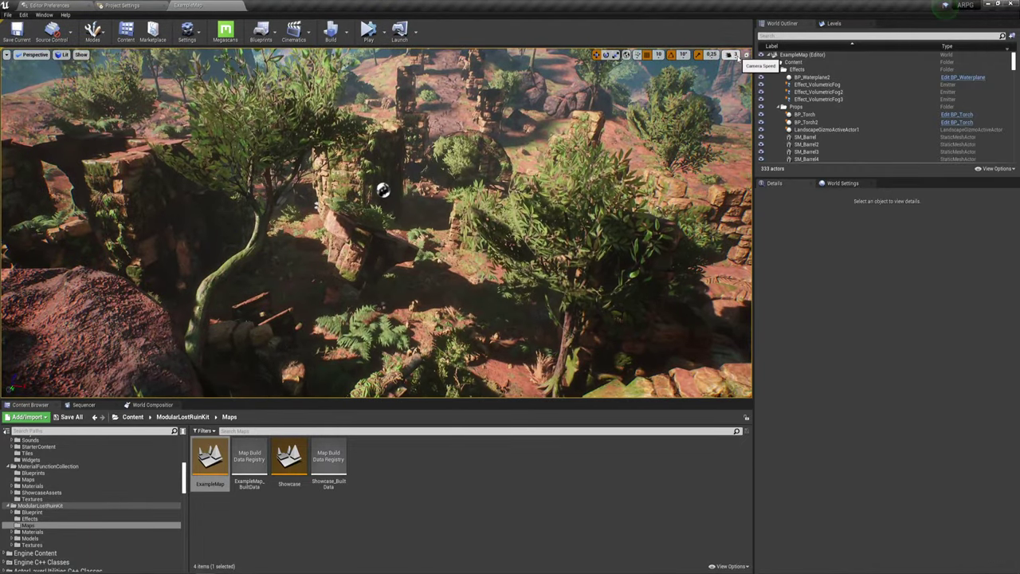
pyautogui.click(730, 54)
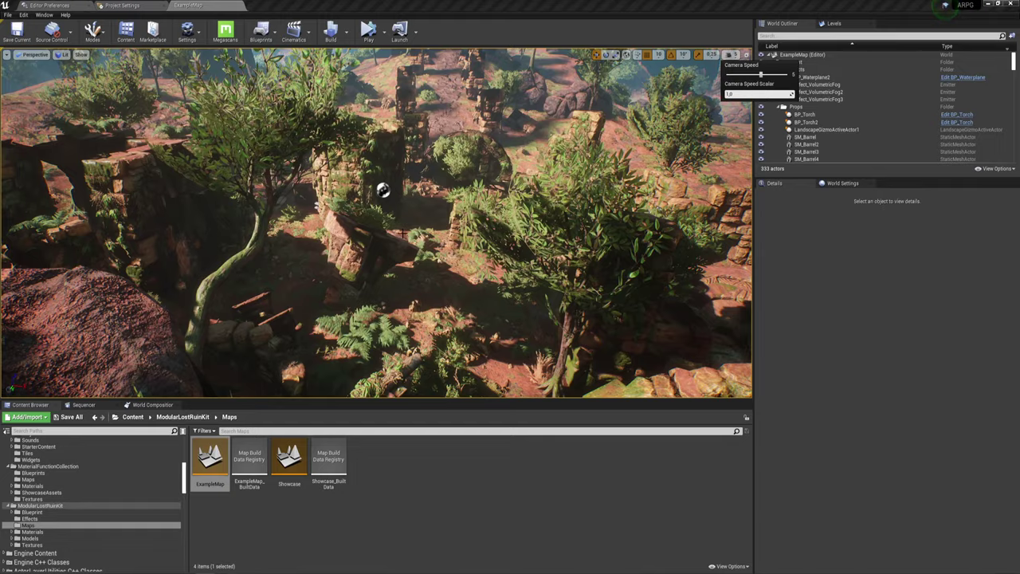
pyautogui.moveTo(383, 189)
pyautogui.mouseDown(button='right')
pyautogui.moveTo(280, 263)
pyautogui.moveTo(263, 262)
pyautogui.mouseUp(button='right')
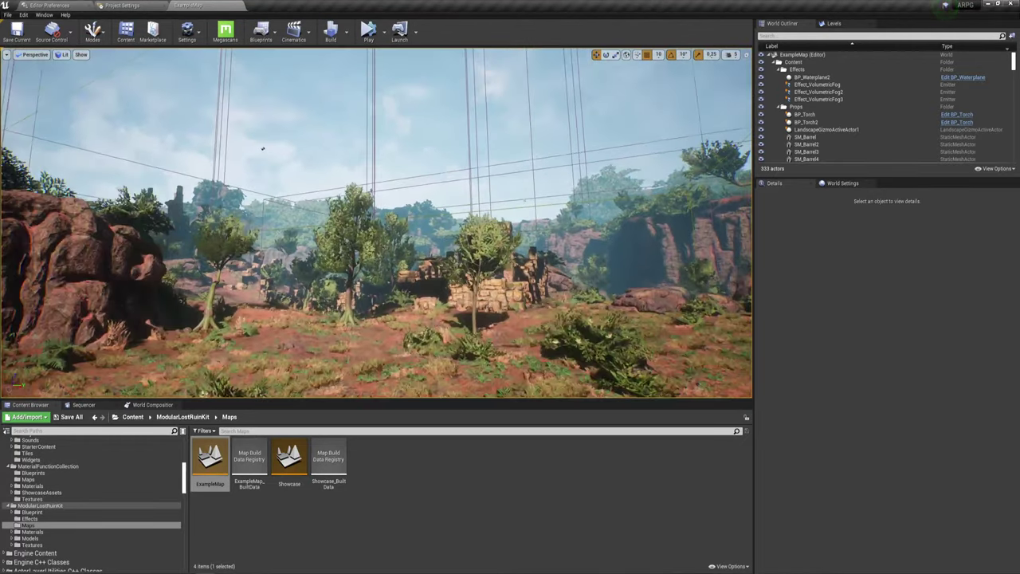
# - Play the jungle level and walk the character toward the upper ruins
pyautogui.click(385, 30)
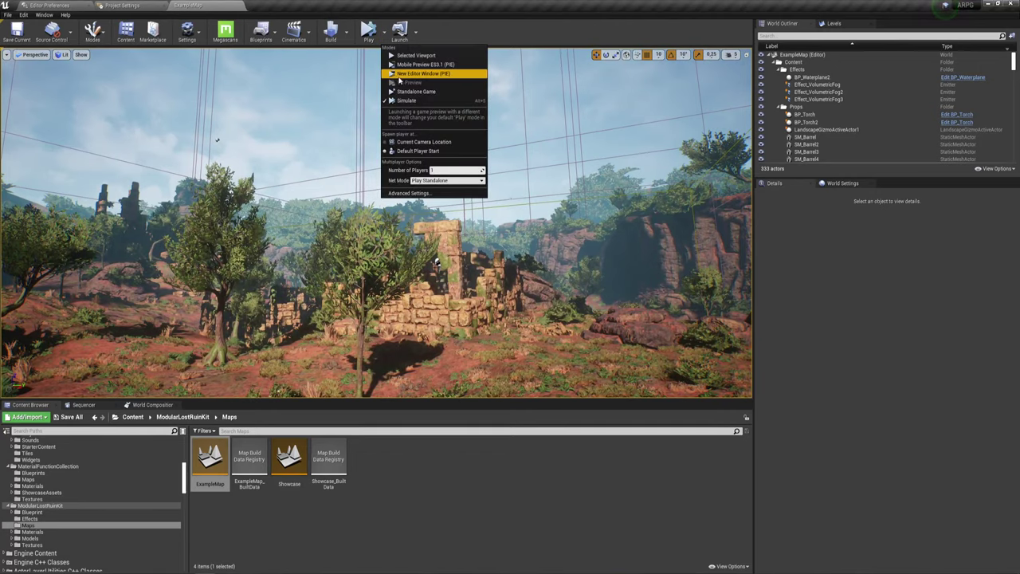
pyautogui.click(416, 55)
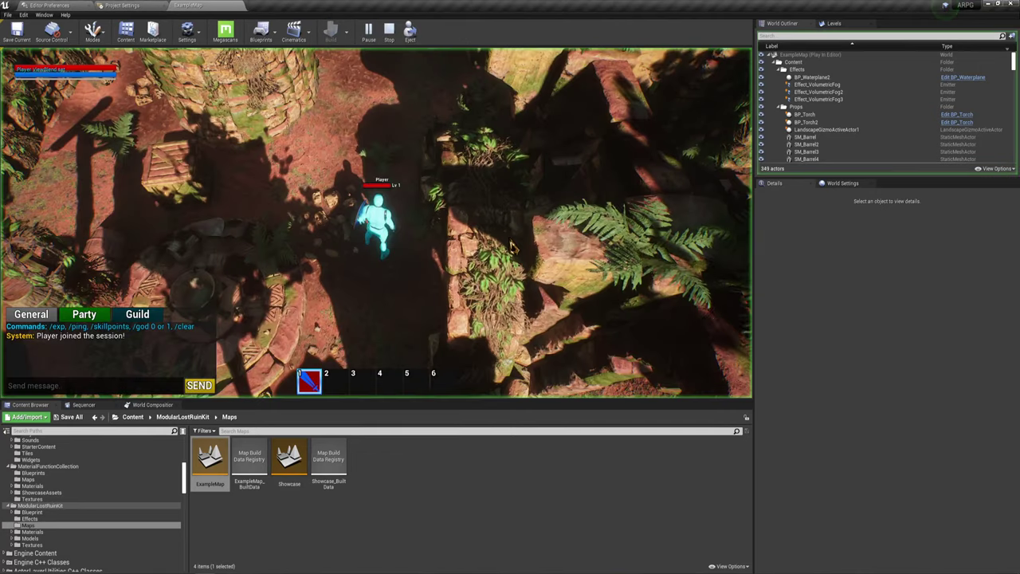
pyautogui.click(403, 127)
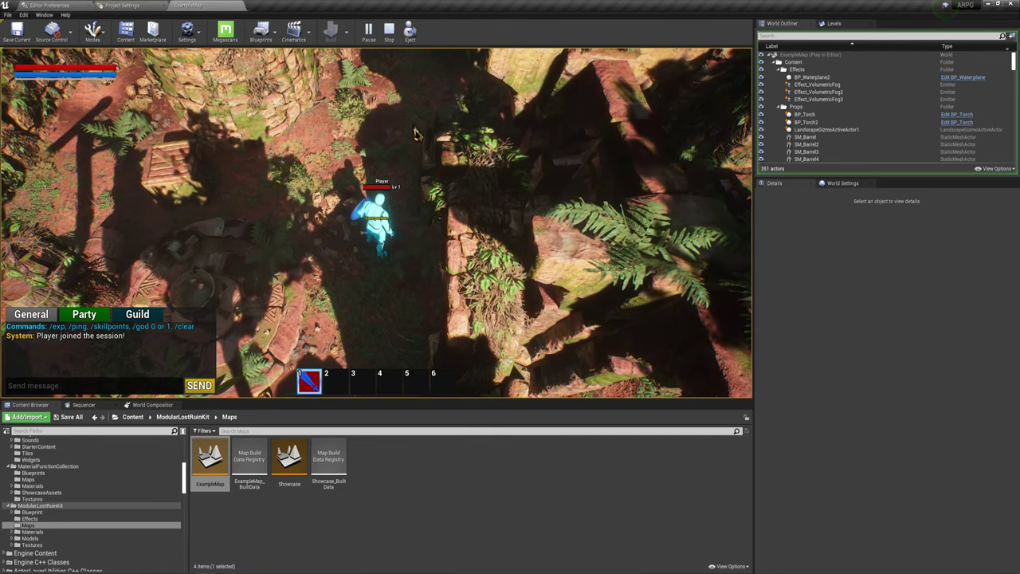
pyautogui.click(468, 82)
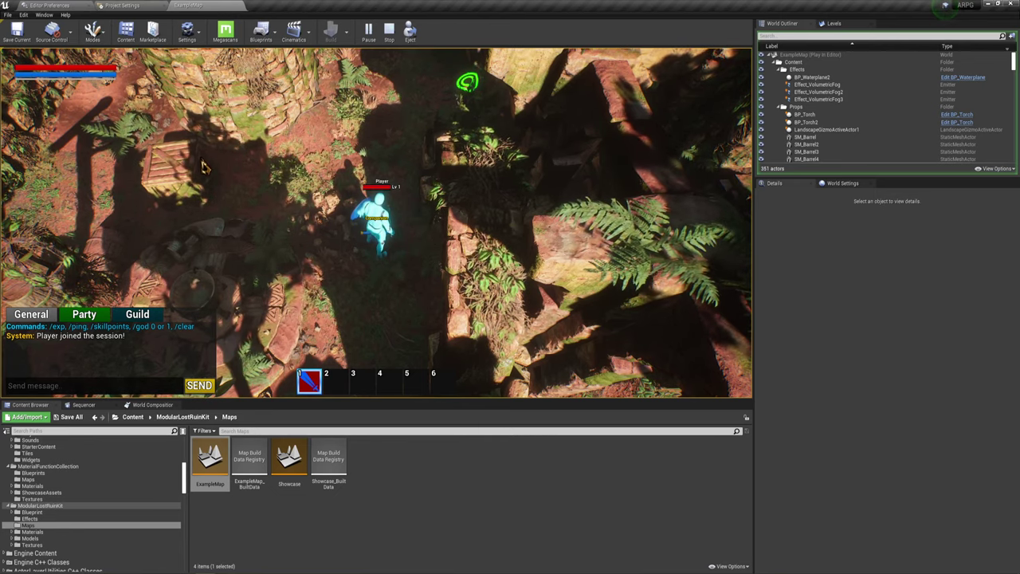
# - Cycle through lighting-only, shader complexity, wireframe, lit and detail lighting views, then stop playing
pyautogui.press('F4')
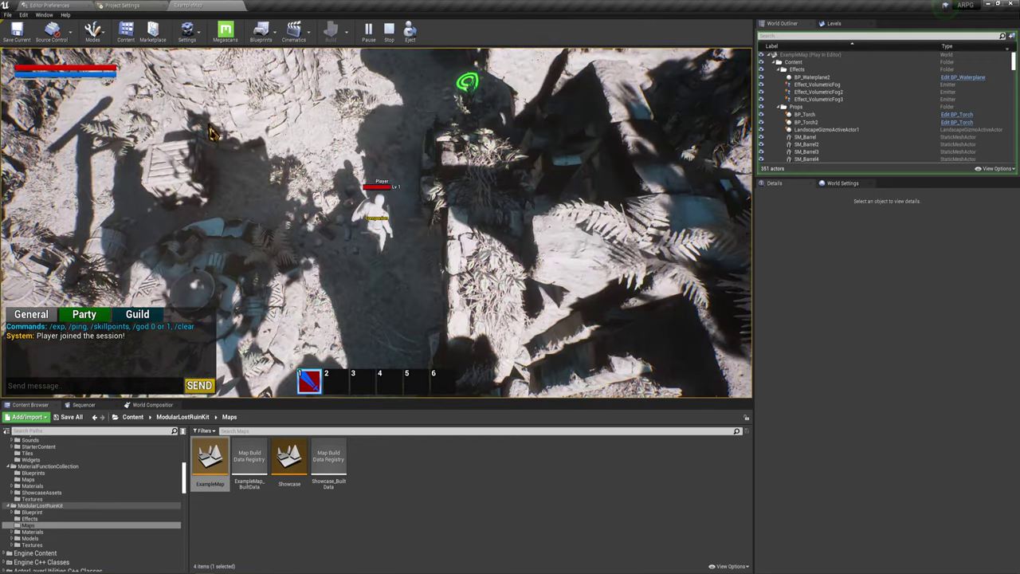
pyautogui.press('F5')
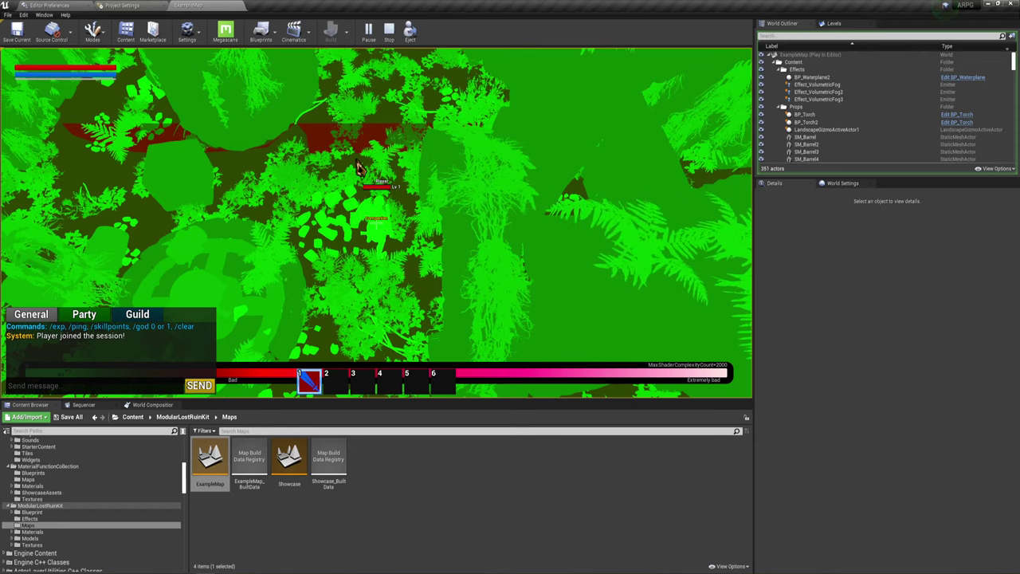
pyautogui.press('F1')
pyautogui.press('F3')
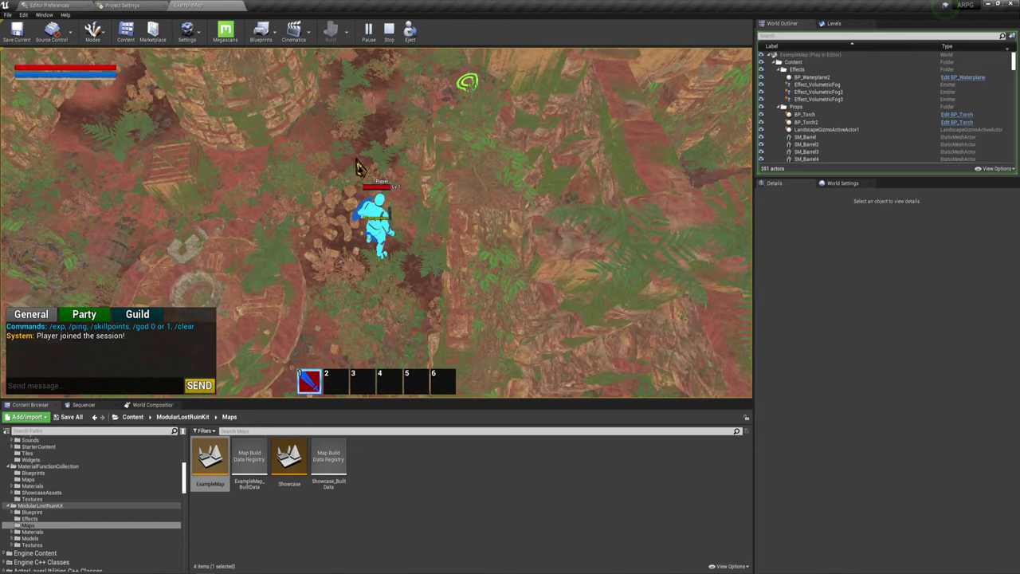
pyautogui.press('F3')
pyautogui.press('F4')
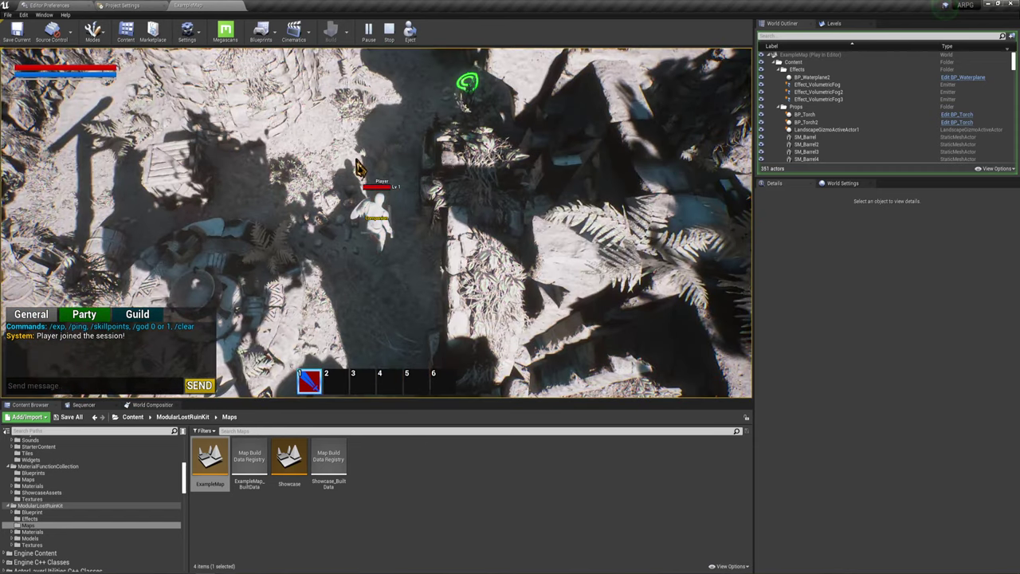
pyautogui.press('Escape')
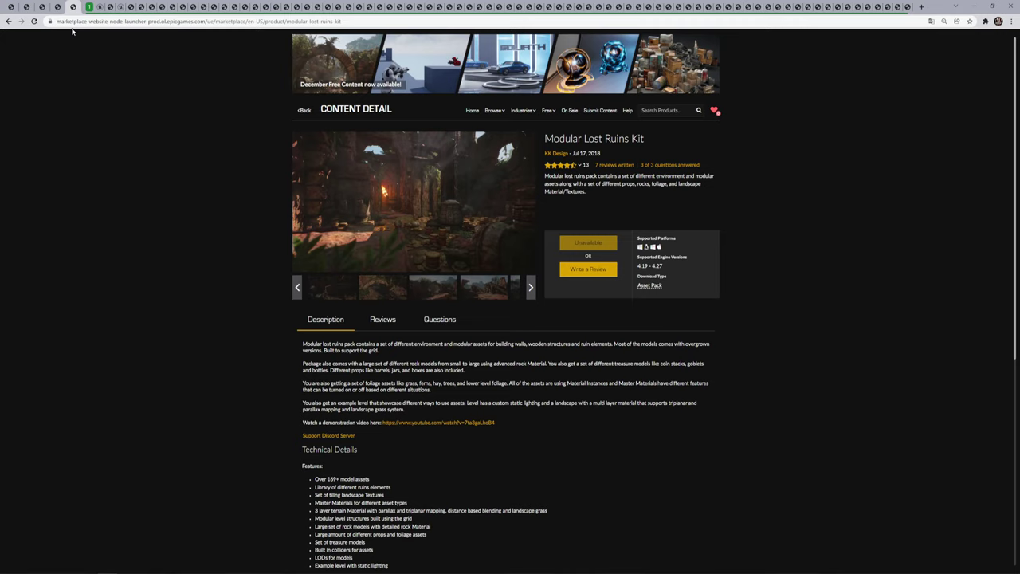
# - Switch to the Kraken product page and browse through its preview images
pyautogui.hotkey('ctrl', 'Tab')
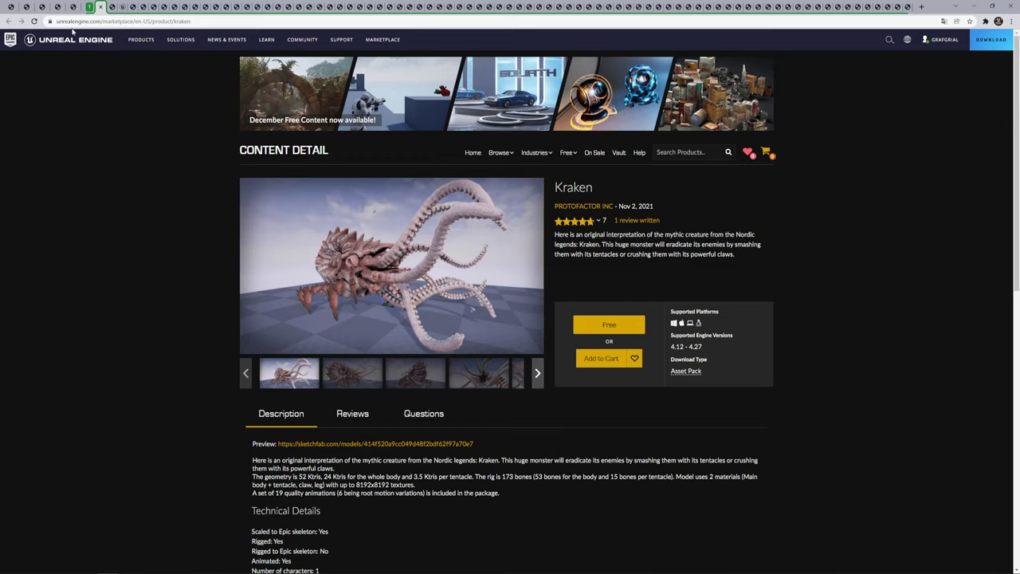
pyautogui.click(346, 385)
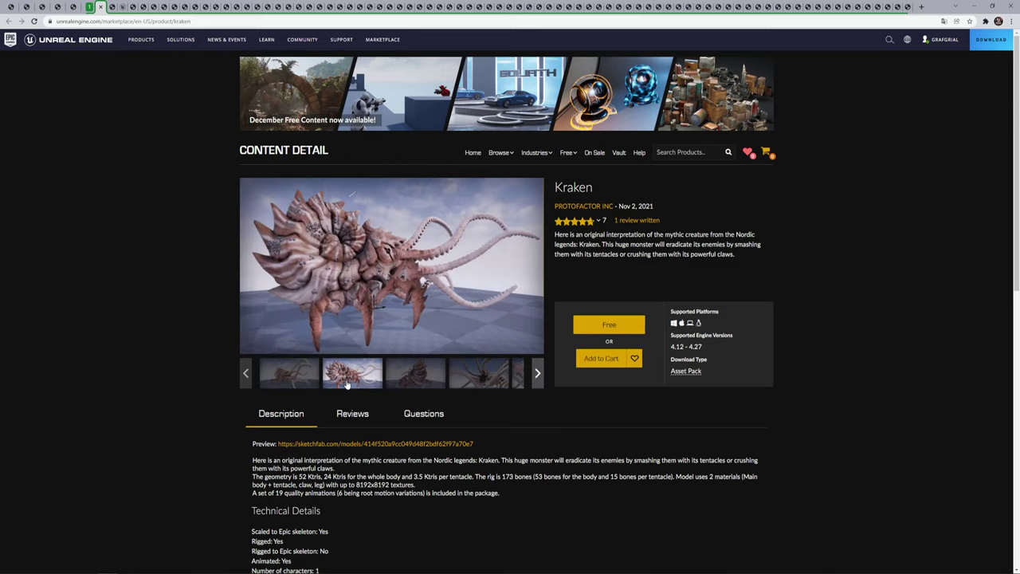
pyautogui.click(401, 381)
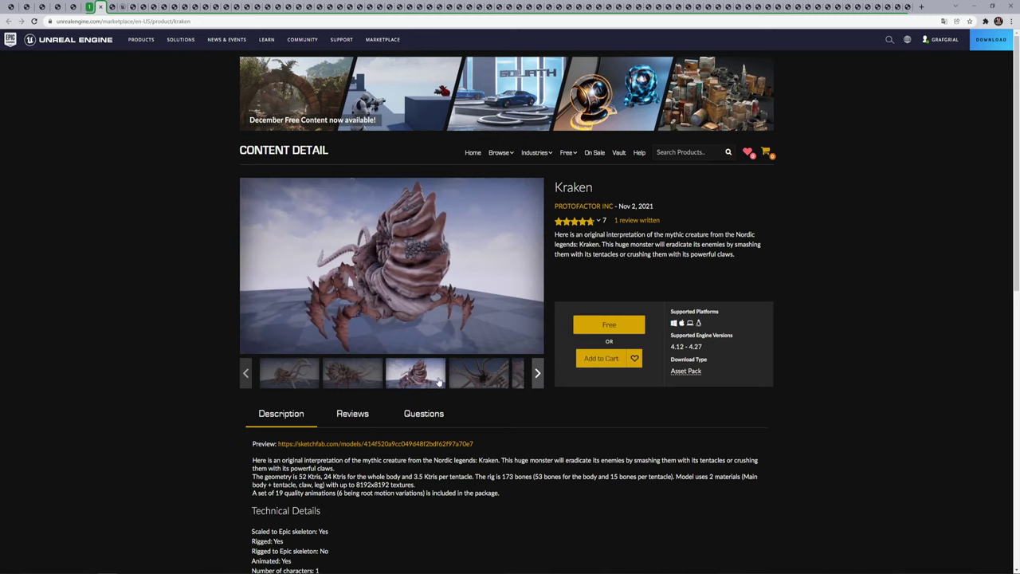
pyautogui.click(472, 379)
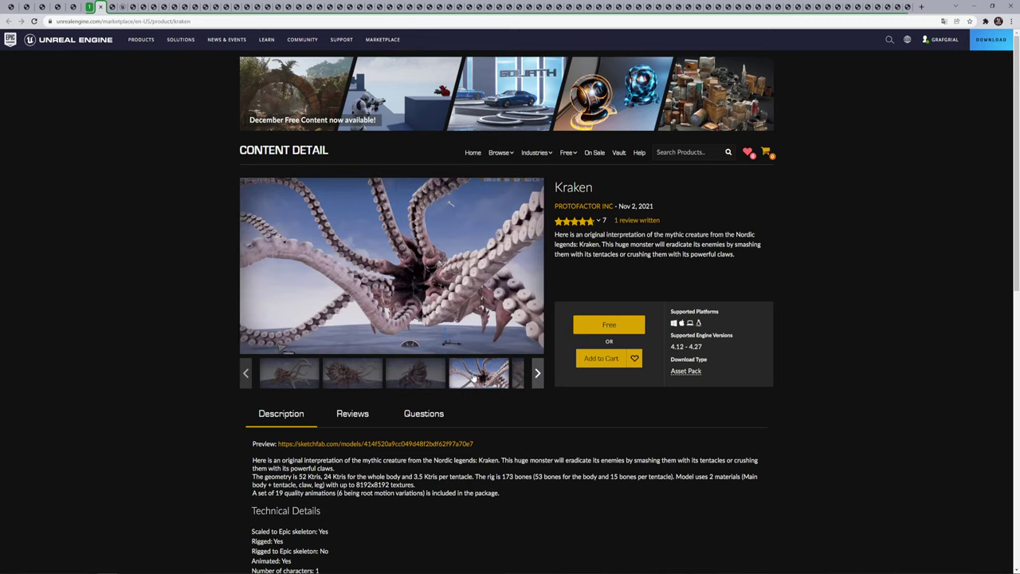
pyautogui.click(538, 373)
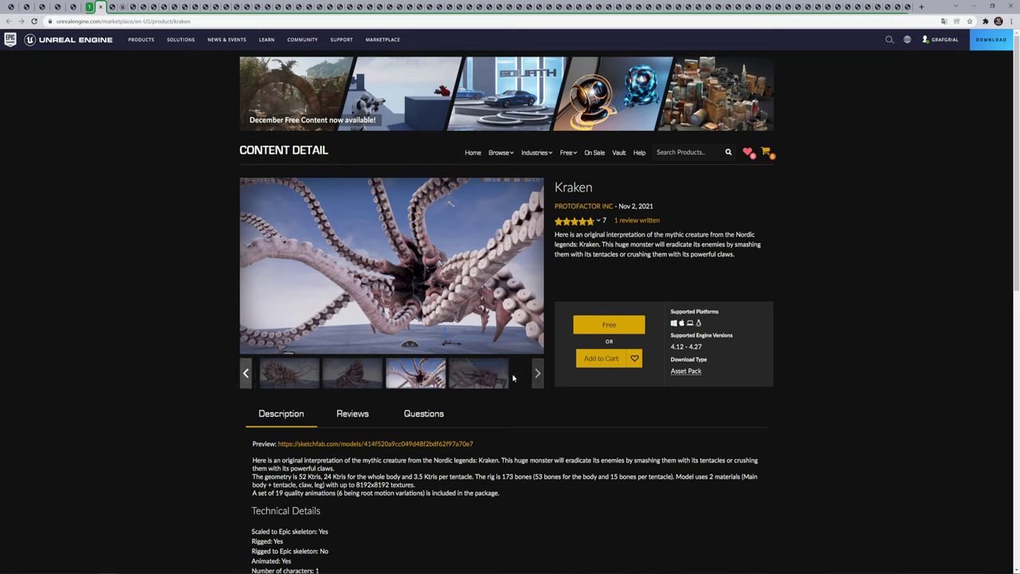
pyautogui.click(473, 380)
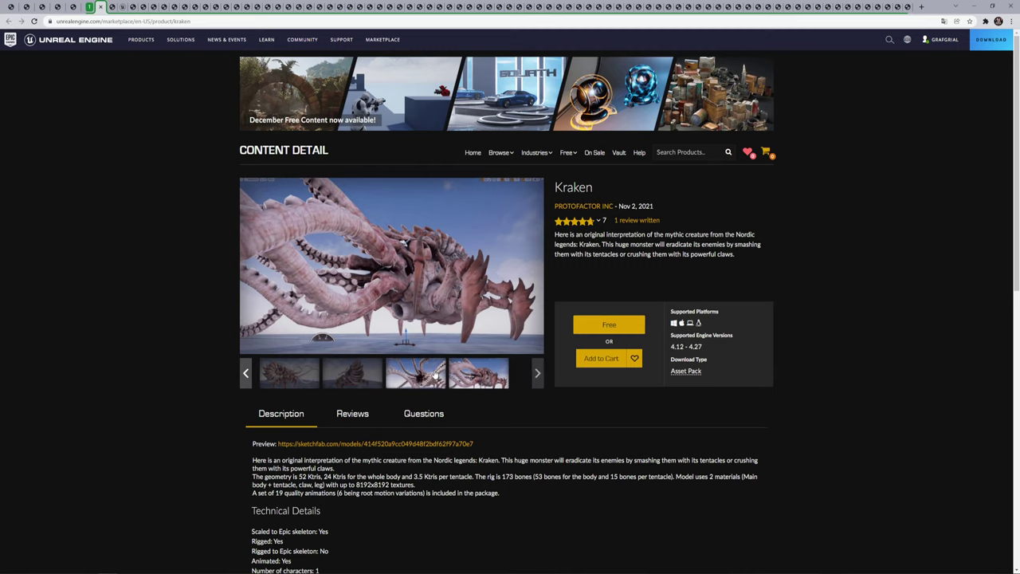
pyautogui.click(436, 374)
pyautogui.moveTo(197, 43)
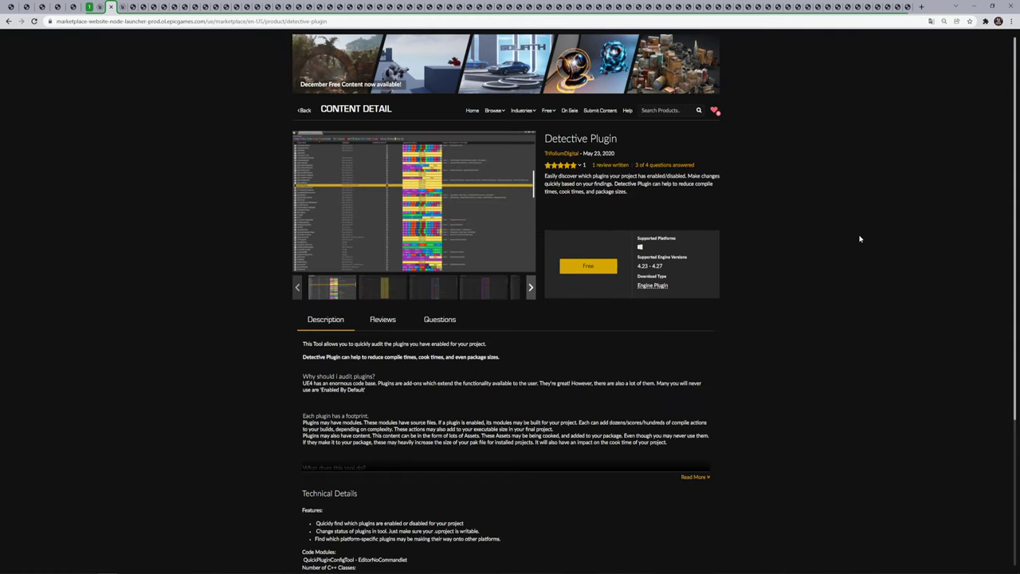
# - Translate the Detective Plugin page into Russian
pyautogui.rightClick(821, 166)
pyautogui.click(930, 21)
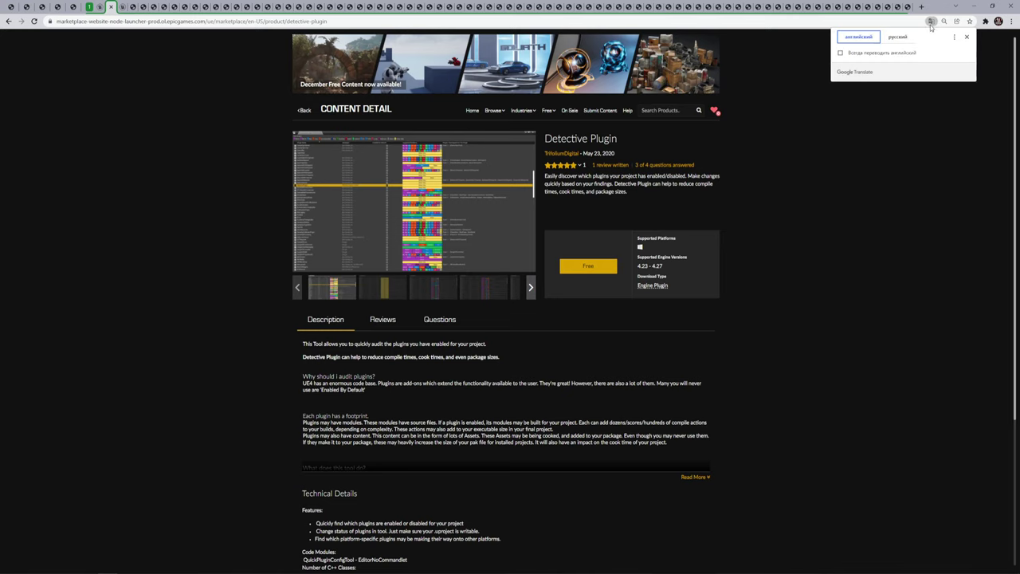
pyautogui.click(899, 37)
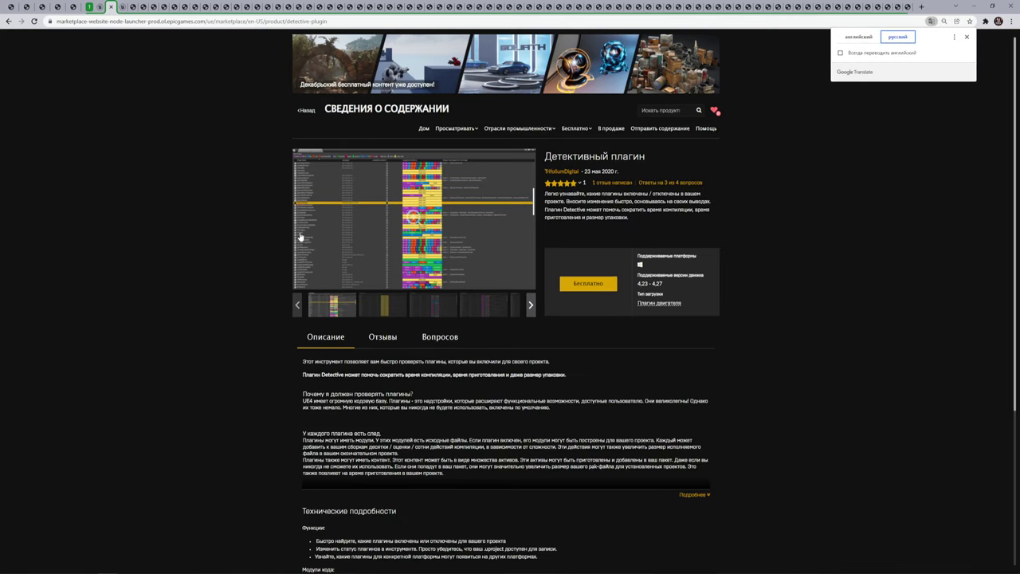
# - View the plugin-list screenshots full screen and select the sentence about reducing compile times
pyautogui.click(386, 228)
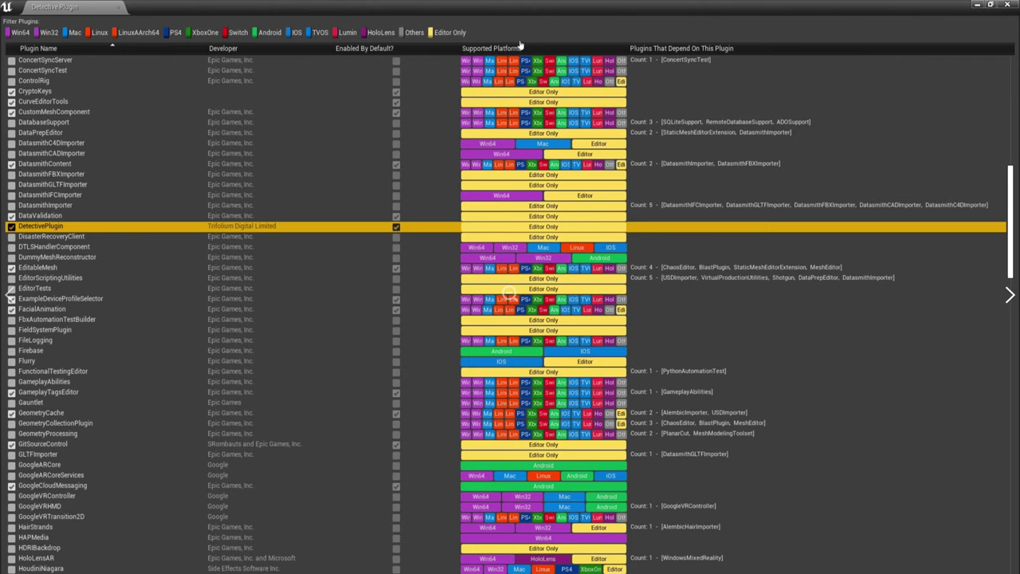
pyautogui.click(1009, 297)
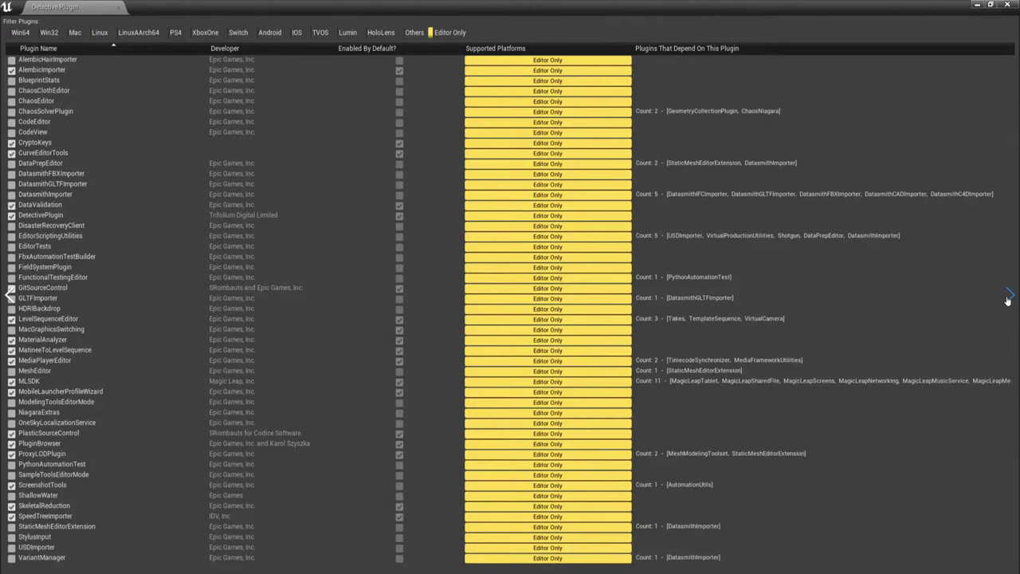
pyautogui.click(1008, 297)
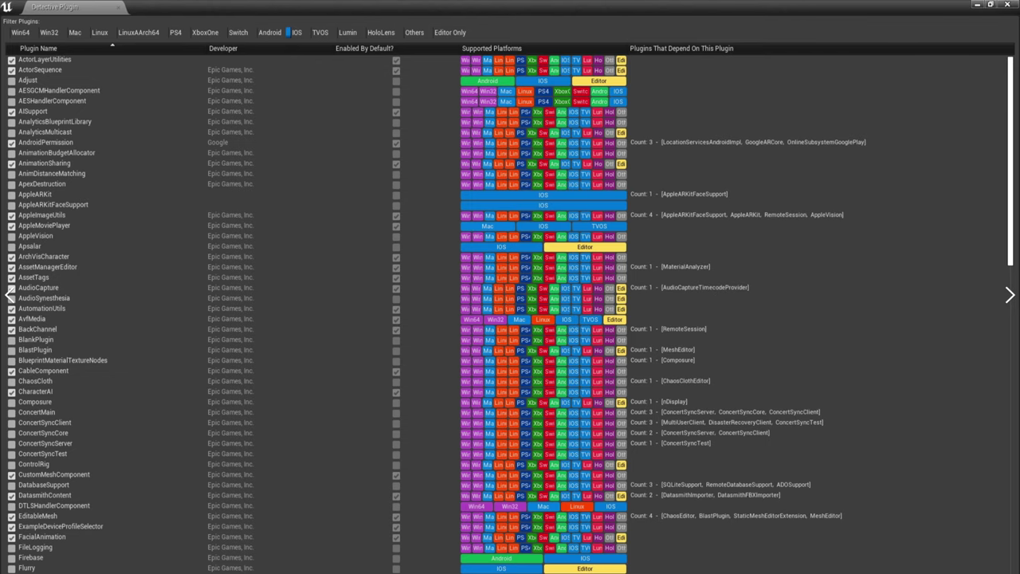
pyautogui.click(1009, 293)
pyautogui.press('Escape')
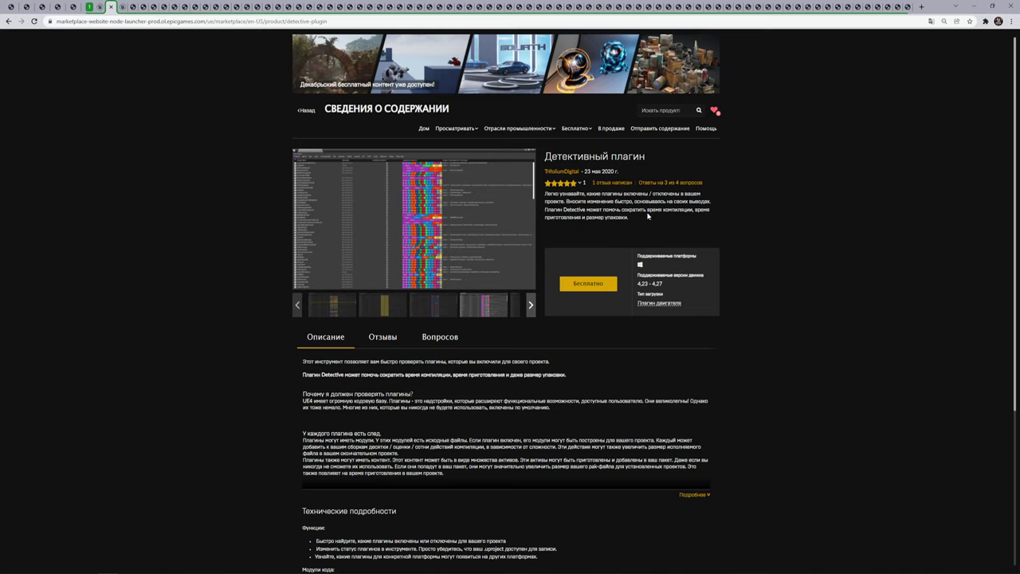
pyautogui.moveTo(586, 209); pyautogui.dragTo(629, 223)
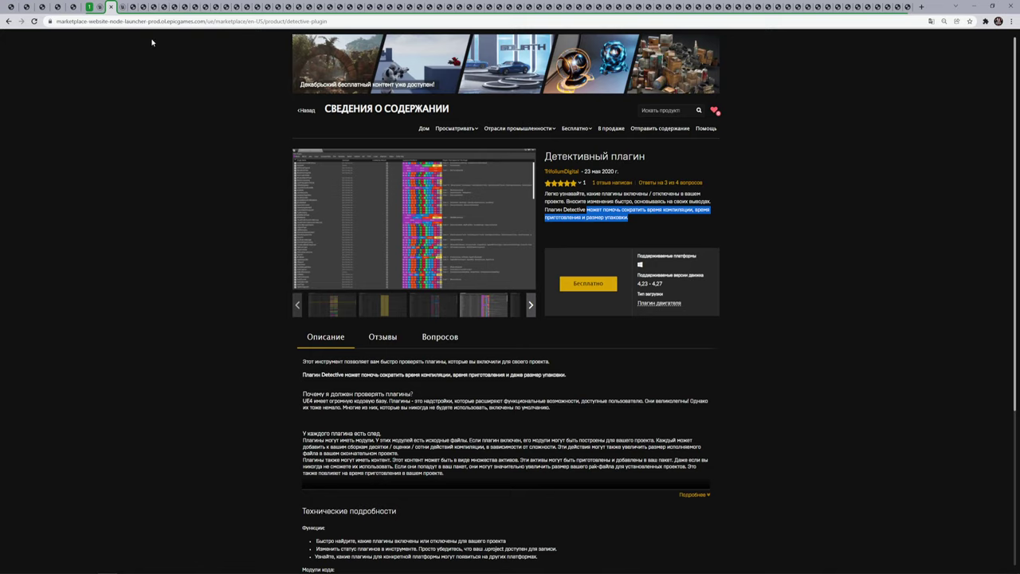
pyautogui.click(121, 8)
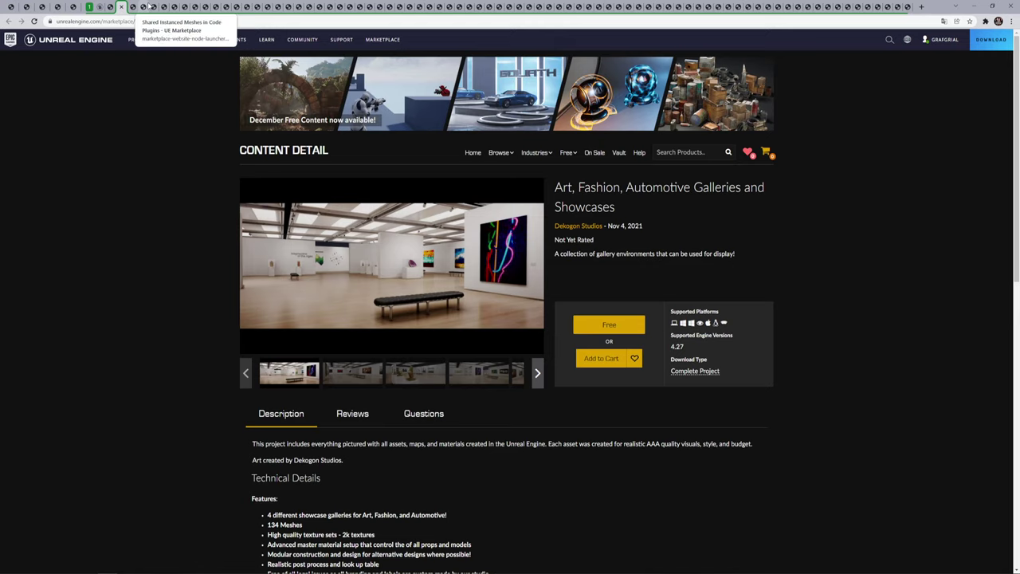
# - Browse the Galleries page previews, including the golden-hand sculpture, car showrooms and asset overview
pyautogui.click(367, 376)
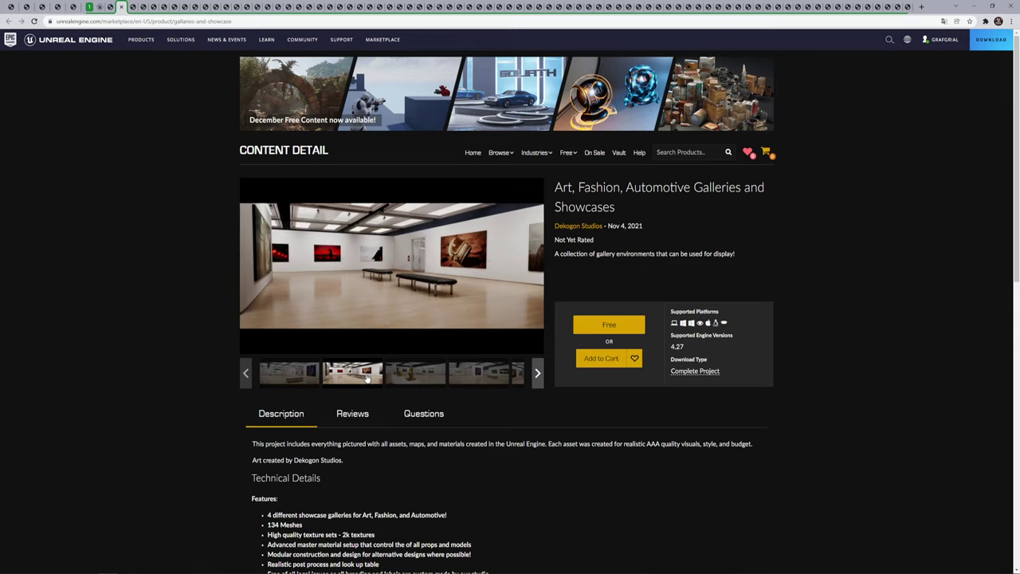
pyautogui.click(428, 375)
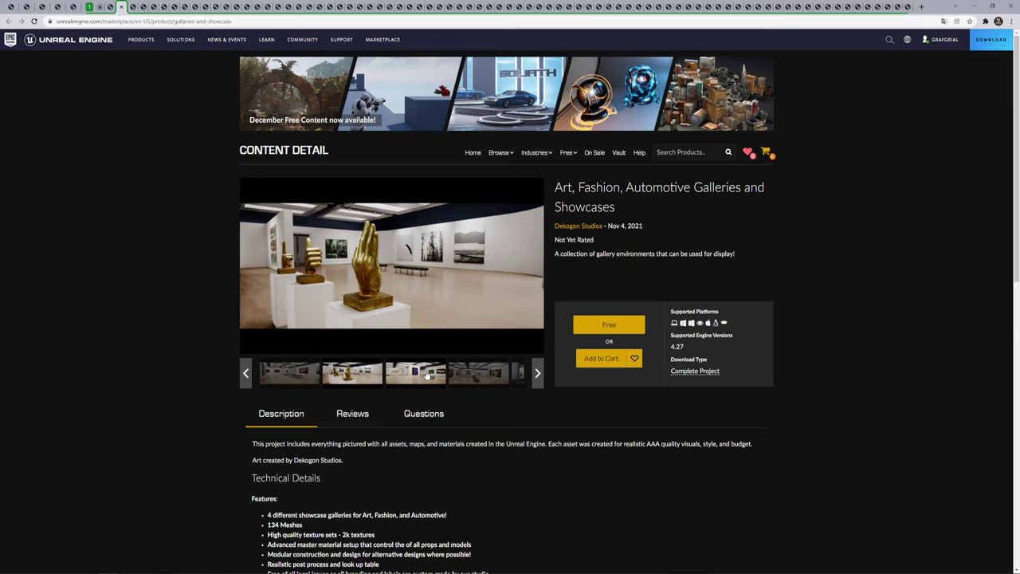
pyautogui.click(479, 373)
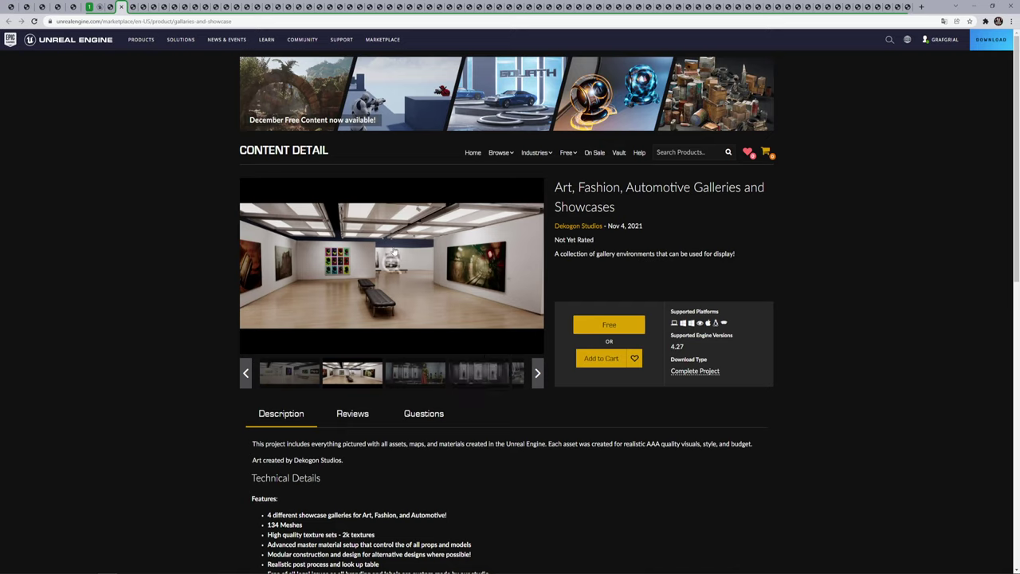
pyautogui.click(538, 373)
pyautogui.click(439, 382)
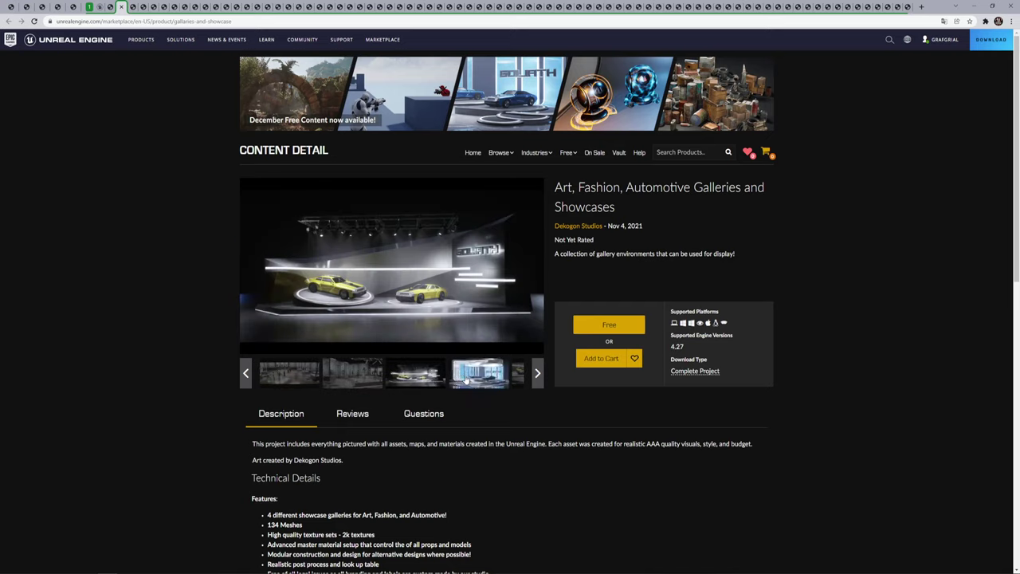
pyautogui.click(467, 380)
pyautogui.click(538, 373)
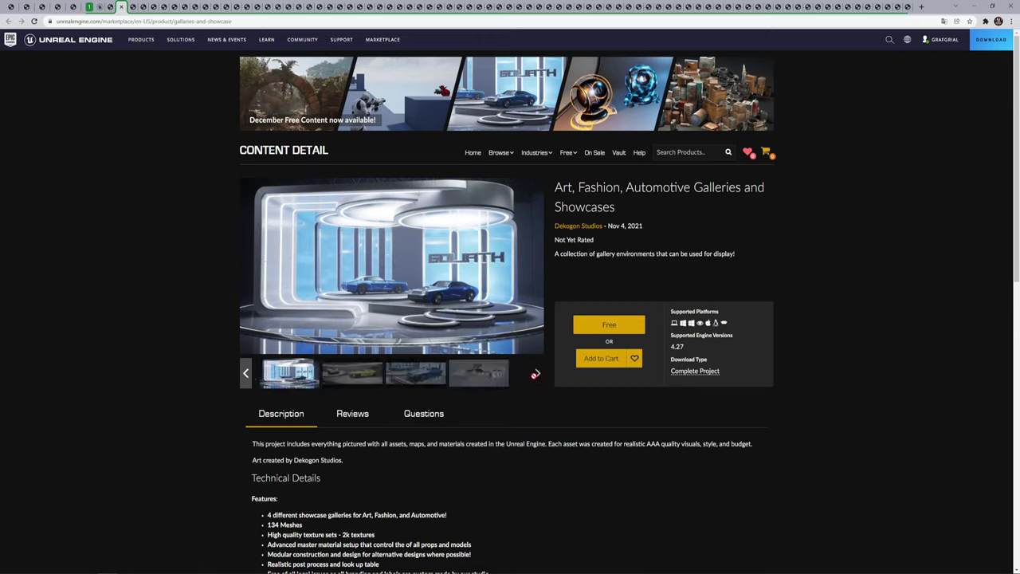
pyautogui.click(435, 384)
pyautogui.click(481, 388)
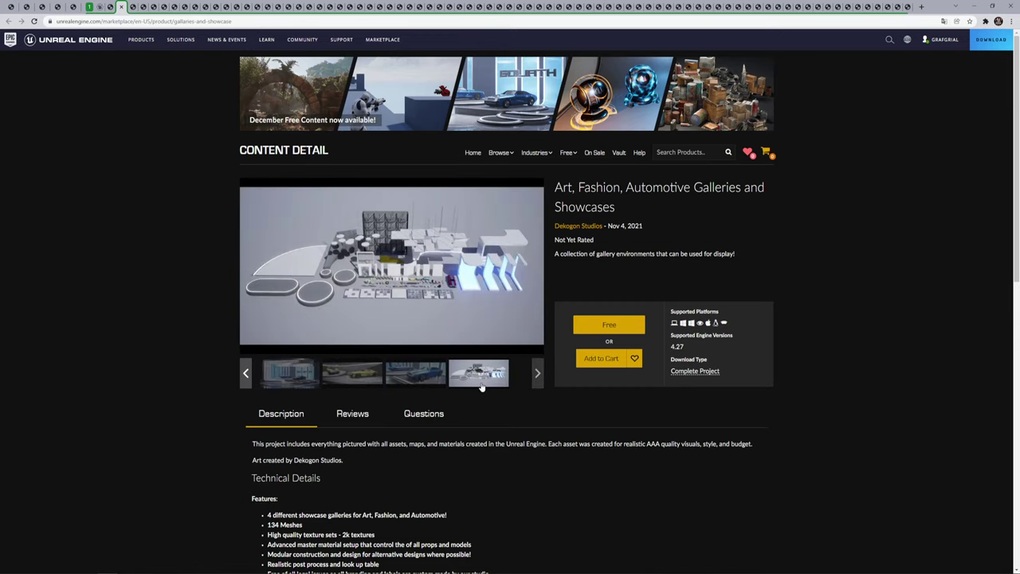
pyautogui.click(429, 381)
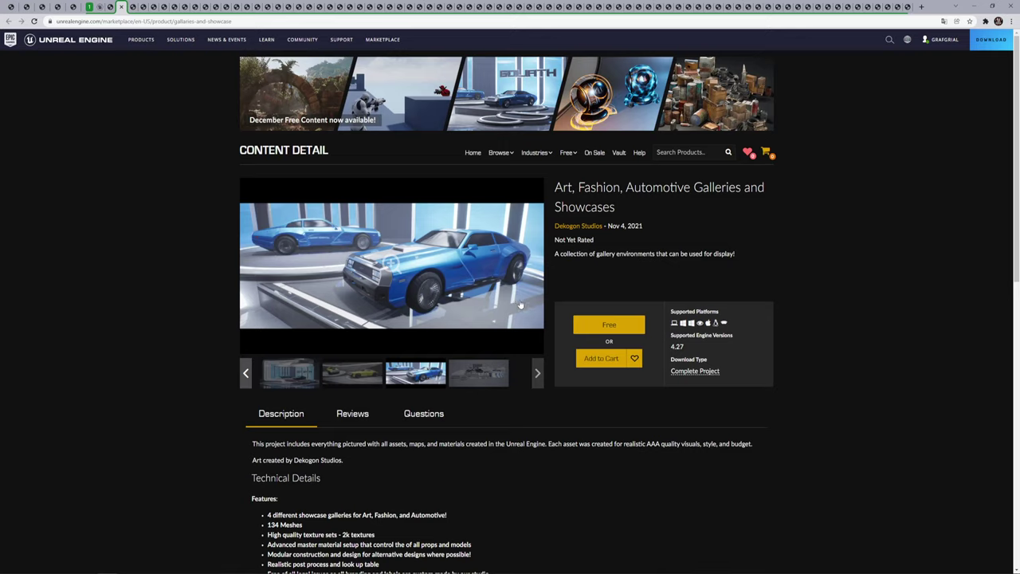
pyautogui.click(538, 374)
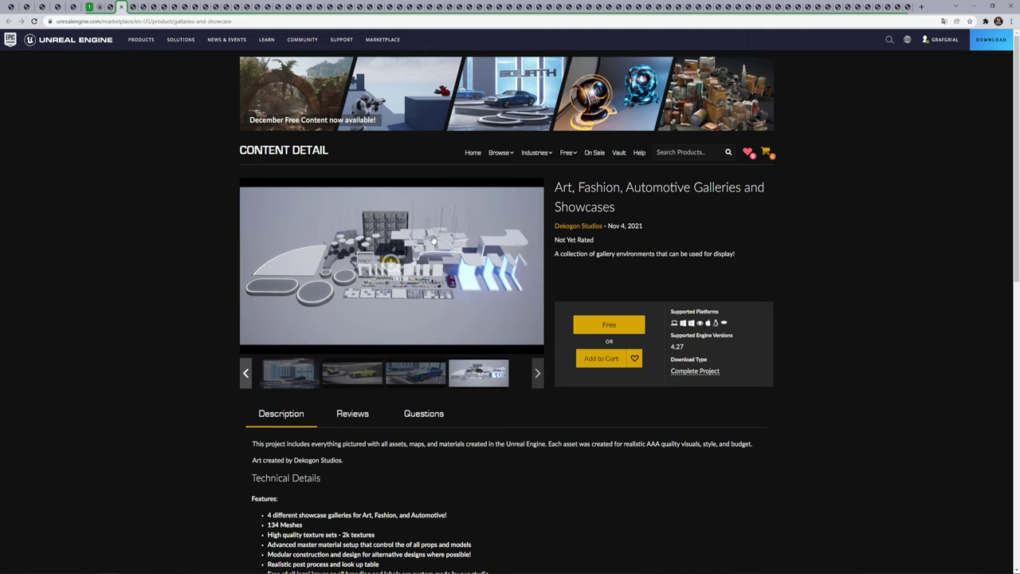
# - Show the Low Poly Shooter Pack's Included Demo Map image full screen
pyautogui.click(122, 7)
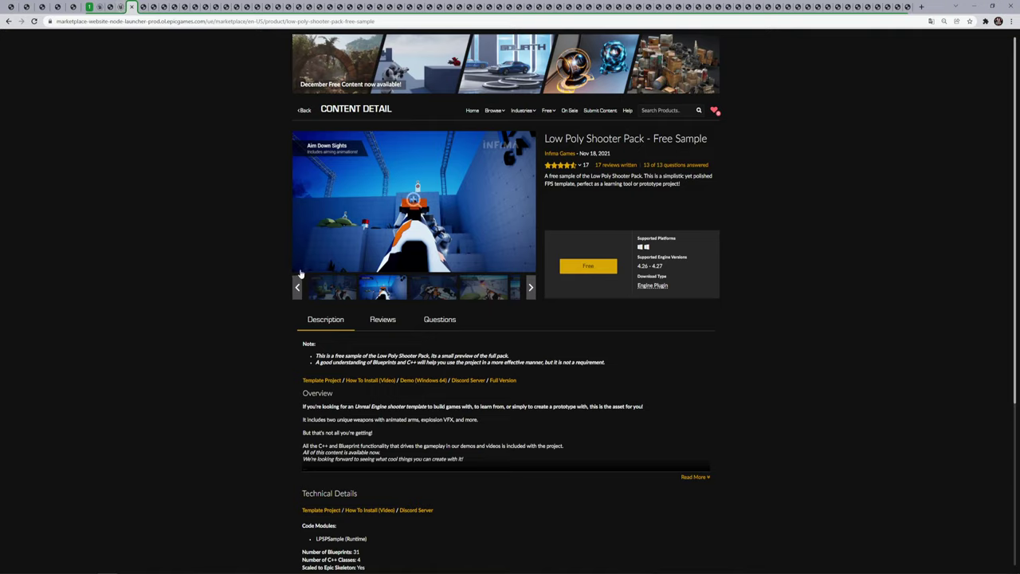
pyautogui.click(324, 292)
pyautogui.click(348, 219)
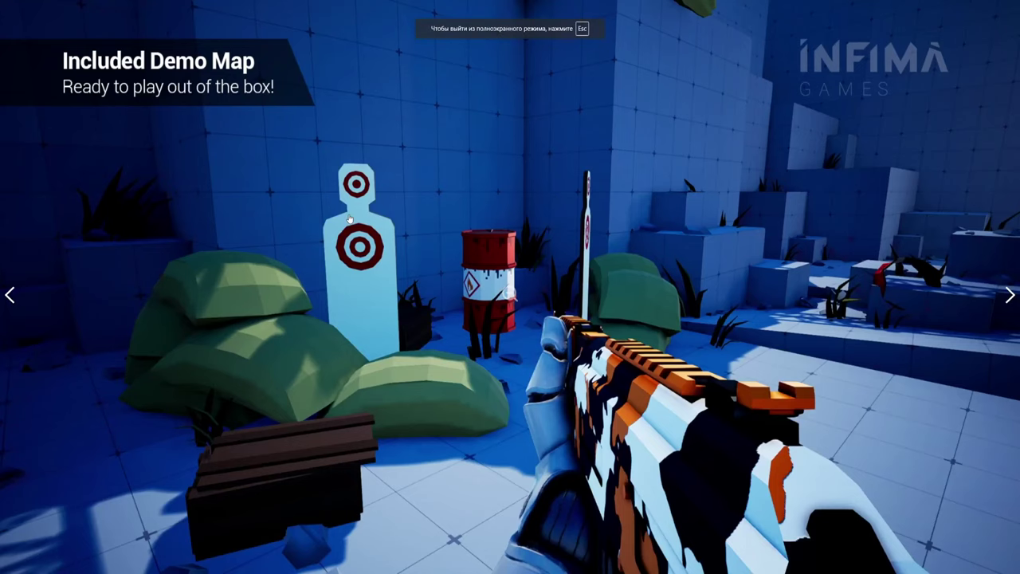
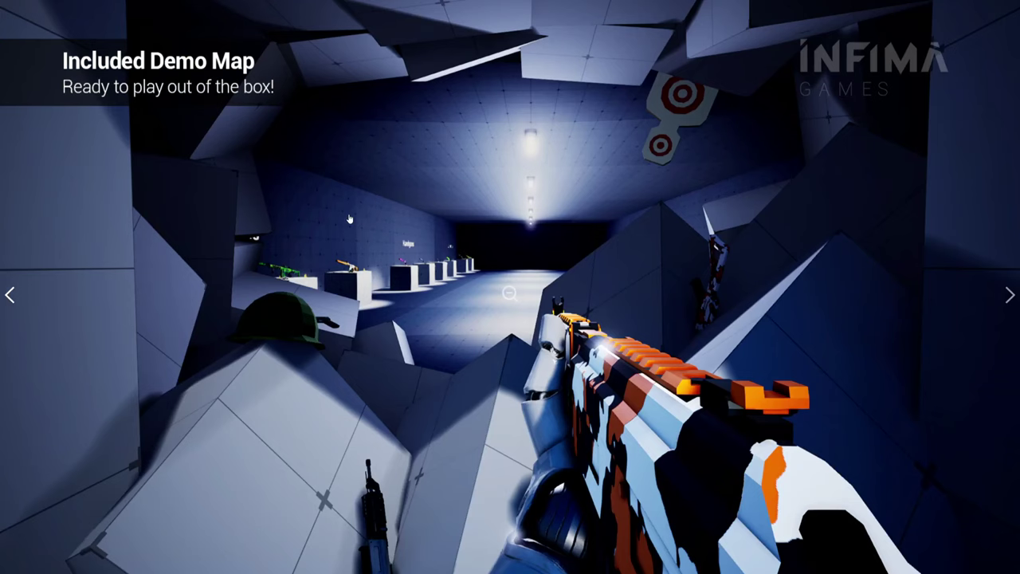
# - Exit the fullscreen demo map image and translate the Shared Instanced Meshes page into Russian
pyautogui.press('Escape')
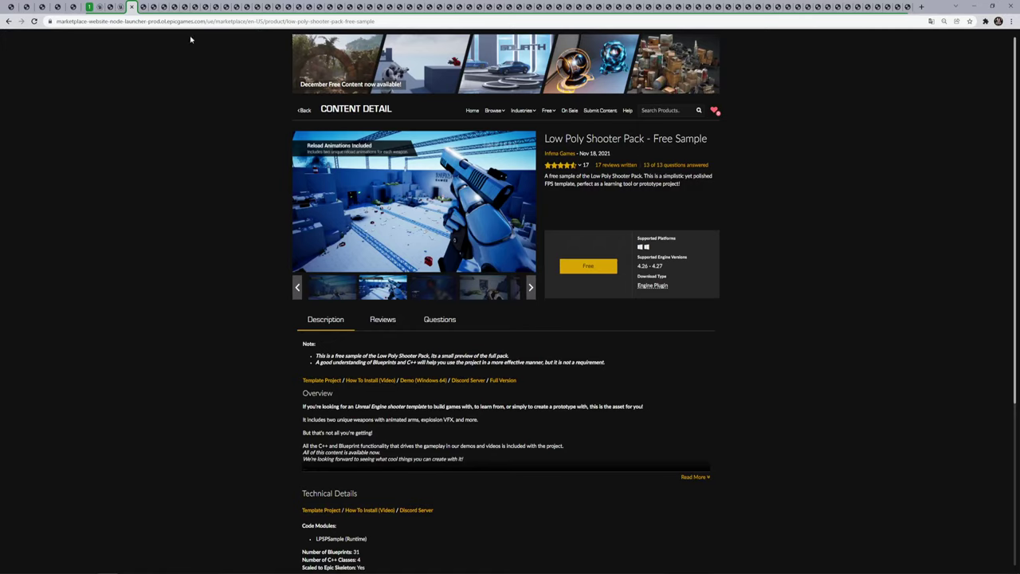
pyautogui.hotkey('ctrl', 'Tab')
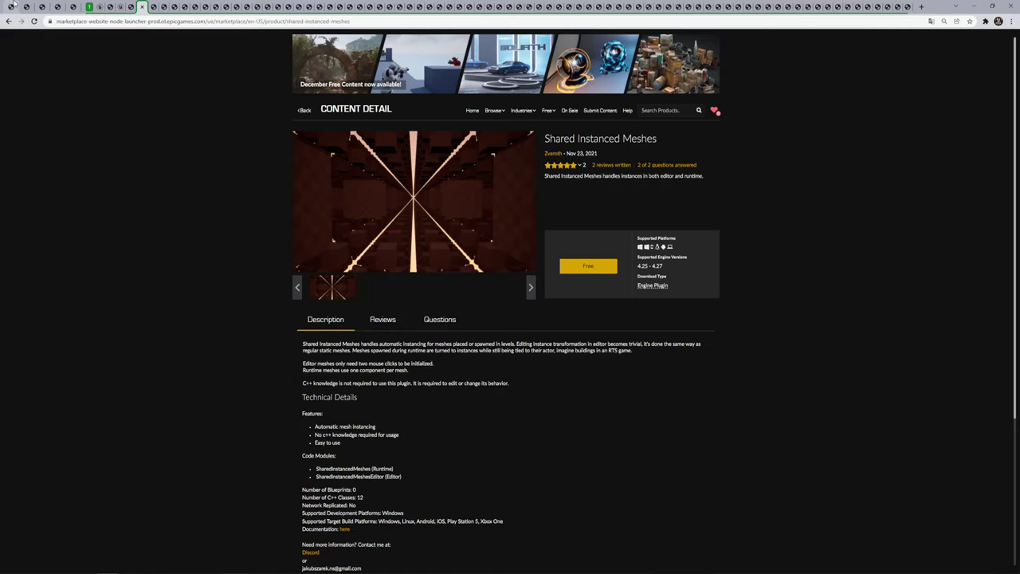
pyautogui.rightClick(744, 165)
pyautogui.click(783, 246)
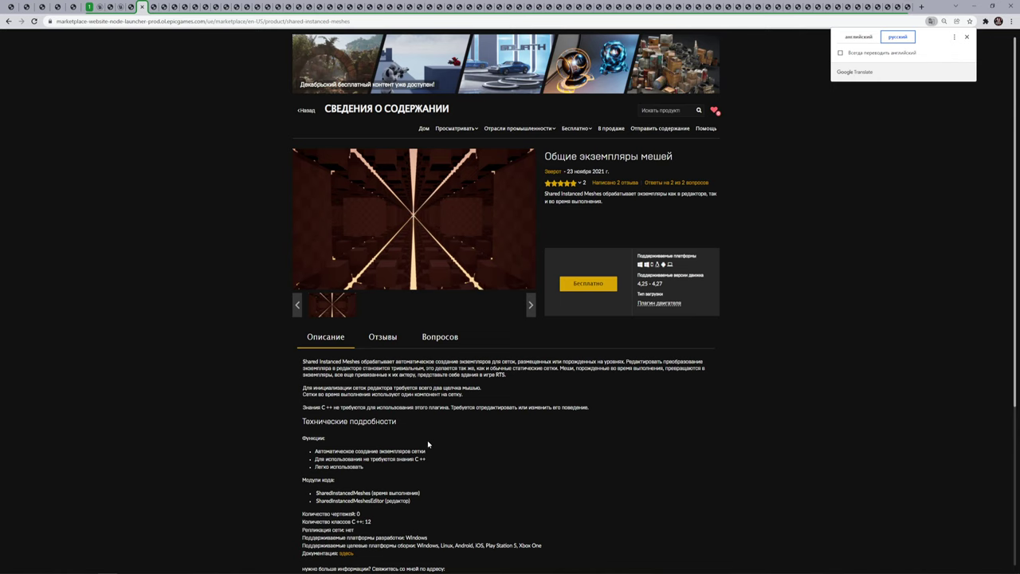
pyautogui.scroll(-3, 428, 444)
pyautogui.scroll(1, 429, 447)
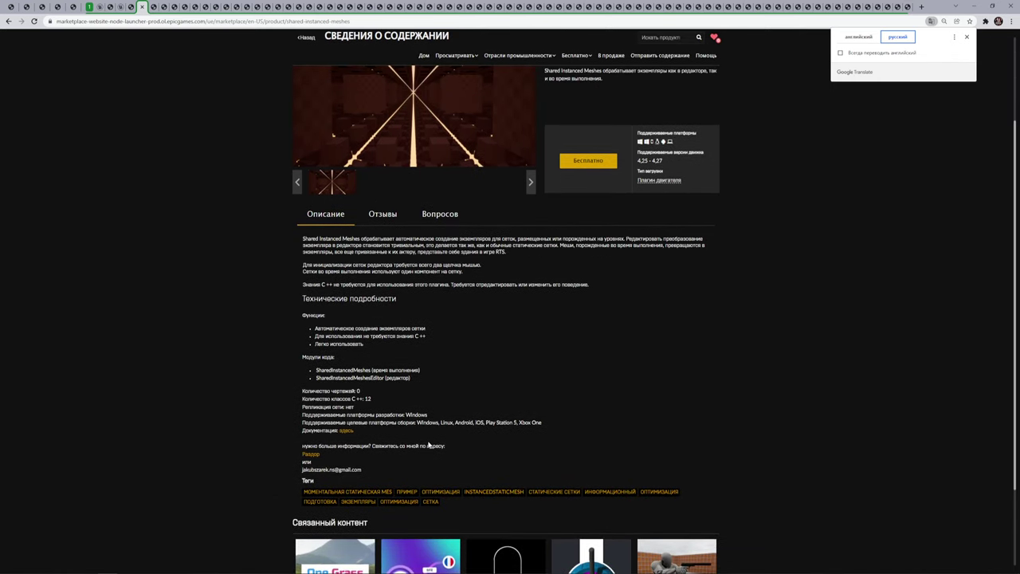
pyautogui.scroll(3, 428, 446)
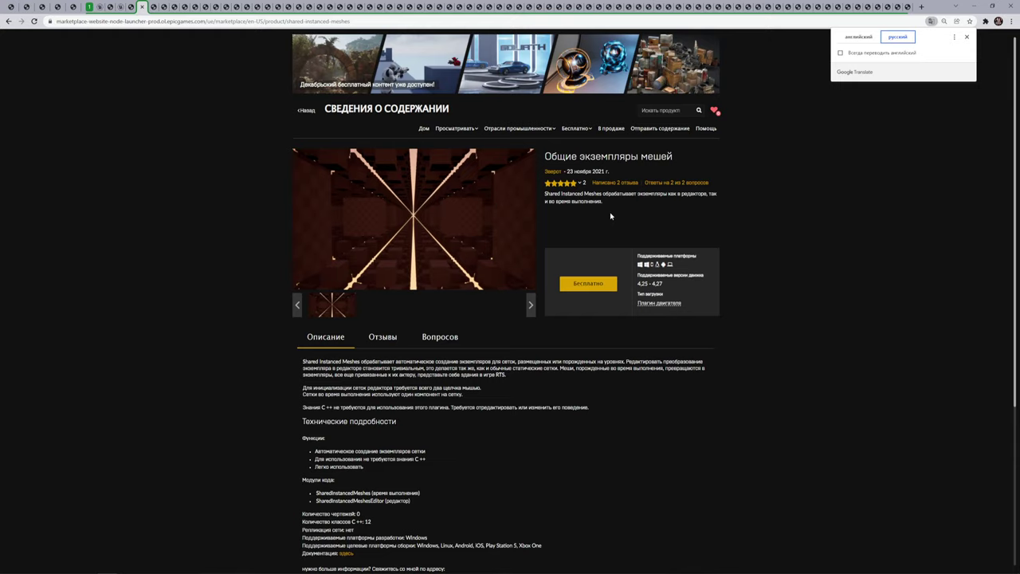
# - Translate the Dungeon Generator page into Russian, then select and deselect the word 'подземелий'
pyautogui.hotkey('ctrl', 'Tab')
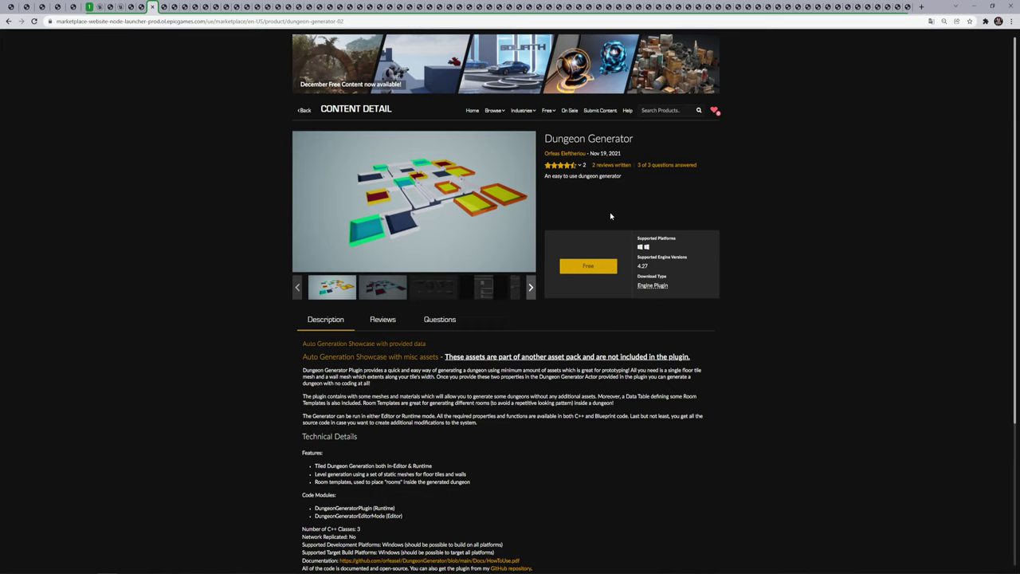
pyautogui.rightClick(757, 185)
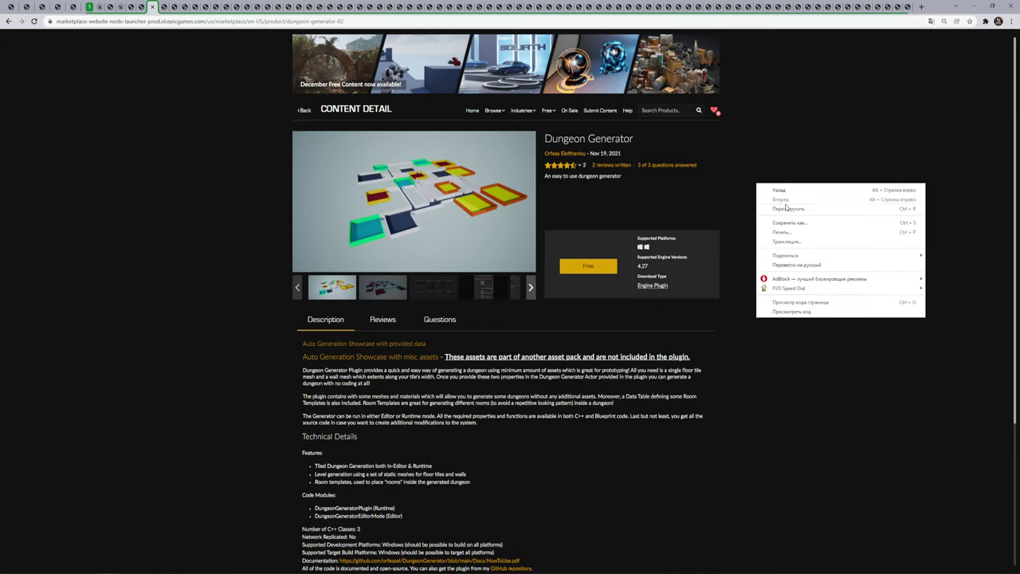
pyautogui.click(789, 267)
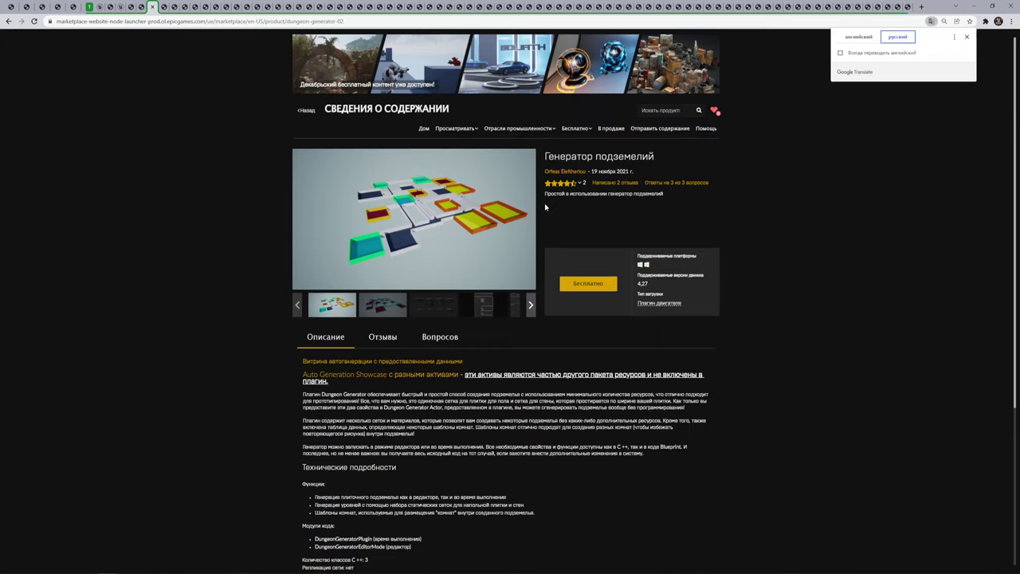
pyautogui.doubleClick(648, 193)
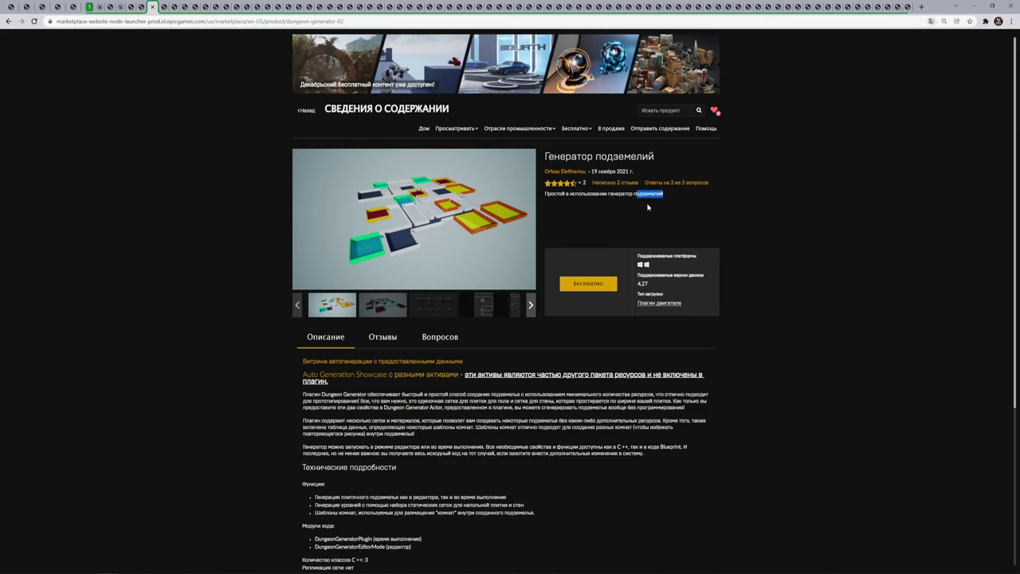
pyautogui.click(646, 208)
# - Switch to the Gridly tab and translate its page into Russian
pyautogui.hotkey('ctrl', 'Tab')
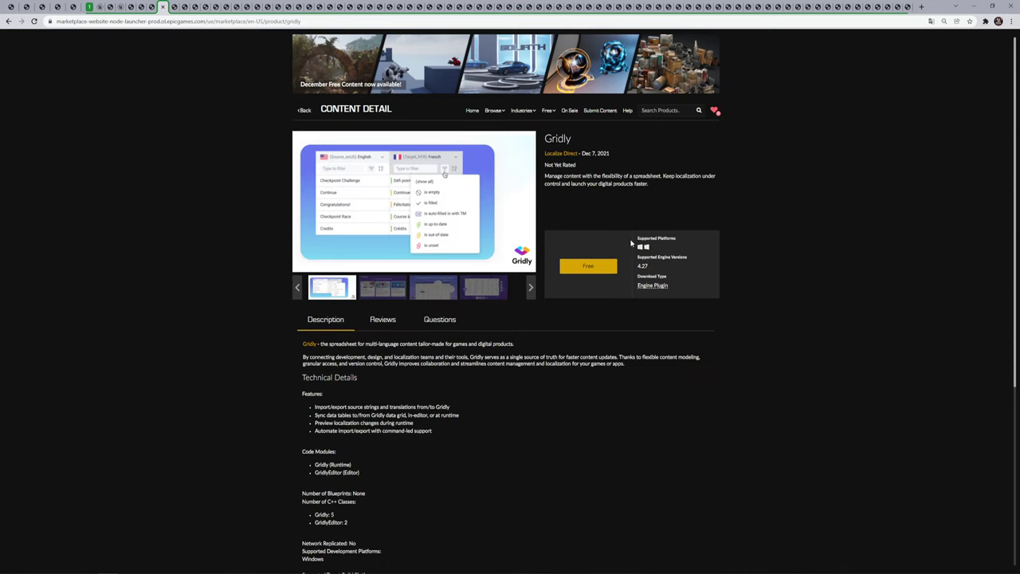
pyautogui.rightClick(841, 149)
pyautogui.click(882, 230)
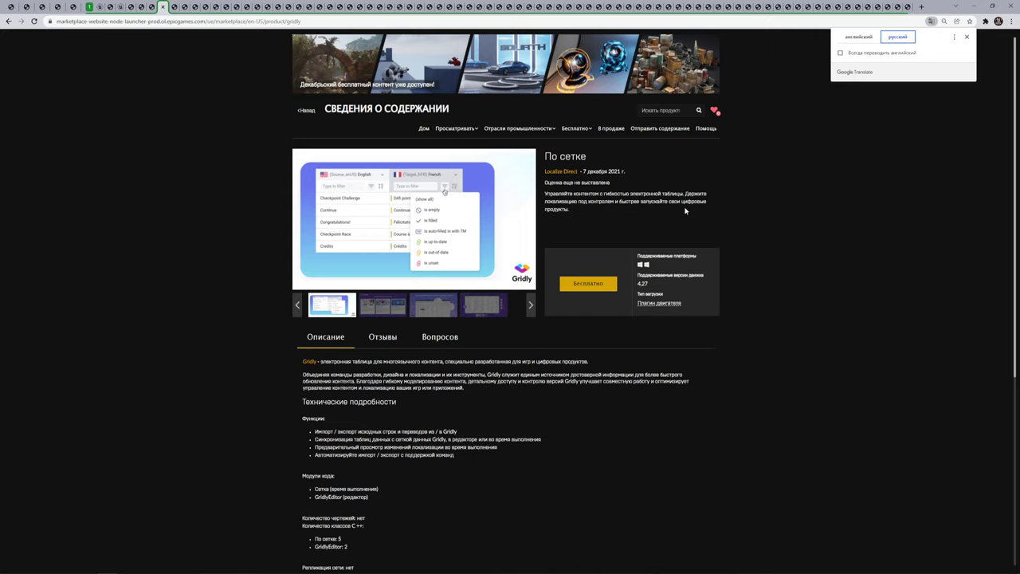
# - View the Gridly templates gallery image fullscreen, step to the next image, then exit
pyautogui.click(382, 305)
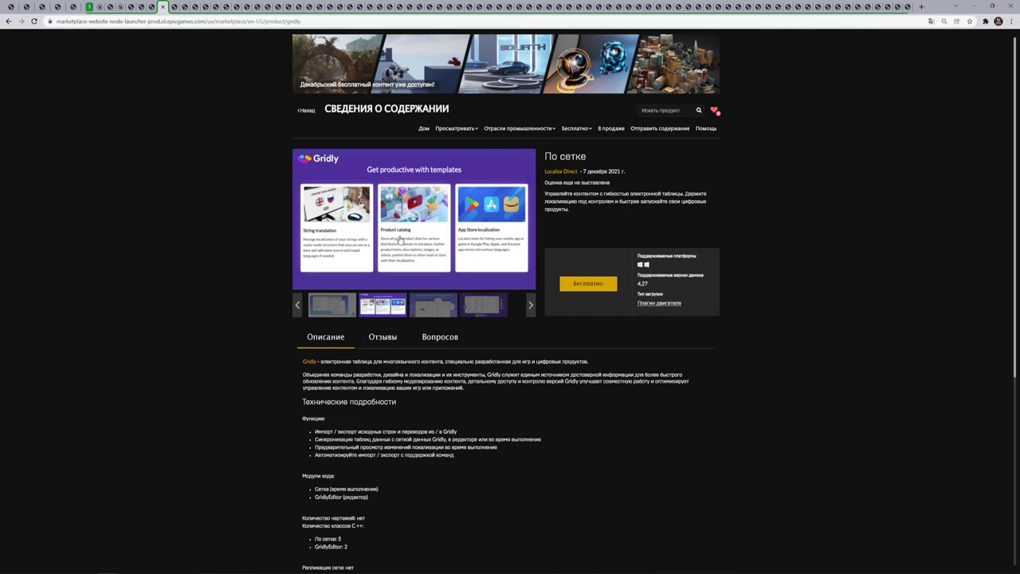
pyautogui.click(343, 228)
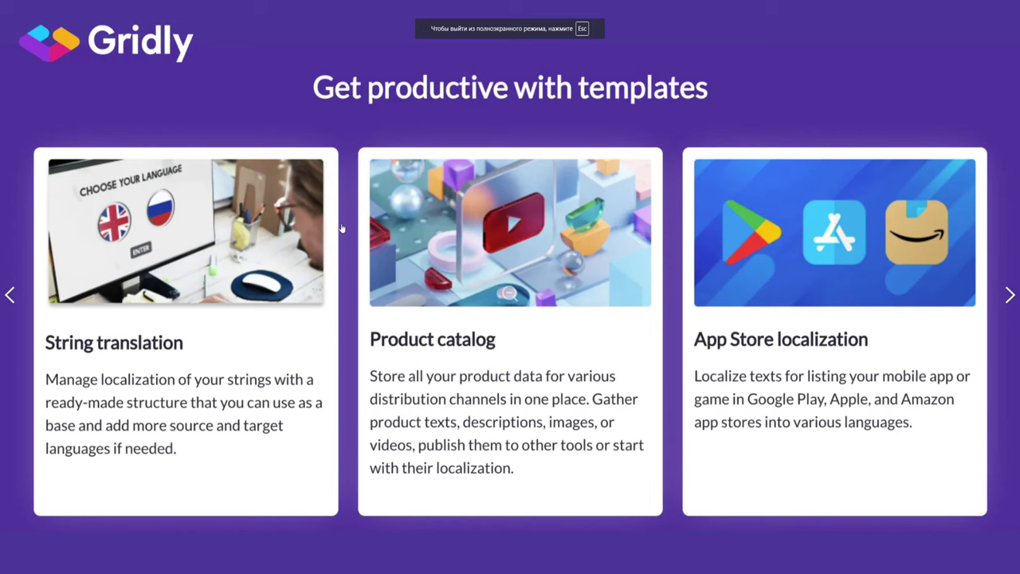
pyautogui.press('Left')
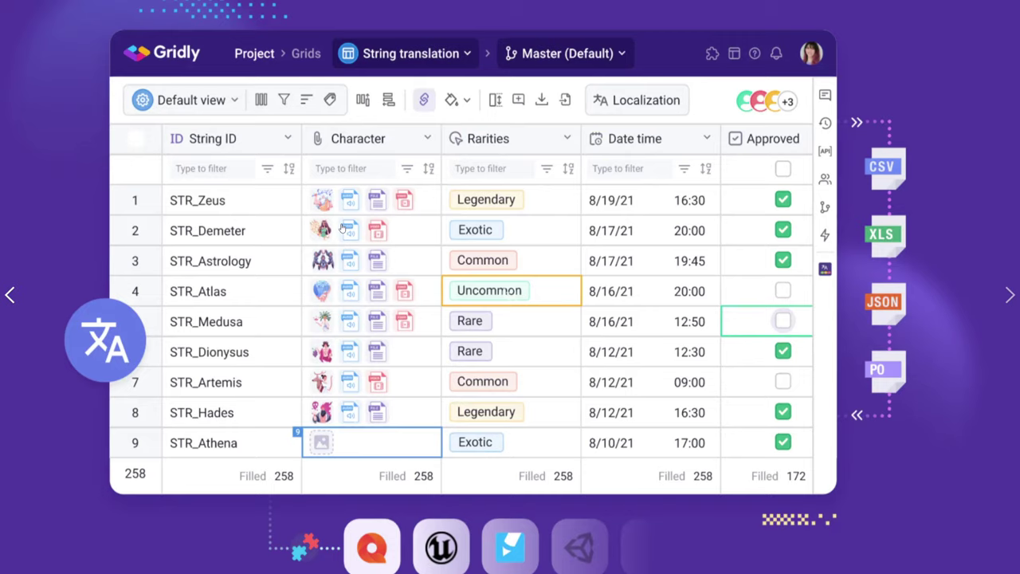
pyautogui.press('Escape')
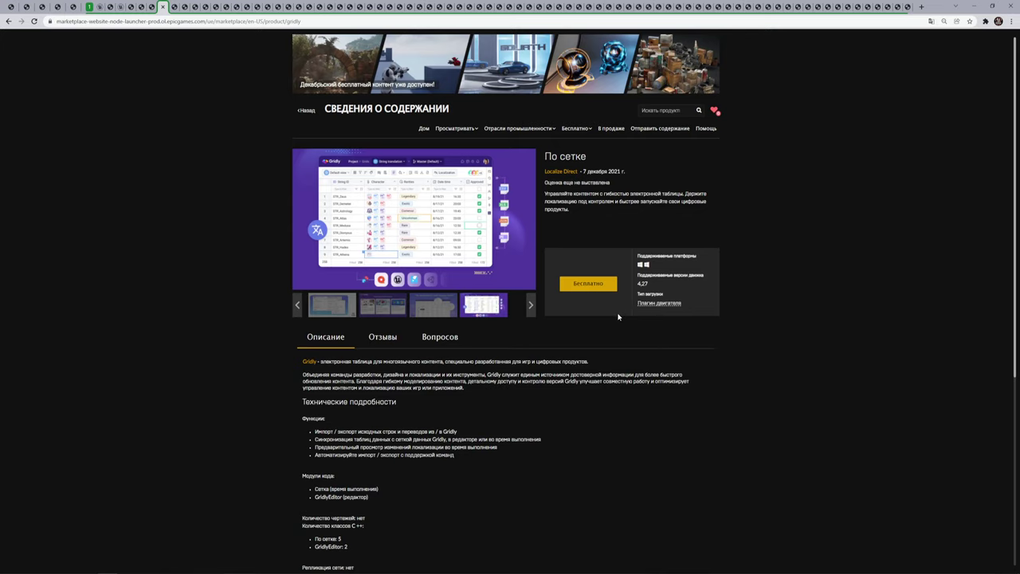
pyautogui.scroll(-2, 618, 316)
pyautogui.scroll(2, 617, 311)
# - Skip past the MLRS Smerch tab and translate the n00dEmotes 2.0 page into Russian
pyautogui.hotkey('ctrl', 'Tab')
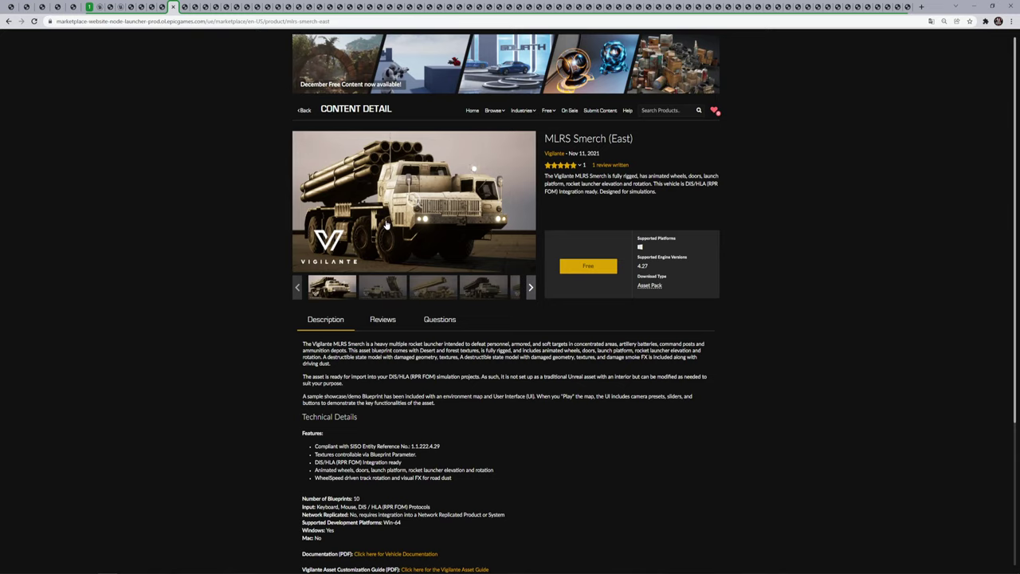
pyautogui.hotkey('ctrl', 'Tab')
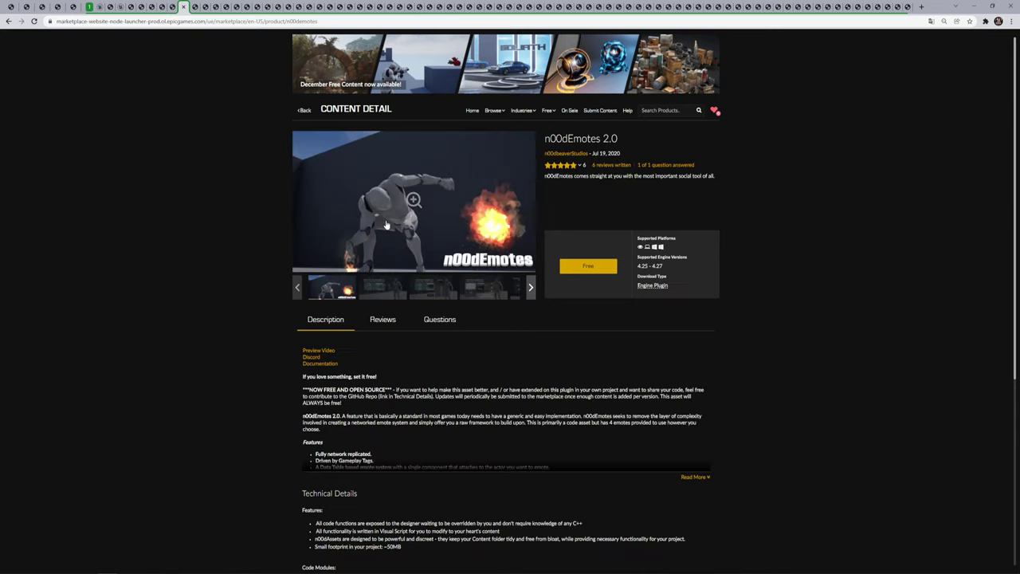
pyautogui.rightClick(732, 141)
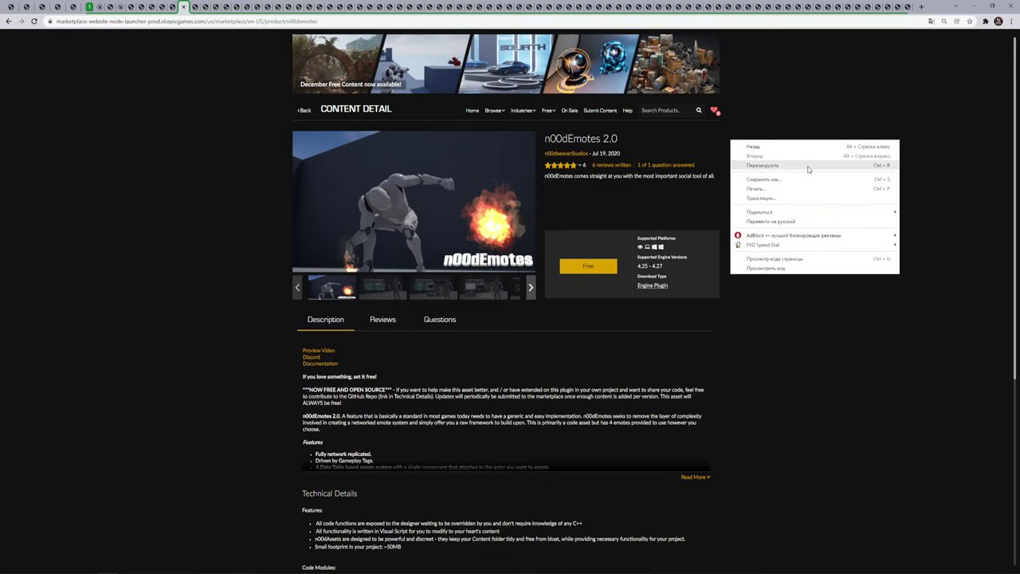
pyautogui.click(771, 221)
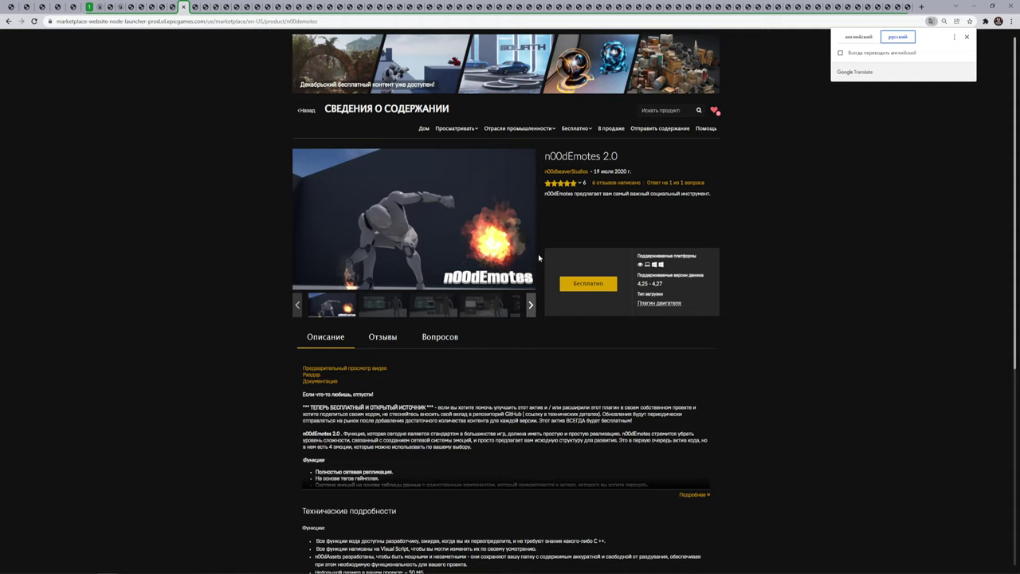
# - View the Basic UI gallery image fullscreen, then close the viewer
pyautogui.click(384, 307)
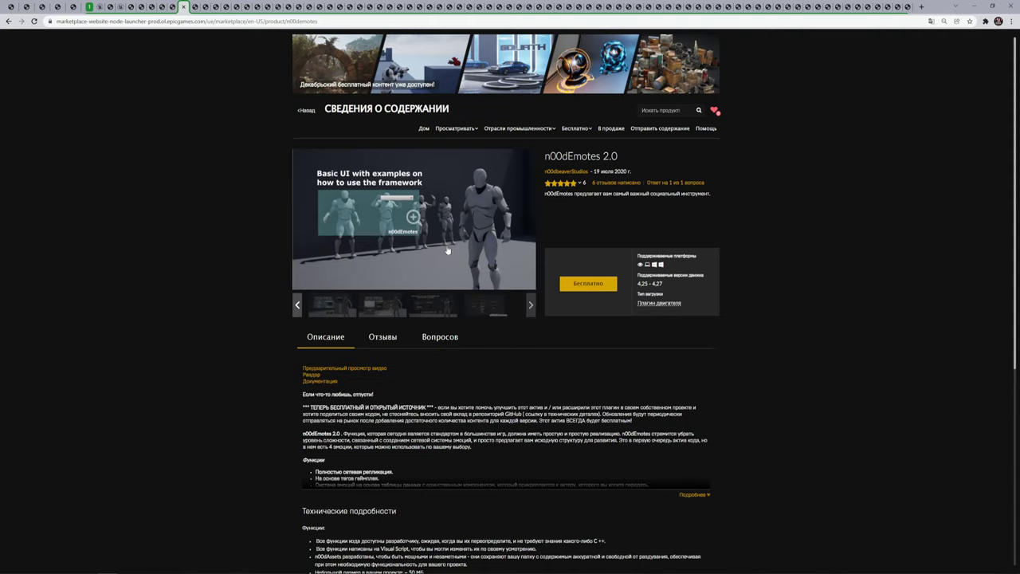
pyautogui.click(414, 217)
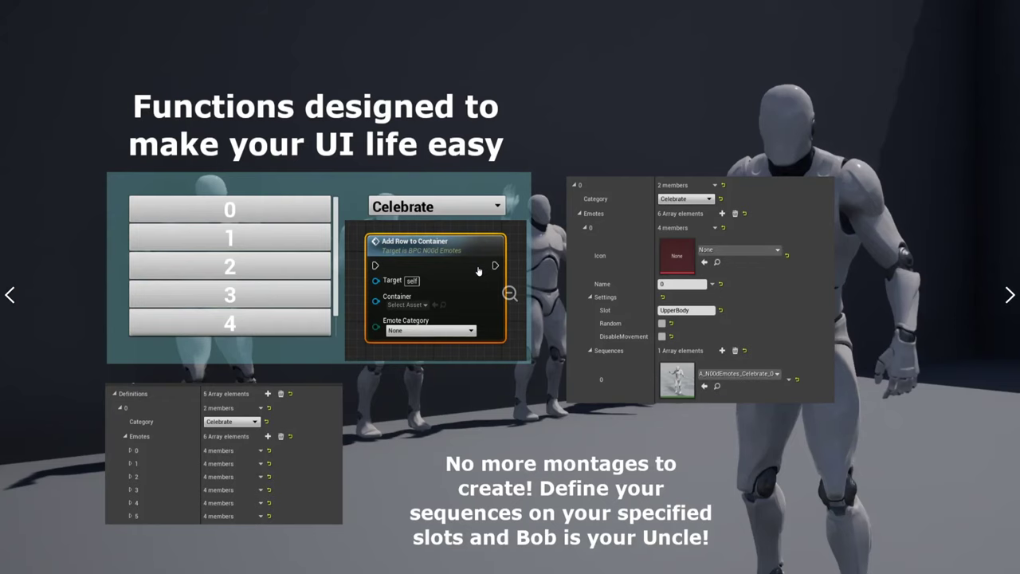
pyautogui.click(479, 272)
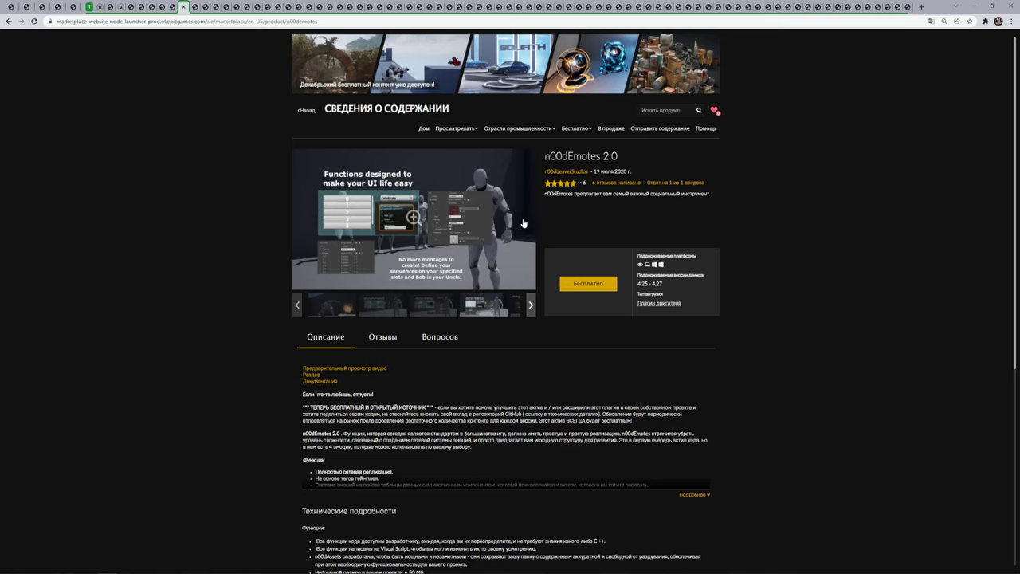
# - Translate the Gameplay Abilities Groundwork page into Russian
pyautogui.hotkey('ctrl', 'Tab')
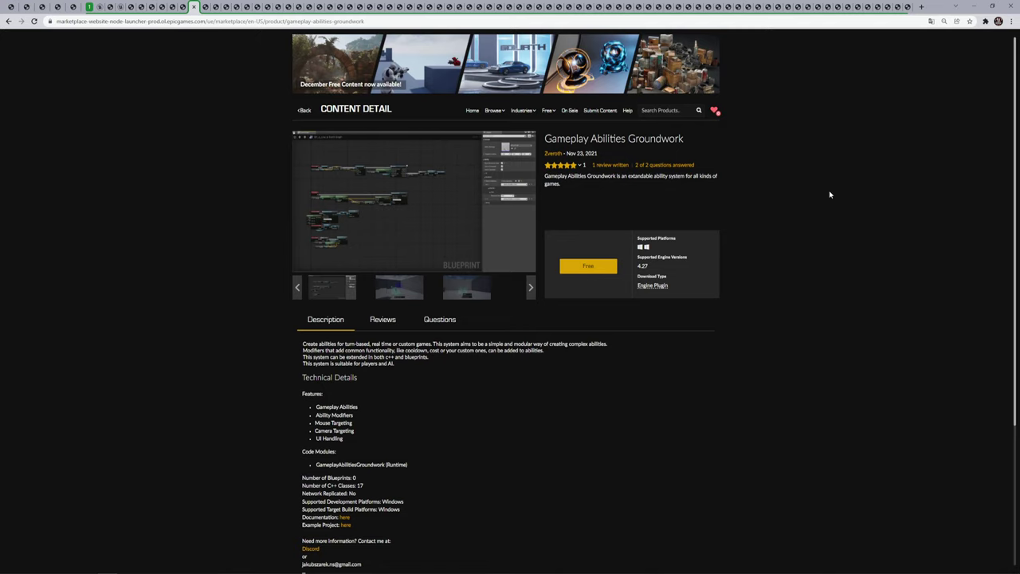
pyautogui.rightClick(830, 195)
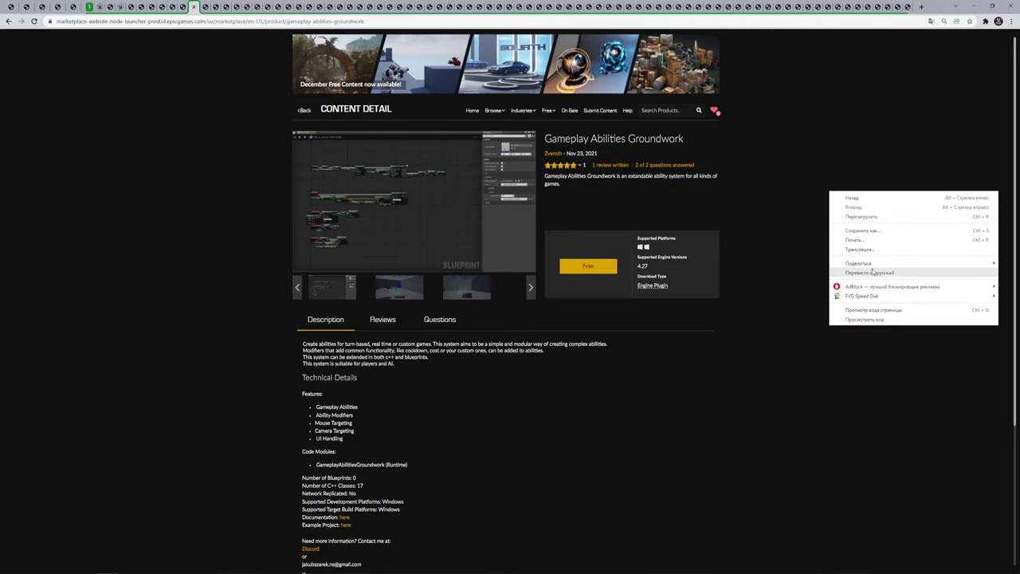
pyautogui.click(873, 272)
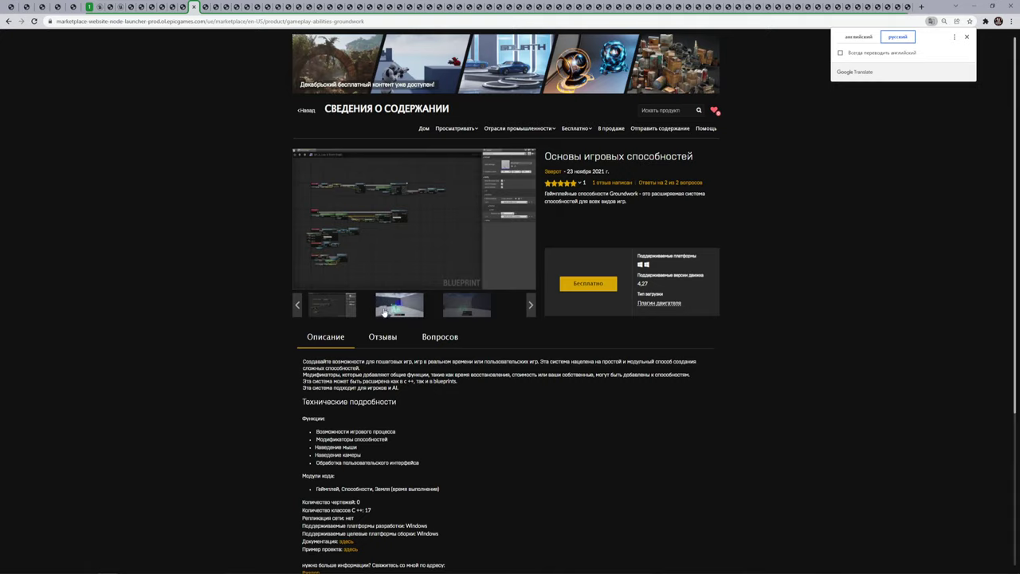
# - Browse the gameplay screenshots fullscreen, then close the gallery view
pyautogui.click(399, 311)
pyautogui.click(408, 253)
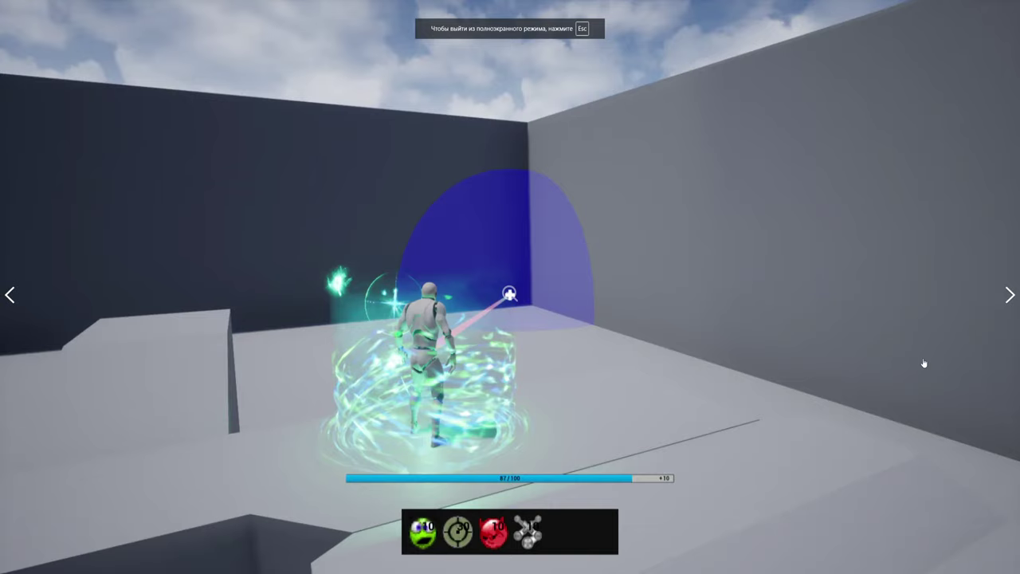
pyautogui.press('Right')
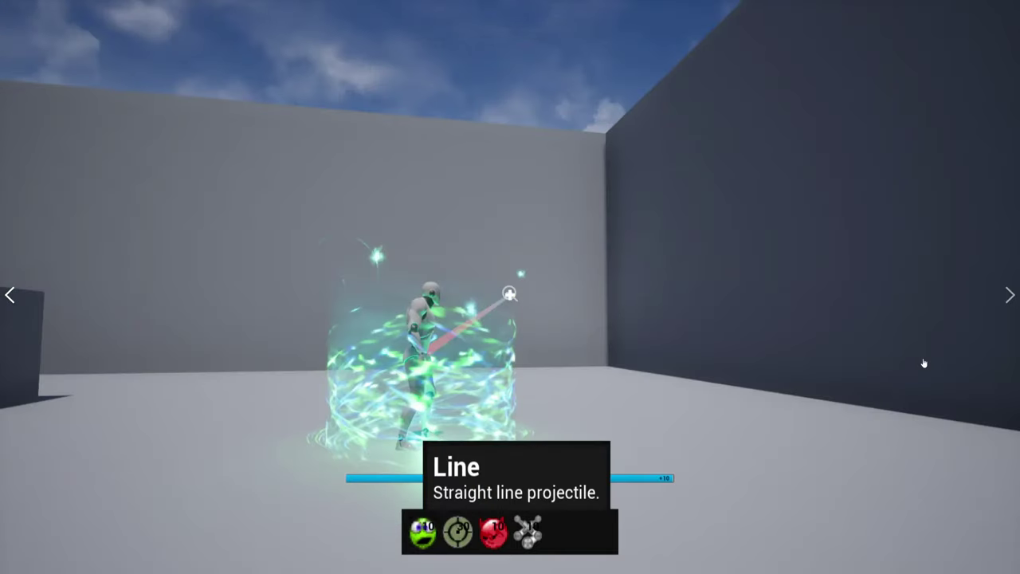
pyautogui.press('Right')
pyautogui.press('Right')
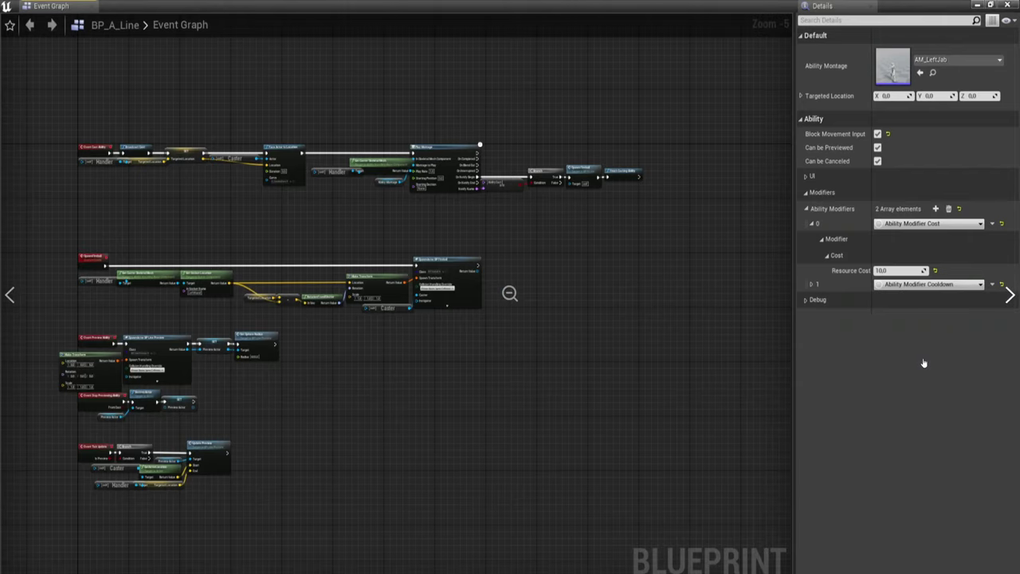
pyautogui.press('Left')
pyautogui.press('Left')
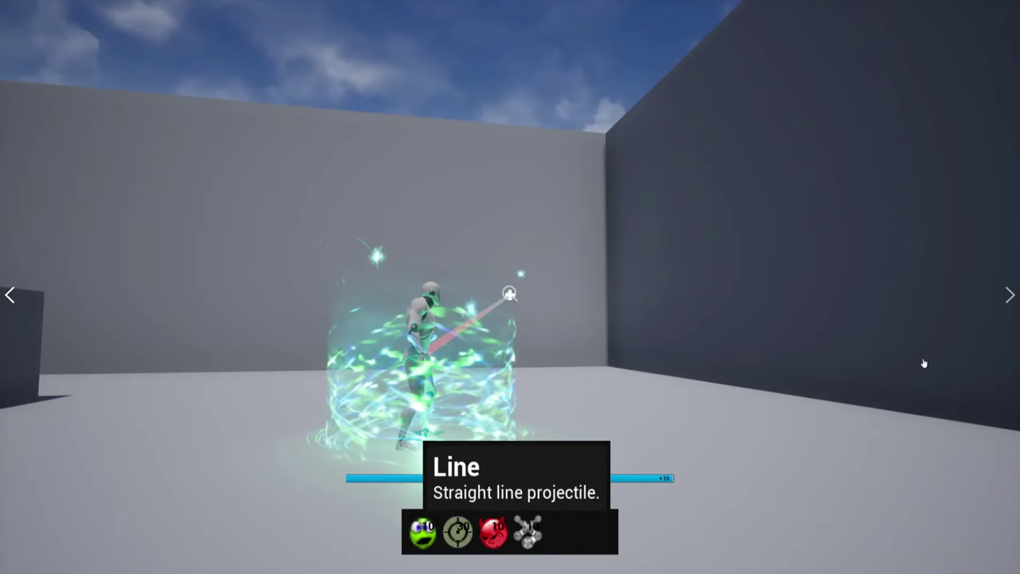
pyautogui.press('Right')
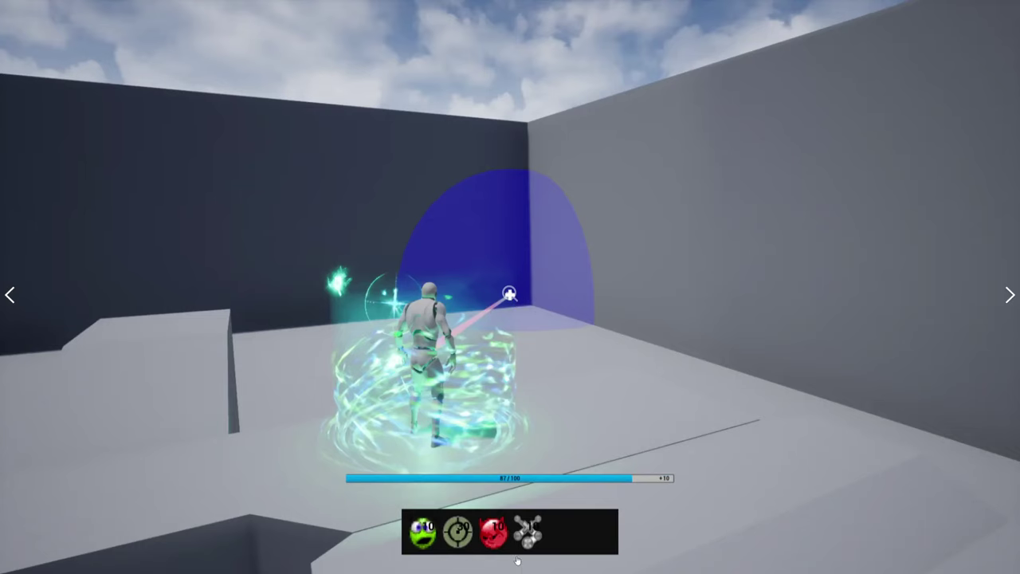
pyautogui.click(659, 316)
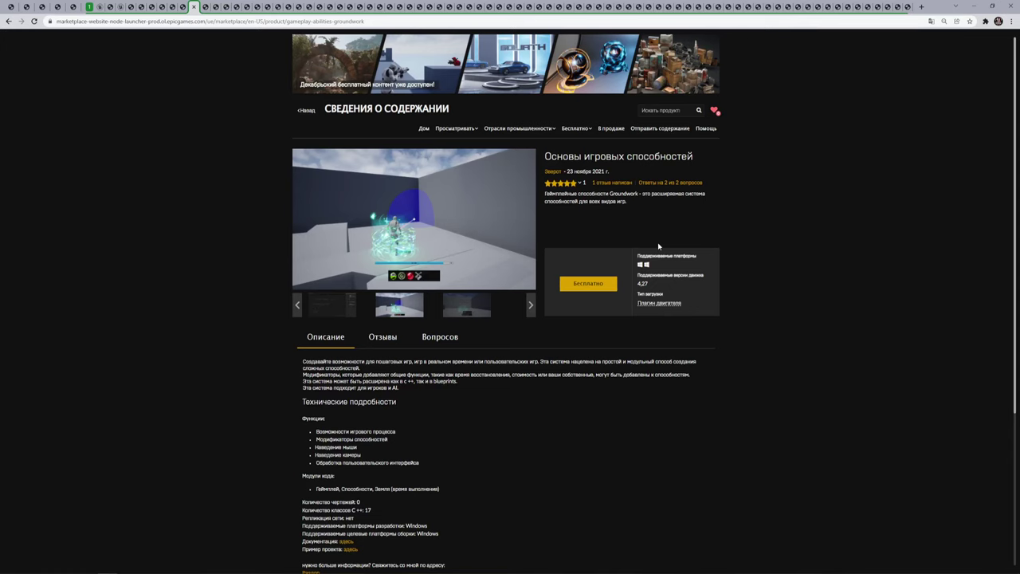
pyautogui.moveTo(491, 131)
# - Translate the InteractML page into Russian
pyautogui.hotkey('ctrl', 'Tab')
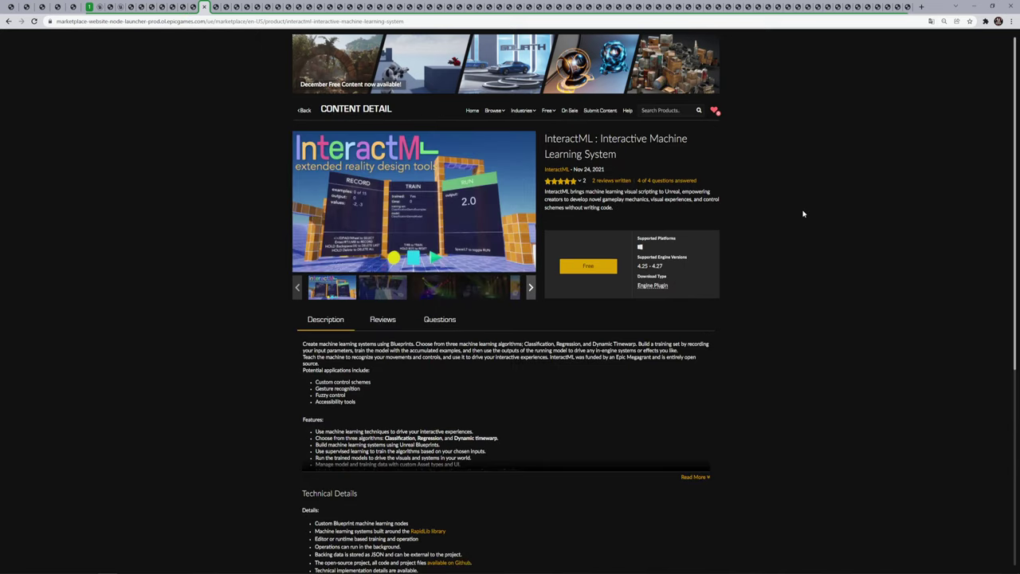
pyautogui.rightClick(795, 182)
pyautogui.click(834, 259)
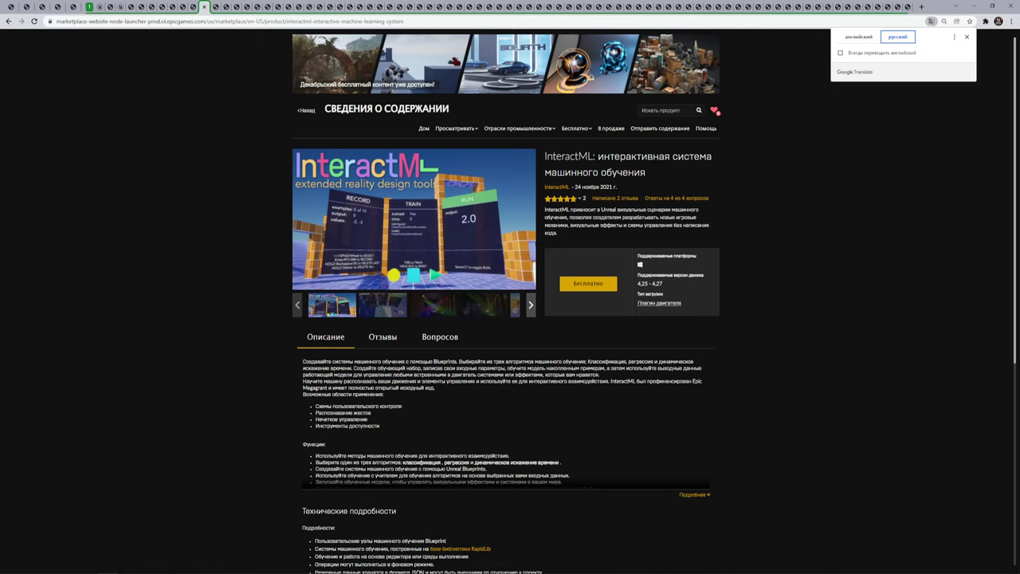
# - Browse InteractML's corridor, semaphore and Blueprint graph images fullscreen, then exit
pyautogui.click(411, 212)
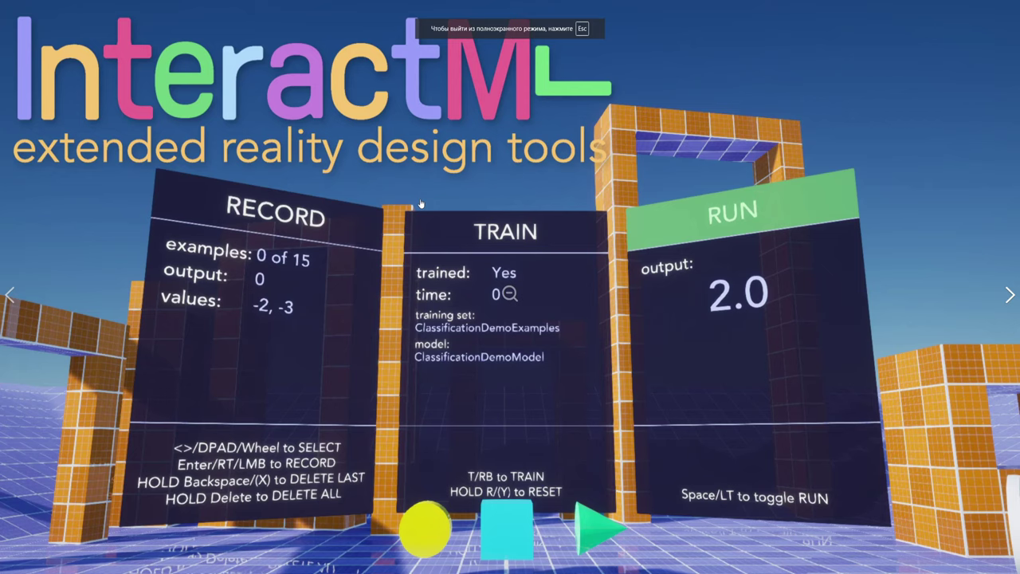
pyautogui.press('Right')
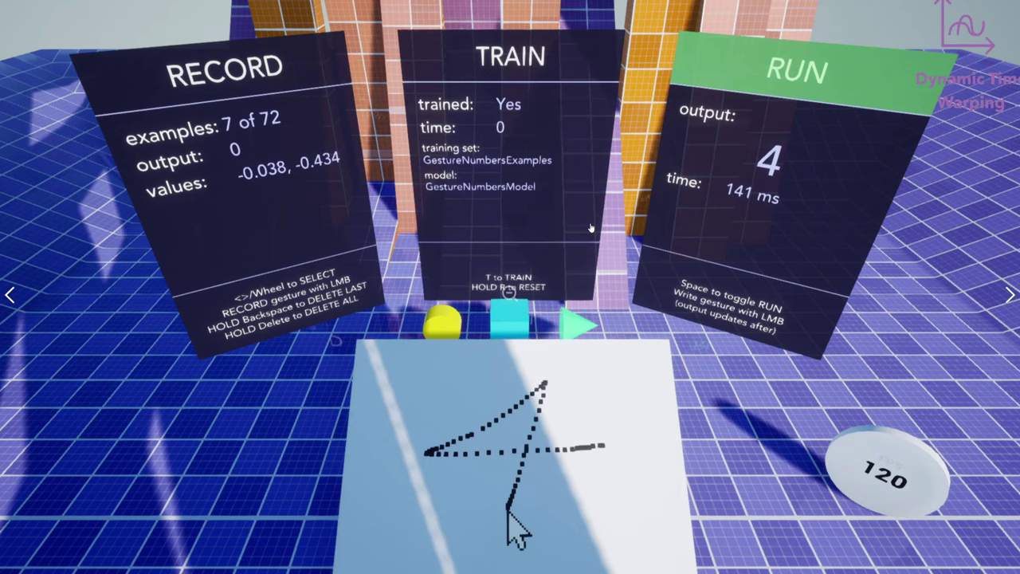
pyautogui.press('Right')
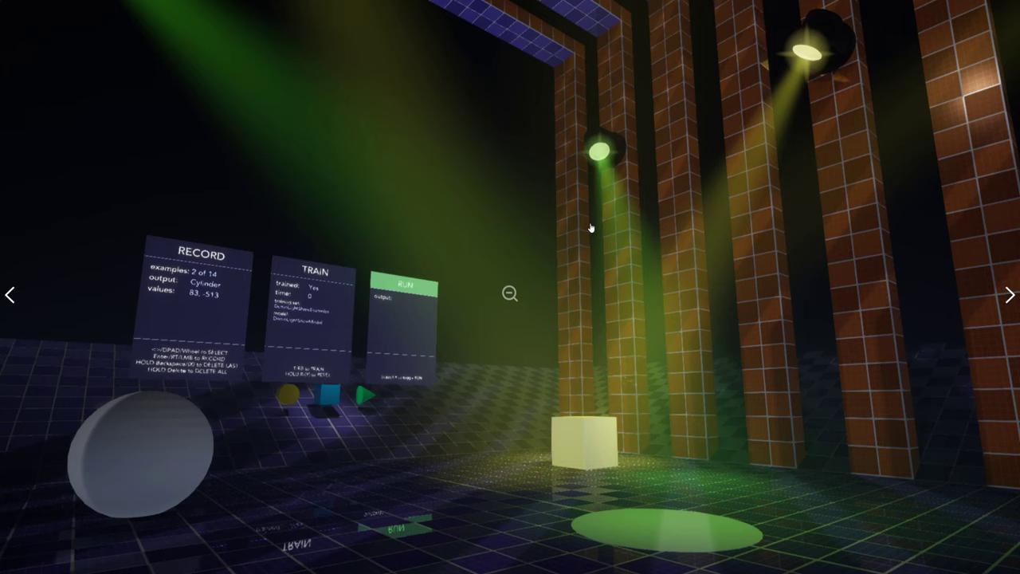
pyautogui.press('Right')
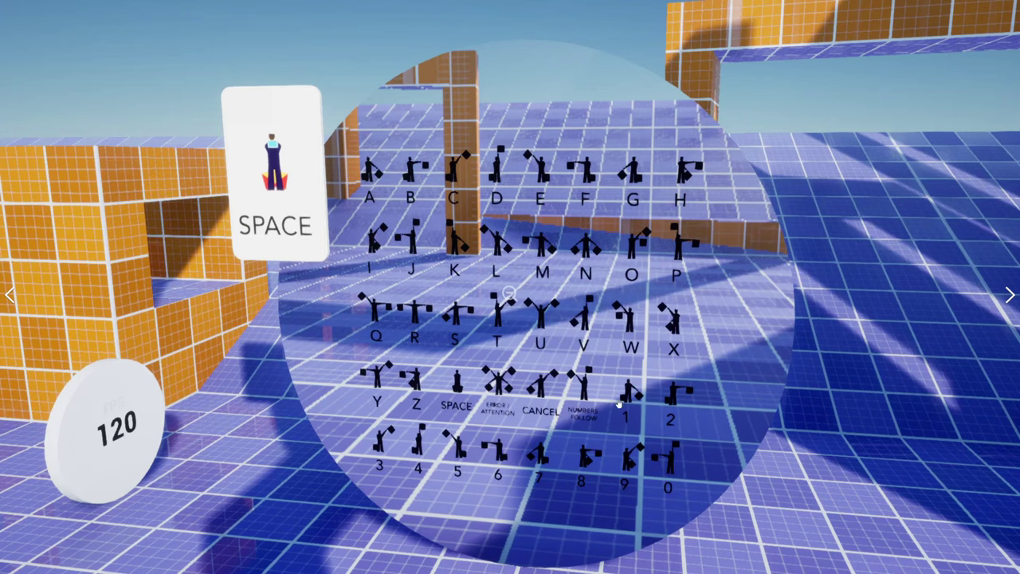
pyautogui.press('Right')
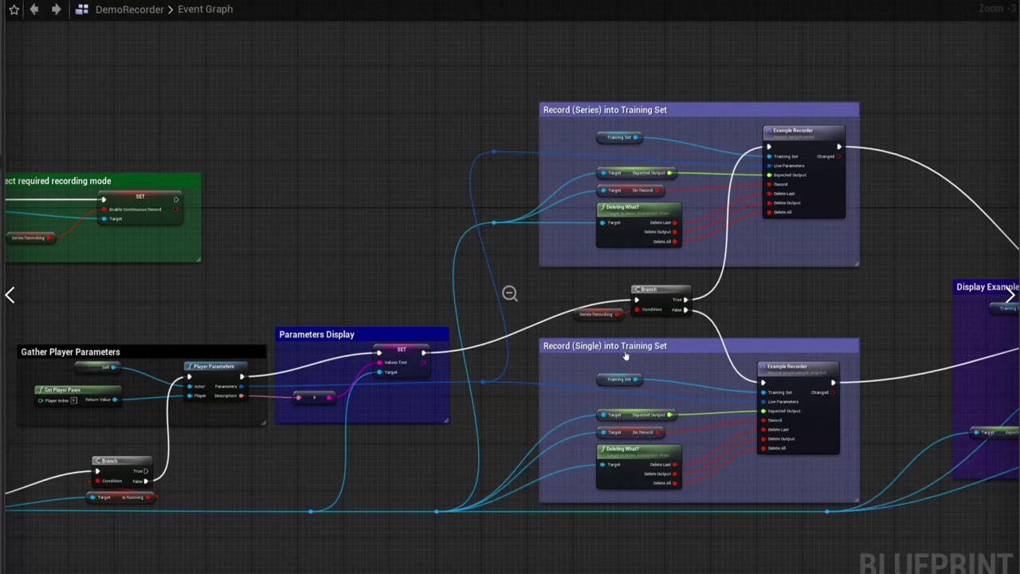
pyautogui.press('Right')
pyautogui.press('Right')
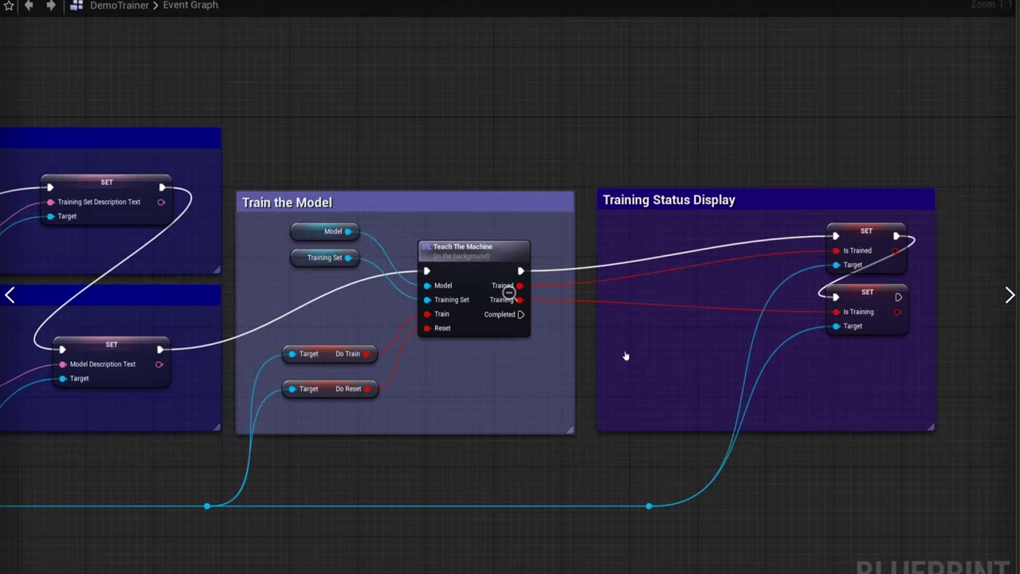
pyautogui.press('Right')
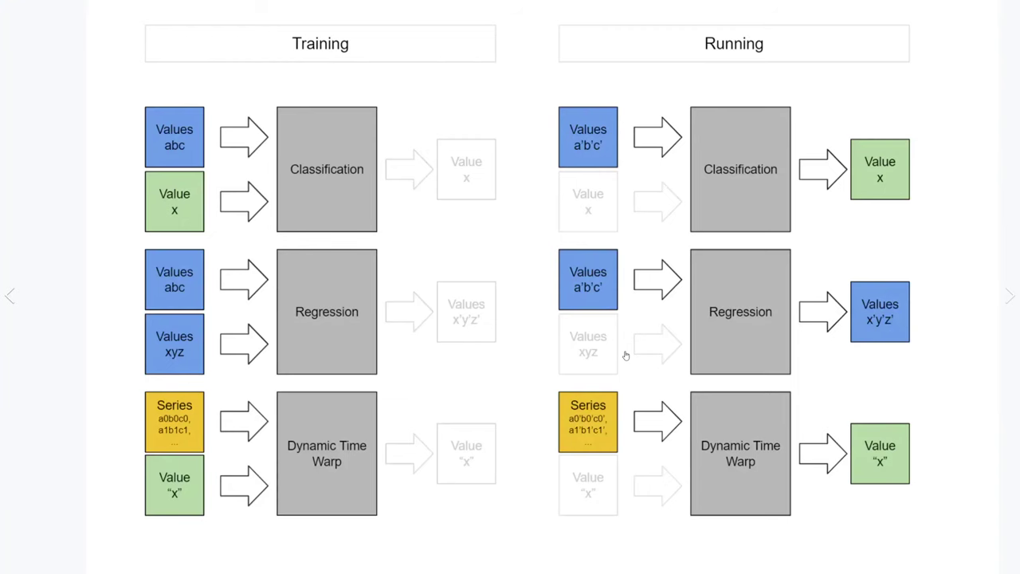
pyautogui.press('Left')
pyautogui.press('Escape')
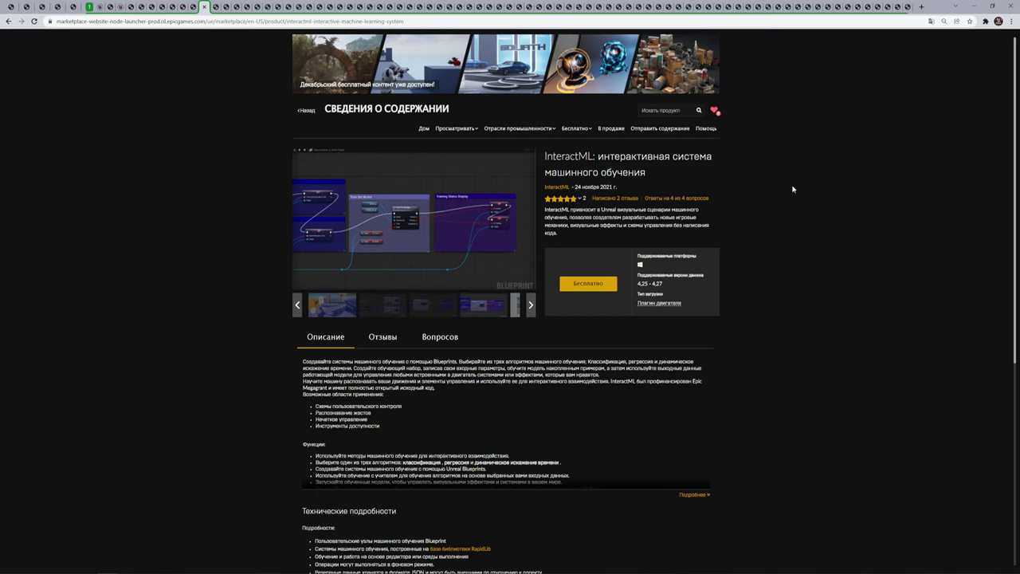
pyautogui.hotkey('ctrl', 'Tab')
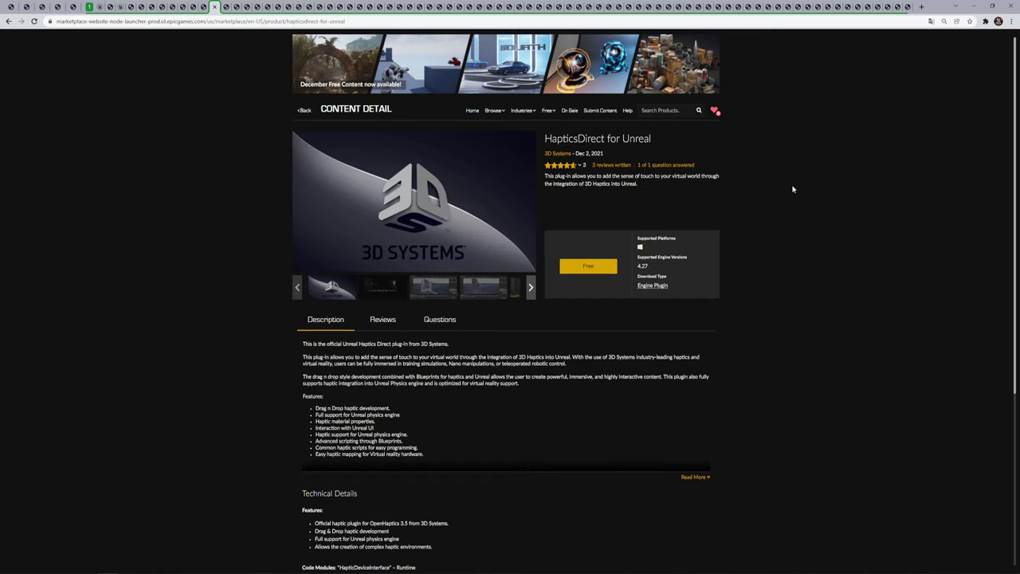
# - Translate the HapticsDirect page into Russian and step the gallery forward two screenshots
pyautogui.rightClick(793, 189)
pyautogui.click(830, 271)
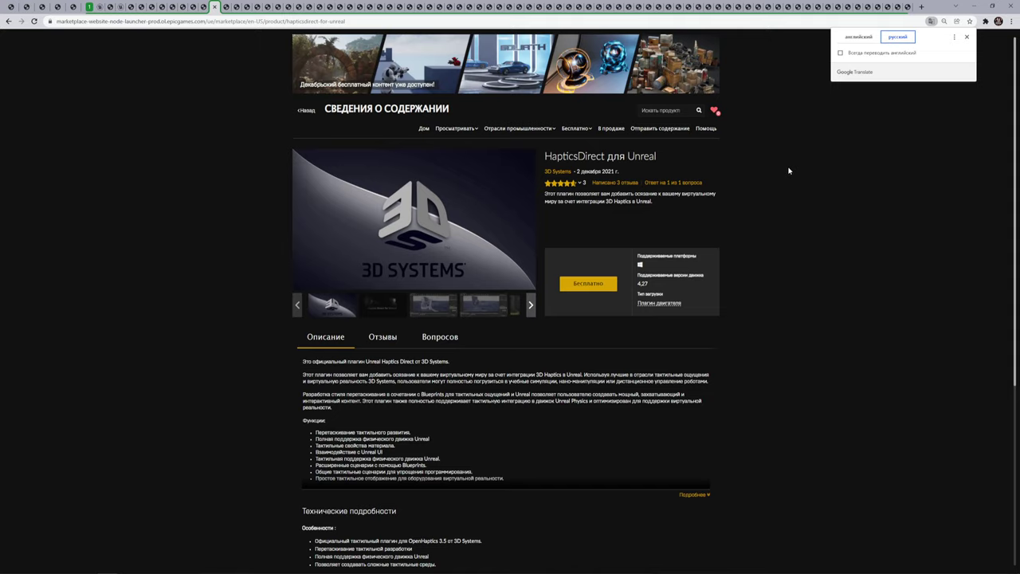
pyautogui.click(433, 307)
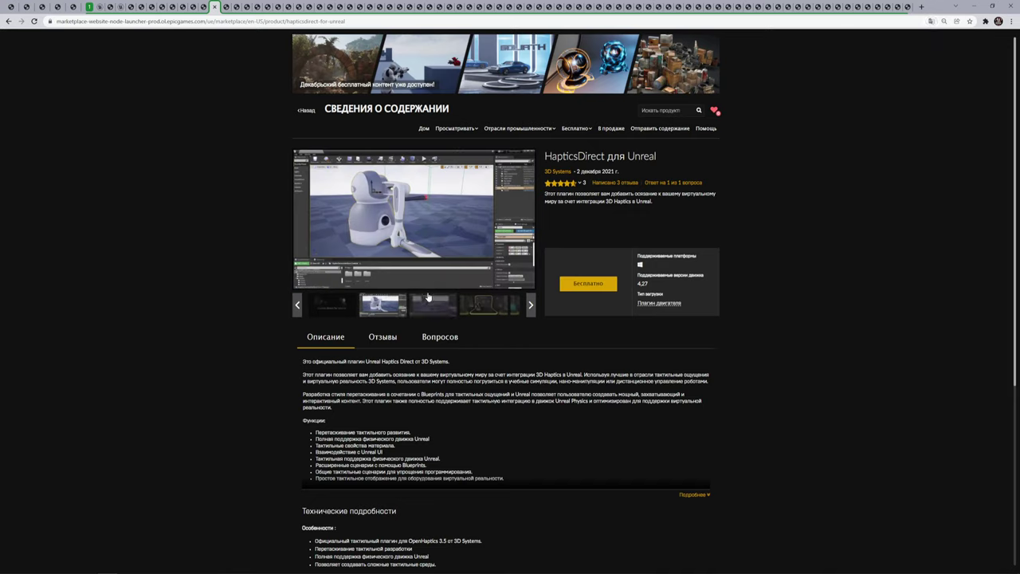
pyautogui.click(432, 305)
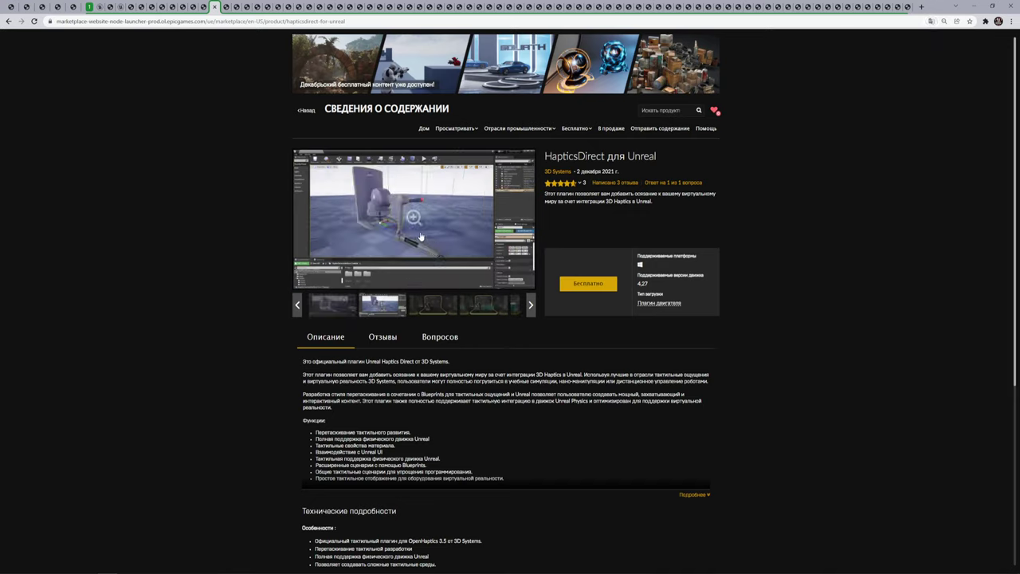
# - Browse HapticsDirect images fullscreen from My Device to the sphere with green drawing, then exit
pyautogui.click(411, 221)
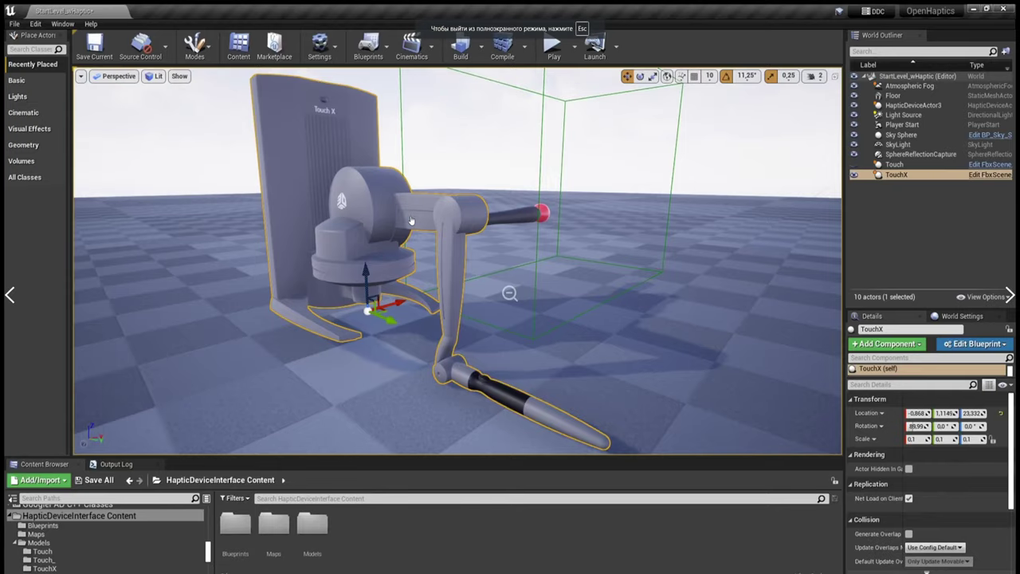
pyautogui.click(411, 221)
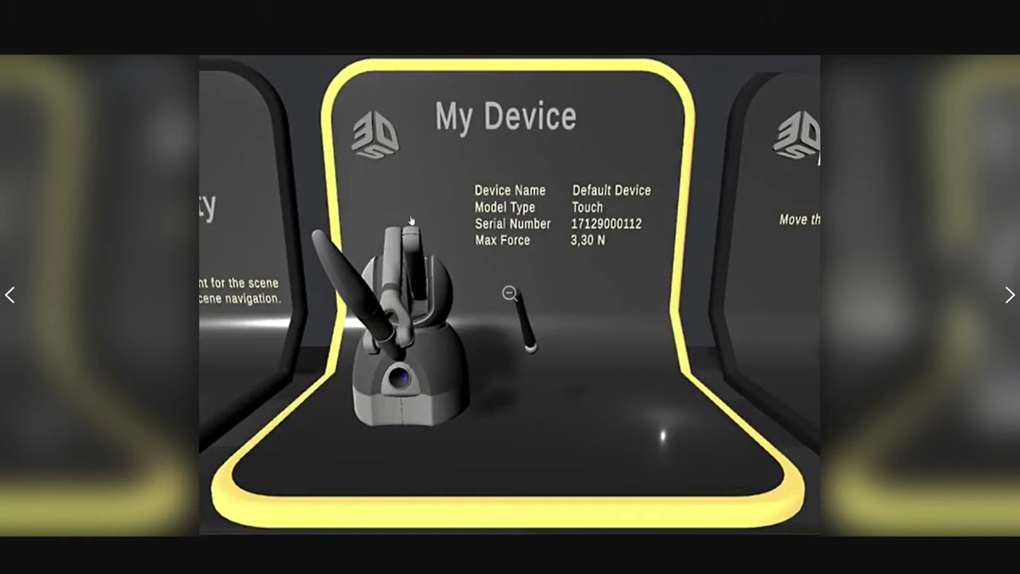
pyautogui.click(411, 220)
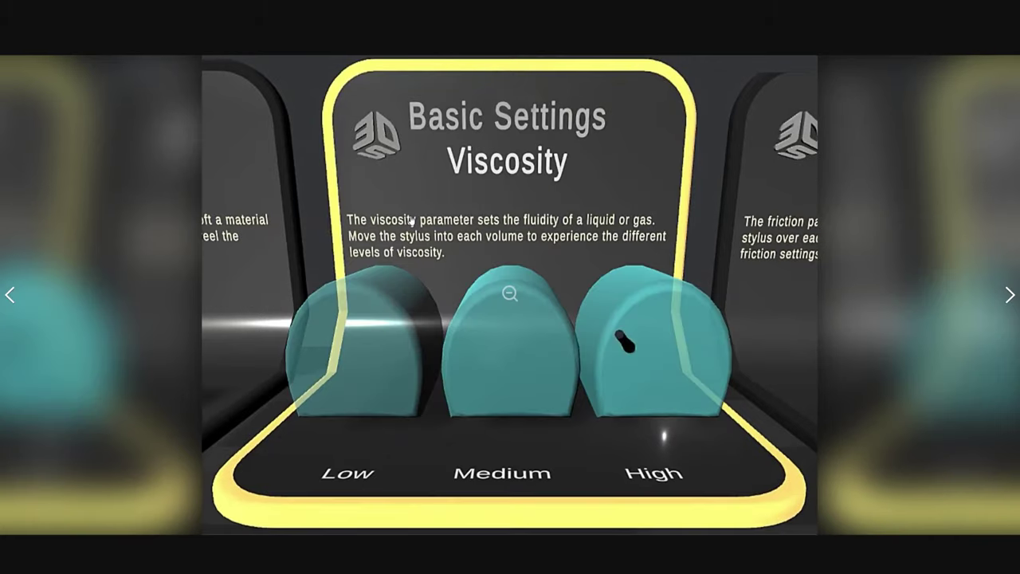
pyautogui.press('Left')
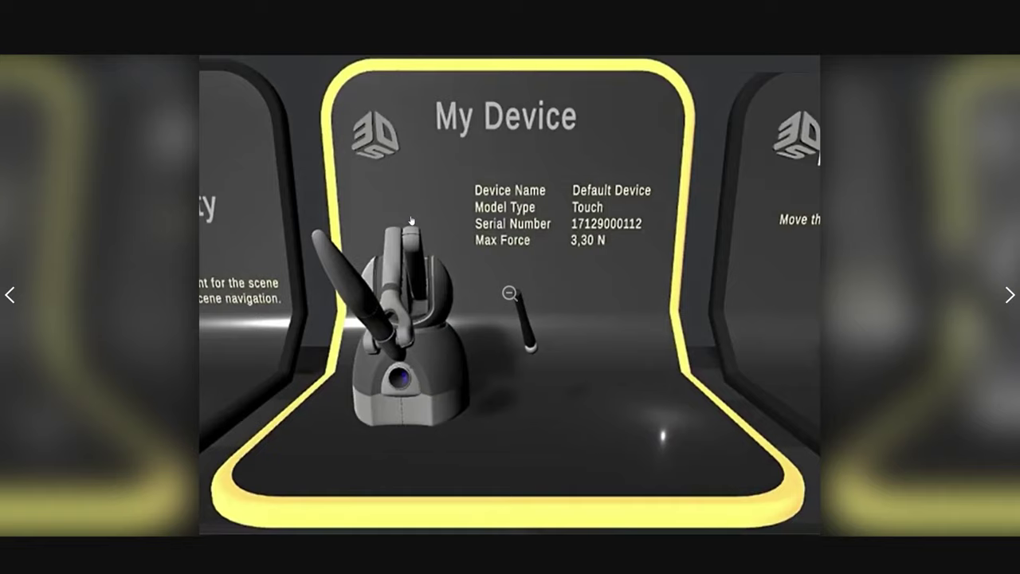
pyautogui.press('Right')
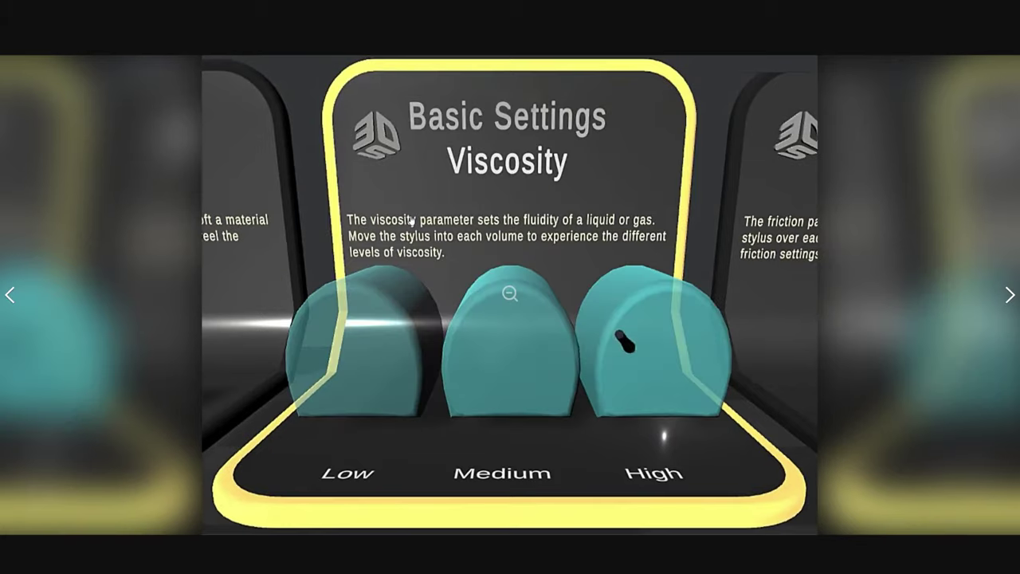
pyautogui.press('Right')
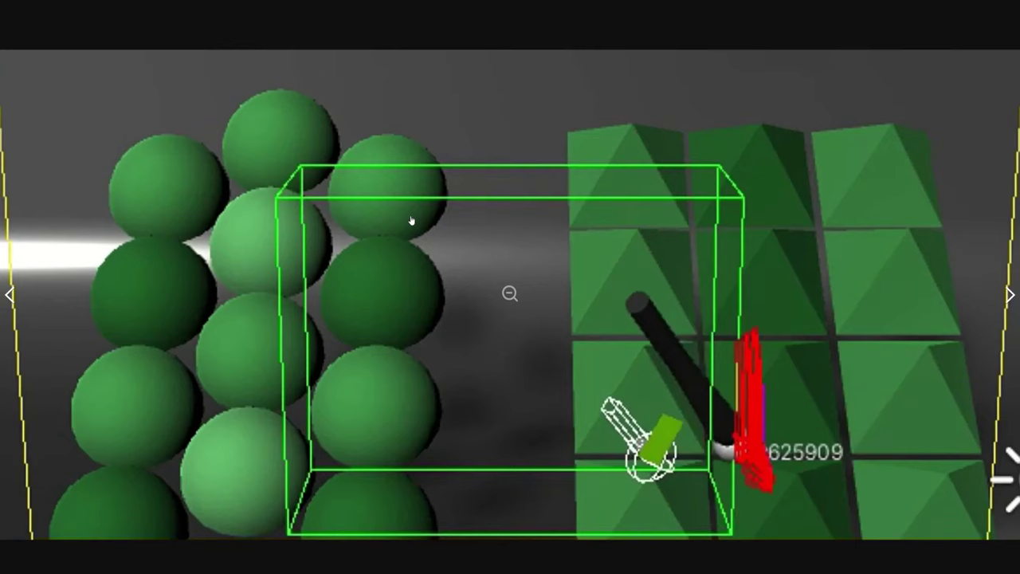
pyautogui.press('Right')
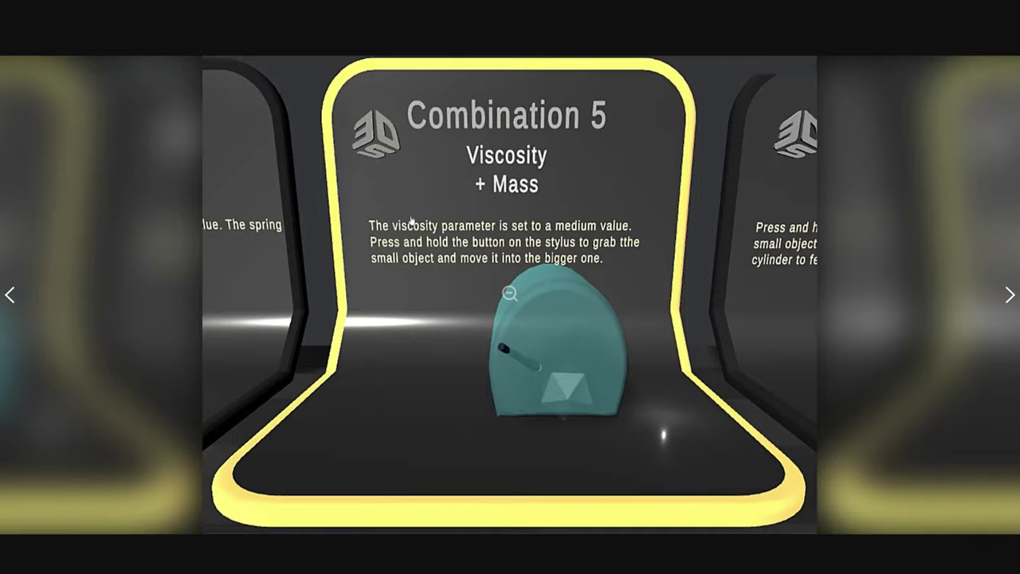
pyautogui.press('Right')
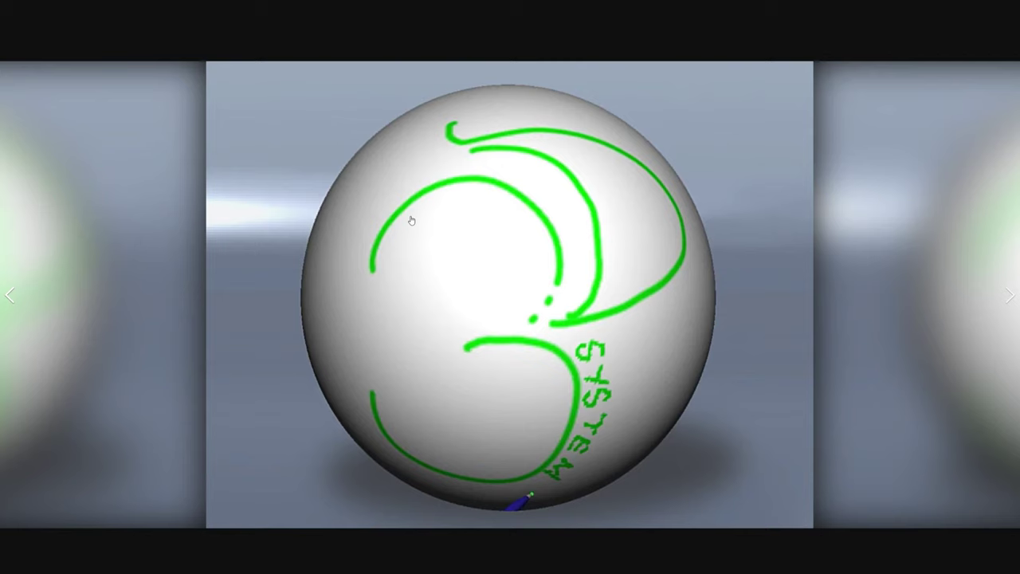
pyautogui.press('Escape')
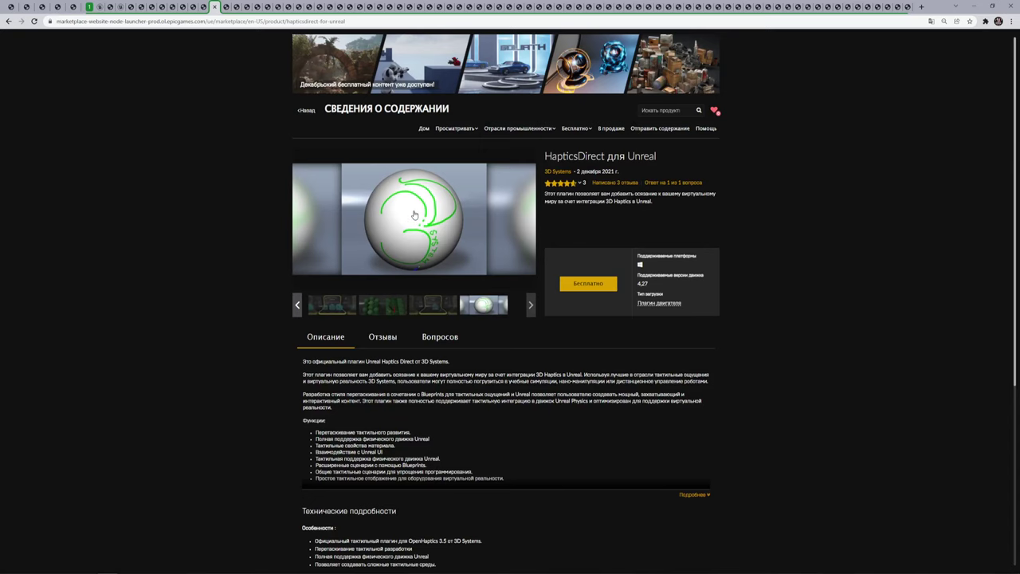
pyautogui.hotkey('ctrl', 'Tab')
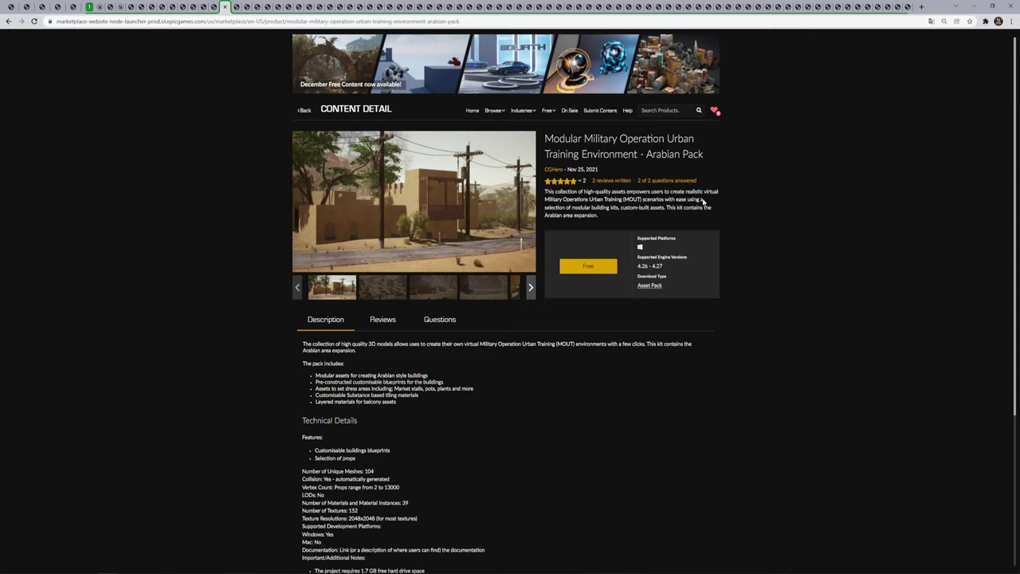
# - Open the Arabian Pack gallery fullscreen and browse the village, lake and courtyard renders
pyautogui.click(386, 197)
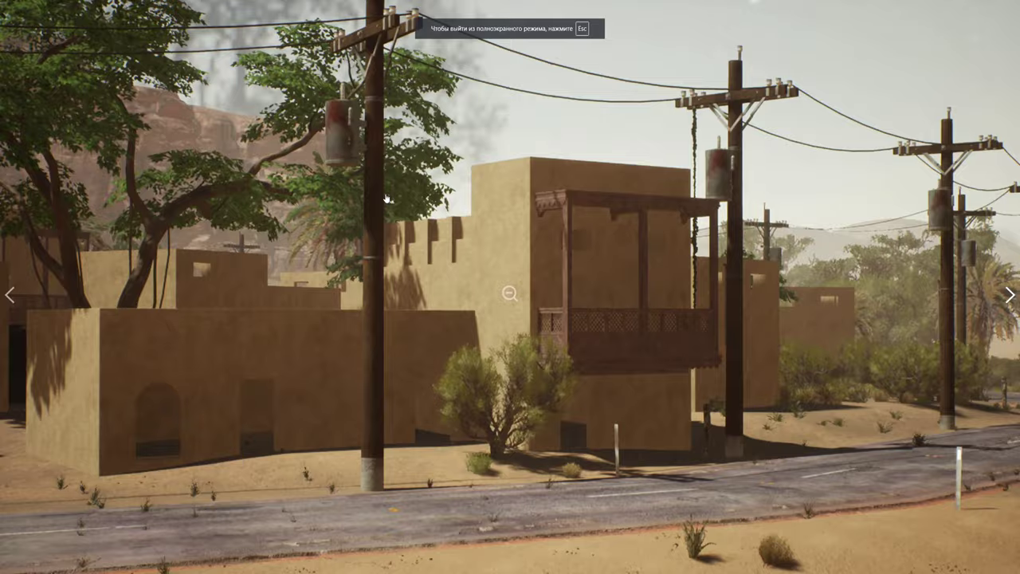
pyautogui.press('Right')
pyautogui.press('Right')
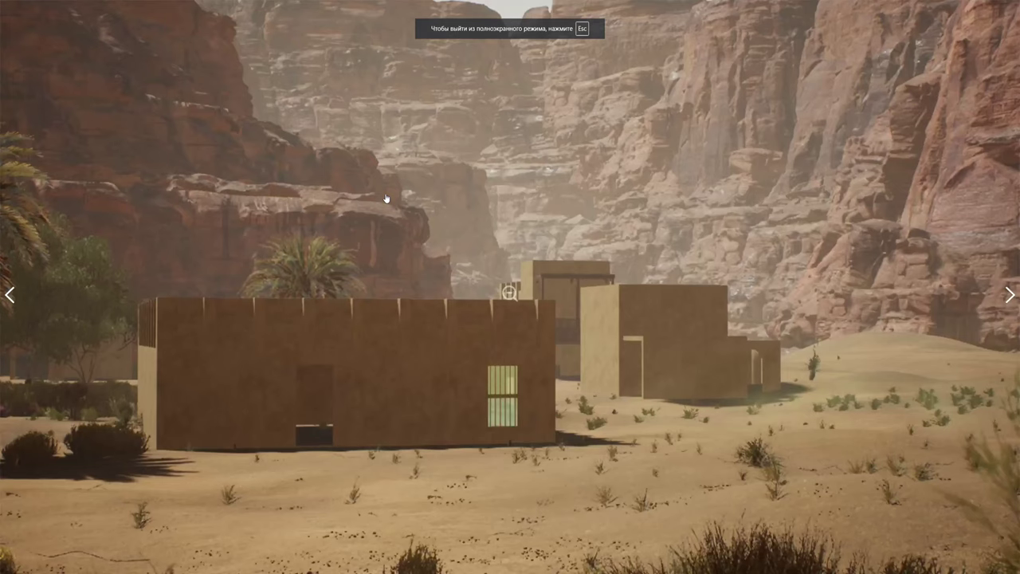
pyautogui.press('Left')
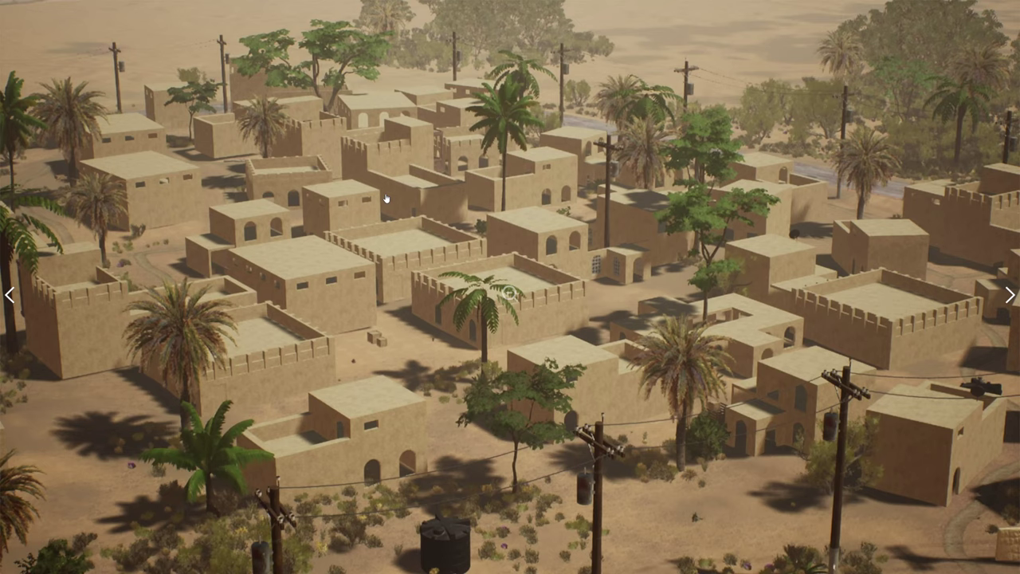
pyautogui.press('Right')
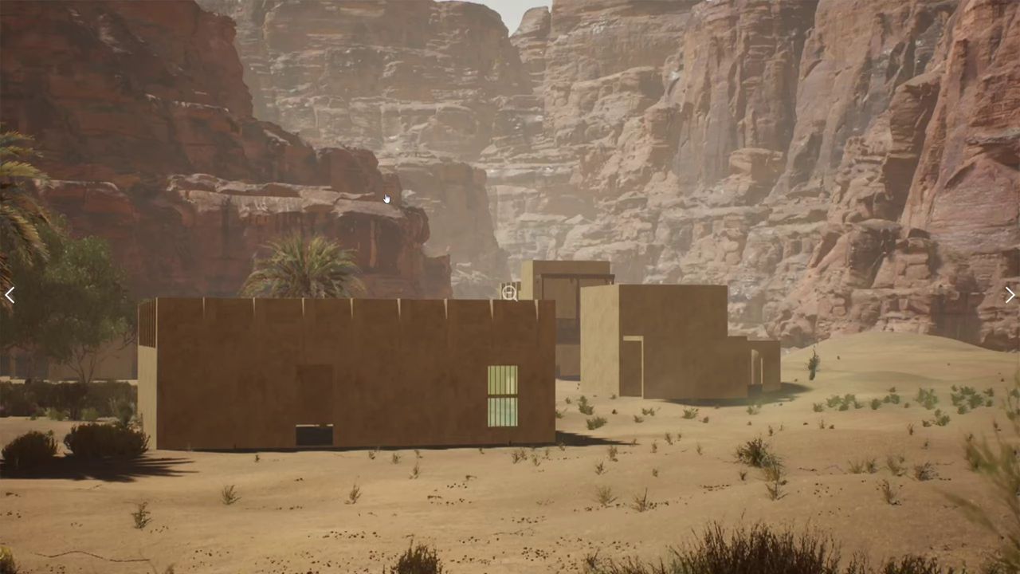
pyautogui.press('Right')
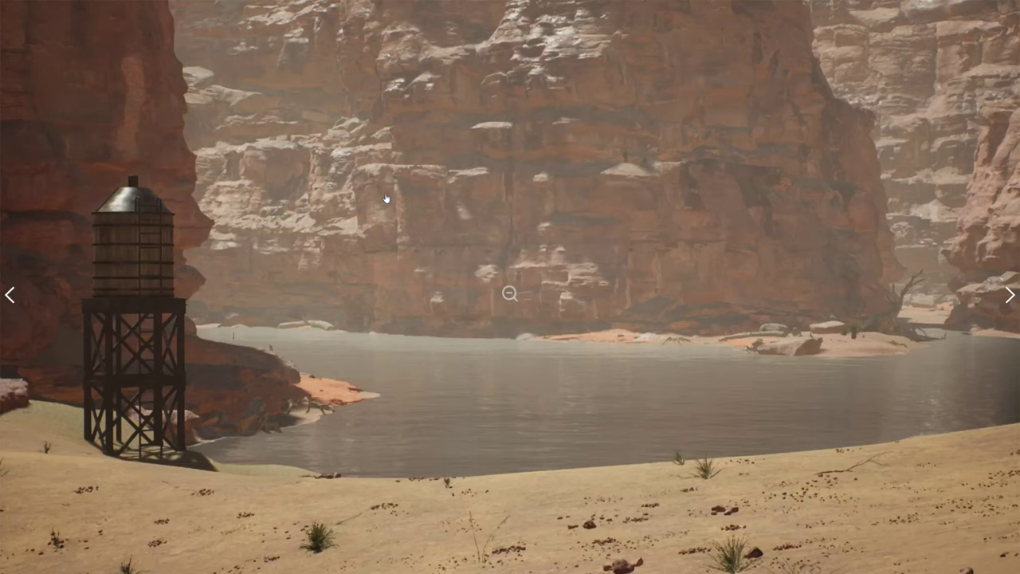
pyautogui.press('Right')
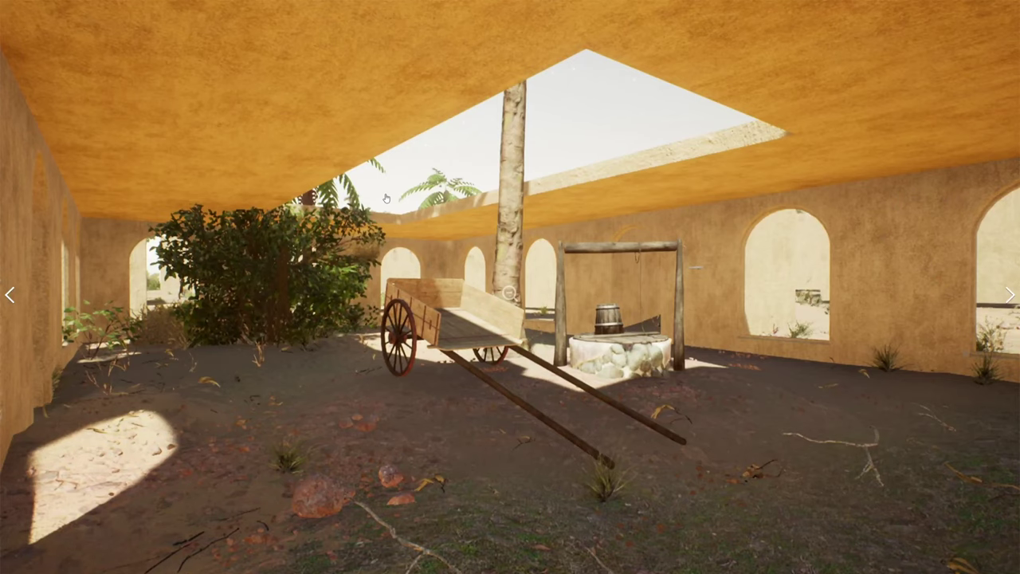
pyautogui.press('Right')
pyautogui.press('Right')
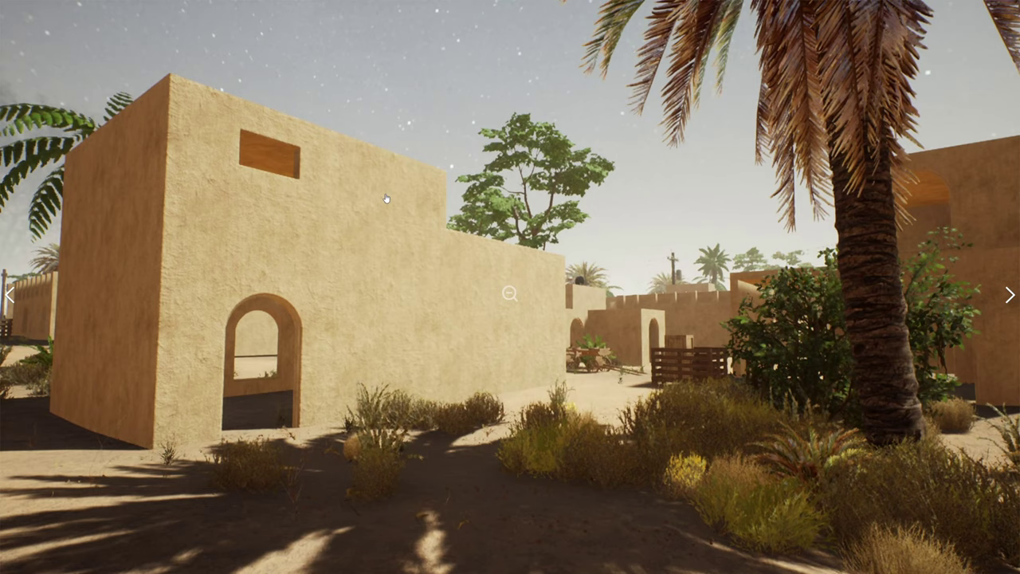
pyautogui.press('Right')
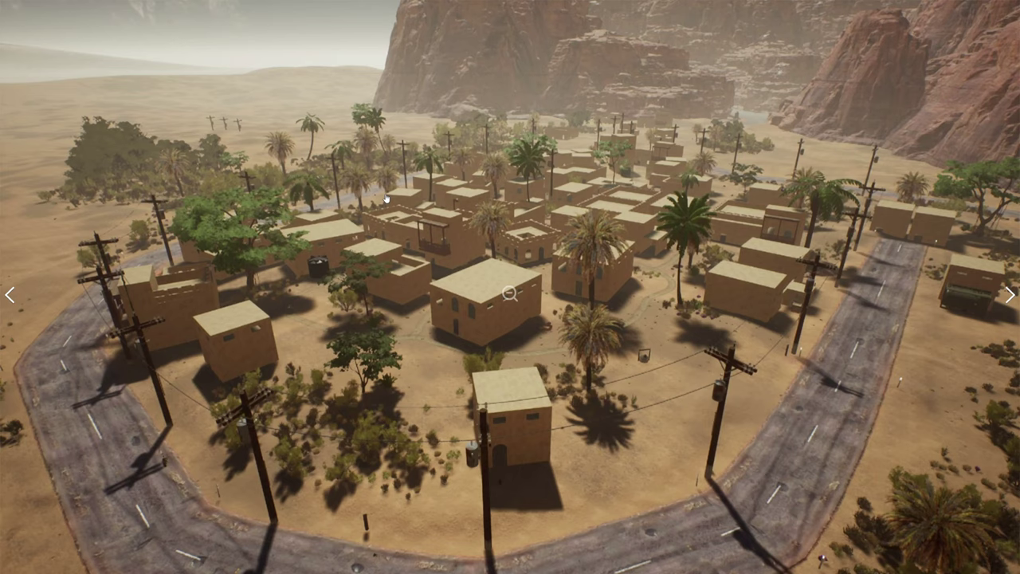
# - Continue through the clay, lattice, arched window, balcony and sandstone renders, then exit fullscreen
pyautogui.press('Right')
pyautogui.press('Right')
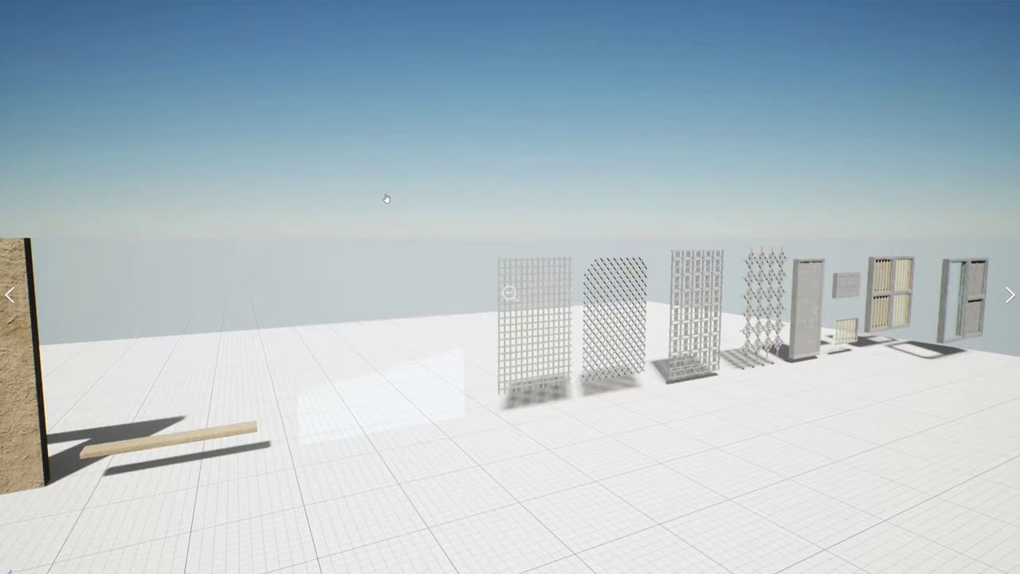
pyautogui.press('Right')
pyautogui.press('Right')
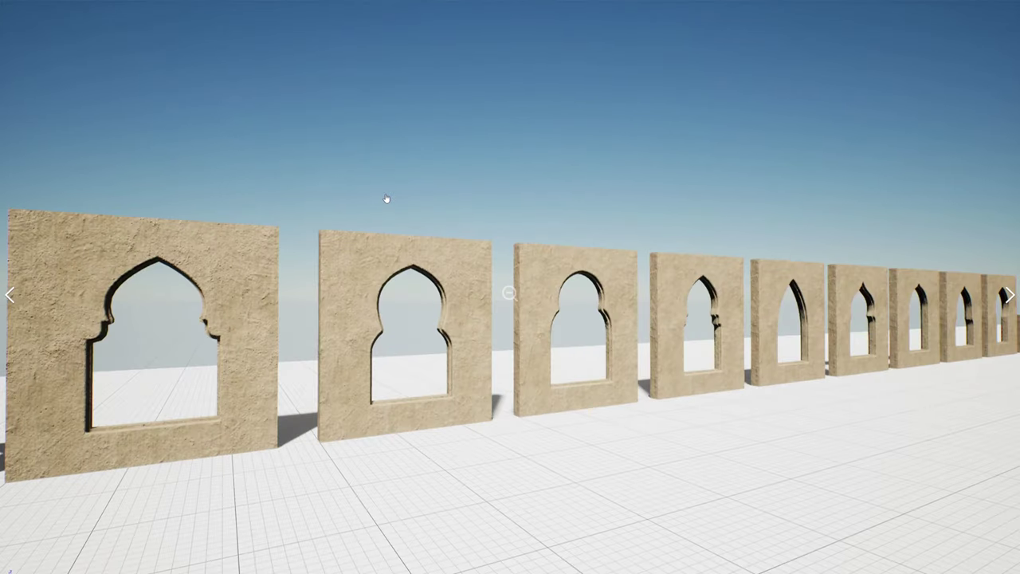
pyautogui.press('Right')
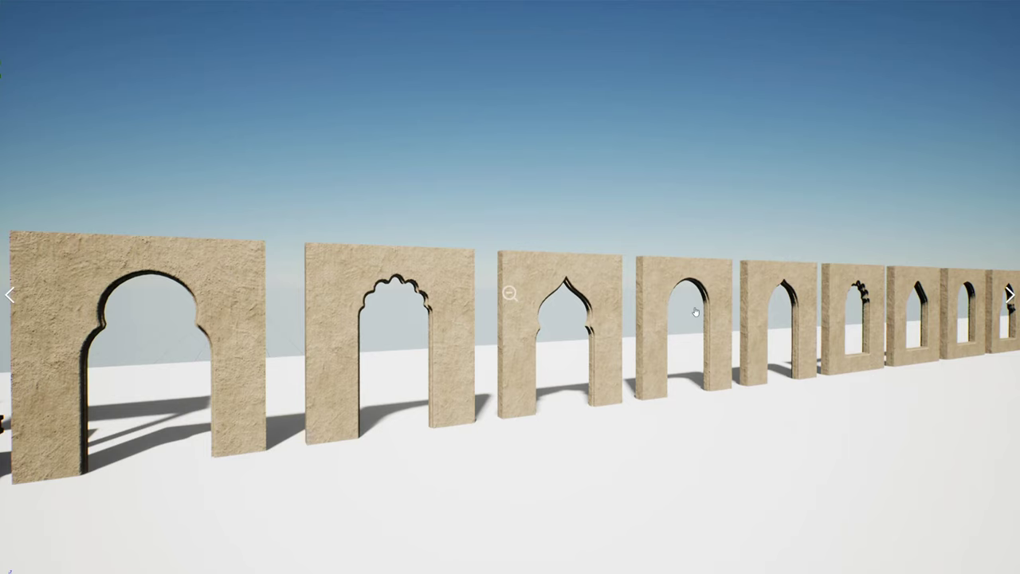
pyautogui.press('Right')
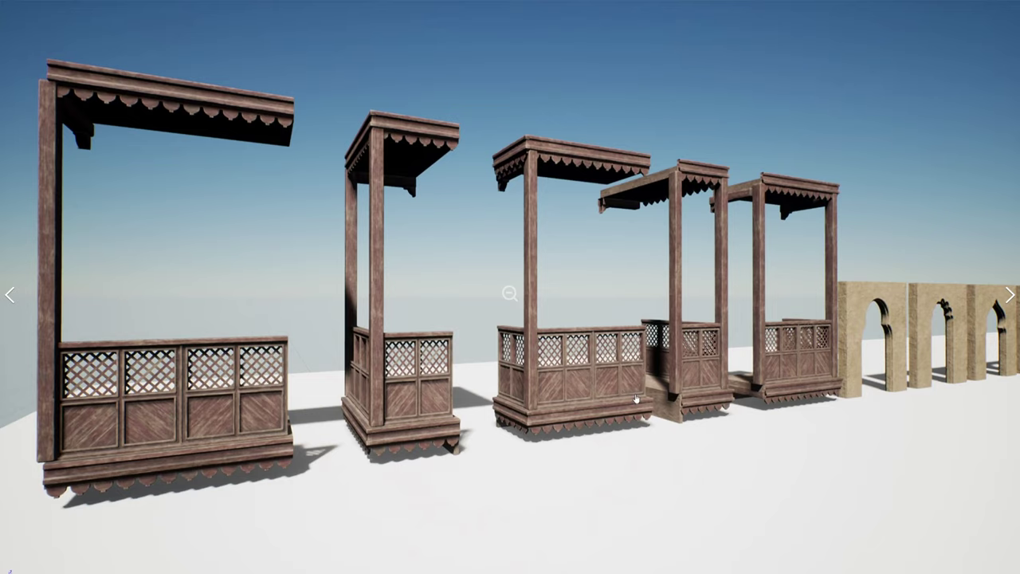
pyautogui.press('Right')
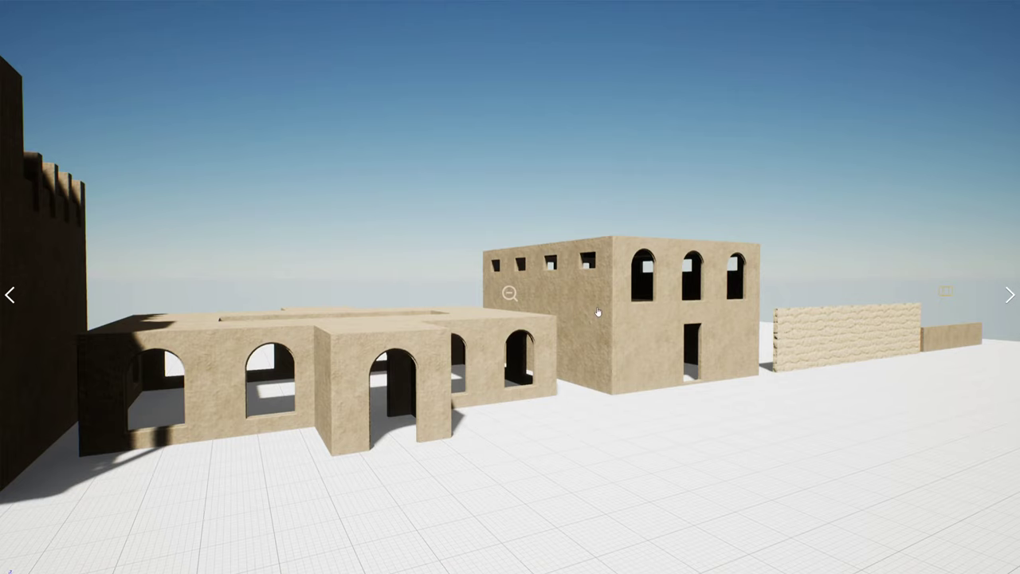
pyautogui.press('Right')
pyautogui.press('Right')
pyautogui.press('Right')
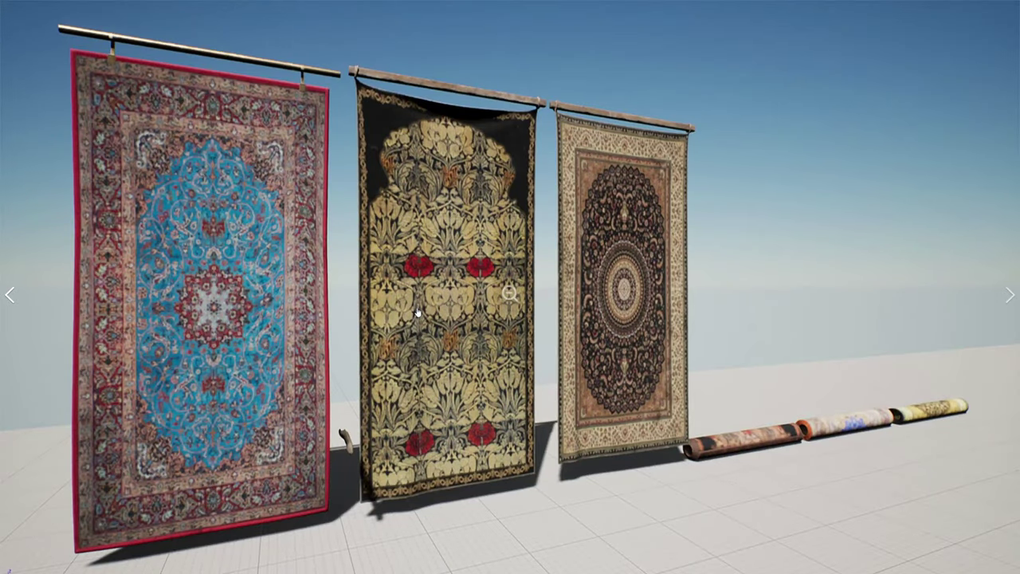
pyautogui.press('Escape')
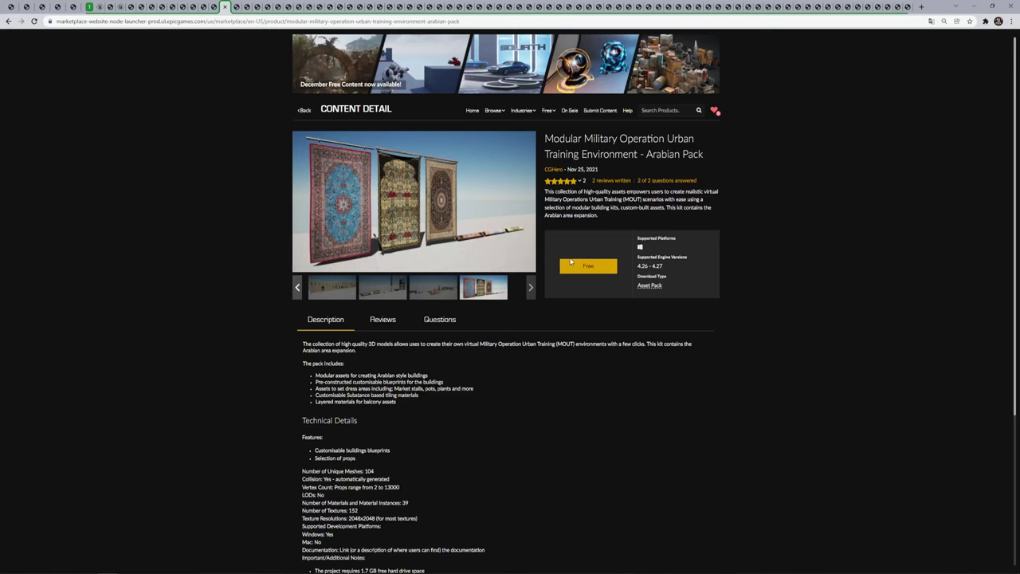
# - Move through the Heli UH60A (West) tab on to the Civilian Pack tab
pyautogui.hotkey('ctrl', 'Tab')
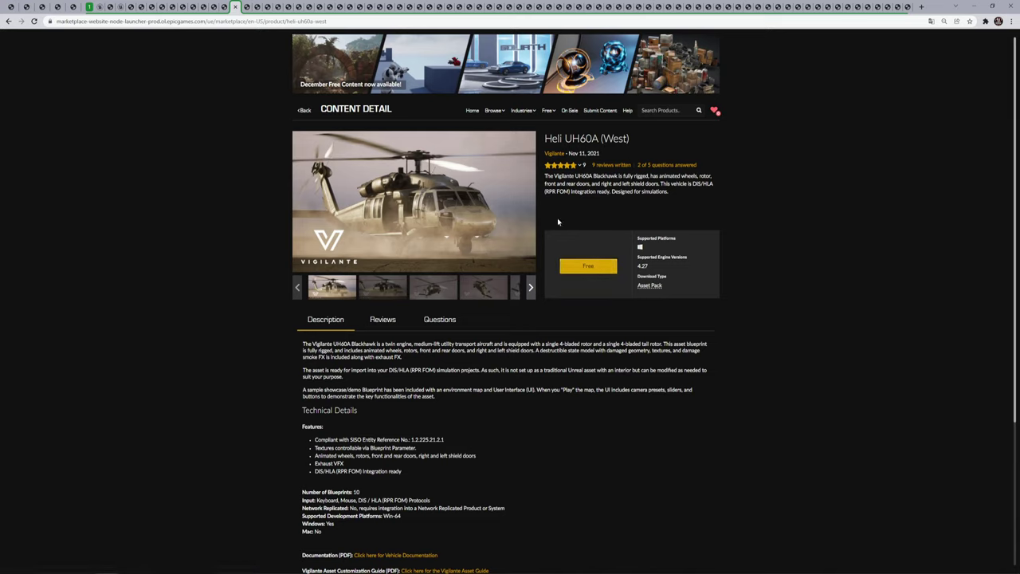
pyautogui.hotkey('ctrl', 'Tab')
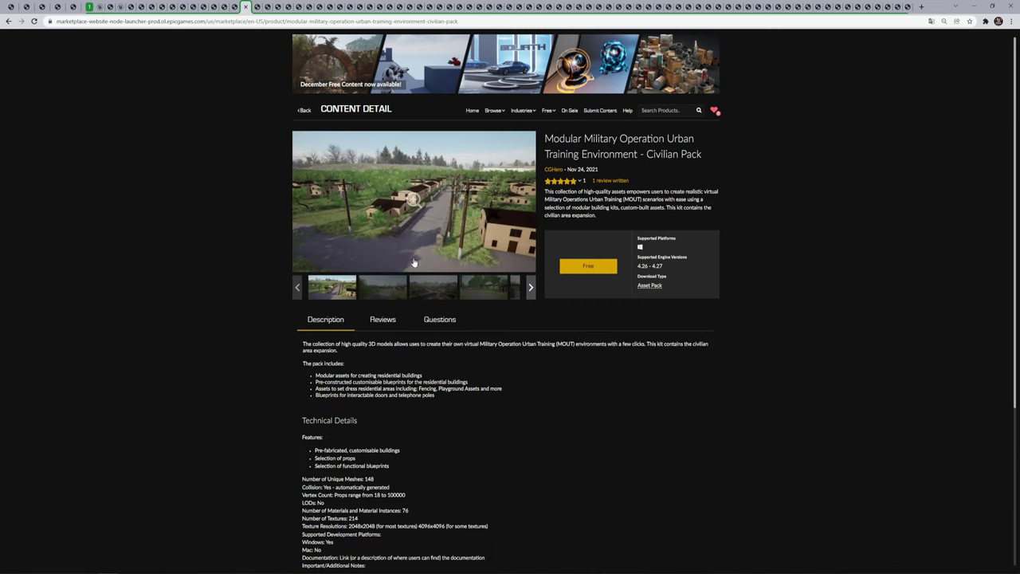
# - Open the Civilian Pack gallery fullscreen and step through the village and street views
pyautogui.click(414, 201)
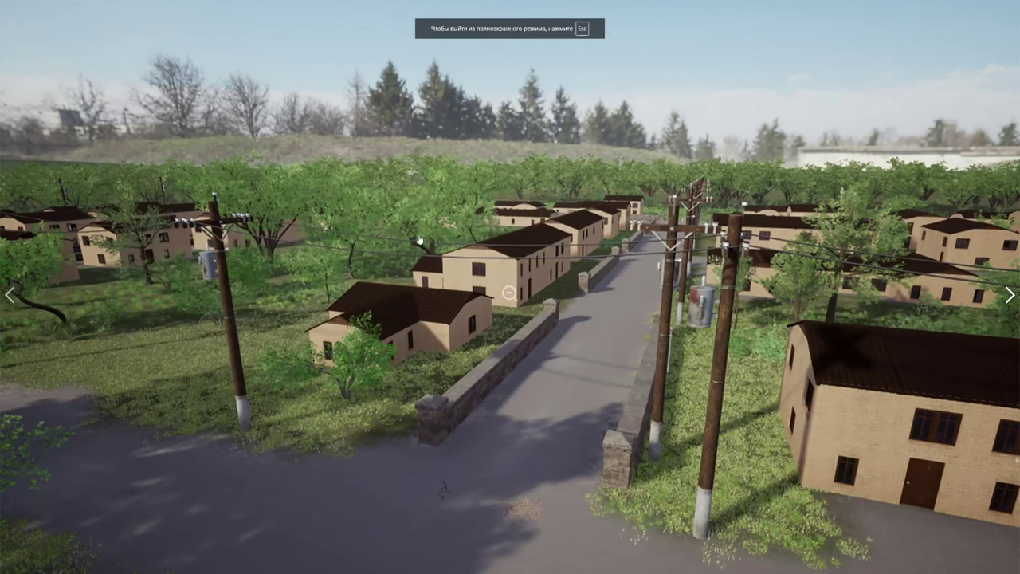
pyautogui.press('Right')
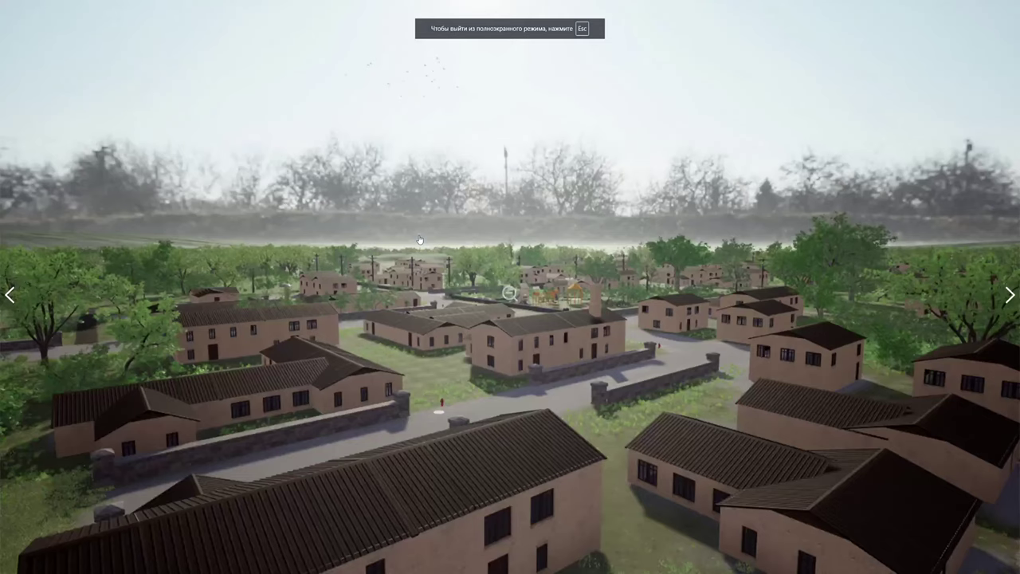
pyautogui.press('Right')
pyautogui.press('Right')
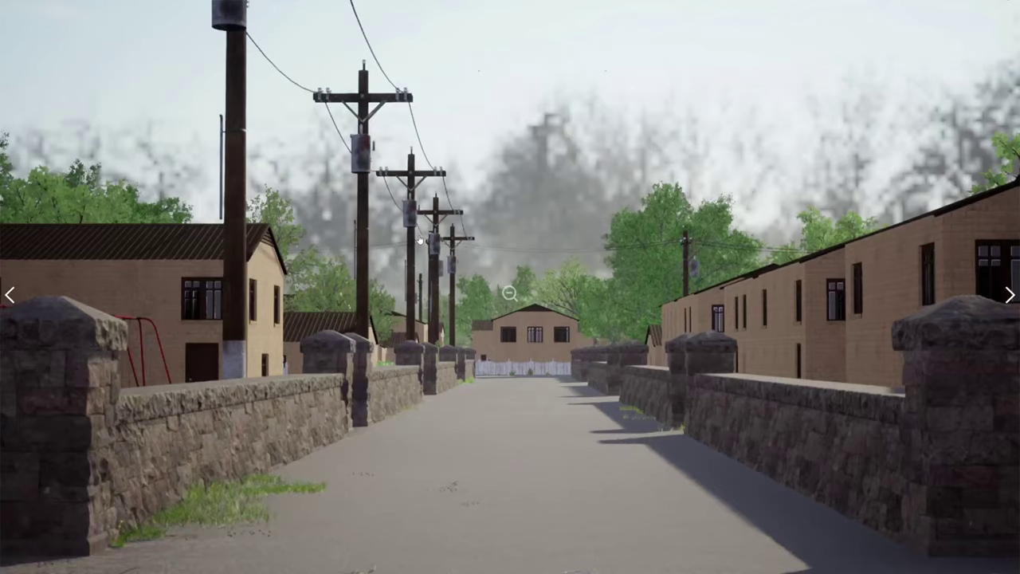
pyautogui.press('Left')
pyautogui.press('Right')
pyautogui.press('Right')
pyautogui.press('Right')
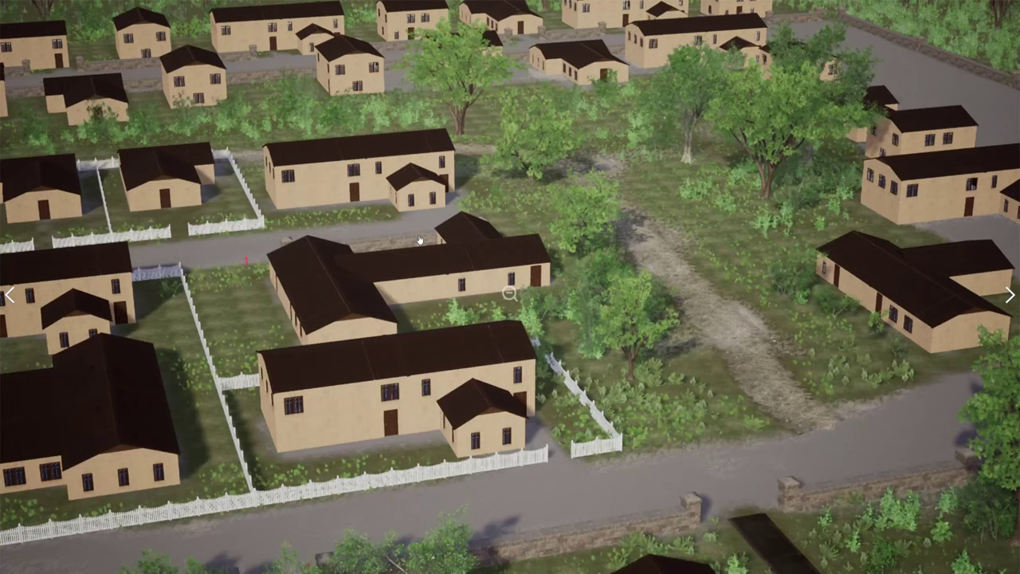
pyautogui.press('Left')
# - Browse to the asset overview image, exit fullscreen, and advance the page gallery to the row of walls
pyautogui.press('Left')
pyautogui.press('Right')
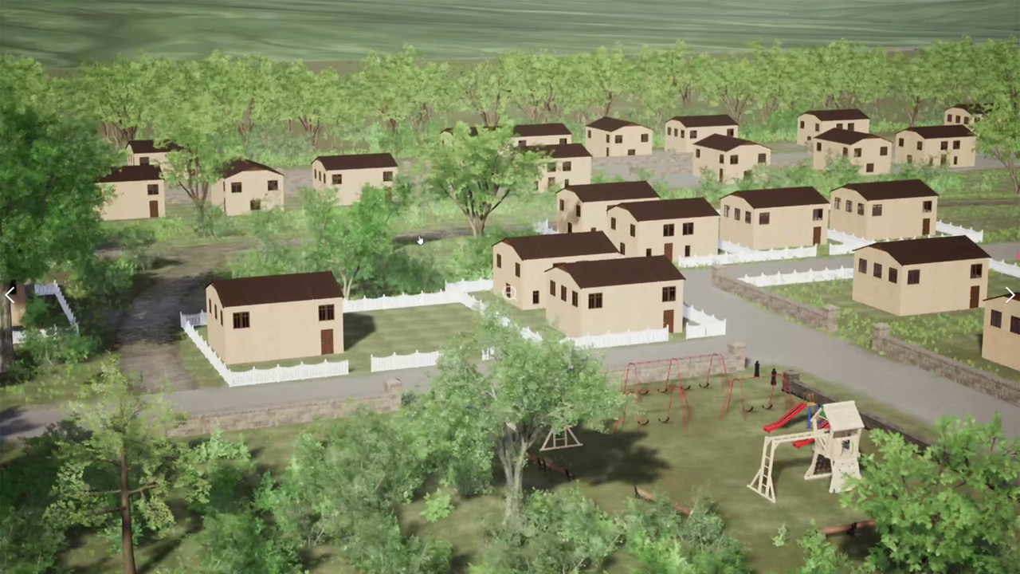
pyautogui.press('Left')
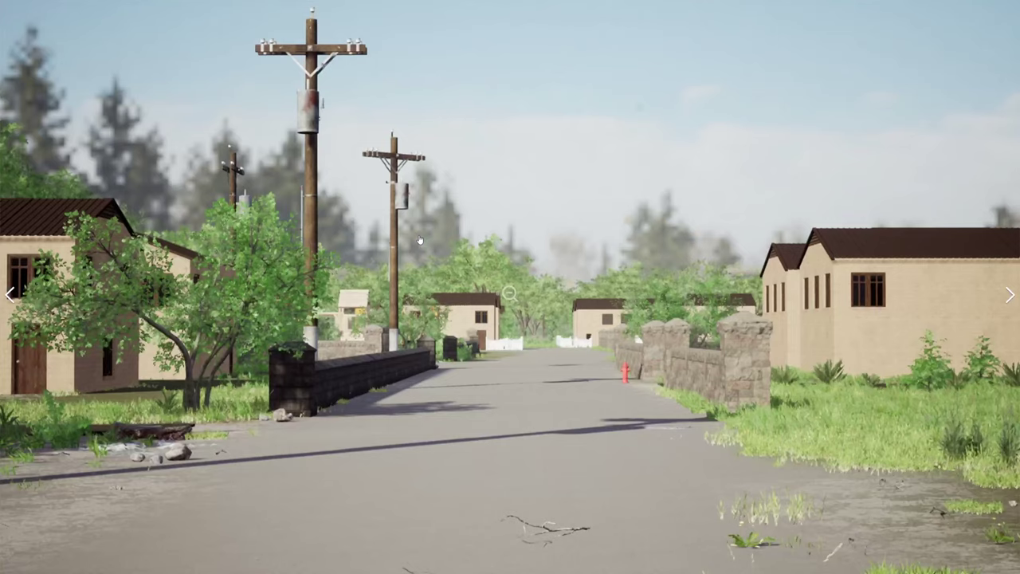
pyautogui.press('Right')
pyautogui.press('Right')
pyautogui.press('Right')
pyautogui.press('Right')
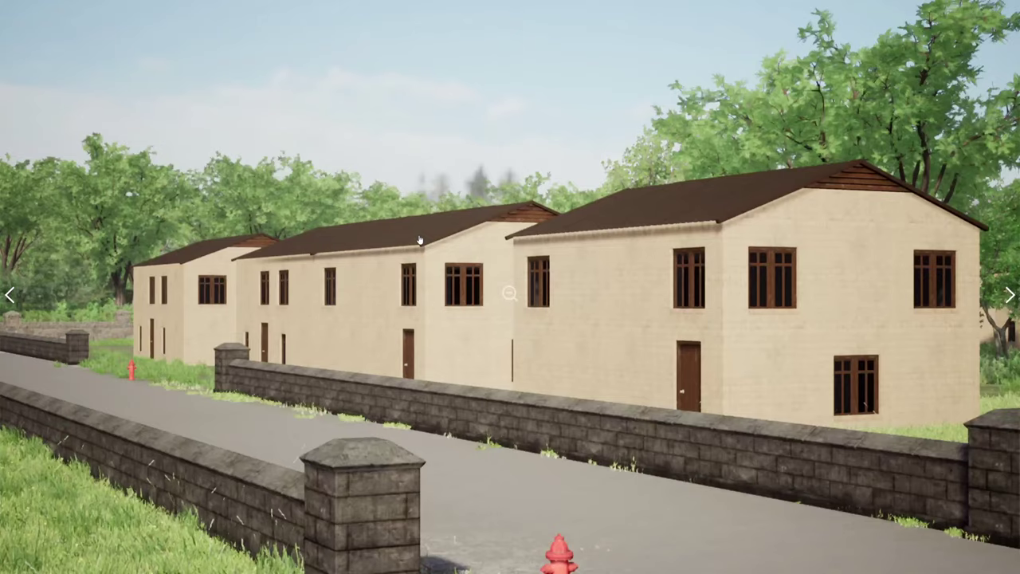
pyautogui.press('Right')
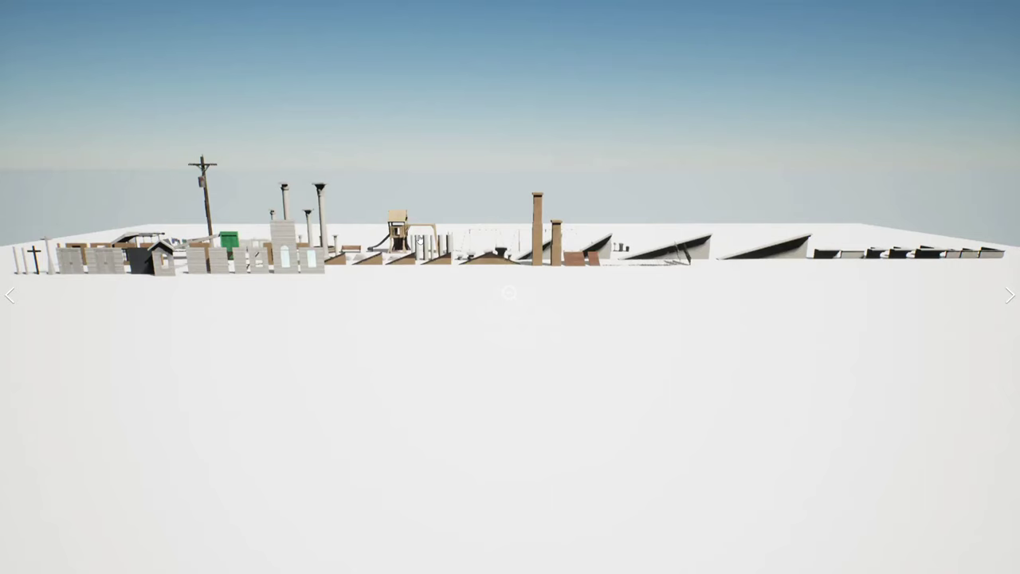
pyautogui.press('Left')
pyautogui.press('Right')
pyautogui.press('Right')
pyautogui.press('Right')
pyautogui.press('Right')
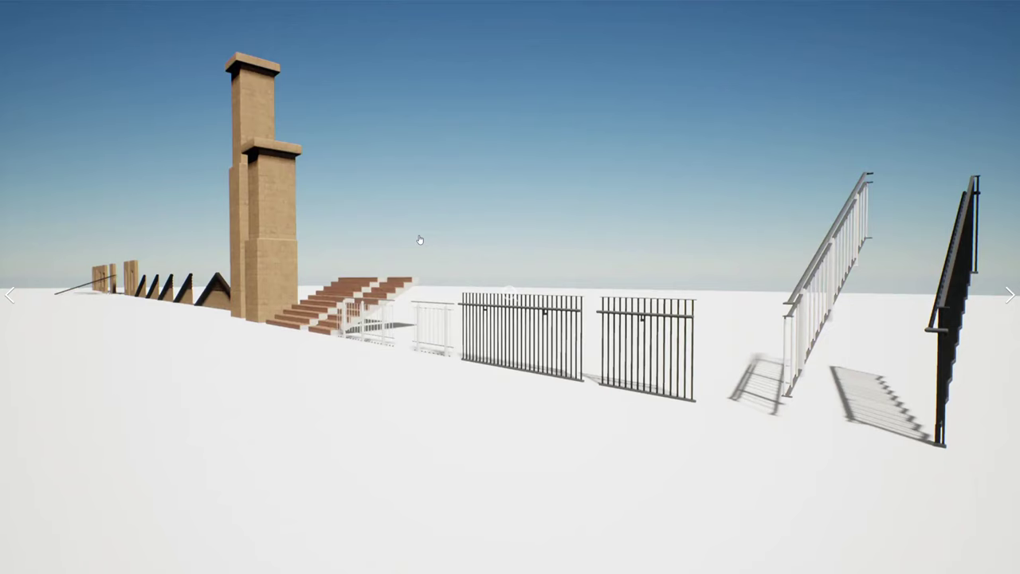
pyautogui.press('Escape')
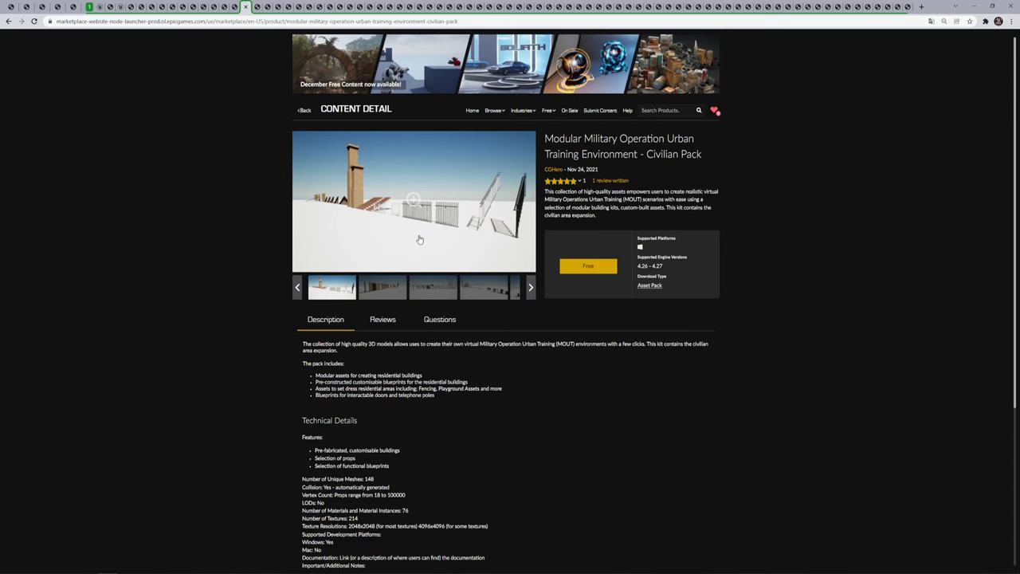
pyautogui.press('Right')
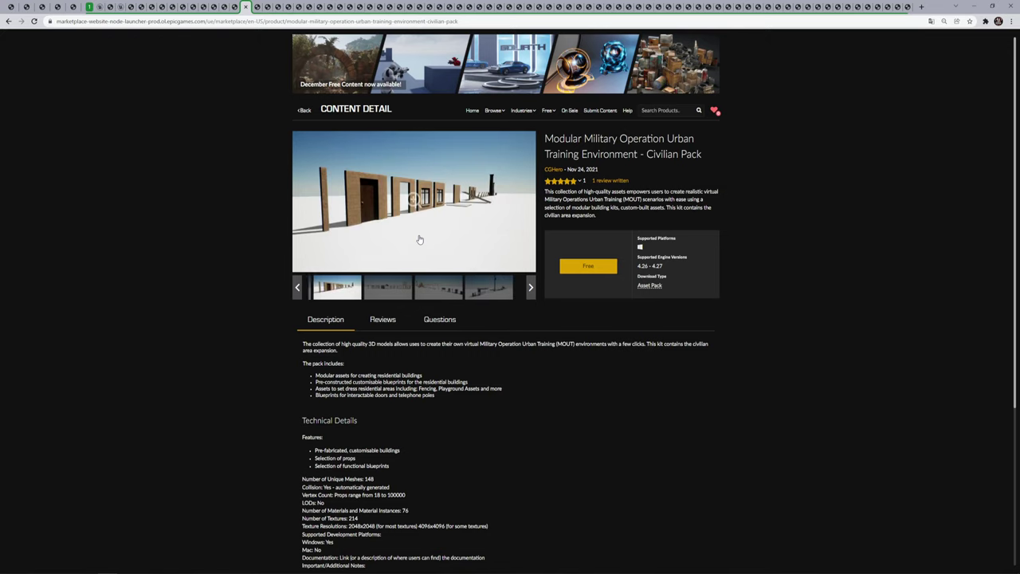
pyautogui.hotkey('ctrl', 'Tab')
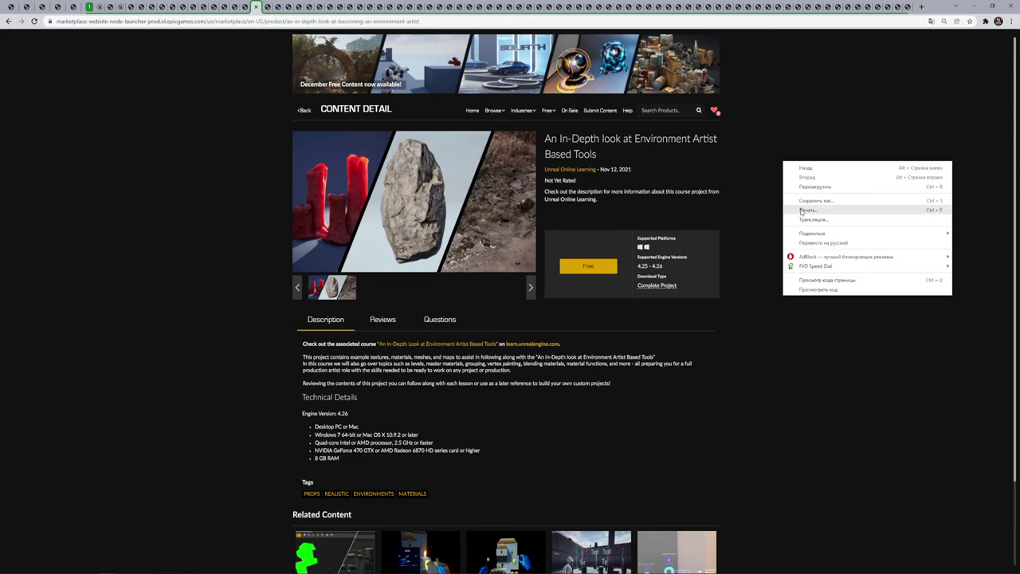
# - Translate the Environment Artist course page into Russian, reorder its tab, and switch to the Civilian Pack tab
pyautogui.rightClick(784, 162)
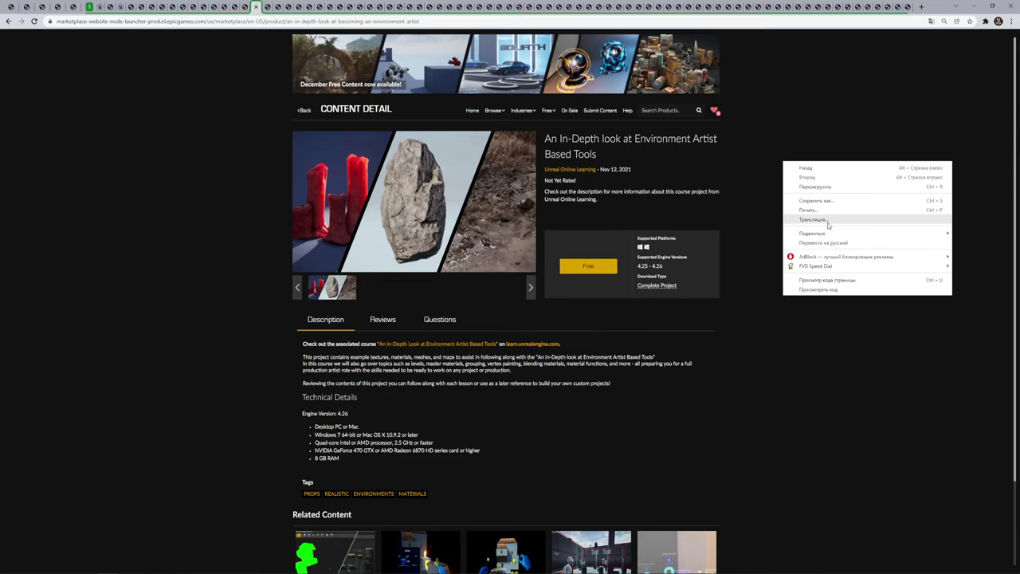
pyautogui.click(828, 243)
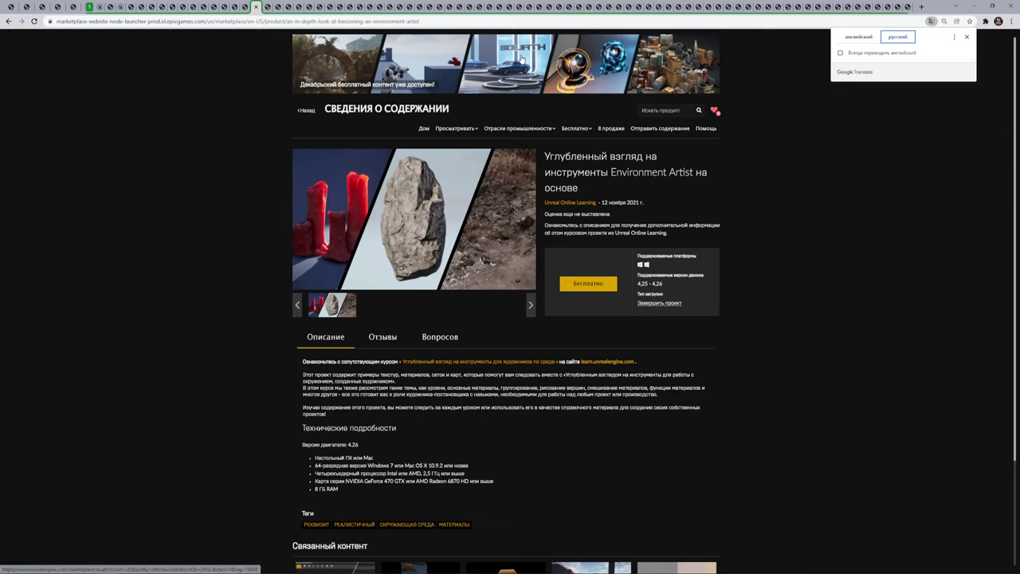
pyautogui.moveTo(647, 146)
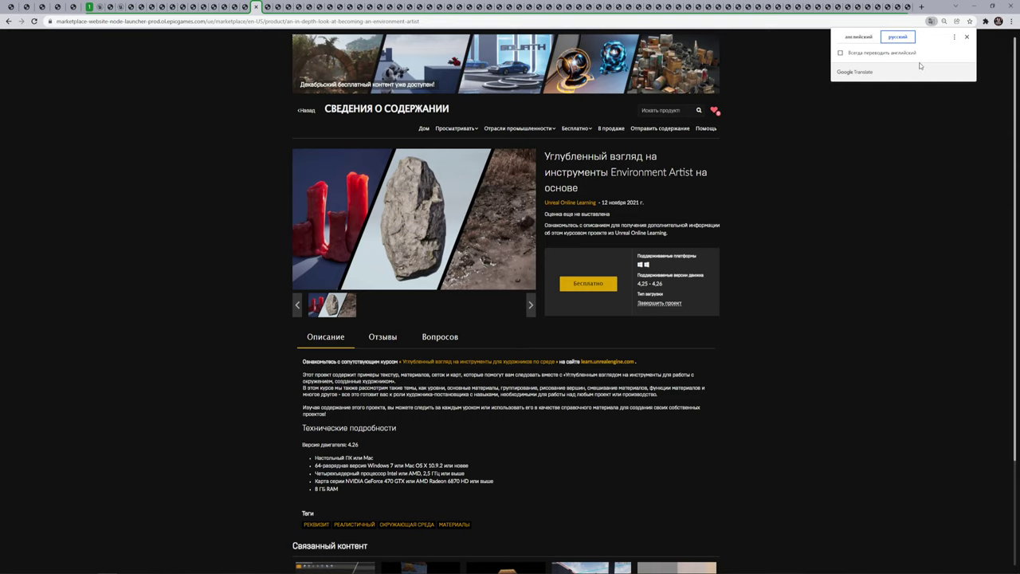
pyautogui.click(966, 37)
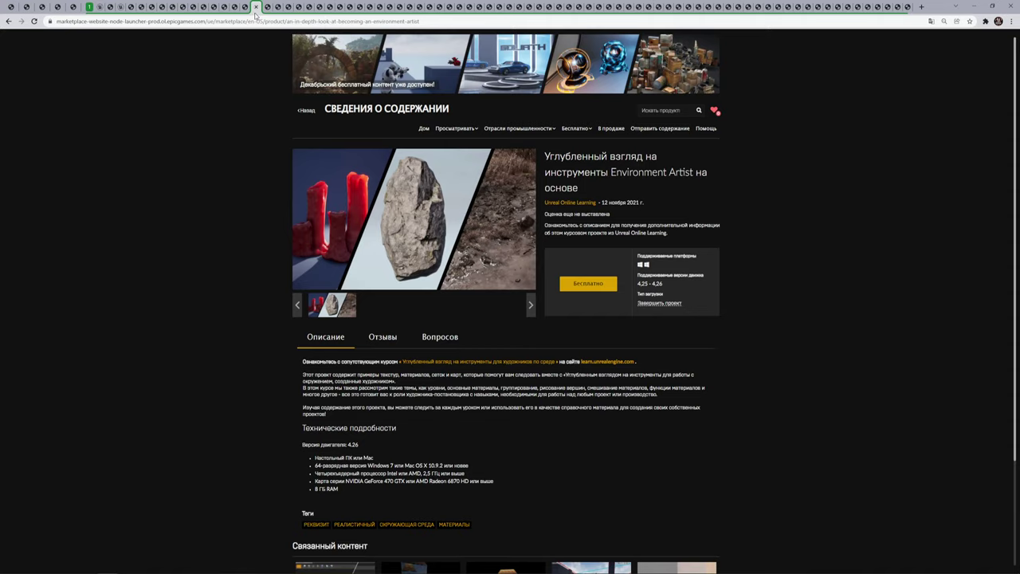
pyautogui.moveTo(259, 7); pyautogui.dragTo(426, 10)
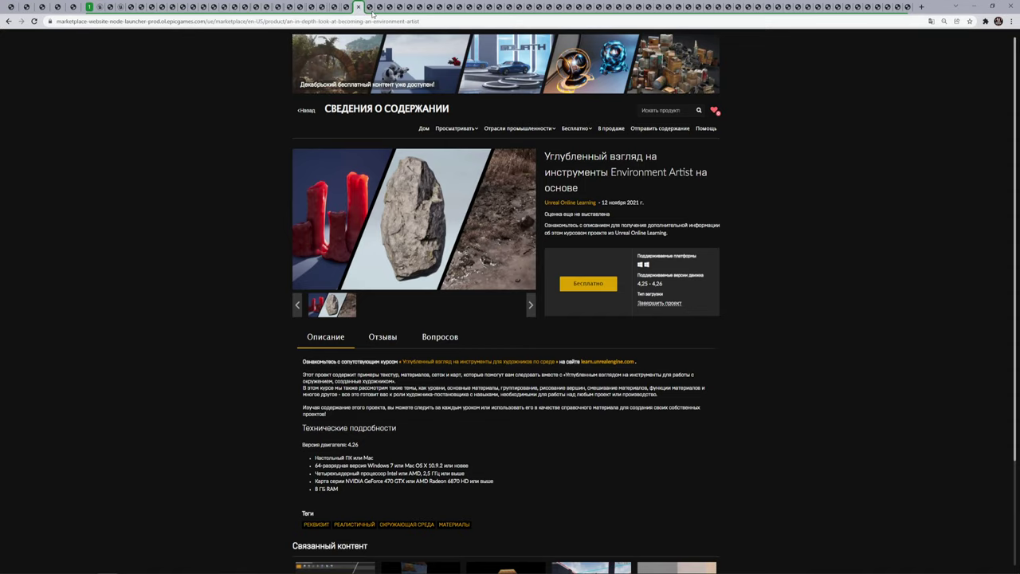
pyautogui.click(245, 7)
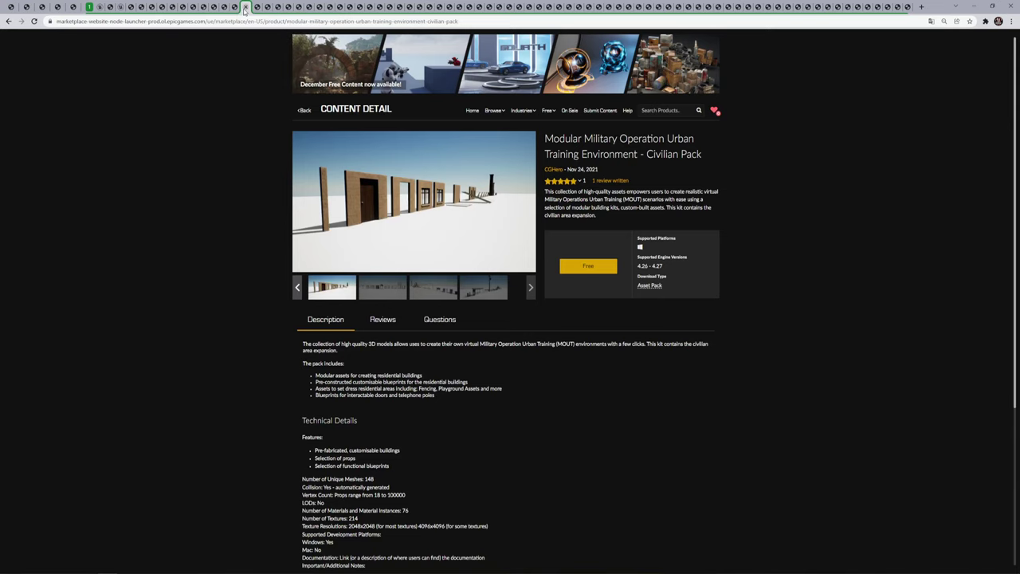
# - Cycle past the APC MTLB, LCAC, A10, Su-24MK, Iskander-M and M26 tabs to n00dFootsteps 2.0
pyautogui.hotkey('ctrl', 'Tab')
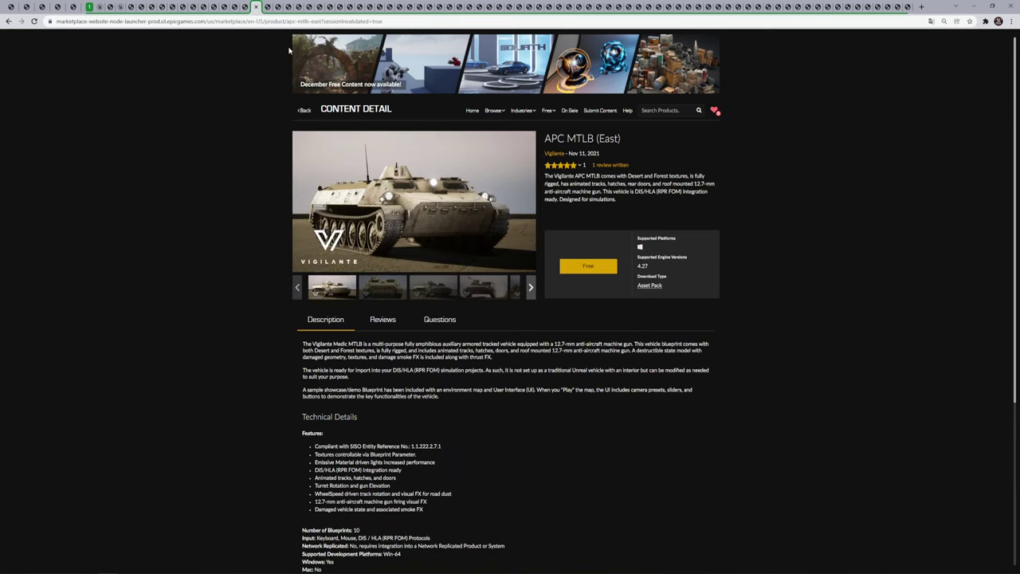
pyautogui.hotkey('ctrl', 'Tab')
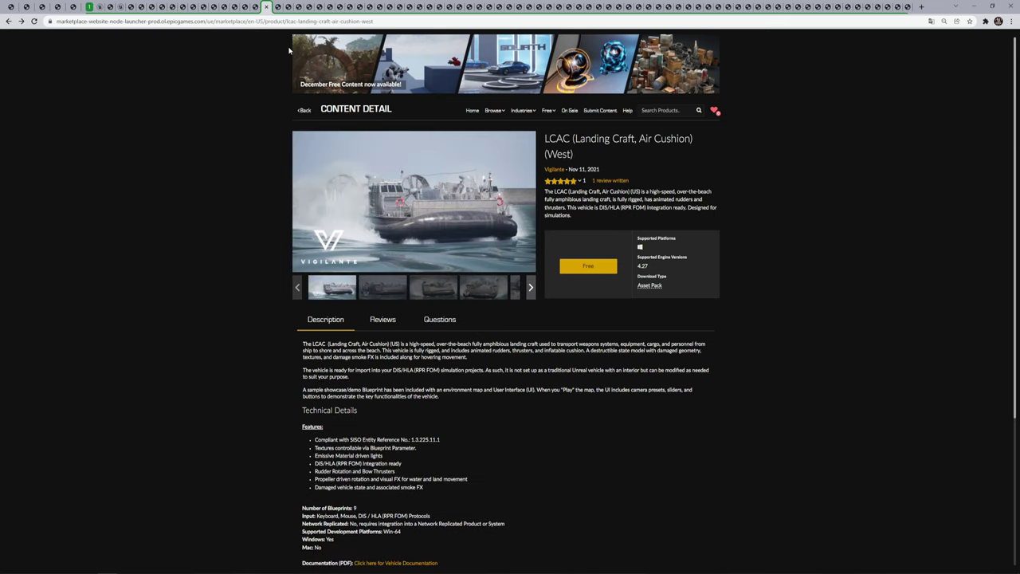
pyautogui.hotkey('ctrl', 'Tab')
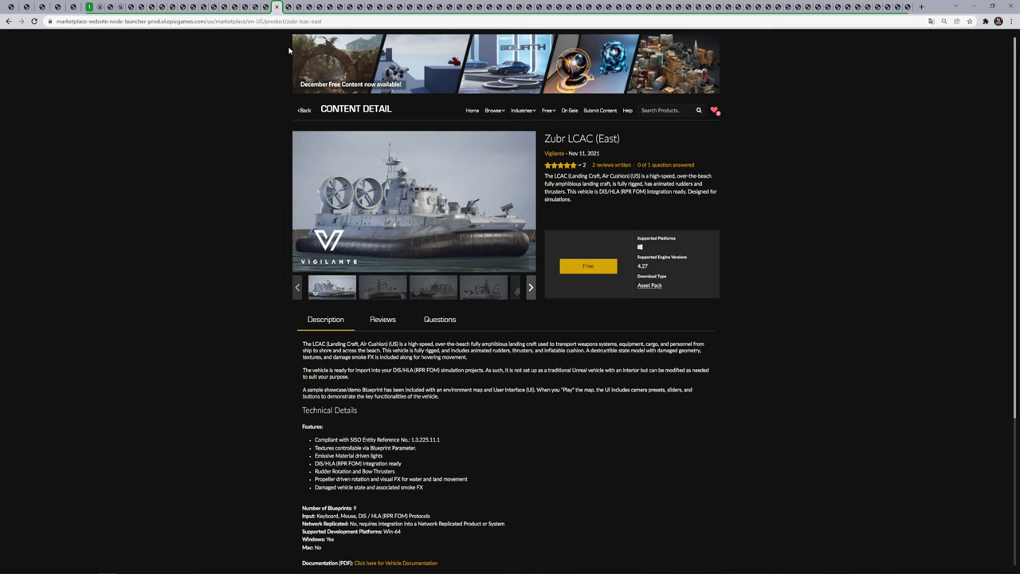
pyautogui.hotkey('ctrl', 'Tab')
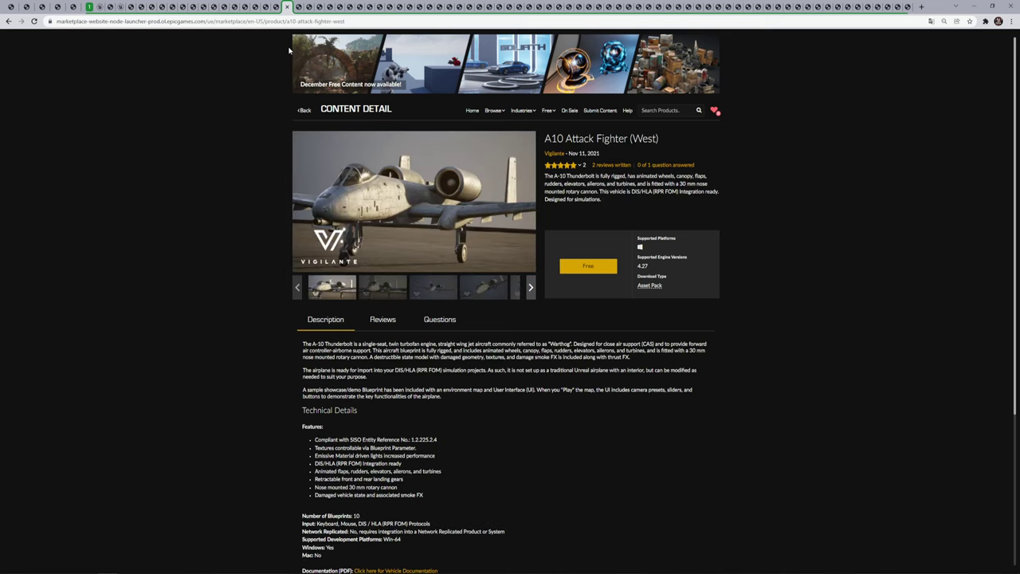
pyautogui.hotkey('ctrl', 'Tab')
pyautogui.hotkey('ctrl', 'Tab')
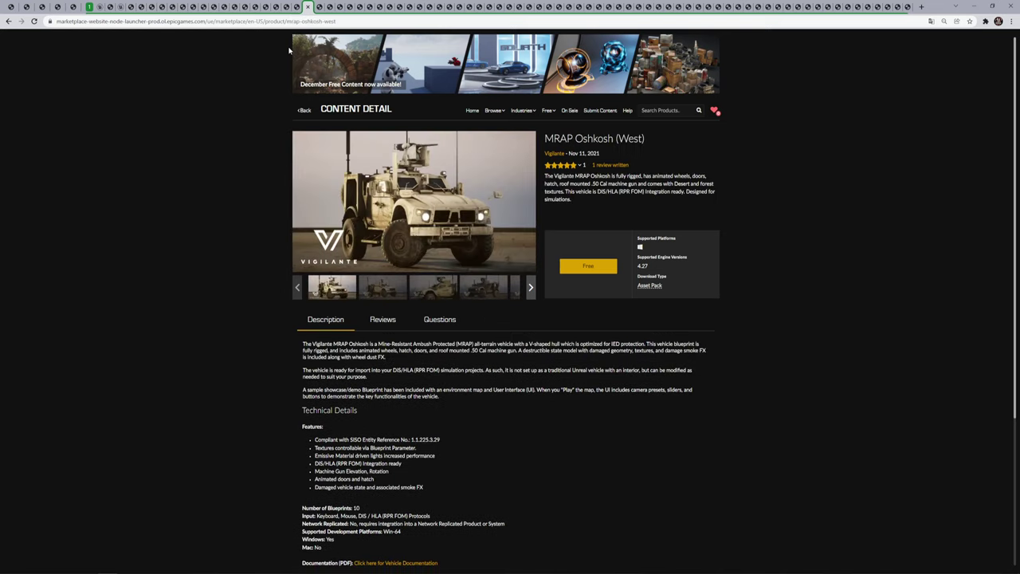
pyautogui.hotkey('ctrl', 'Tab')
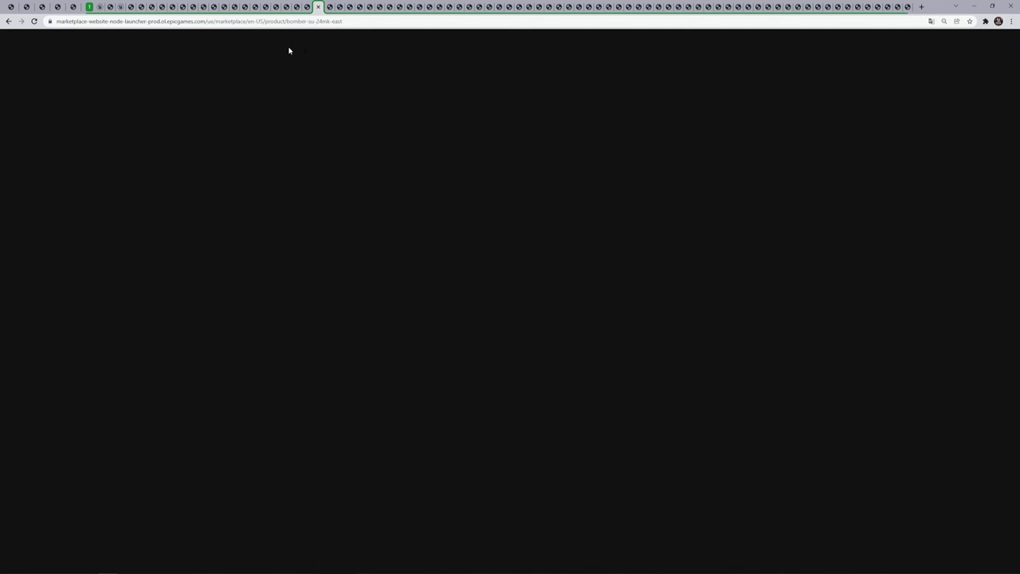
pyautogui.hotkey('ctrl', 'Tab')
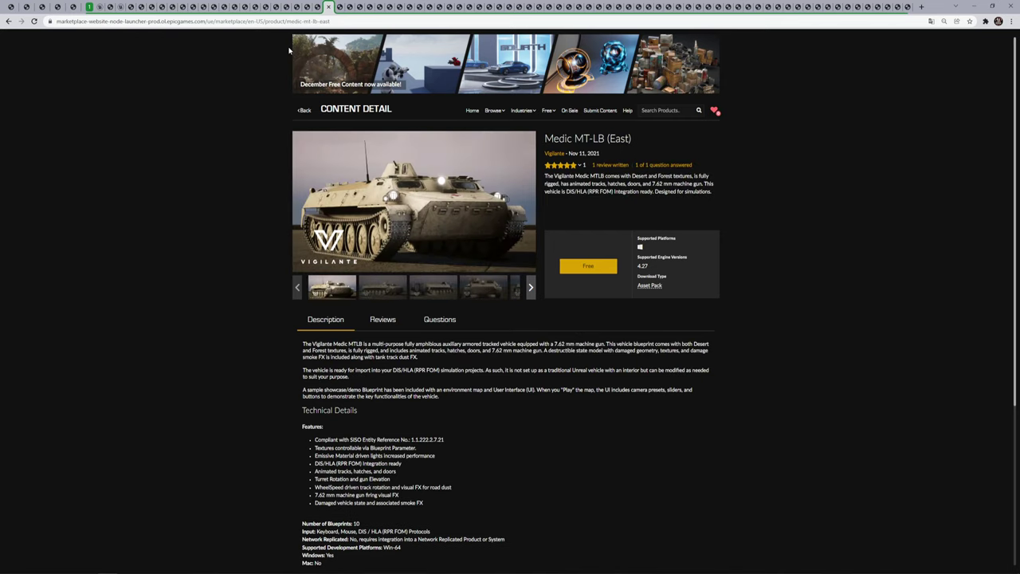
pyautogui.hotkey('ctrl', 'Tab')
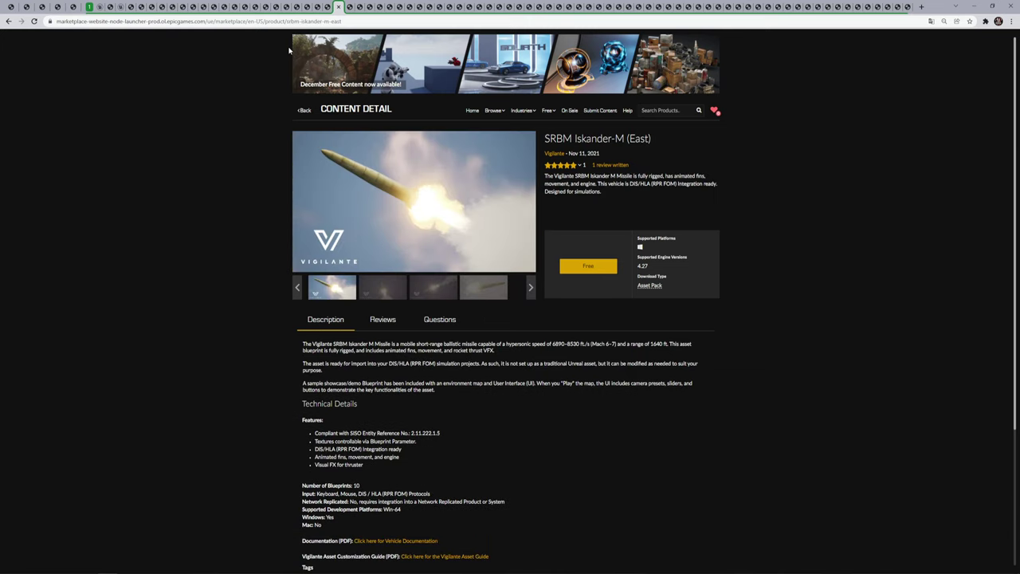
pyautogui.hotkey('ctrl', 'Tab')
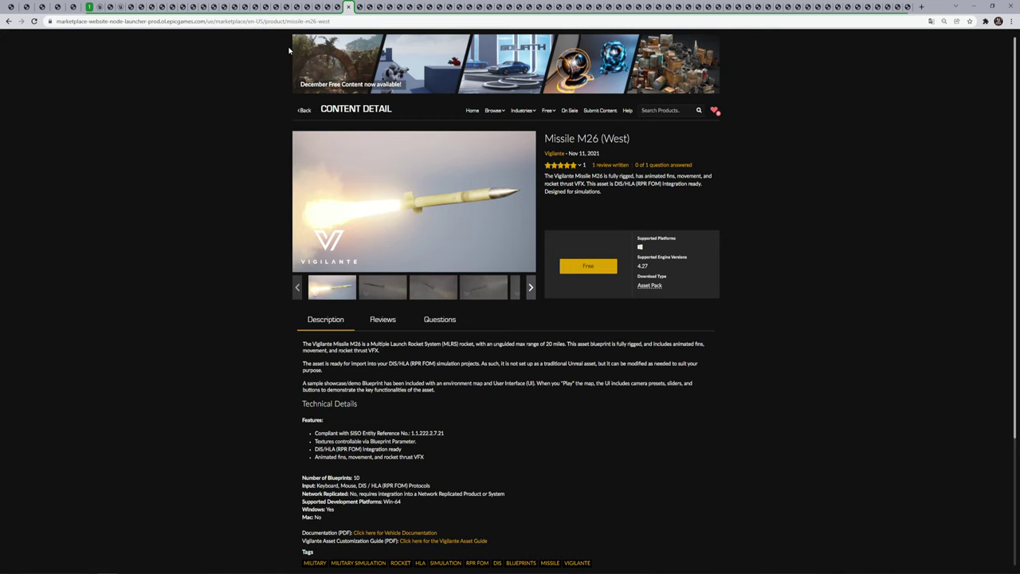
pyautogui.hotkey('ctrl', 'Tab')
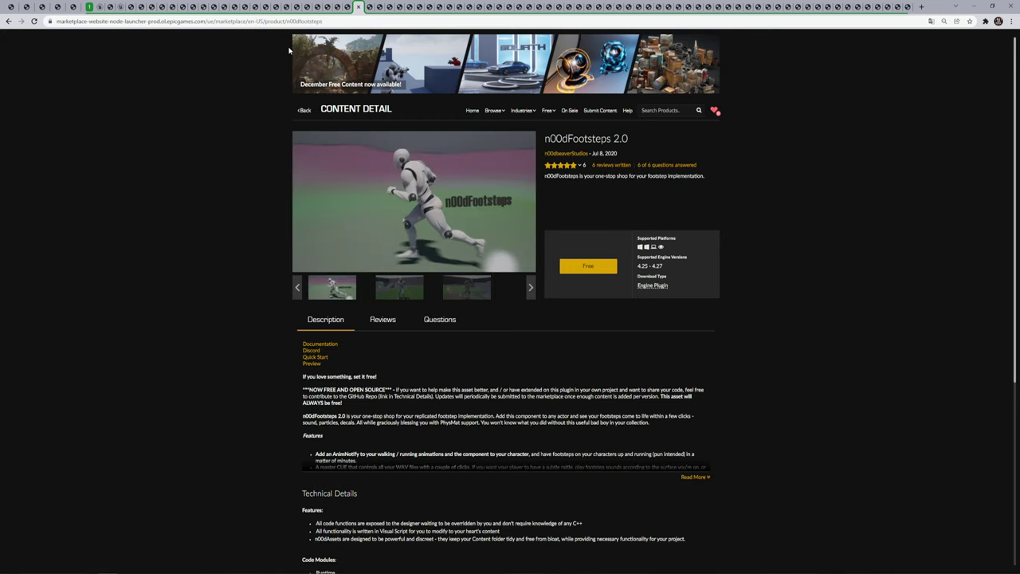
# - Translate n00dFootsteps 2.0 into Russian, view its main gallery image enlarged, then move to the Spotlight tab
pyautogui.rightClick(751, 169)
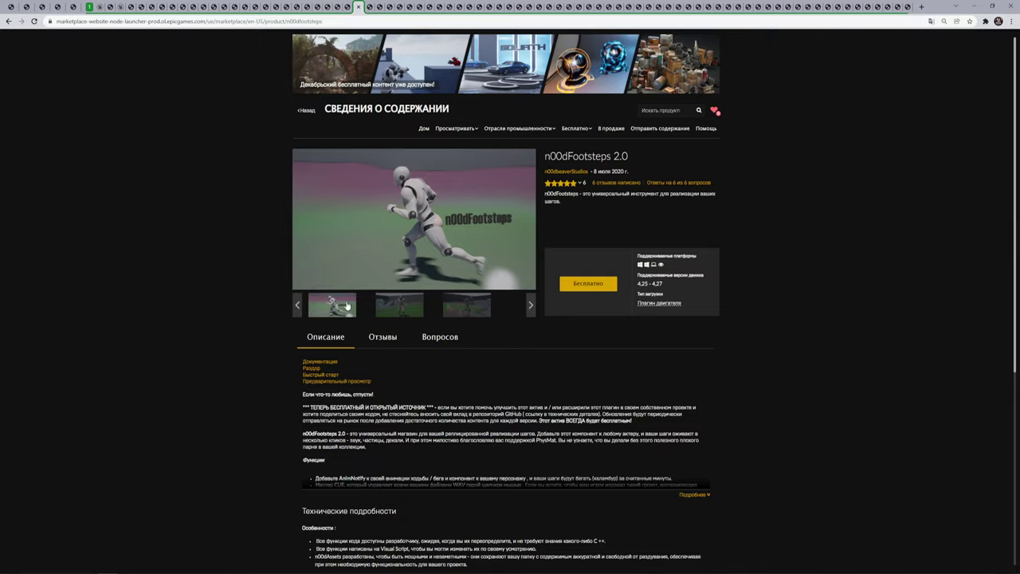
pyautogui.click(400, 225)
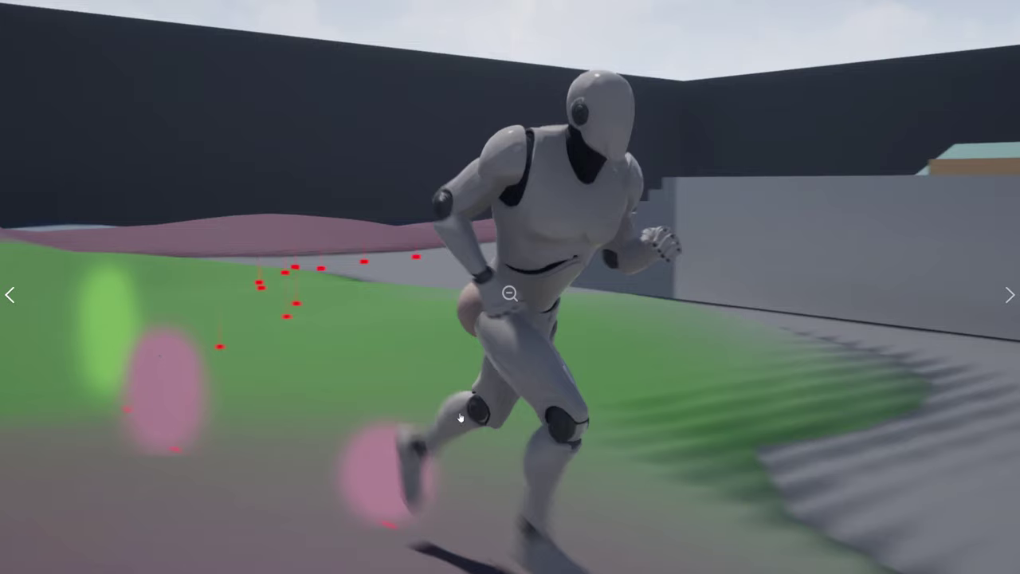
pyautogui.click(542, 440)
pyautogui.hotkey('ctrl', 'Tab')
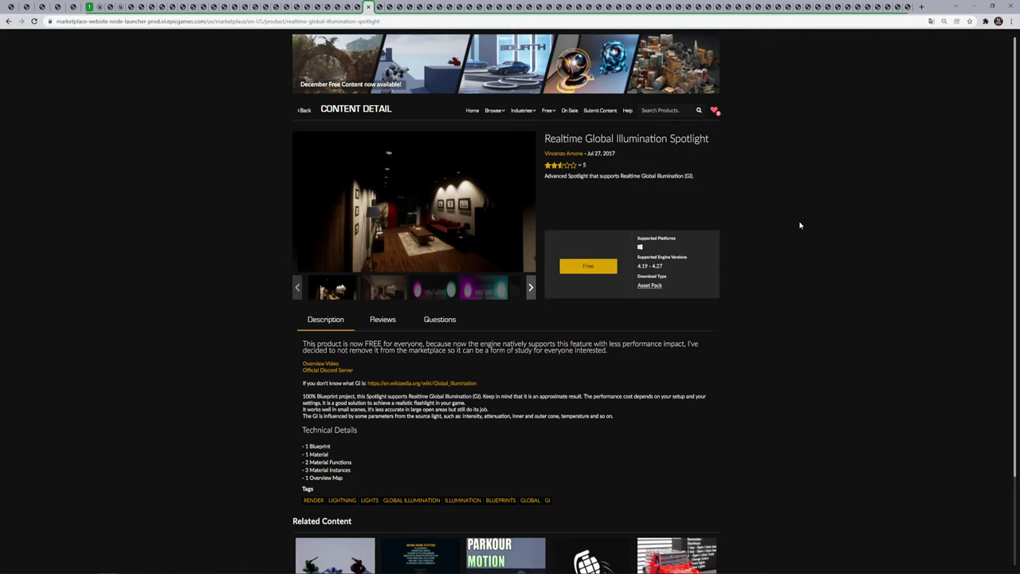
# - Translate the Spotlight page into Russian and enlarge the room screenshot
pyautogui.rightClick(793, 173)
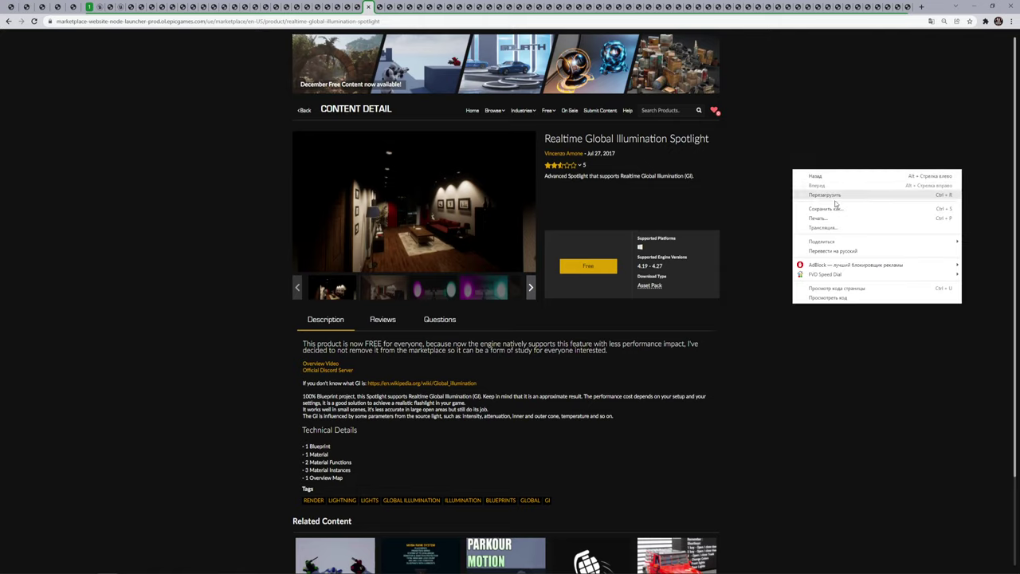
pyautogui.click(835, 252)
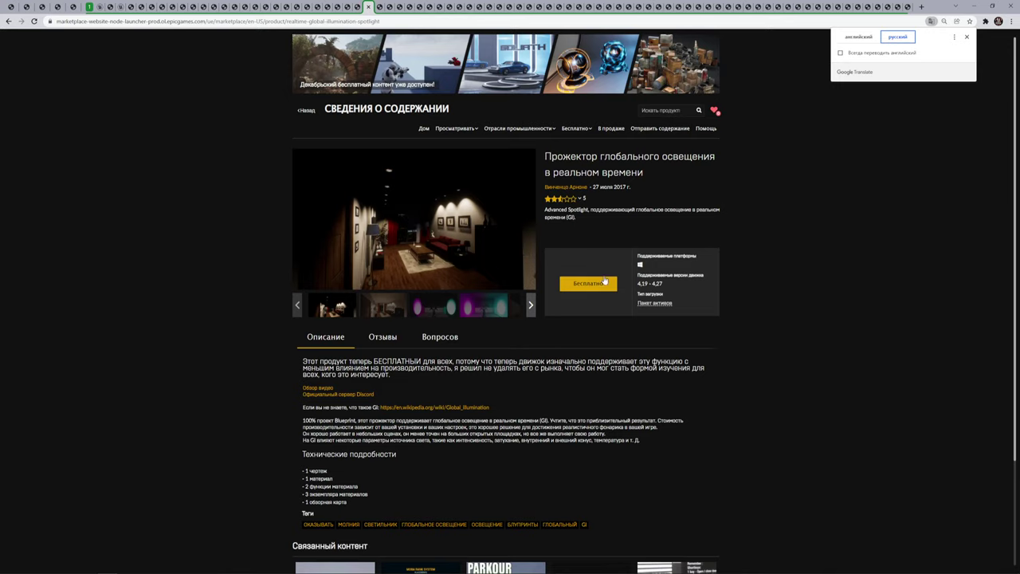
pyautogui.click(459, 247)
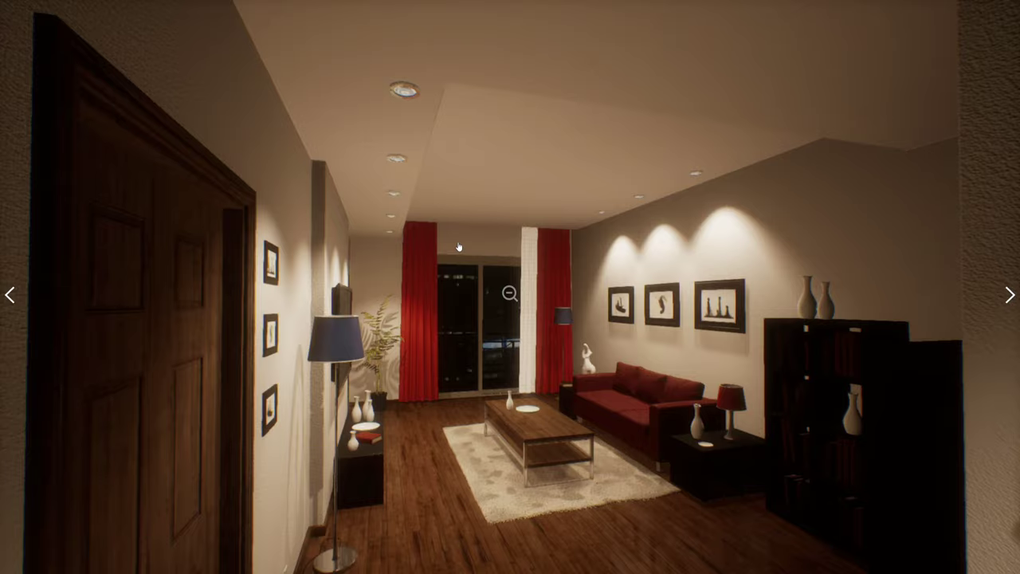
# - Page through the room, winged statue and armchair images, close the gallery, and move to MetaHuman SDK
pyautogui.press('Right')
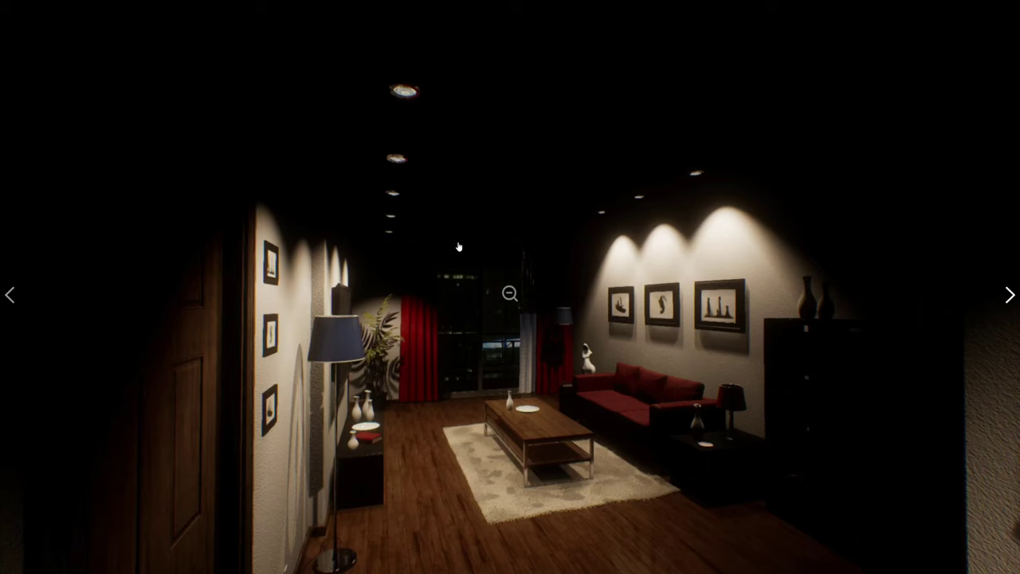
pyautogui.press('Right')
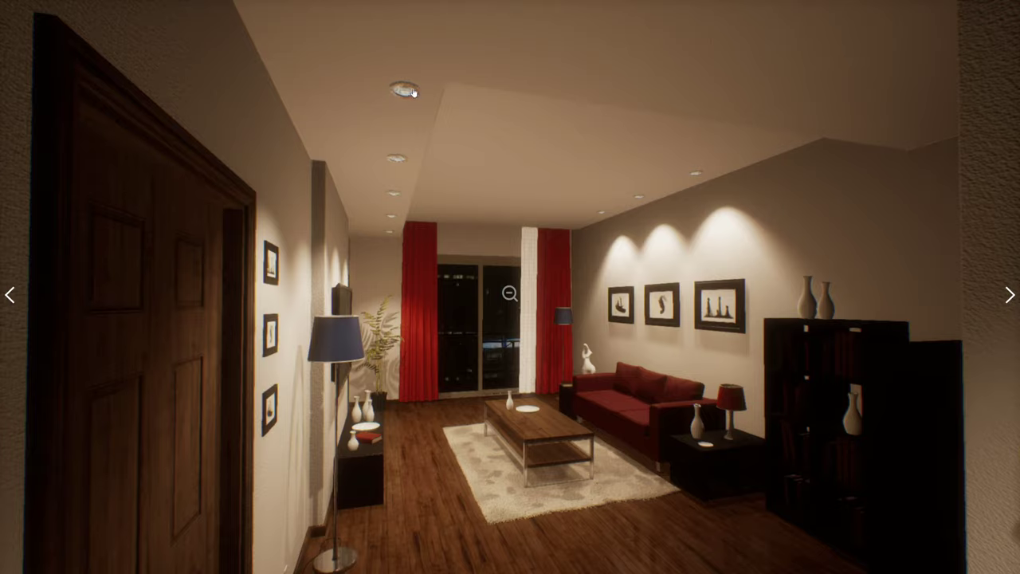
pyautogui.press('Right')
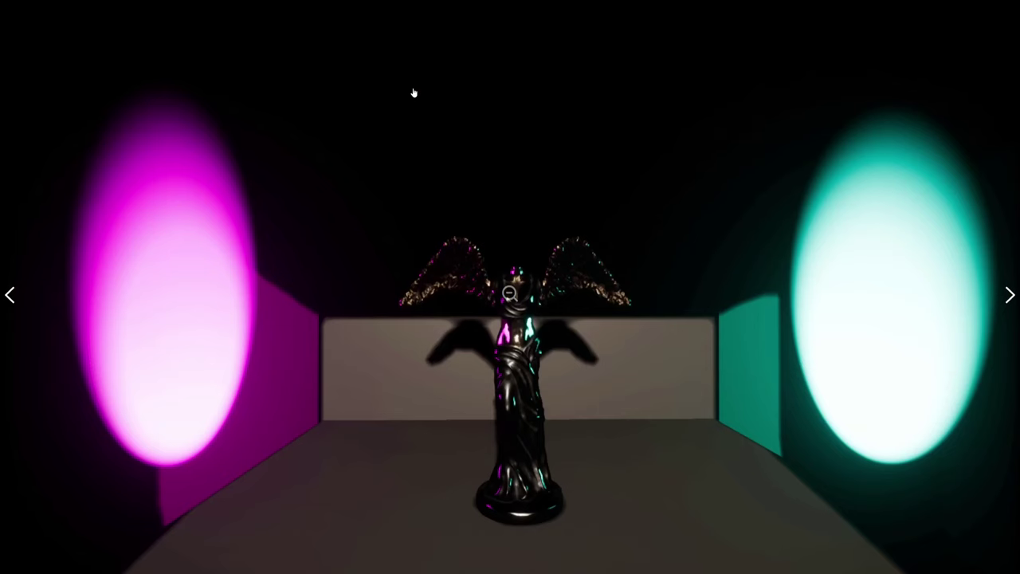
pyautogui.press('Right')
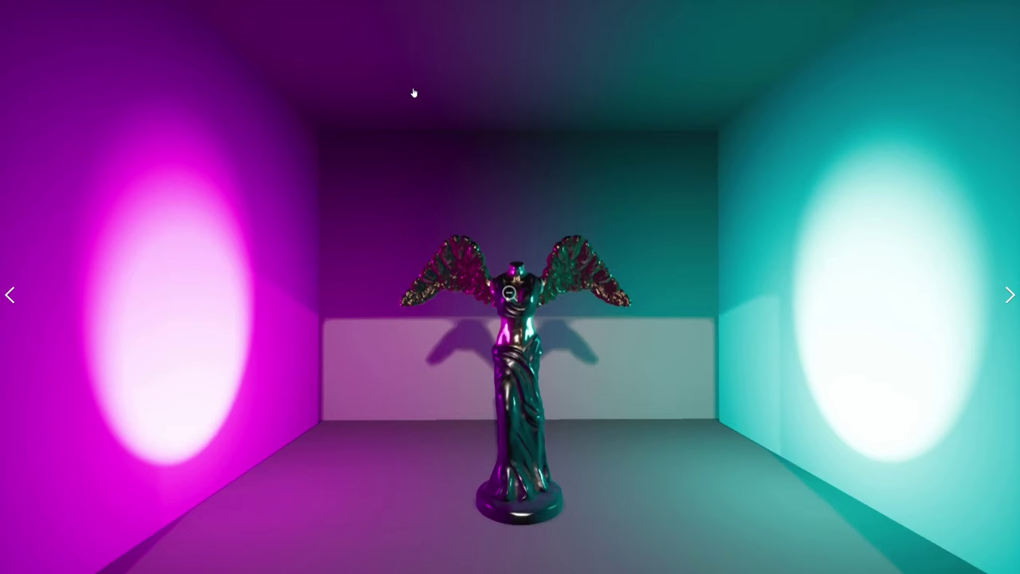
pyautogui.press('Right')
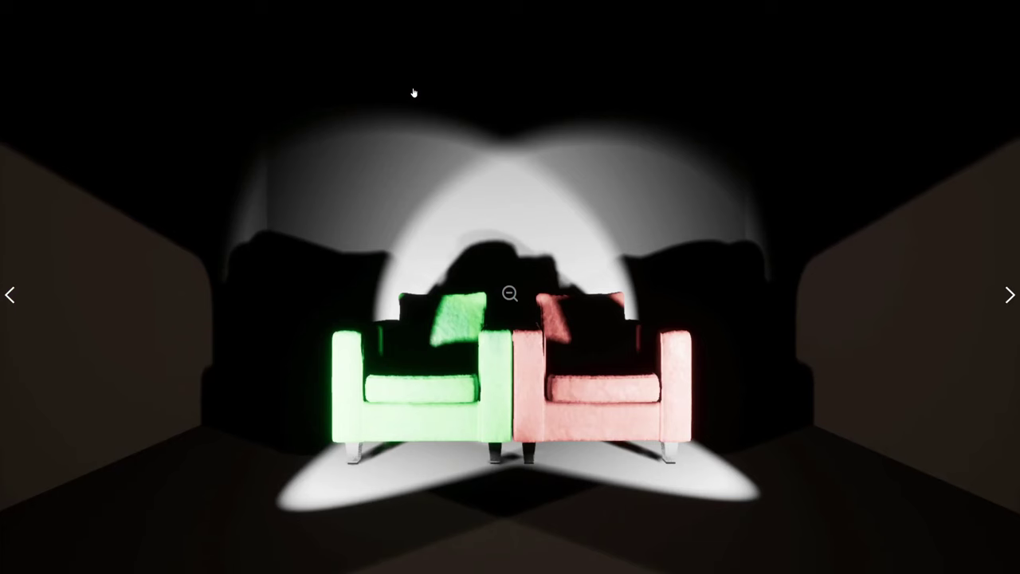
pyautogui.press('Right')
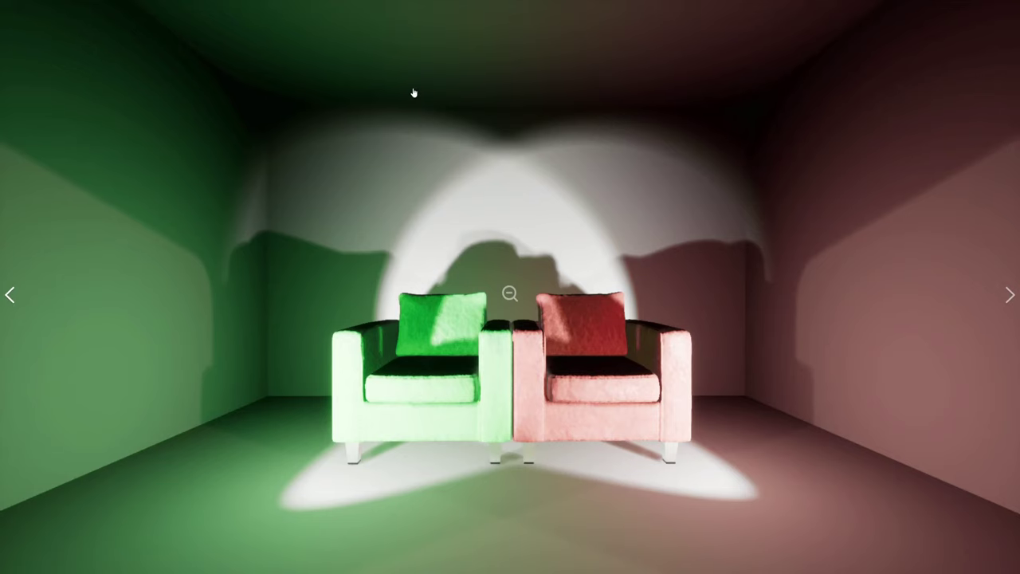
pyautogui.press('Escape')
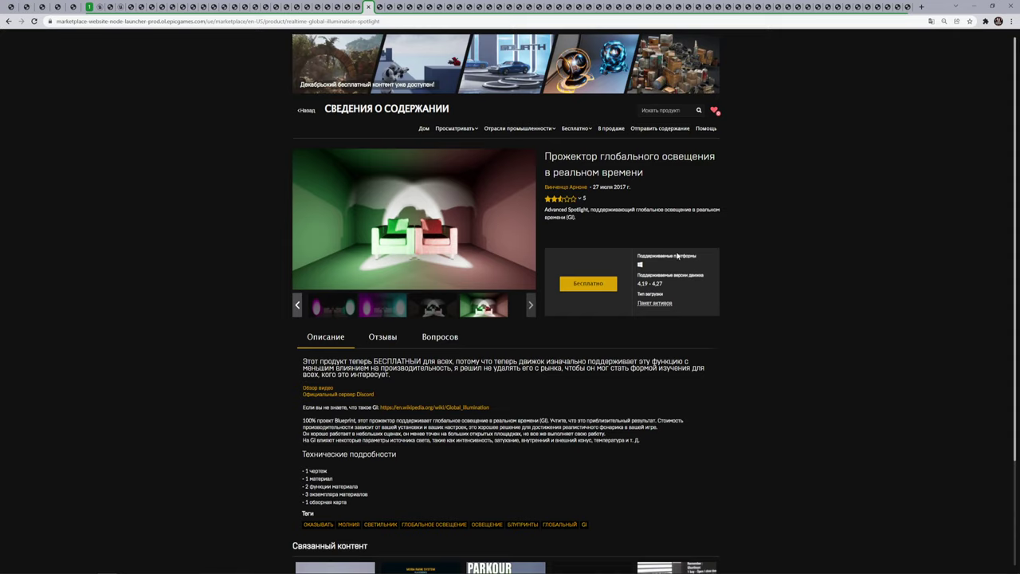
pyautogui.moveTo(557, 199)
pyautogui.hotkey('ctrl', 'Tab')
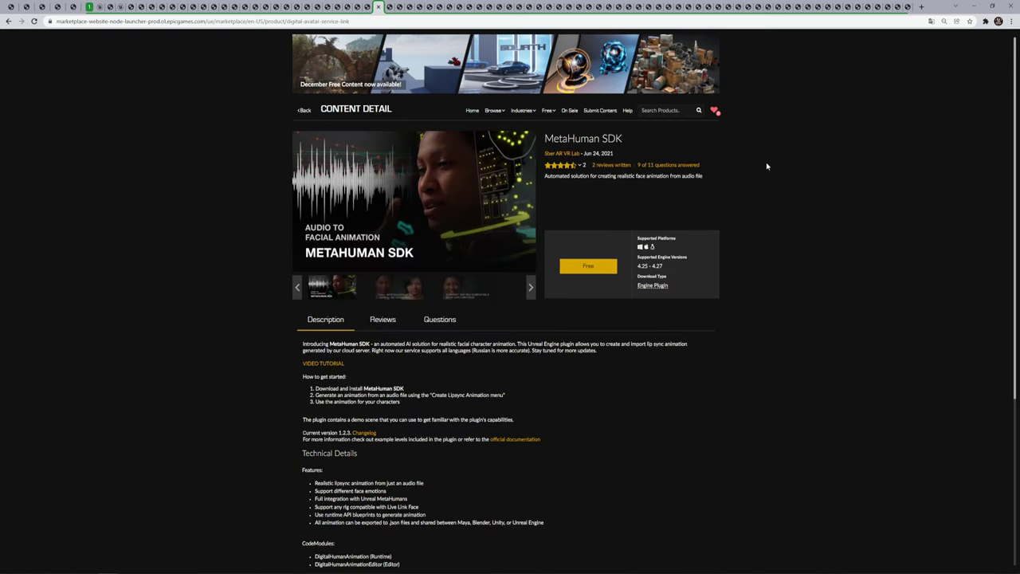
# - Translate the MetaHuman SDK page into Russian, view its second gallery image, then move to Capsule Trace Rotation
pyautogui.rightClick(767, 165)
pyautogui.click(797, 241)
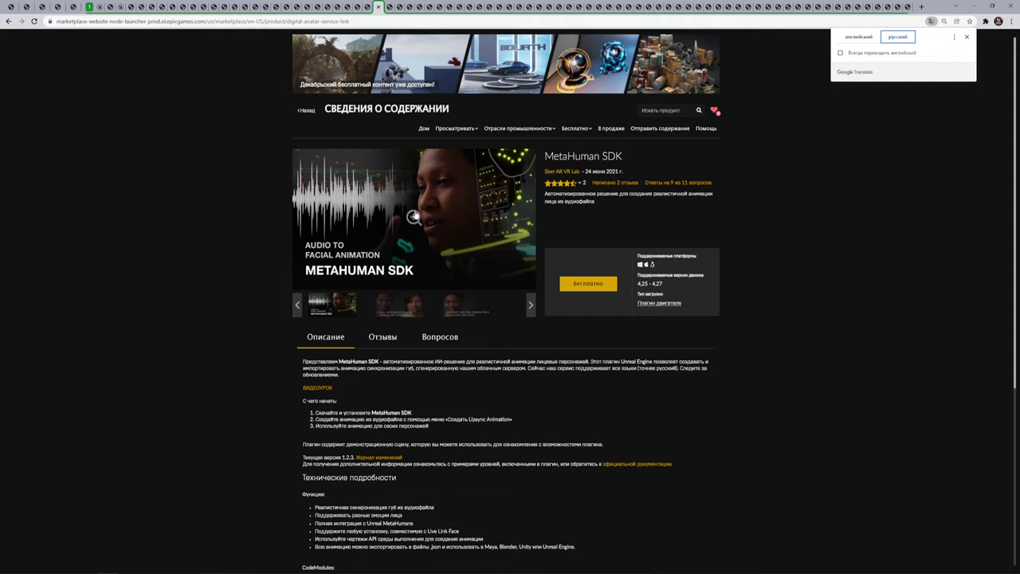
pyautogui.click(396, 311)
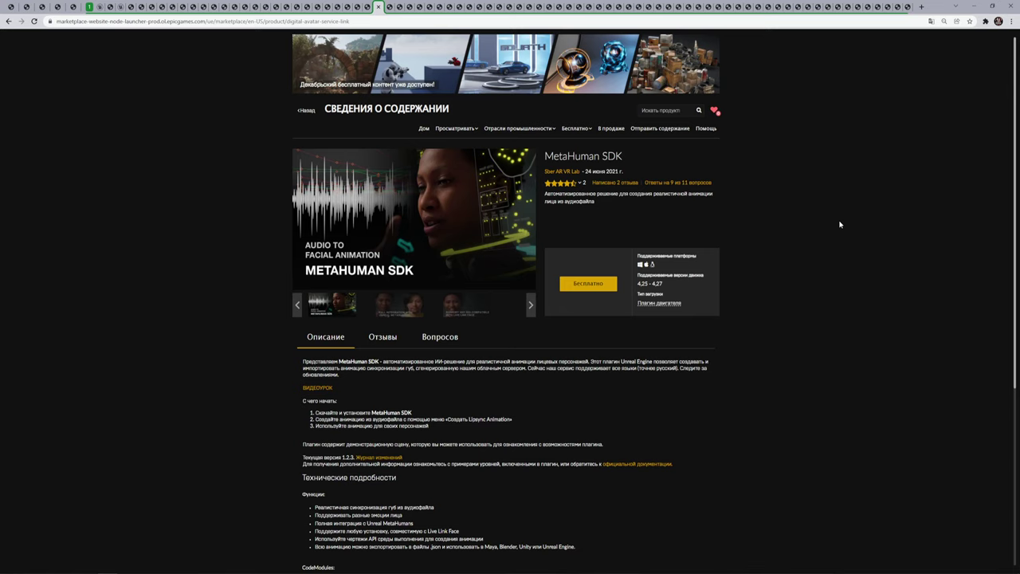
pyautogui.hotkey('ctrl', 'Tab')
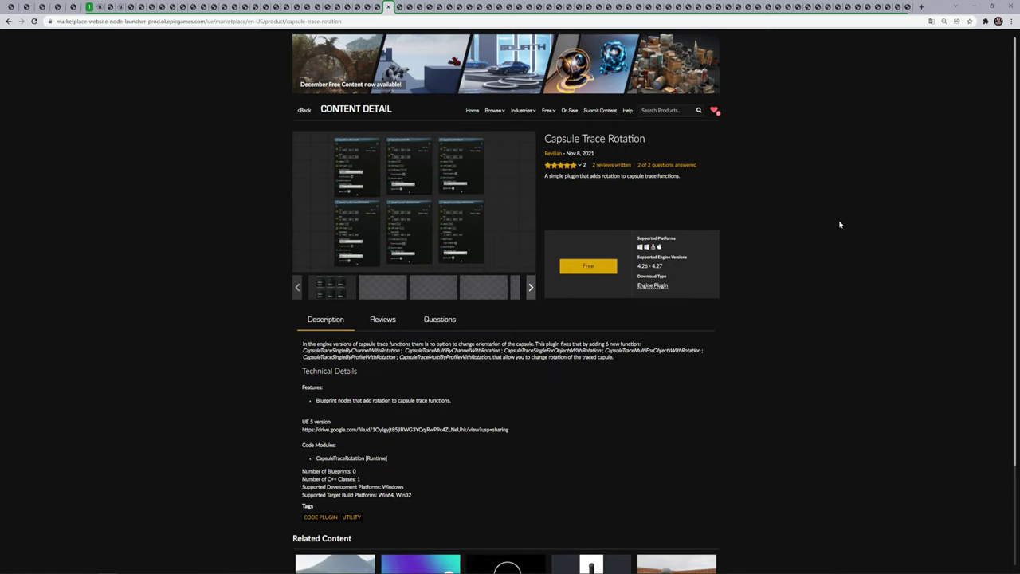
# - Translate the Capsule Trace Rotation page into Russian, opening and dismissing the industries list
pyautogui.rightClick(825, 227)
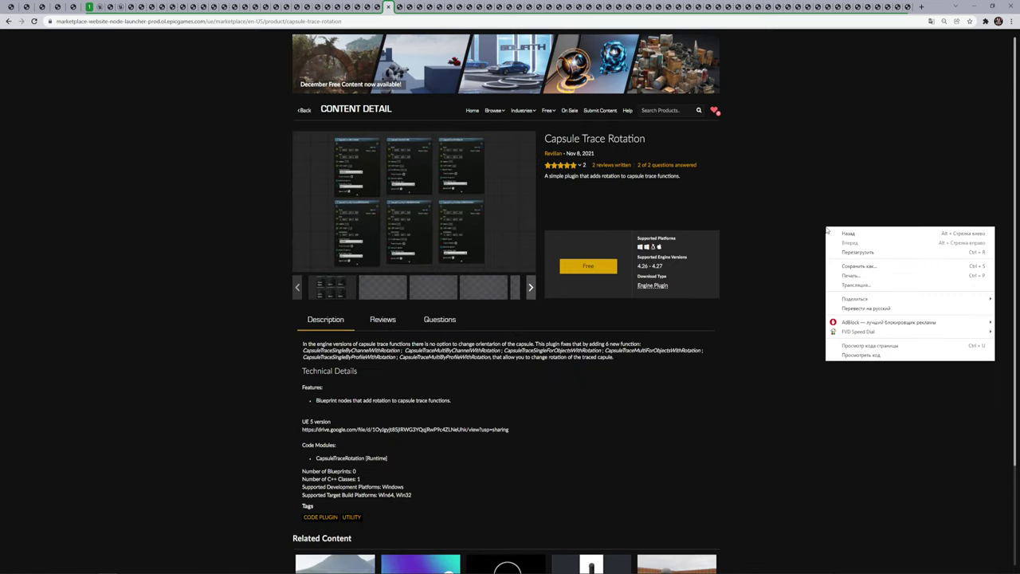
pyautogui.click(864, 308)
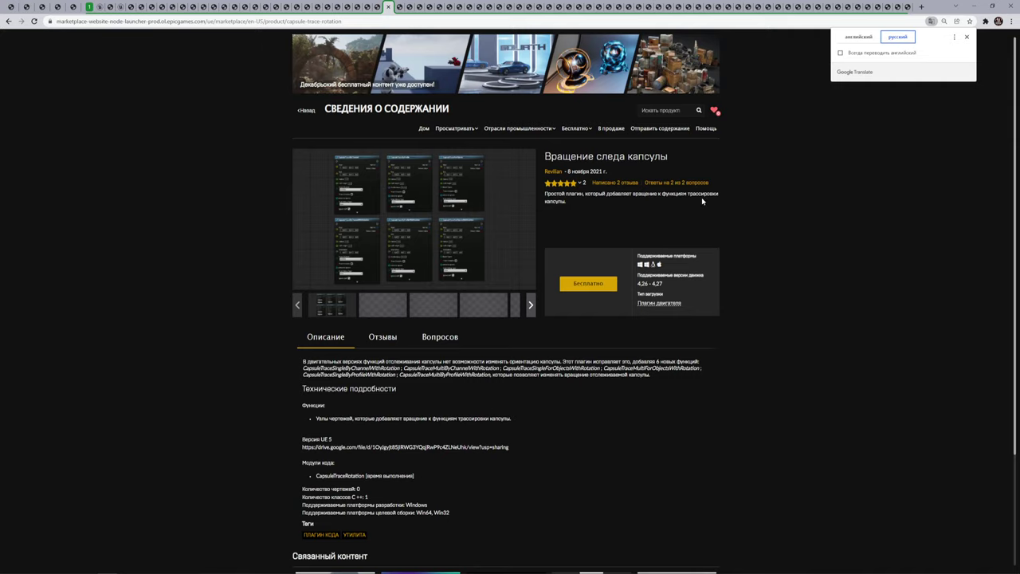
pyautogui.click(519, 129)
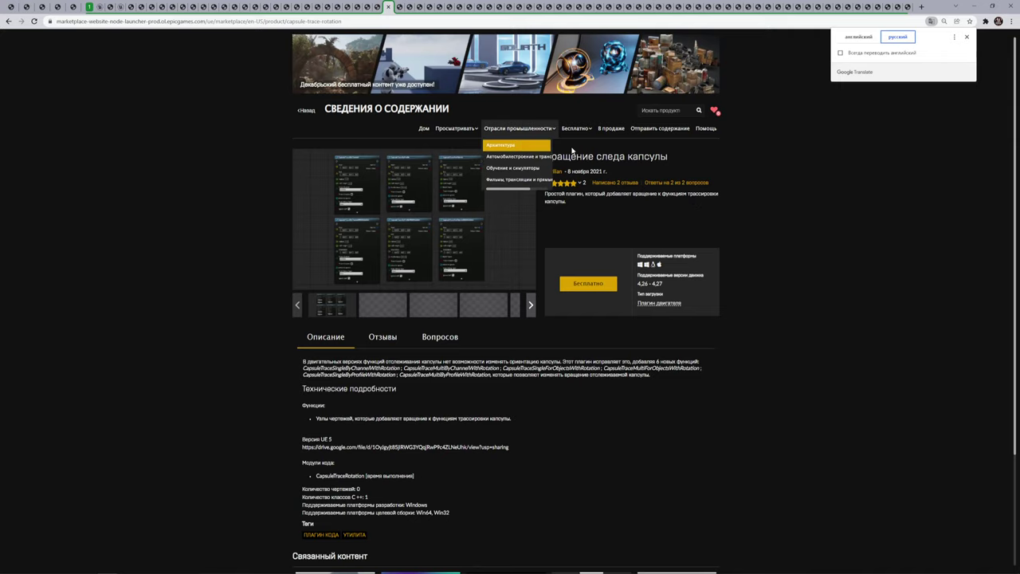
pyautogui.click(827, 221)
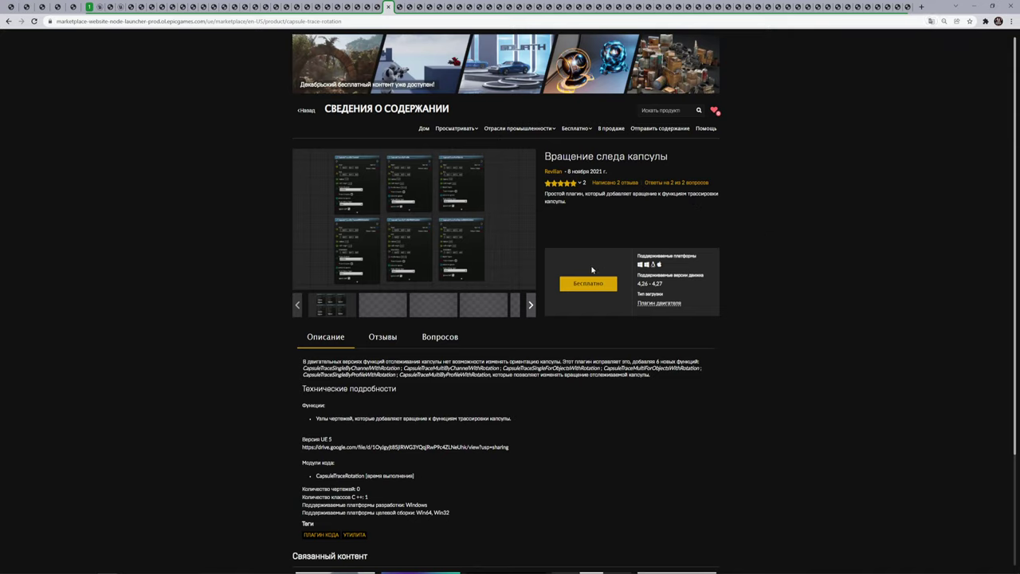
# - View the second and third gallery images, then move to the First Person Aim Trainer tab
pyautogui.click(377, 300)
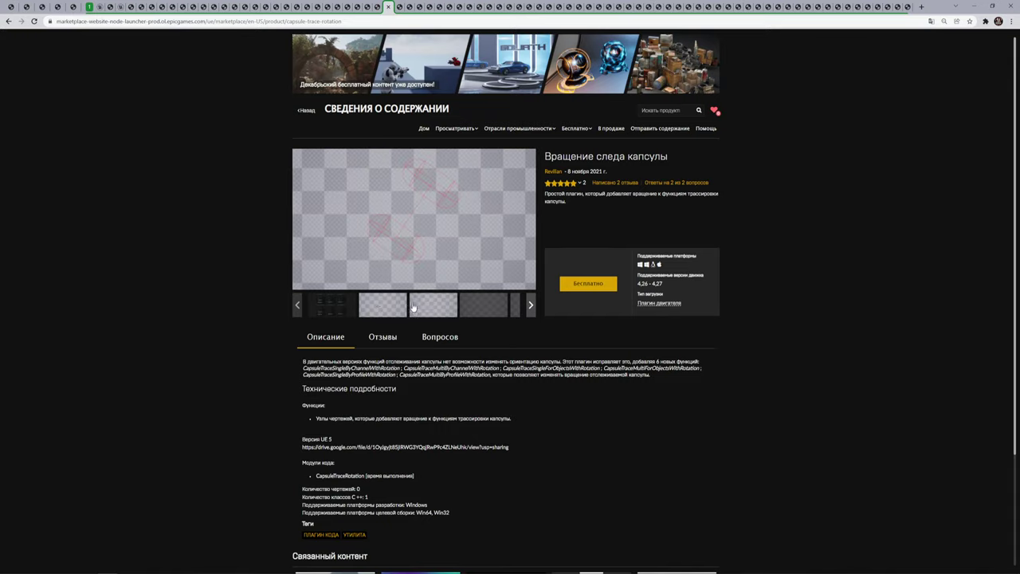
pyautogui.click(413, 307)
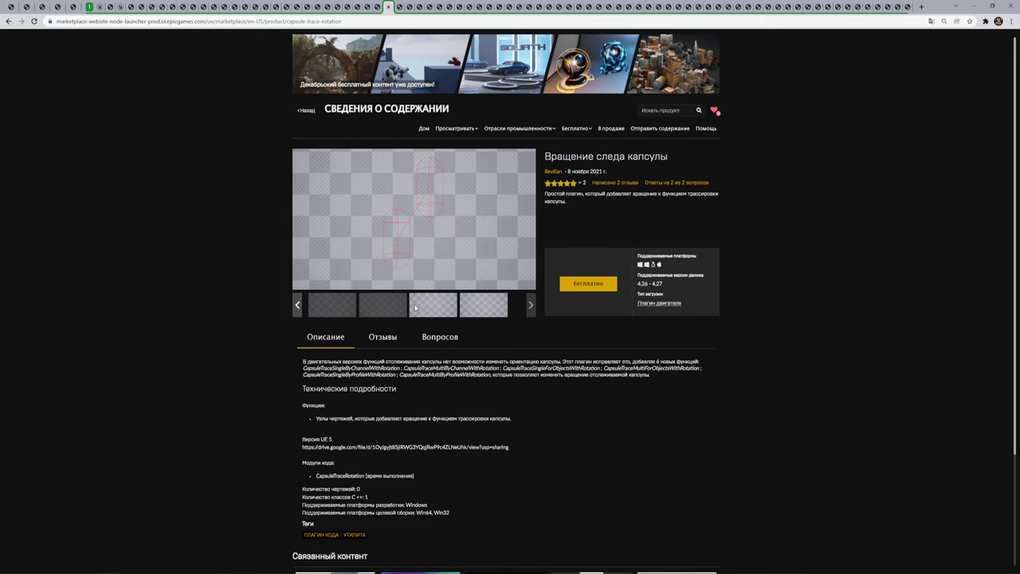
pyautogui.hotkey('ctrl', 'Tab')
# - Translate the First Person Aim Trainer page into Russian, then move to the APC BTR82 (East) tab
pyautogui.rightClick(782, 178)
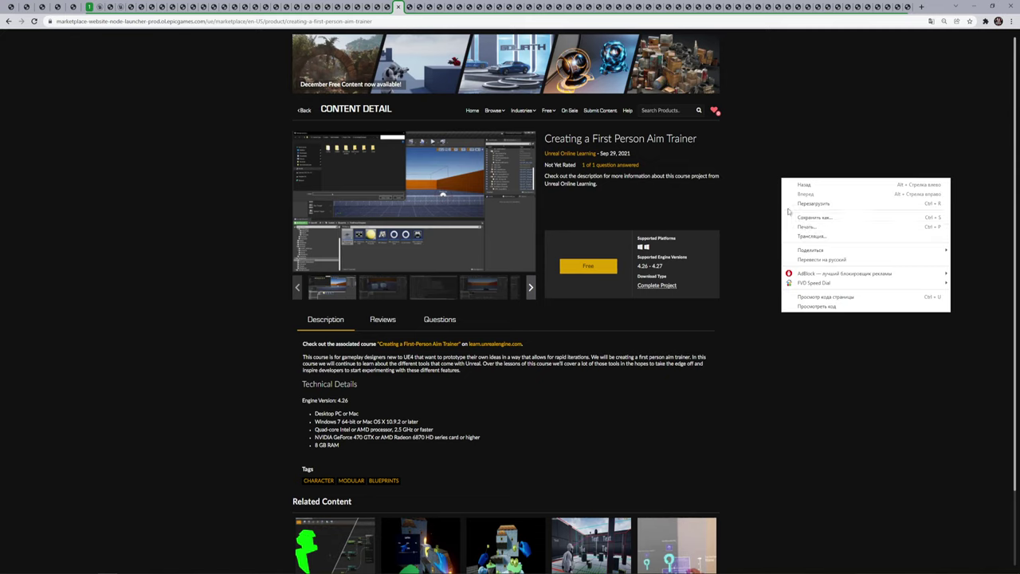
pyautogui.click(807, 259)
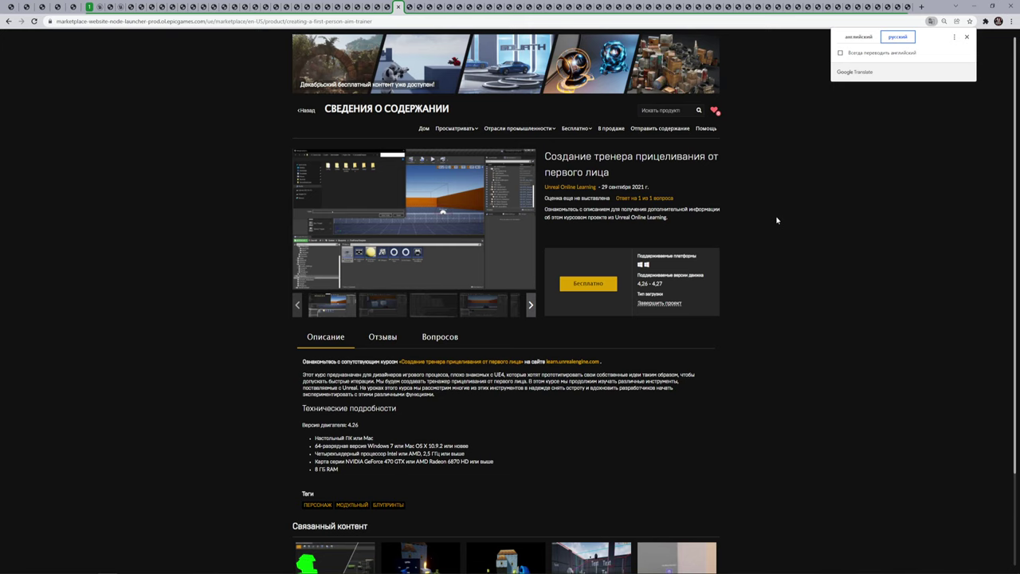
pyautogui.hotkey('ctrl', 'Tab')
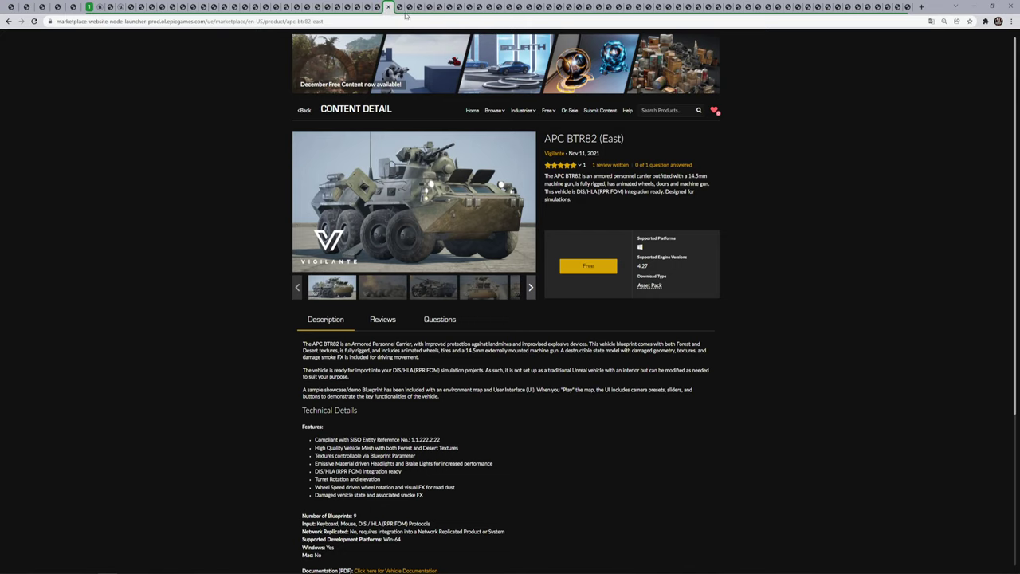
# - Flip through the aim trainer, KC-135R, Capsule Trace Rotation and Environment Artist tabs to Ambient and Procedural Sound Design
pyautogui.click(408, 7)
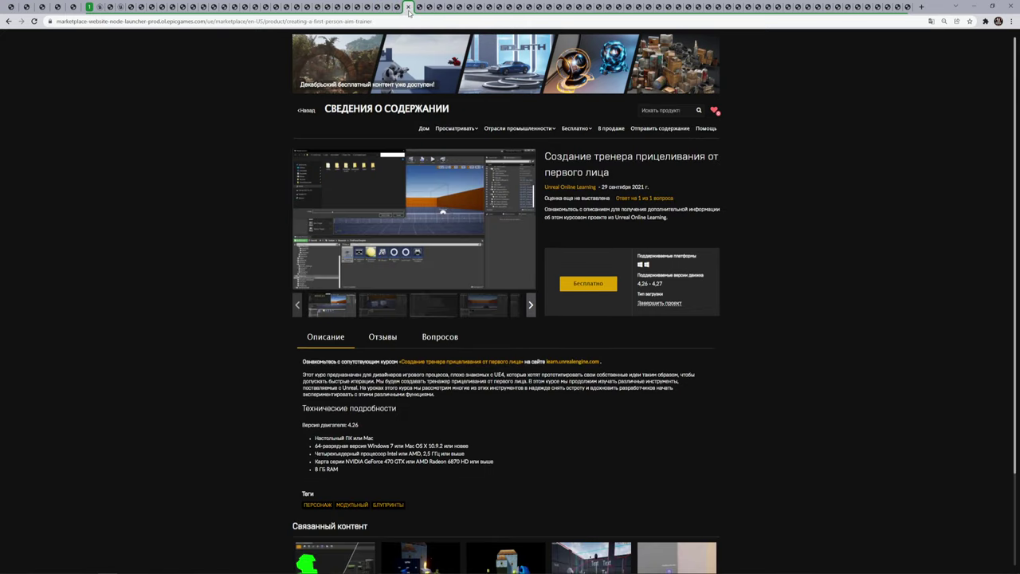
pyautogui.click(408, 7)
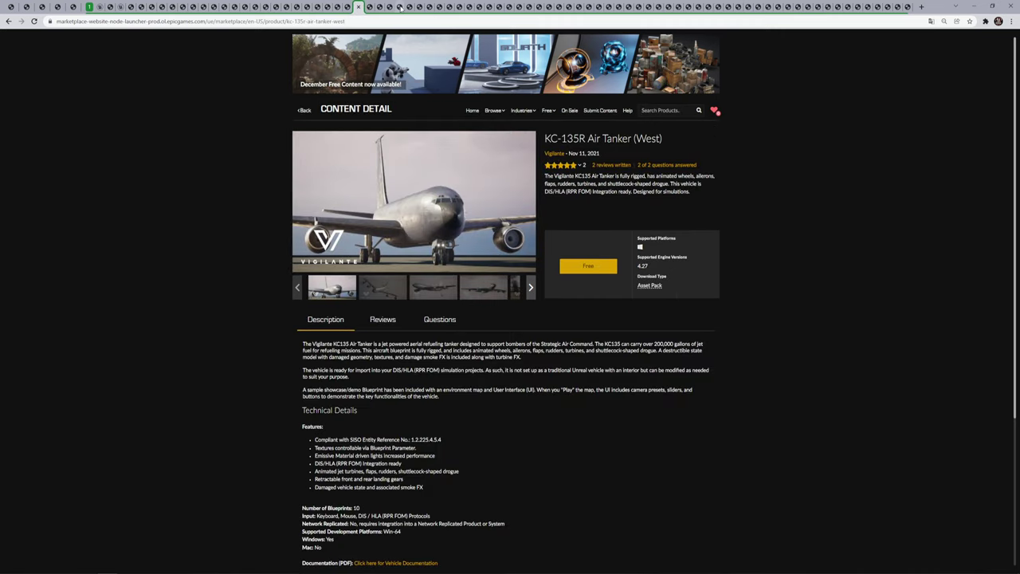
pyautogui.click(408, 8)
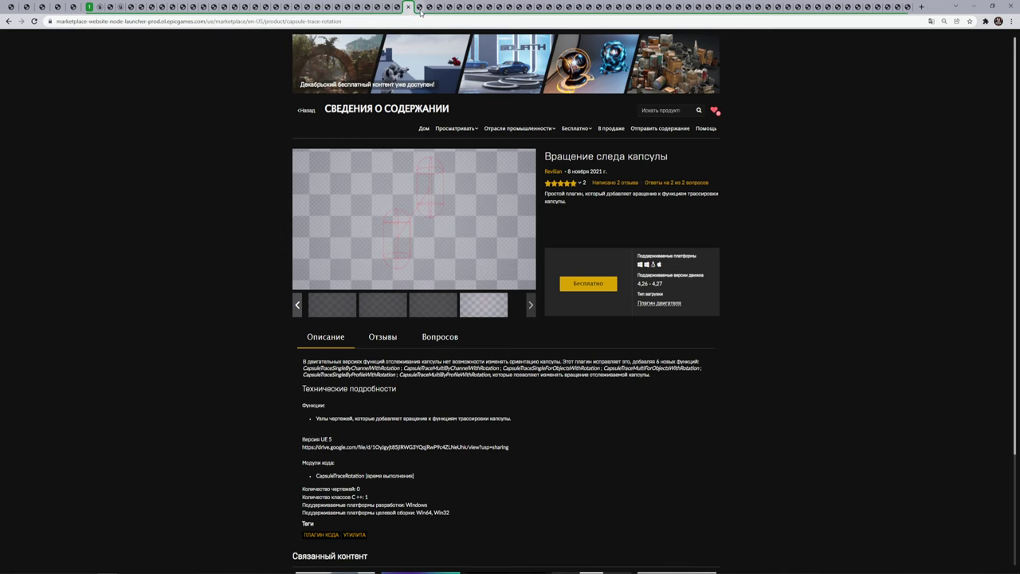
pyautogui.click(419, 8)
pyautogui.click(420, 8)
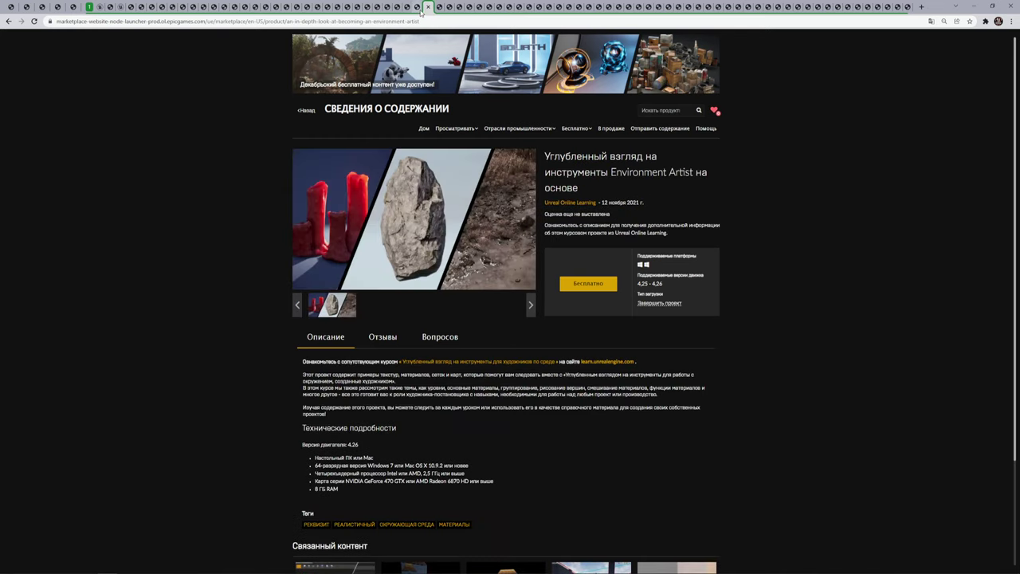
pyautogui.click(422, 10)
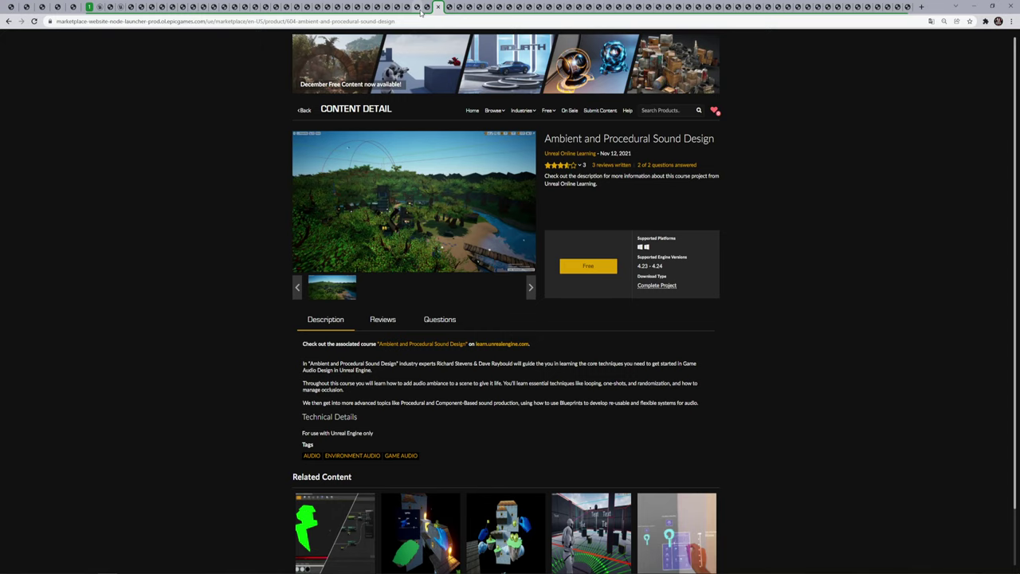
# - Step through the audio and VR course tabs, back once to Spatial Audio, then on to Level Blockout
pyautogui.hotkey('ctrl', 'Tab')
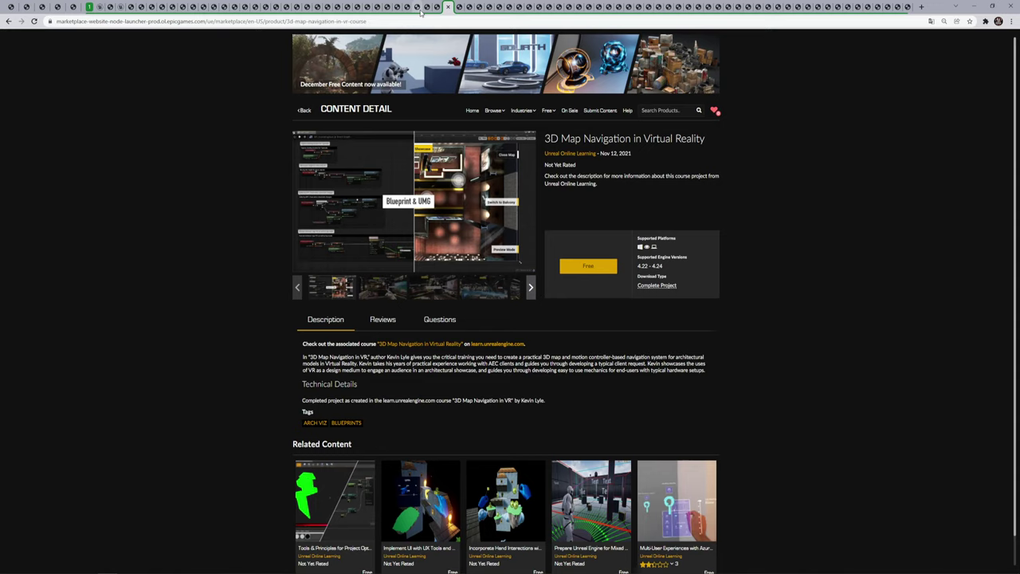
pyautogui.hotkey('ctrl', 'Tab')
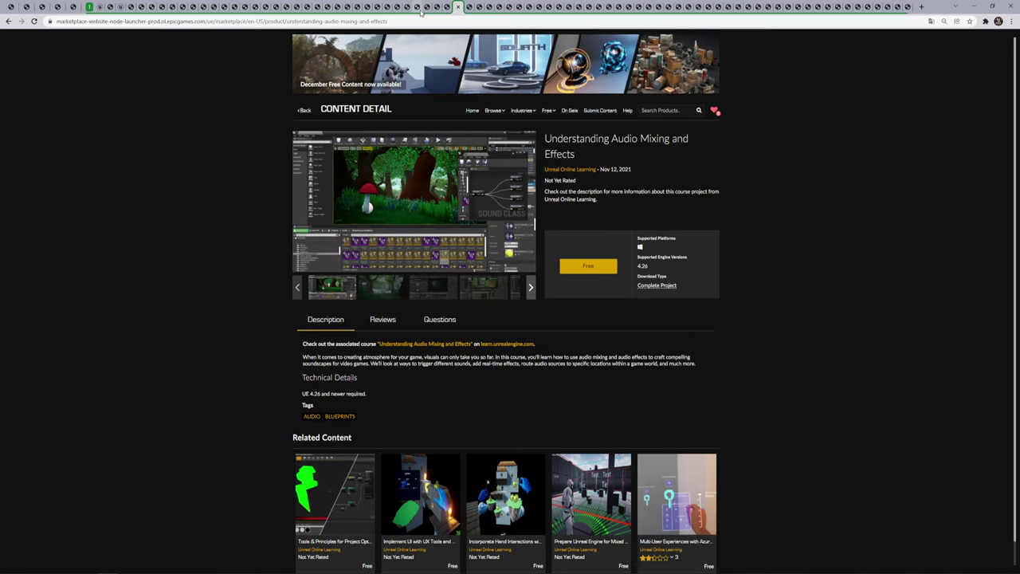
pyautogui.hotkey('ctrl', 'Tab')
pyautogui.hotkey('ctrl', 'Tab')
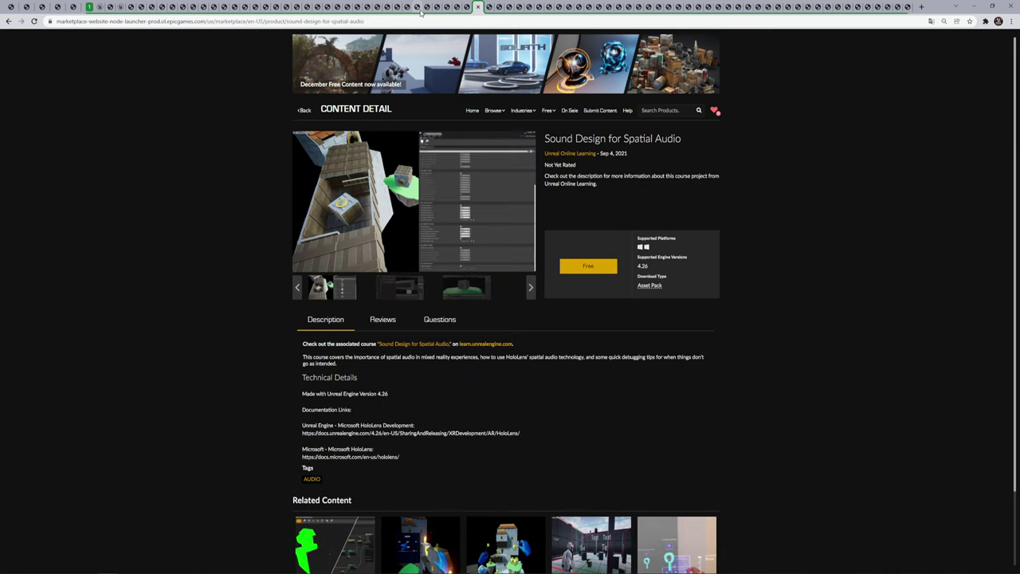
pyautogui.hotkey('ctrl', 'Tab')
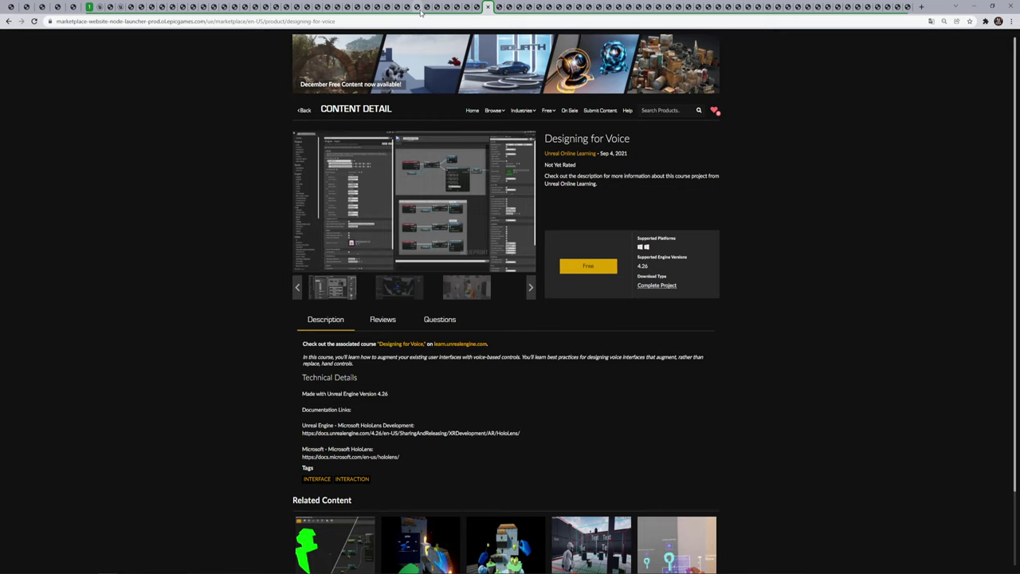
pyautogui.hotkey('ctrl', 'shift', 'Tab')
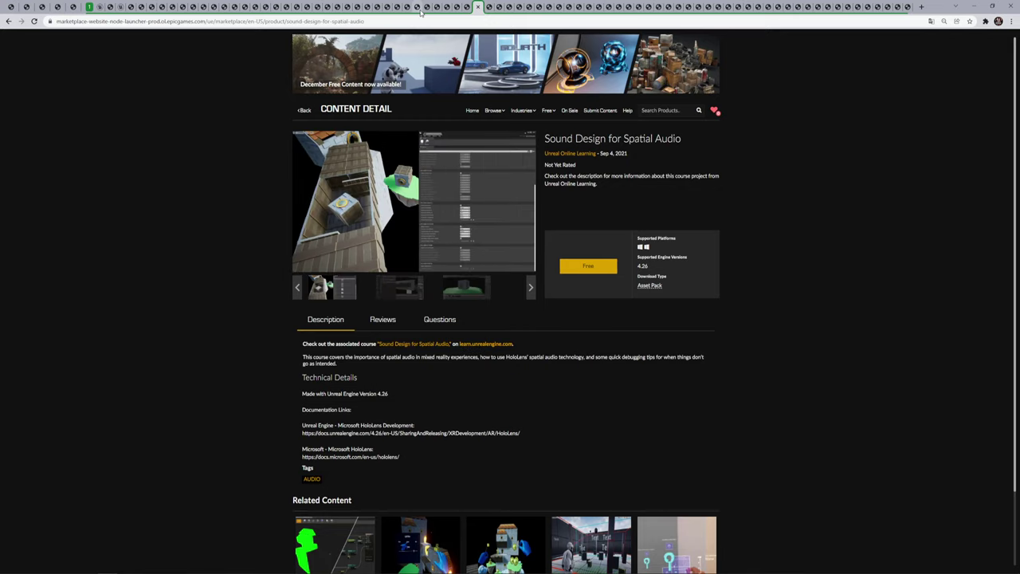
pyautogui.hotkey('ctrl', 'Tab')
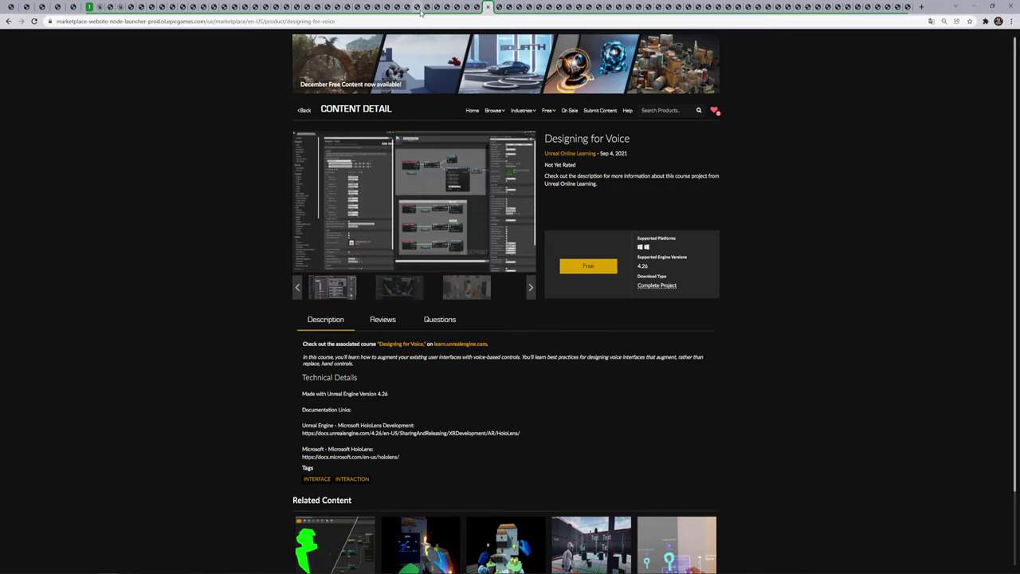
pyautogui.hotkey('ctrl', 'Tab')
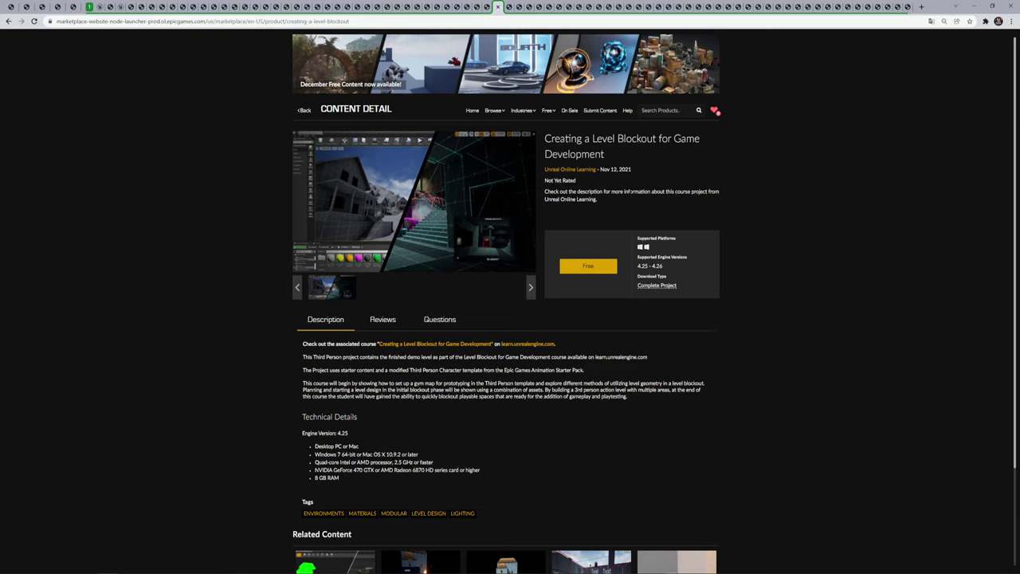
# - Cycle past Real-Time Compositing Basics, Dynamic Audio, Hand Interactions and Oculus VR tabs, landing on Materials Master Learning
pyautogui.hotkey('ctrl', 'Tab')
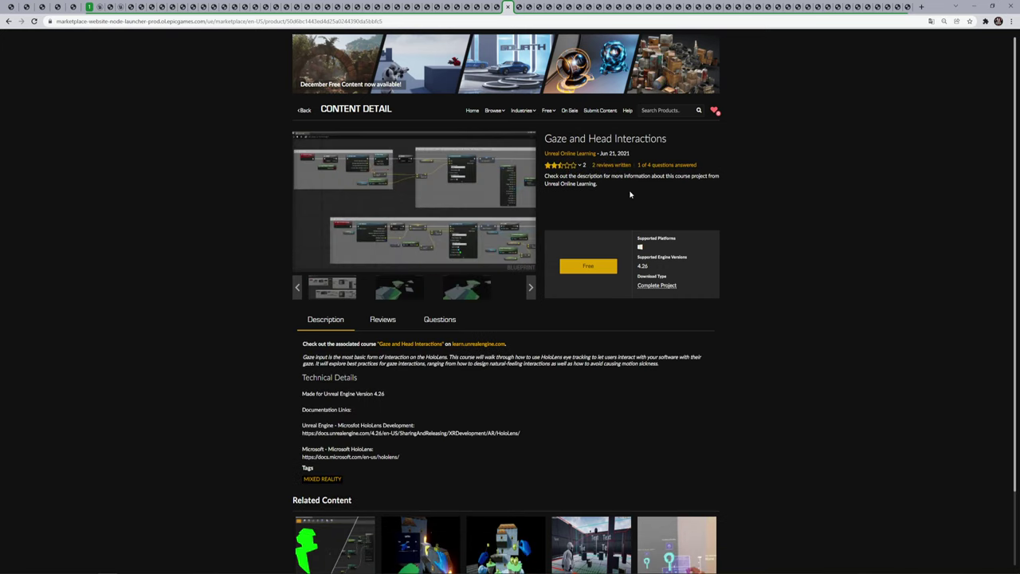
pyautogui.hotkey('ctrl', 'Tab')
pyautogui.hotkey('ctrl', 'Tab')
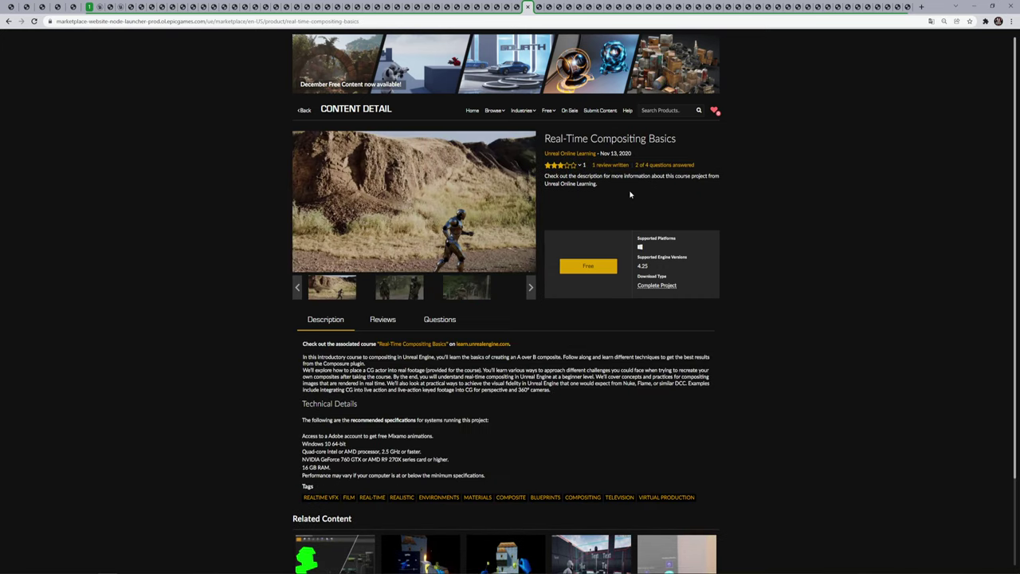
pyautogui.hotkey('ctrl', 'Tab')
pyautogui.hotkey('ctrl', 'Tab')
pyautogui.hotkey('ctrl', 'Tab')
pyautogui.hotkey('ctrl', 'Tab')
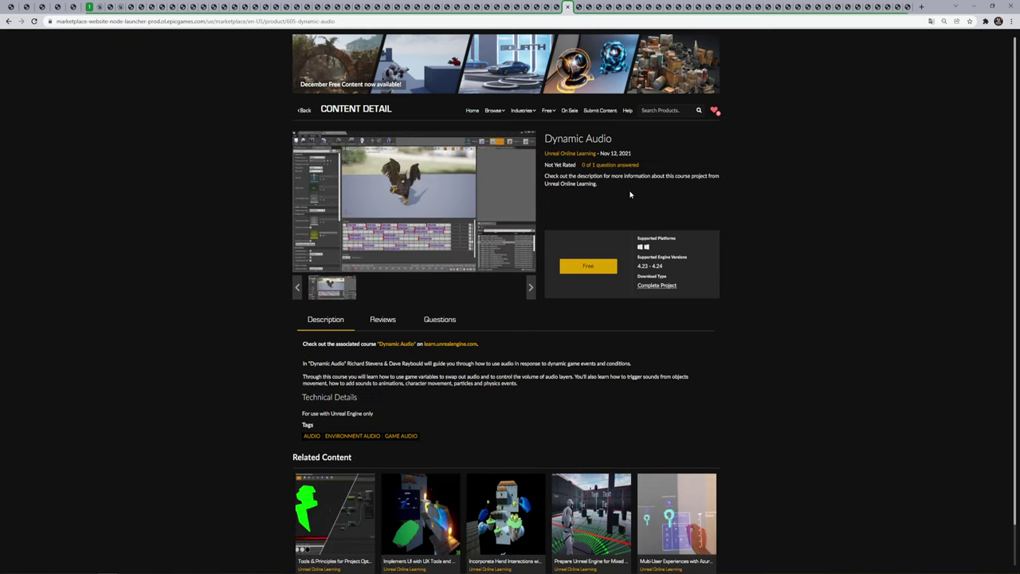
pyautogui.hotkey('ctrl', 'Tab')
pyautogui.hotkey('ctrl', 'Tab')
pyautogui.hotkey('ctrl', 'Tab')
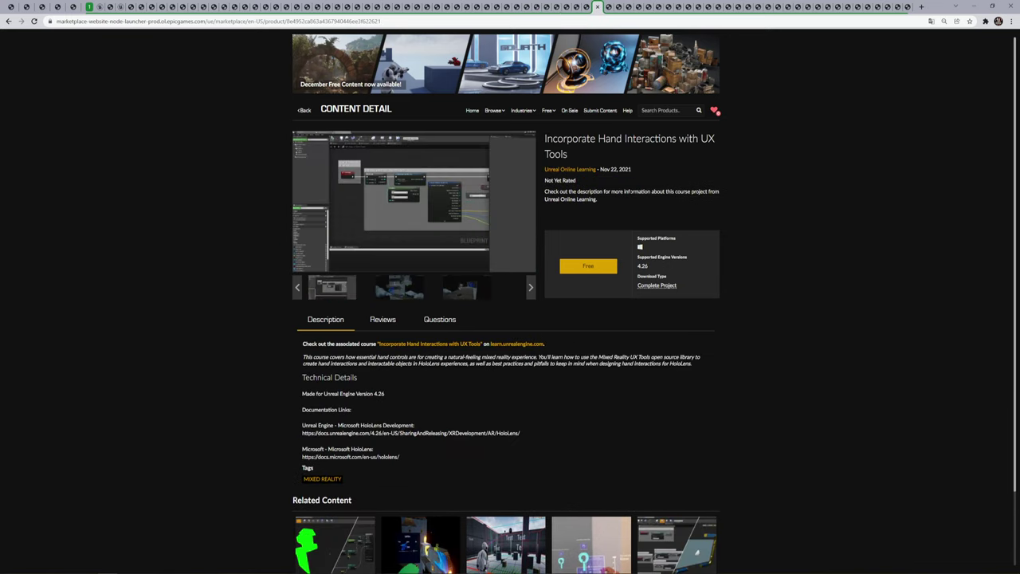
pyautogui.hotkey('ctrl', 'Tab')
pyautogui.hotkey('ctrl', 'Tab')
pyautogui.hotkey('ctrl', 'Tab')
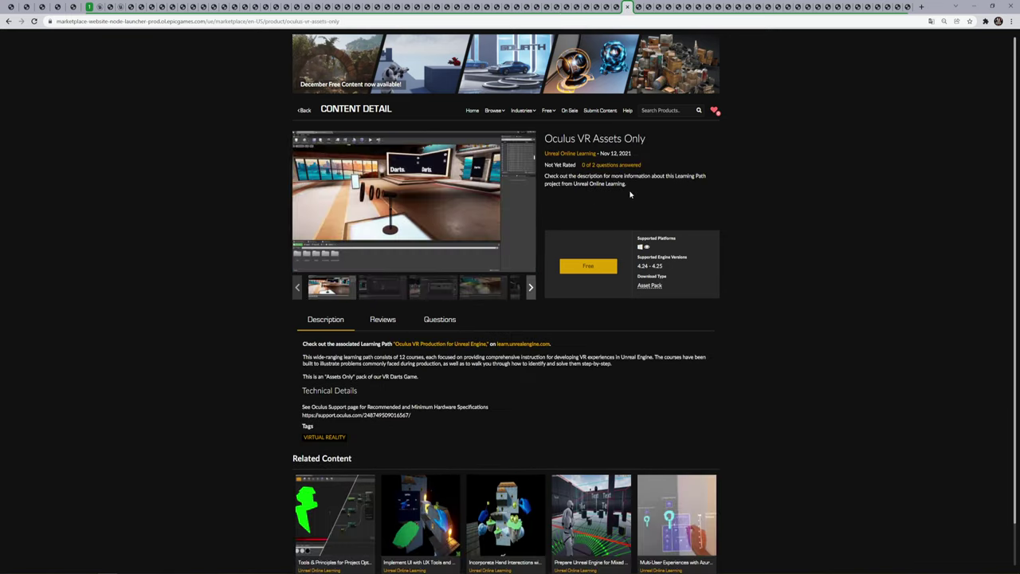
pyautogui.hotkey('ctrl', 'Tab')
pyautogui.hotkey('ctrl', 'Tab')
pyautogui.hotkey('ctrl', 'Tab')
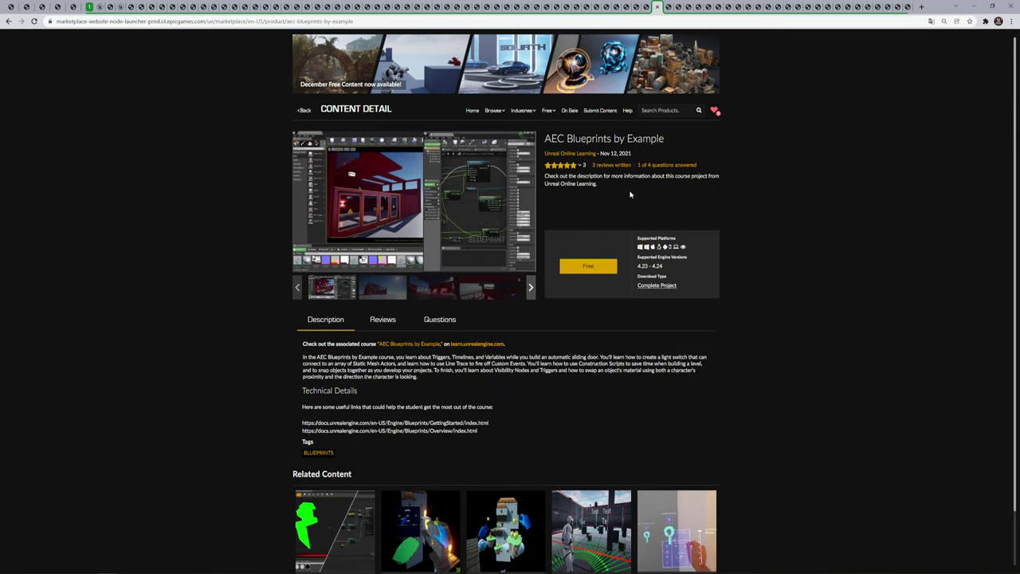
pyautogui.hotkey('ctrl', 'Tab')
pyautogui.hotkey('ctrl', 'Tab')
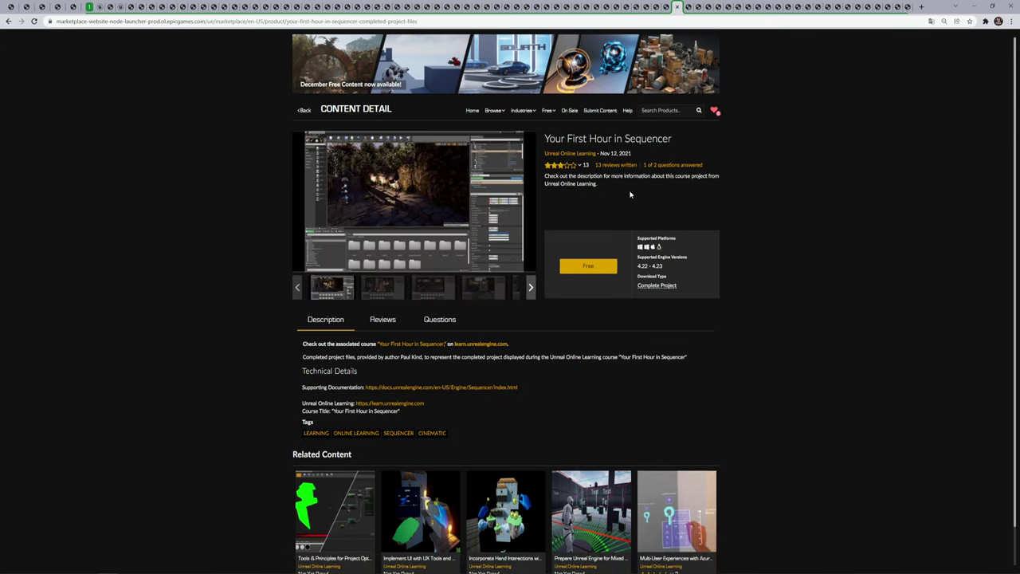
pyautogui.hotkey('ctrl', 'shift', 'Tab')
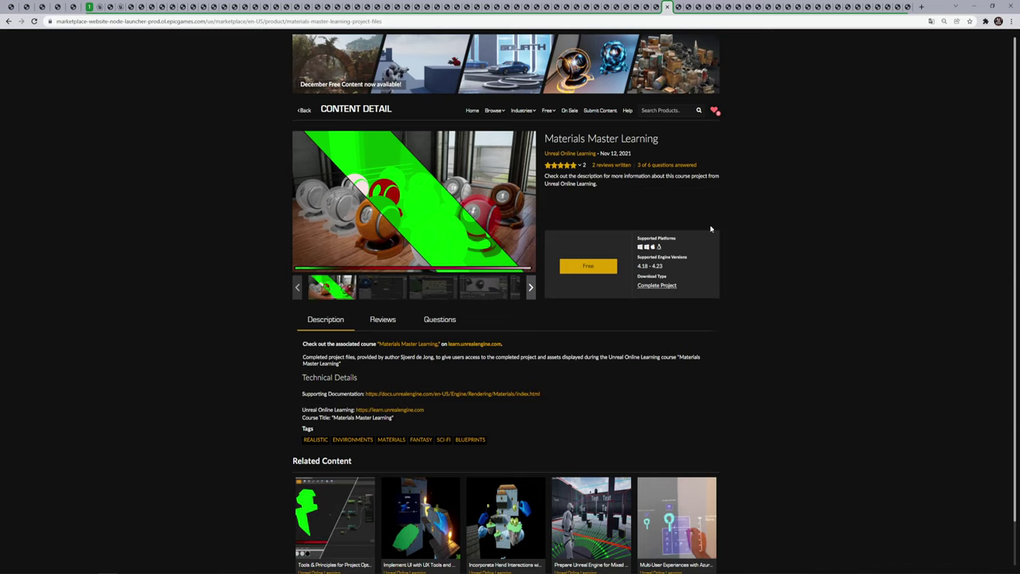
# - Translate the Materials Master Learning page into Russian and browse its next four gallery screenshots
pyautogui.rightClick(750, 208)
pyautogui.click(798, 290)
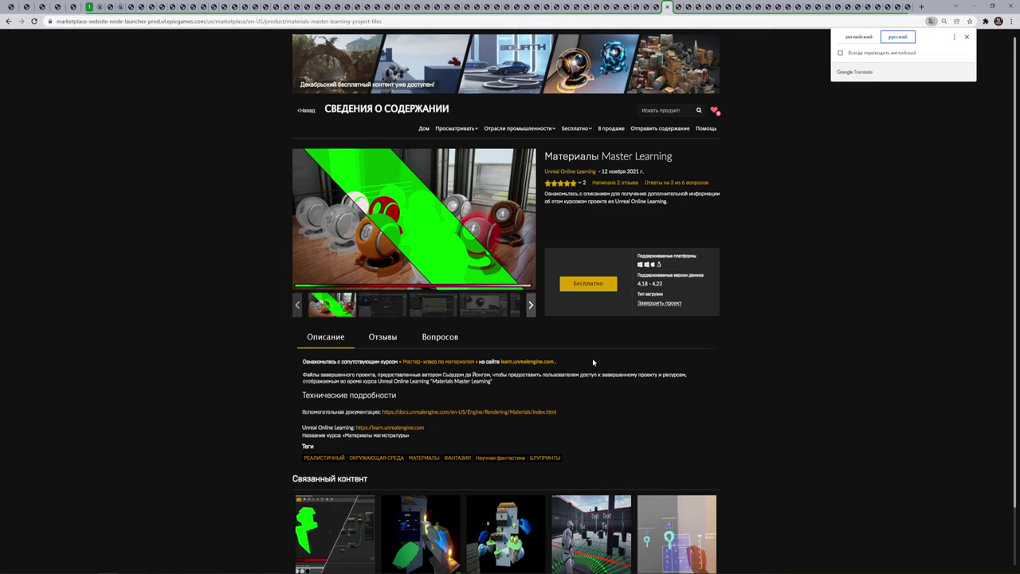
pyautogui.click(400, 305)
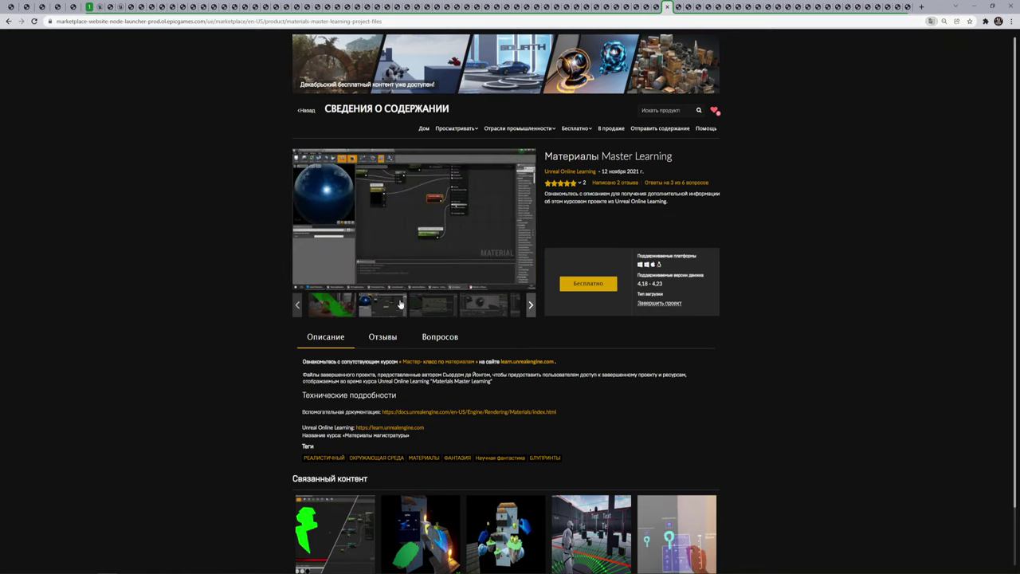
pyautogui.click(433, 317)
pyautogui.click(477, 308)
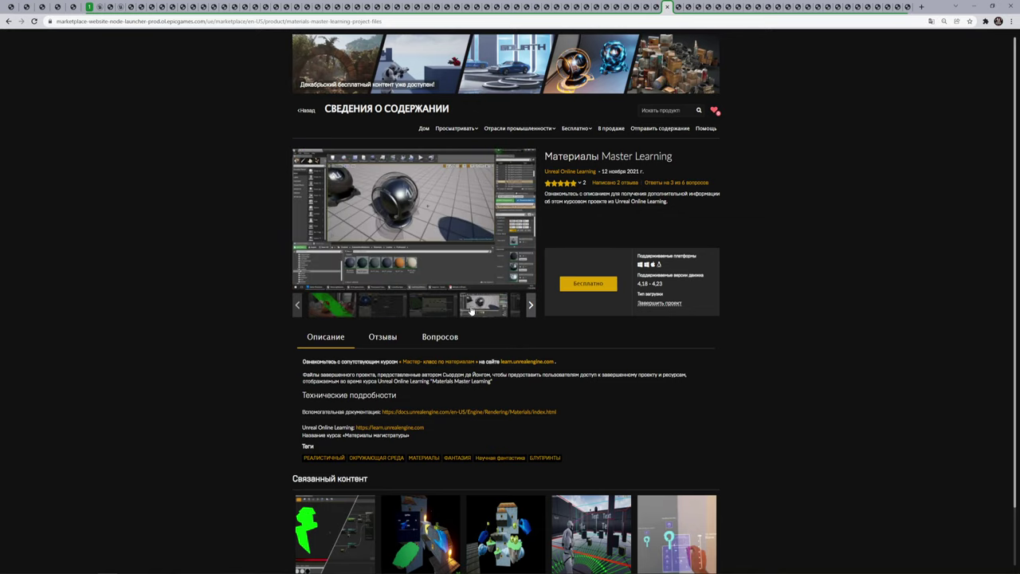
pyautogui.click(531, 305)
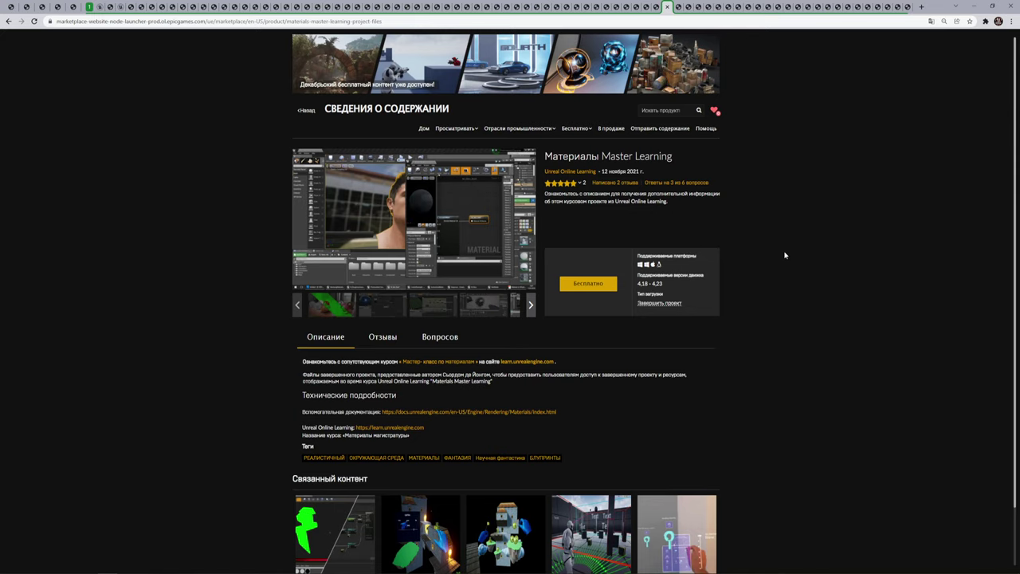
# - Cycle through the Sequencer, Magic Leap, Enumerations, Material Editor and Paper 2D tabs to UE5 Early Access Quickstart
pyautogui.hotkey('ctrl', 'Tab')
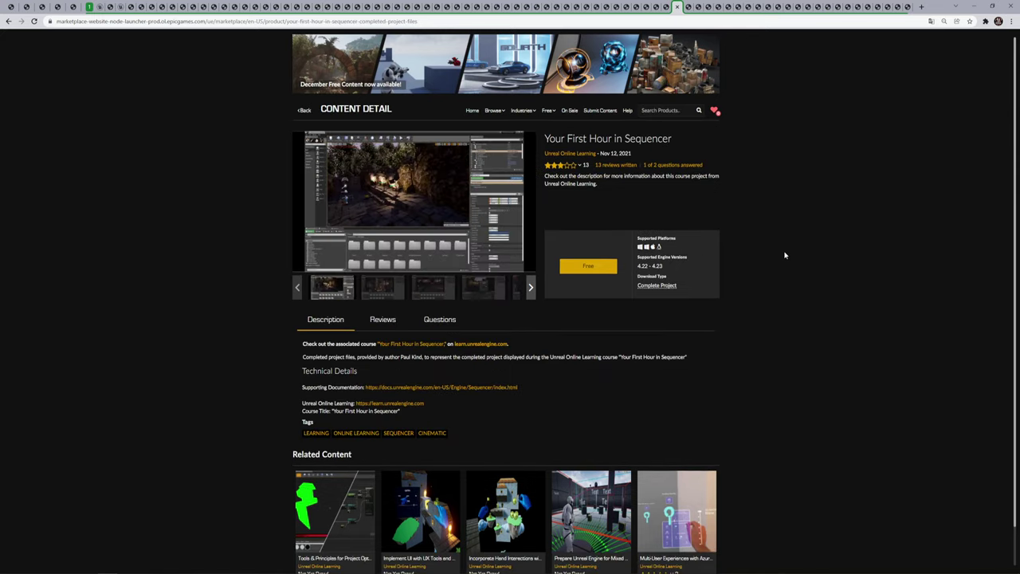
pyautogui.hotkey('ctrl', 'Tab')
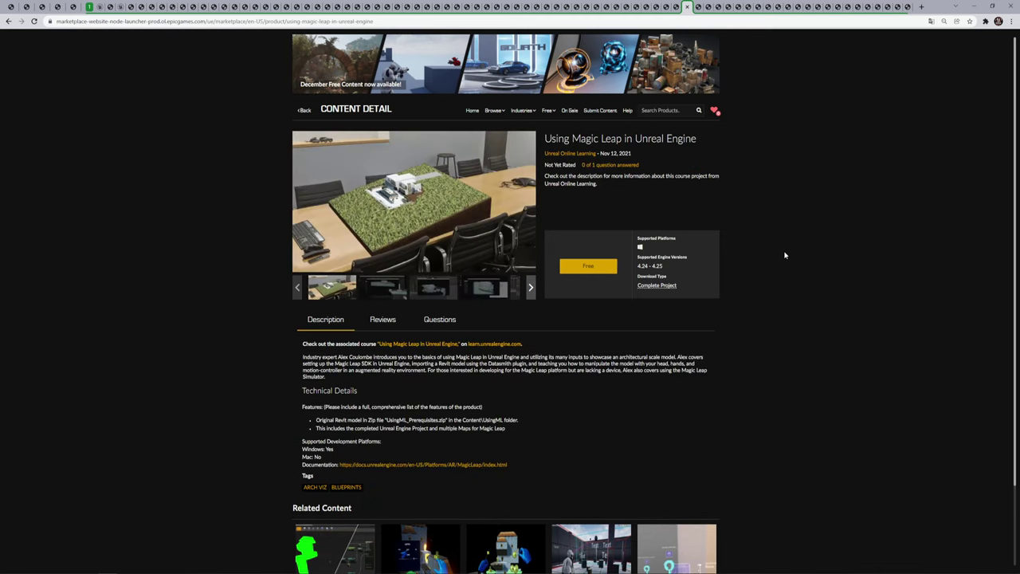
pyautogui.hotkey('ctrl', 'shift', 'Tab')
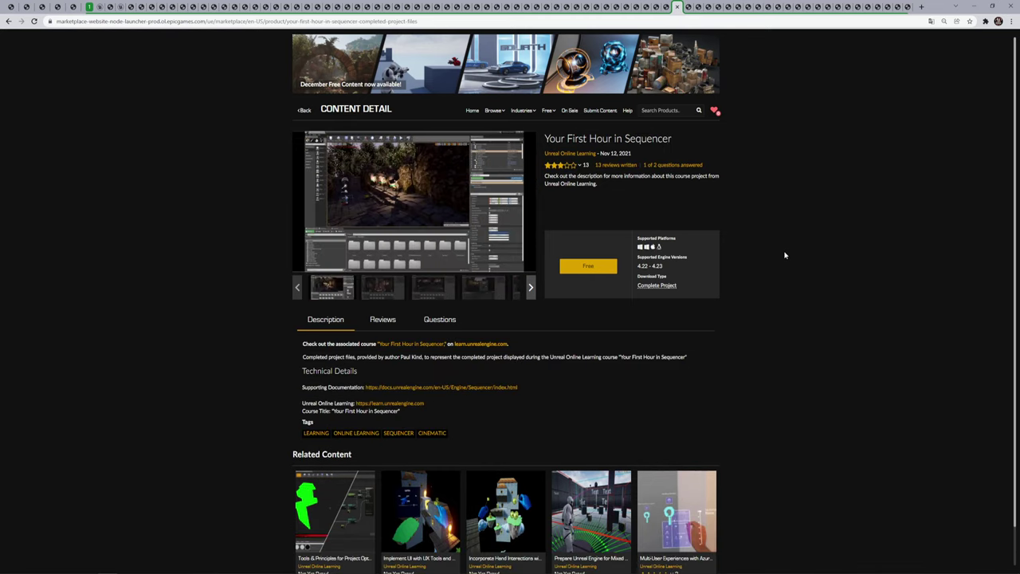
pyautogui.hotkey('ctrl', 'Tab')
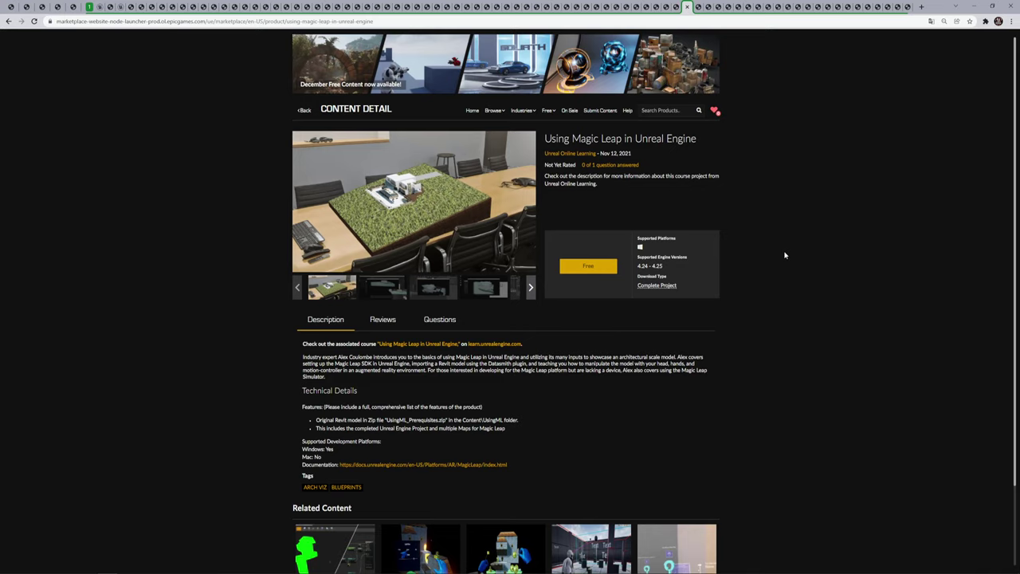
pyautogui.hotkey('ctrl', 'Tab')
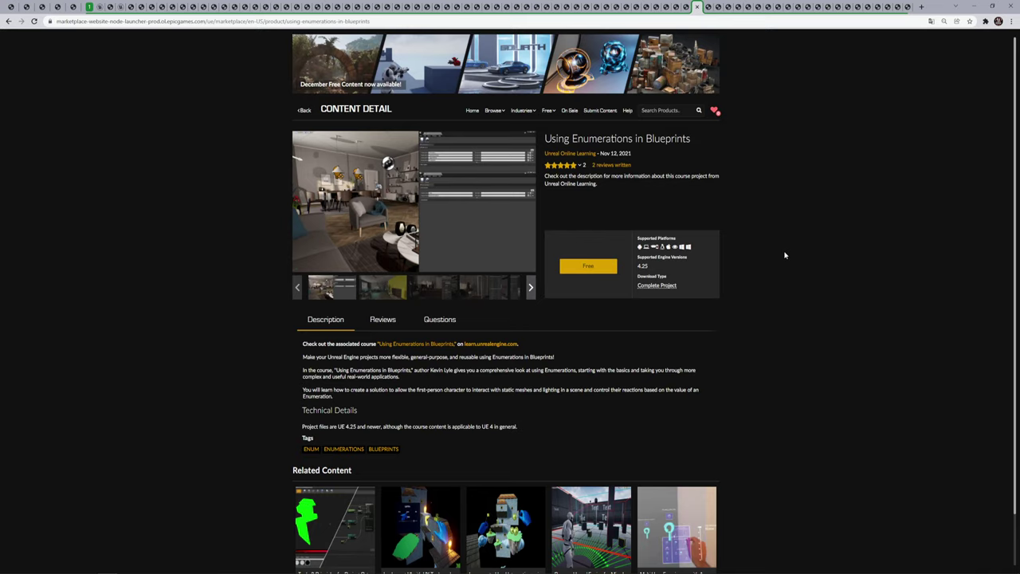
pyautogui.hotkey('ctrl', 'Tab')
pyautogui.hotkey('ctrl', 'Tab')
pyautogui.hotkey('ctrl', 'Tab')
pyautogui.hotkey('ctrl', 'Tab')
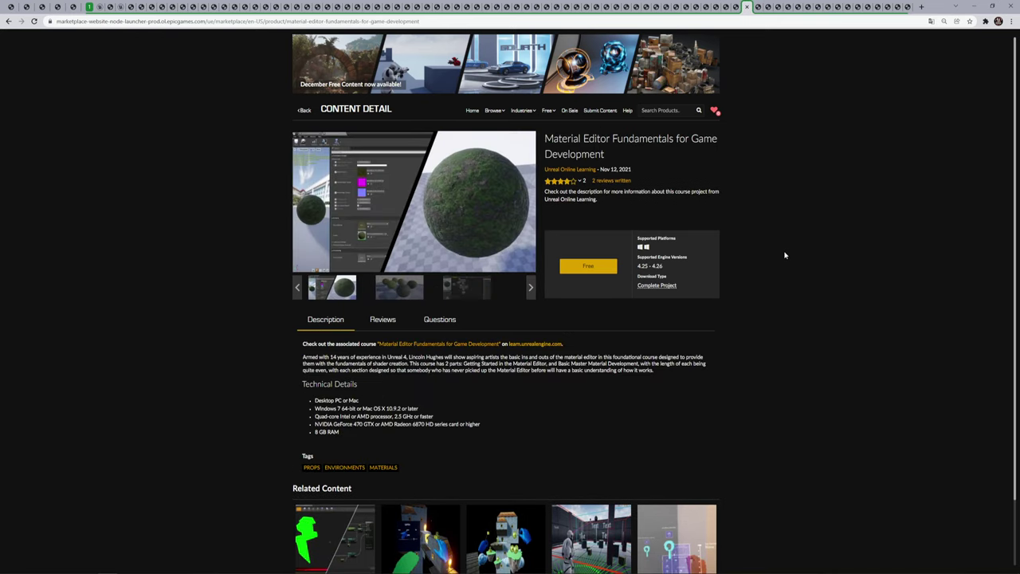
pyautogui.hotkey('ctrl', 'Tab')
pyautogui.hotkey('ctrl', 'Tab')
pyautogui.hotkey('ctrl', 'Tab')
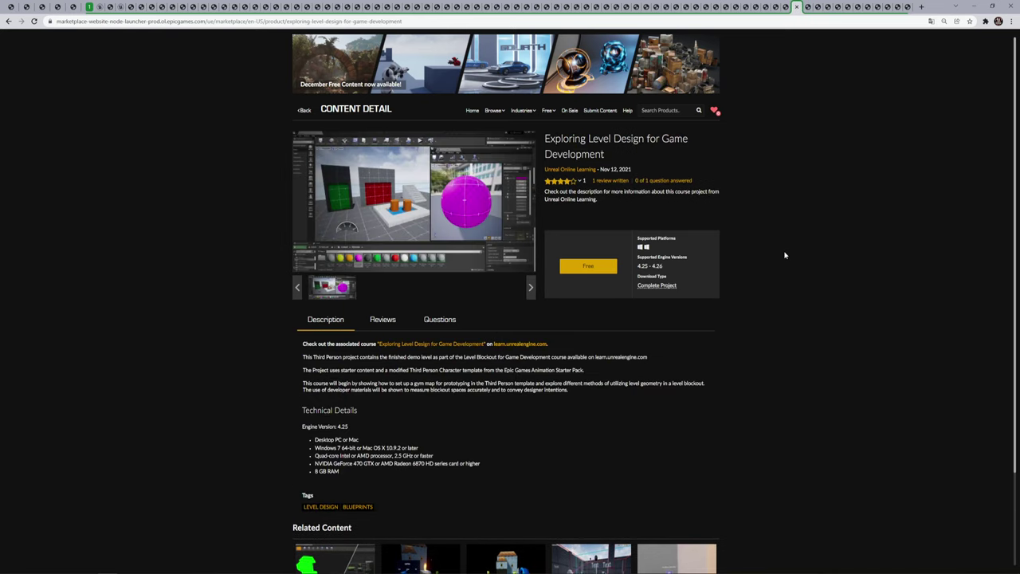
pyautogui.hotkey('ctrl', 'Tab')
pyautogui.hotkey('ctrl', 'Tab')
pyautogui.hotkey('ctrl', 'Tab')
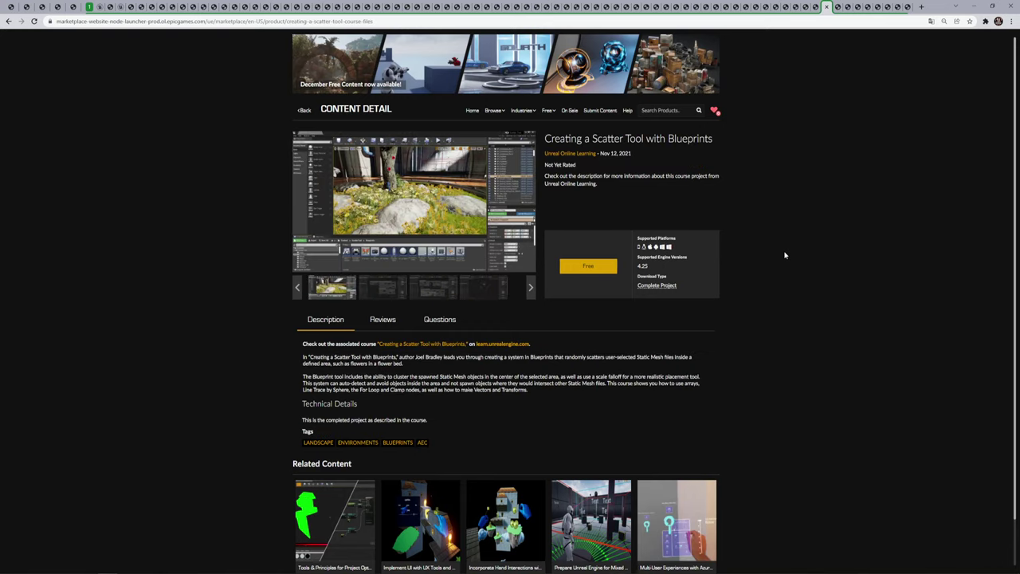
pyautogui.hotkey('ctrl', 'Tab')
pyautogui.hotkey('ctrl', 'Tab')
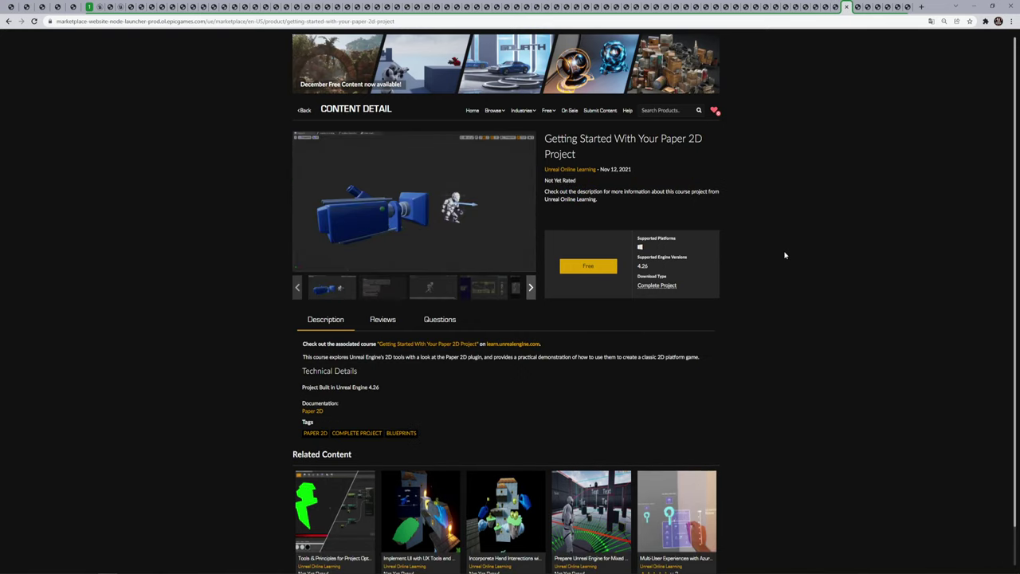
pyautogui.hotkey('ctrl', 'Tab')
pyautogui.hotkey('ctrl', 'Tab')
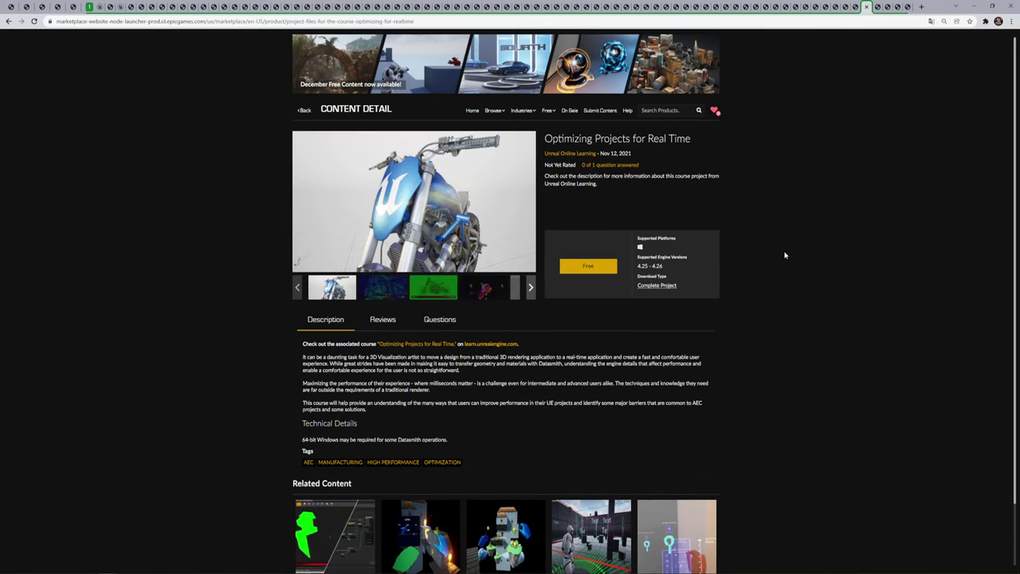
pyautogui.hotkey('ctrl', 'Tab')
pyautogui.hotkey('ctrl', 'Tab')
pyautogui.hotkey('ctrl', 'Tab')
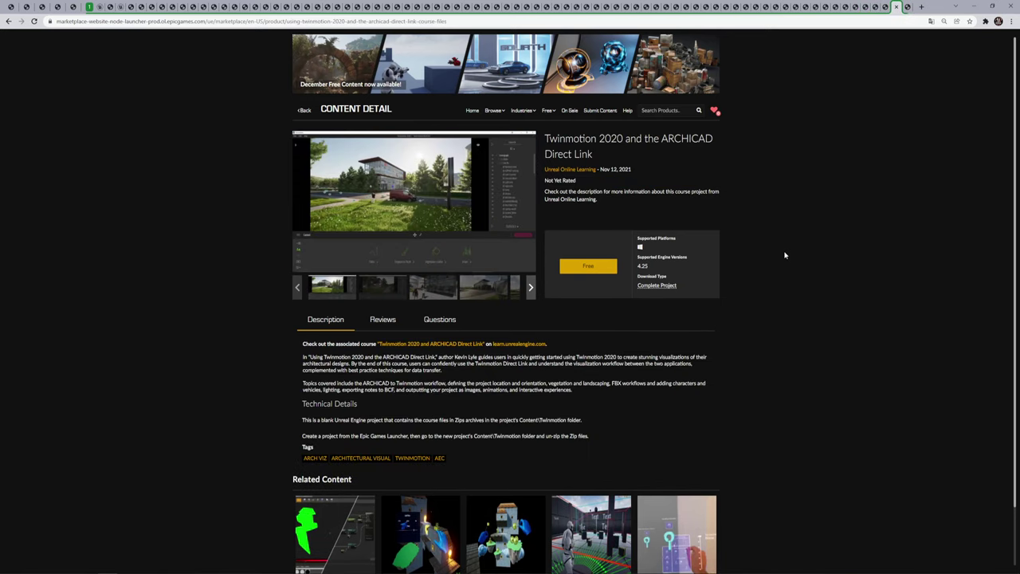
pyautogui.hotkey('ctrl', 'shift', 'Tab')
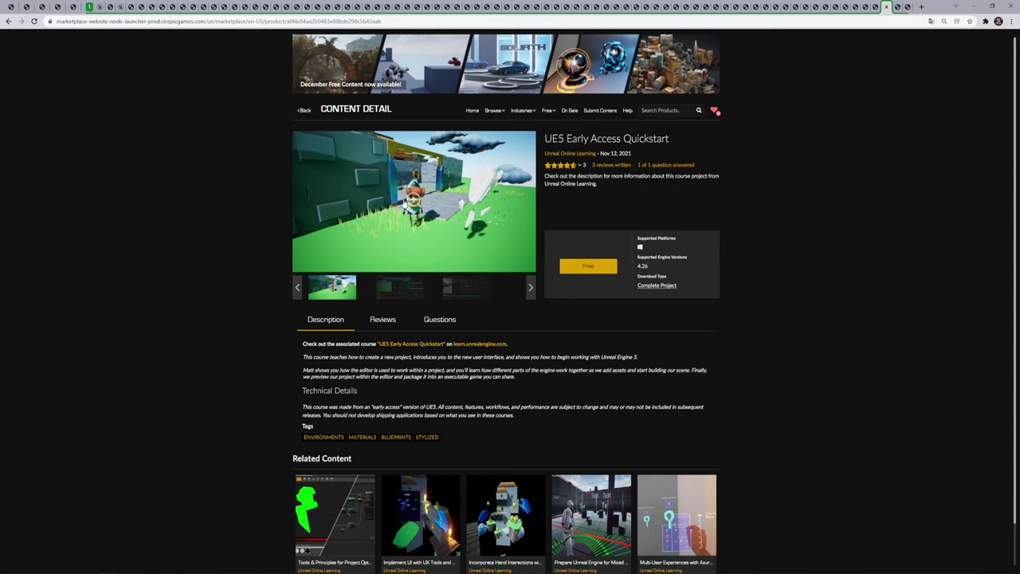
# - View the second and third UE5 Quickstart screenshots, then switch tabs to Material Function Collection
pyautogui.click(403, 287)
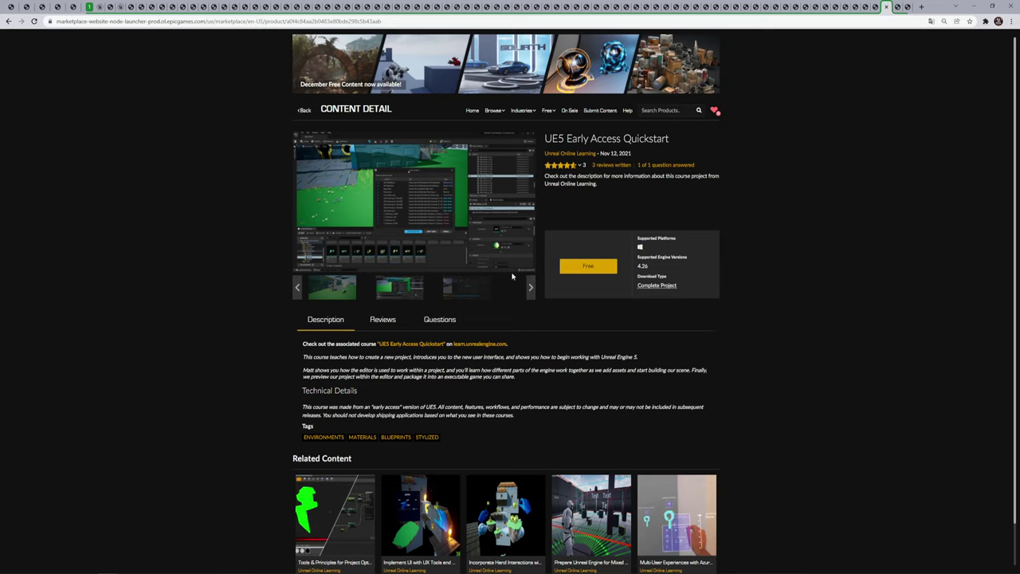
pyautogui.click(460, 282)
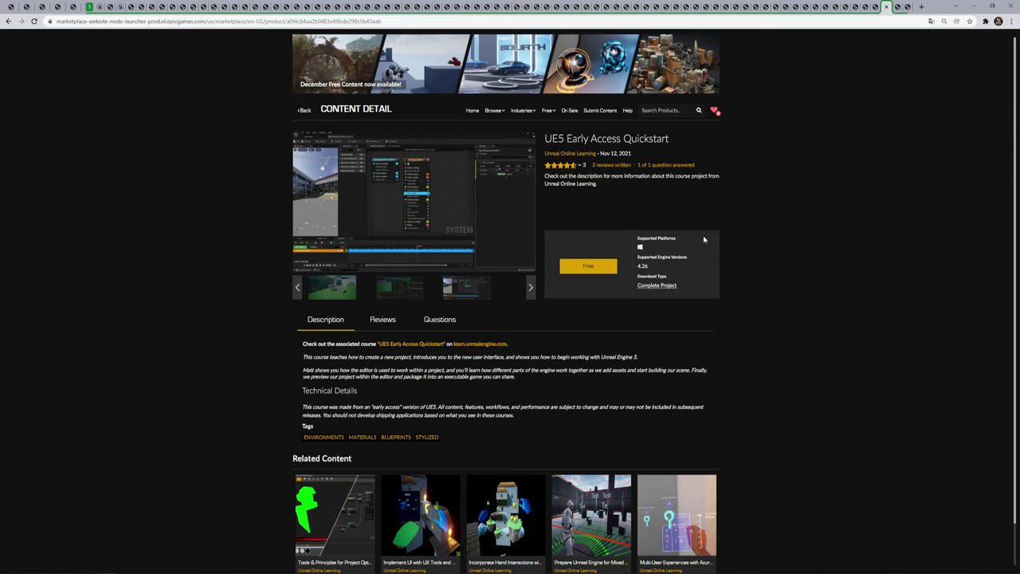
pyautogui.hotkey('ctrl', 'Tab')
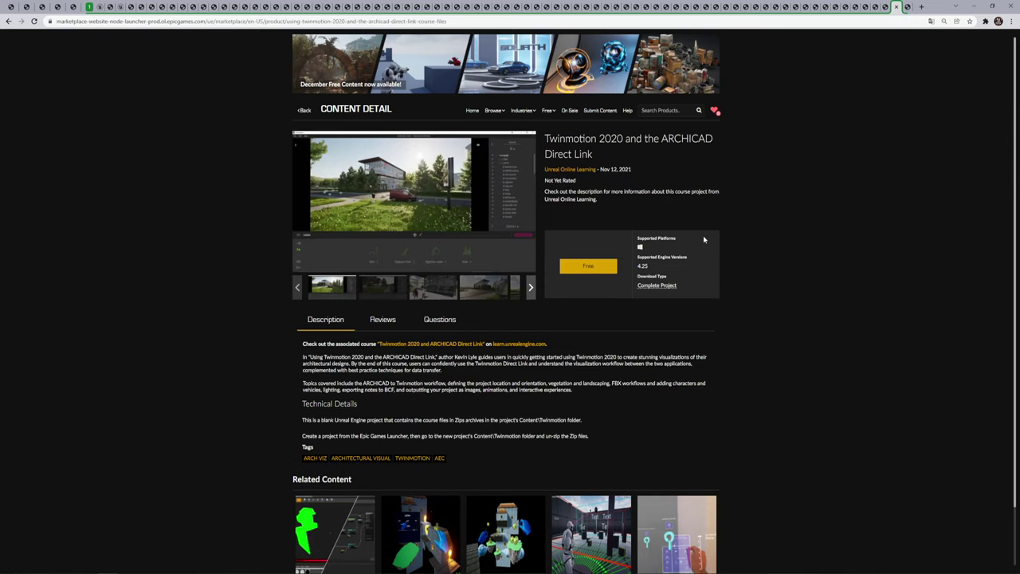
pyautogui.hotkey('ctrl', 'Tab')
pyautogui.hotkey('ctrl', 'shift', 'Tab')
pyautogui.hotkey('ctrl', 'Tab')
pyautogui.hotkey('ctrl', 'Tab')
pyautogui.hotkey('ctrl', 'Tab')
pyautogui.hotkey('ctrl', 'shift', 'Tab')
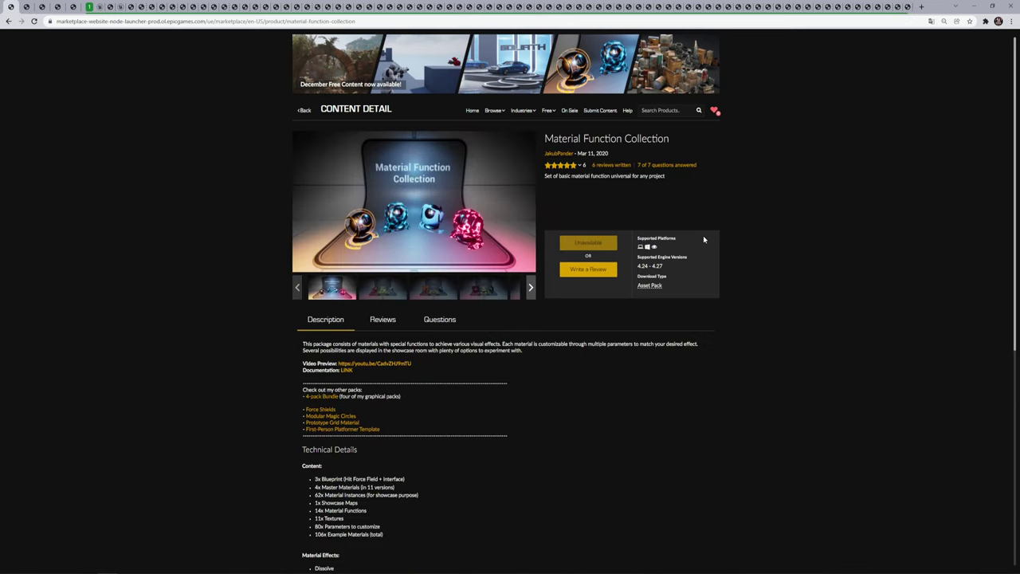